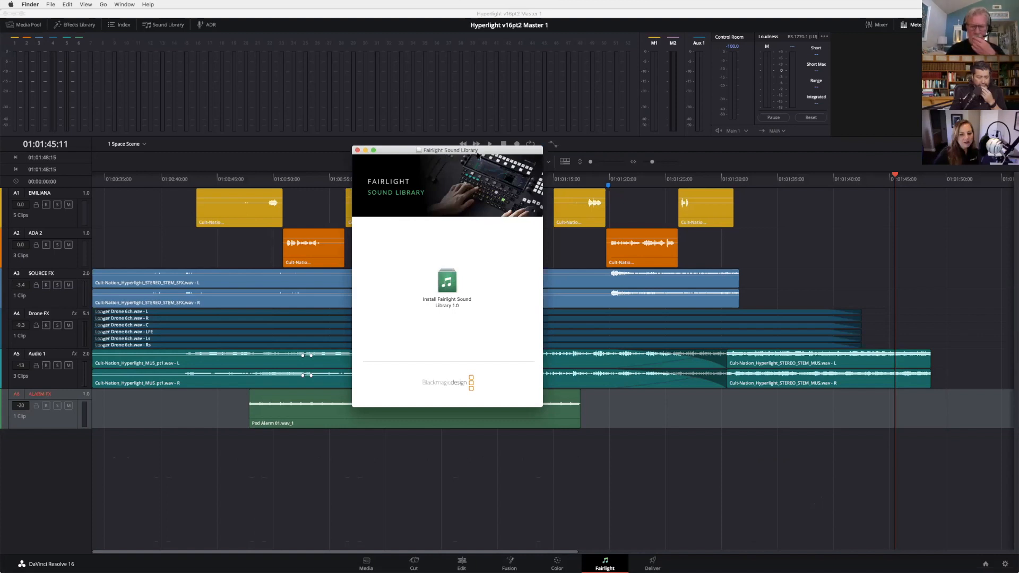
Step: Launch the Fairlight Sound Library 1.0 installer, quit it and close its disk window
drag(484, 149, 493, 145)
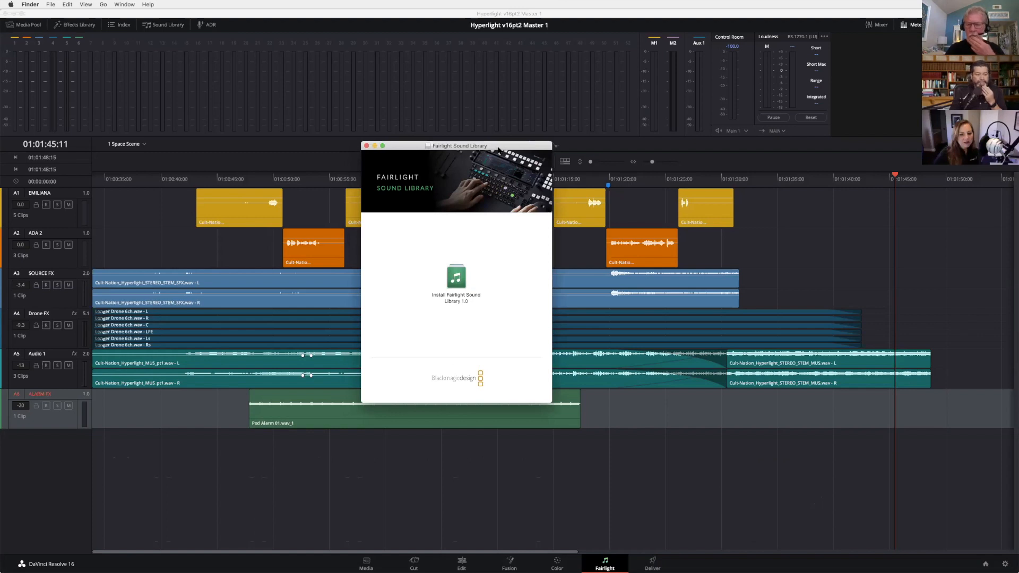
drag(499, 150, 504, 150)
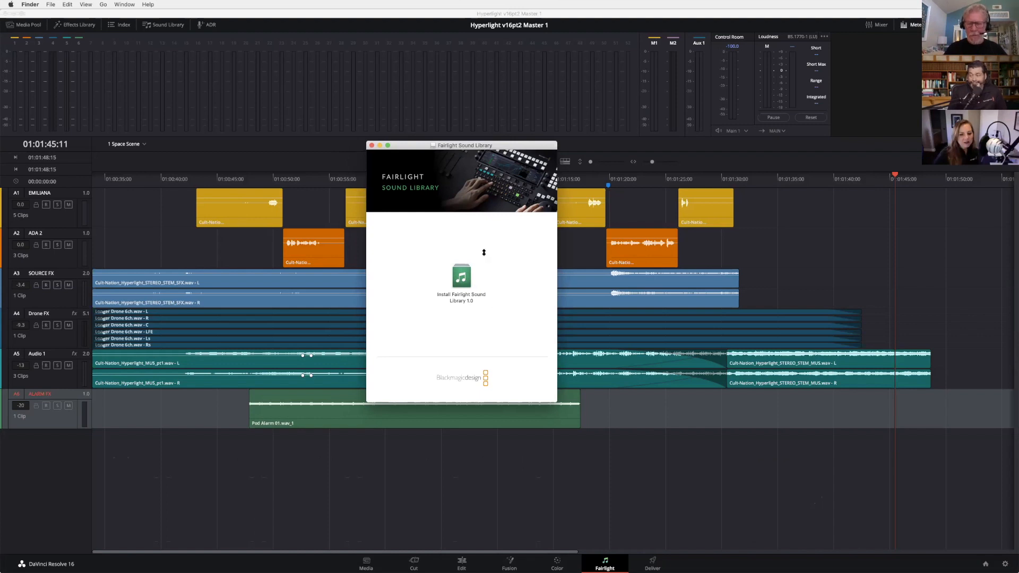
double_click(462, 277)
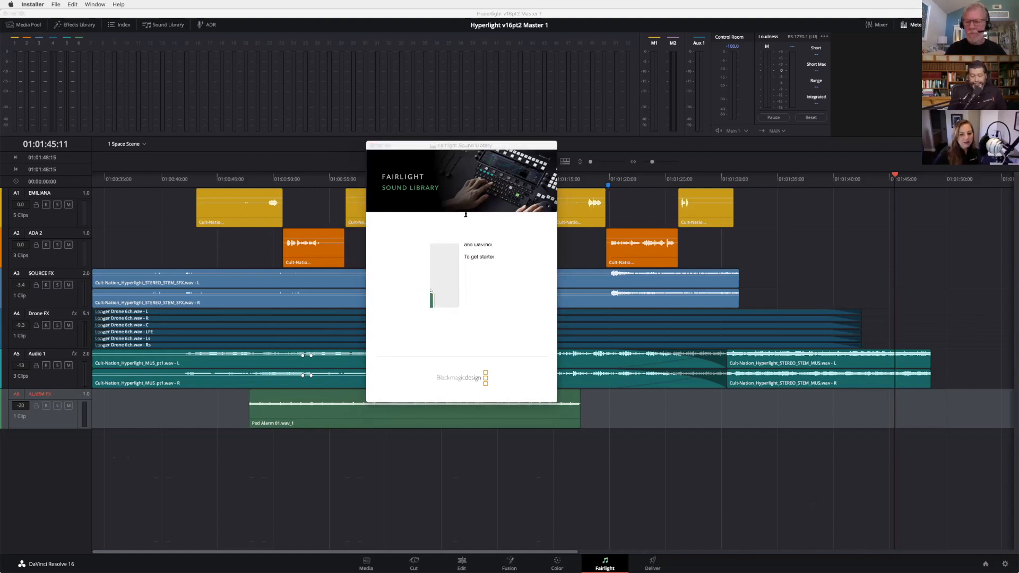
click(392, 164)
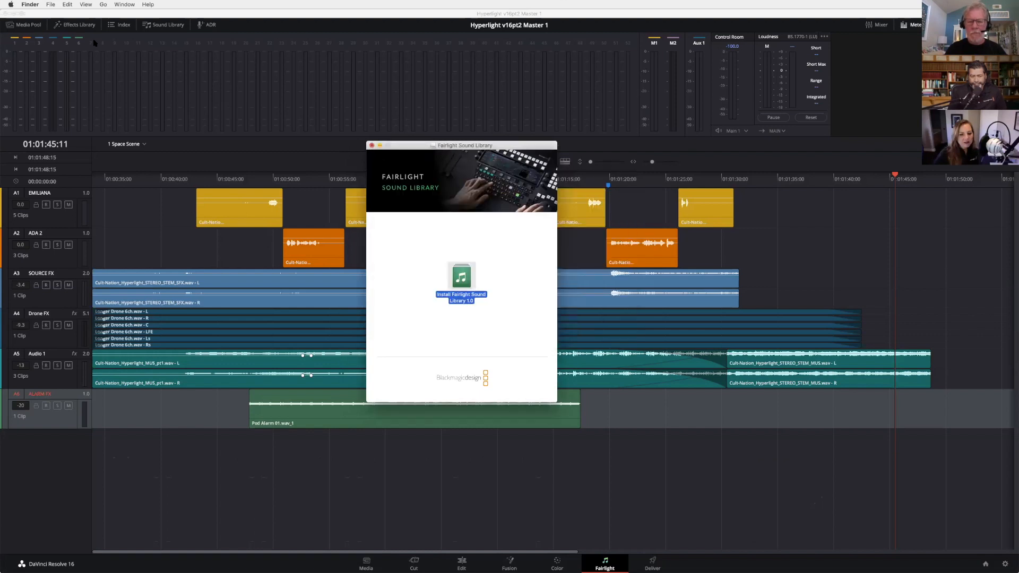
key(super+w)
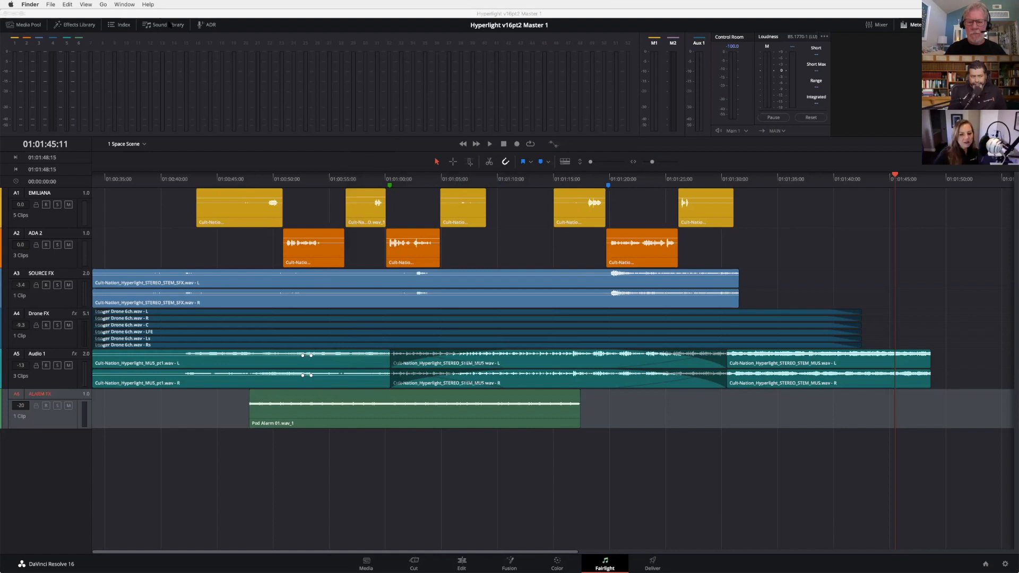
Step: Open the Sound Library and search the Fairlight Sound Library for *** to list all its sounds
click(170, 25)
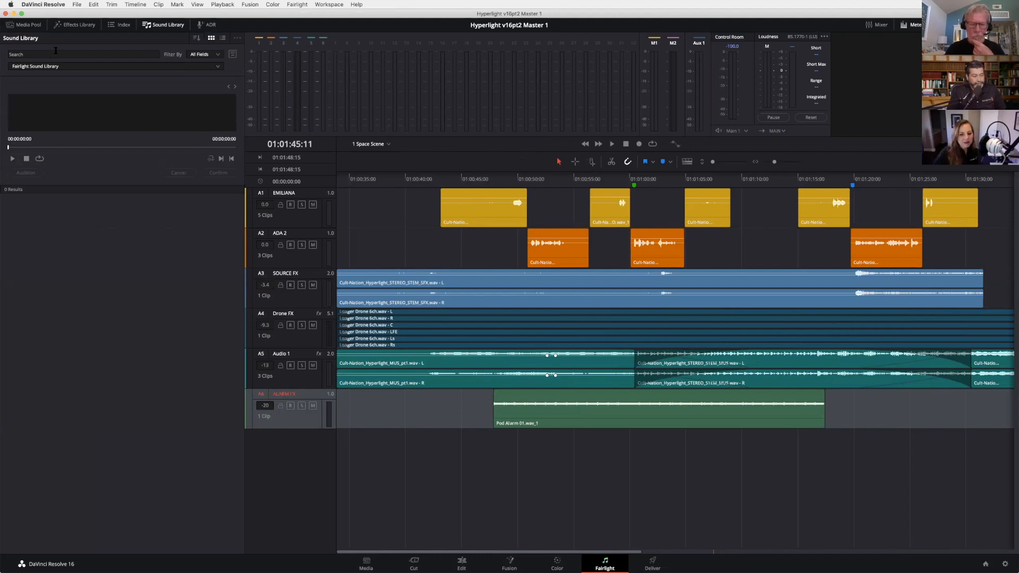
click(63, 55)
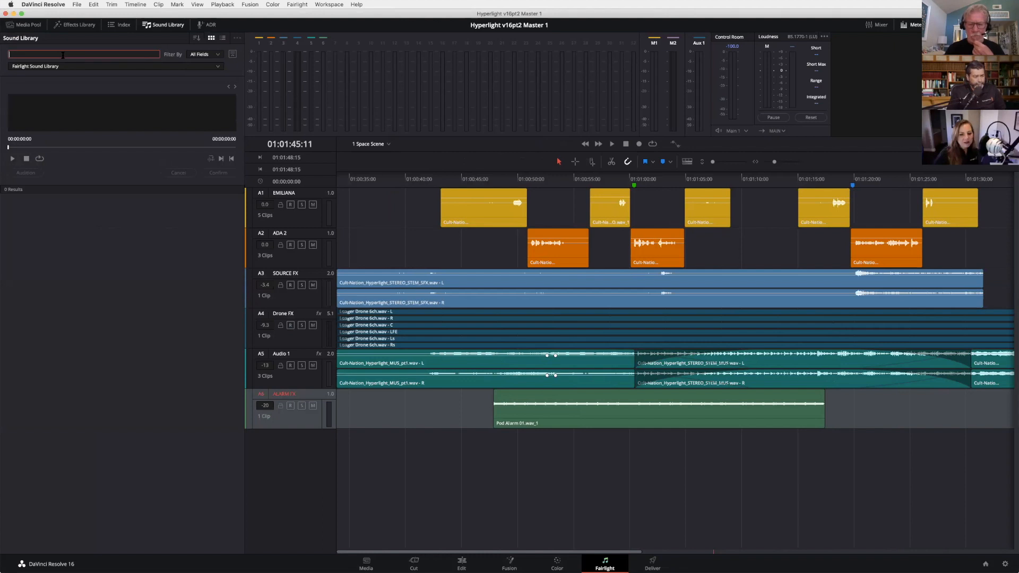
text(a)
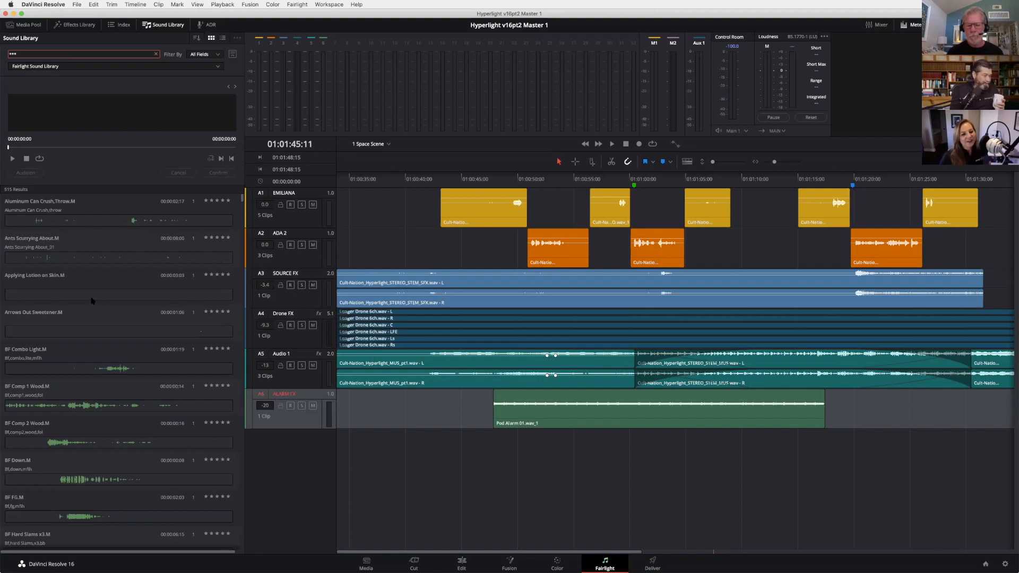
scroll(135, 358, down, 2)
scroll(135, 358, up, 2)
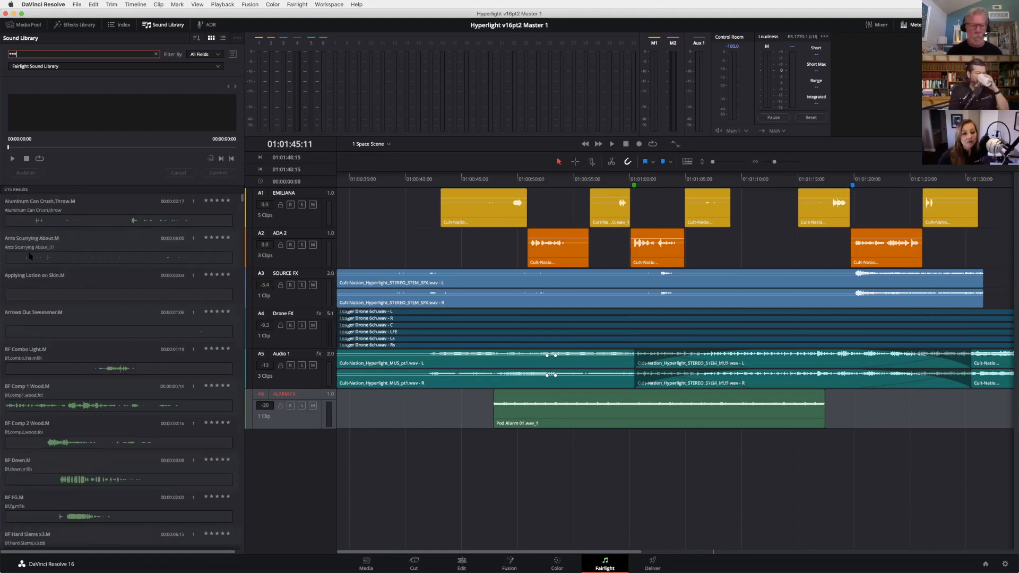
Step: Preview the Ants Scurrying About.M sound from the library list
click(52, 259)
key(space)
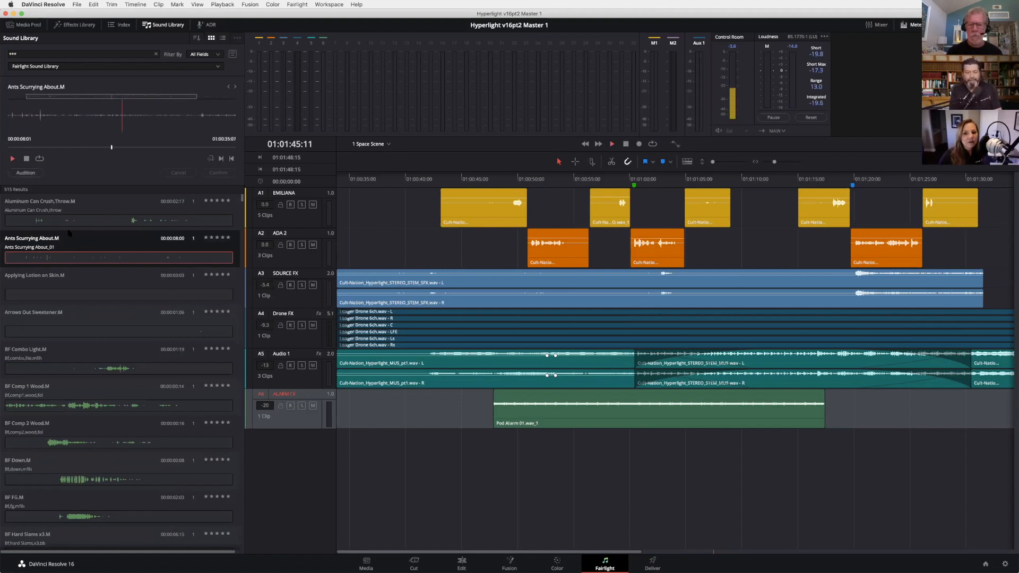
key(space)
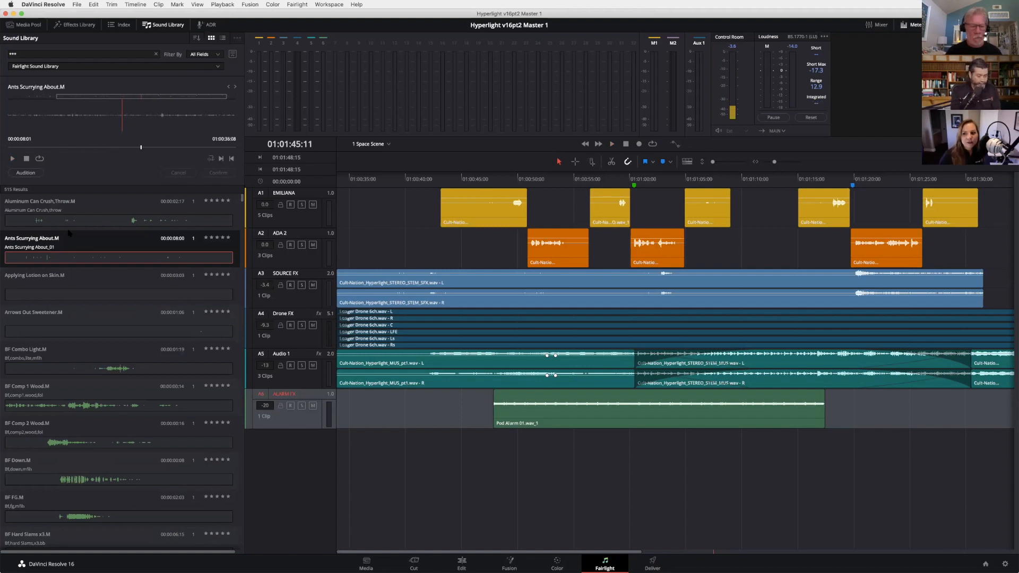
Step: Preview the Zippo Lighter Flick Wet.M sound near the end of the library list several times
scroll(114, 297, down, 5)
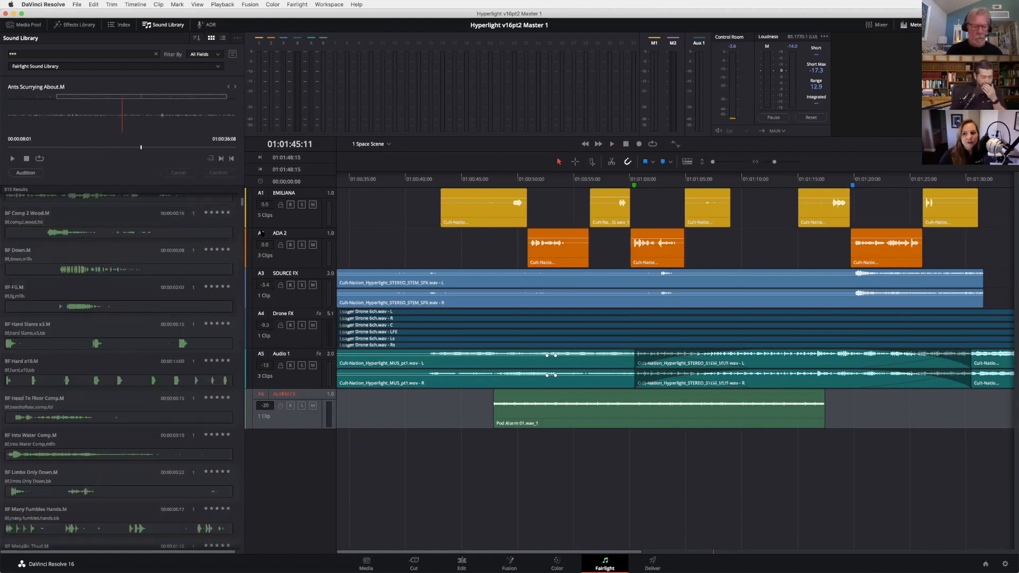
drag(243, 203, 244, 399)
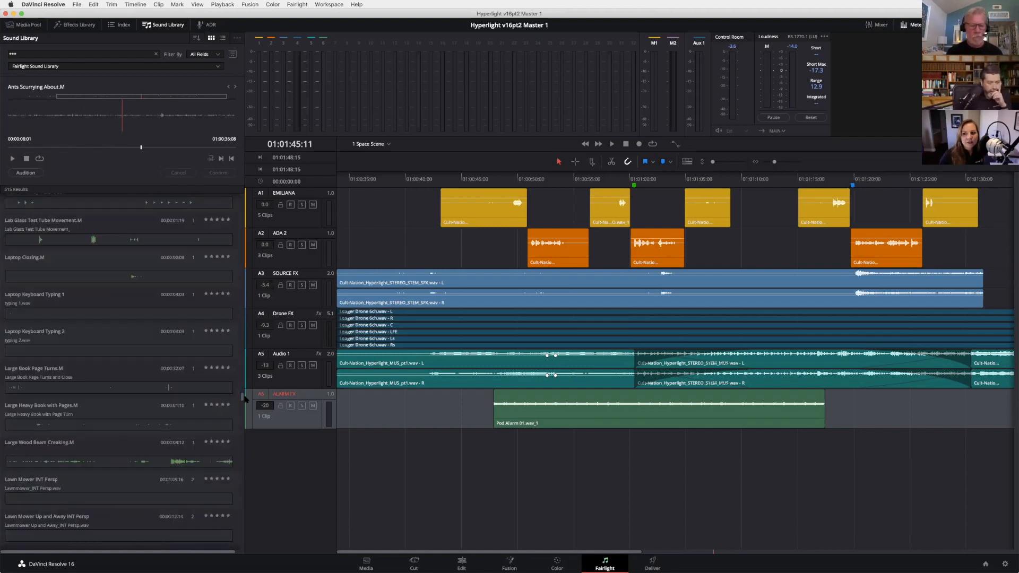
scroll(219, 535, down, 15)
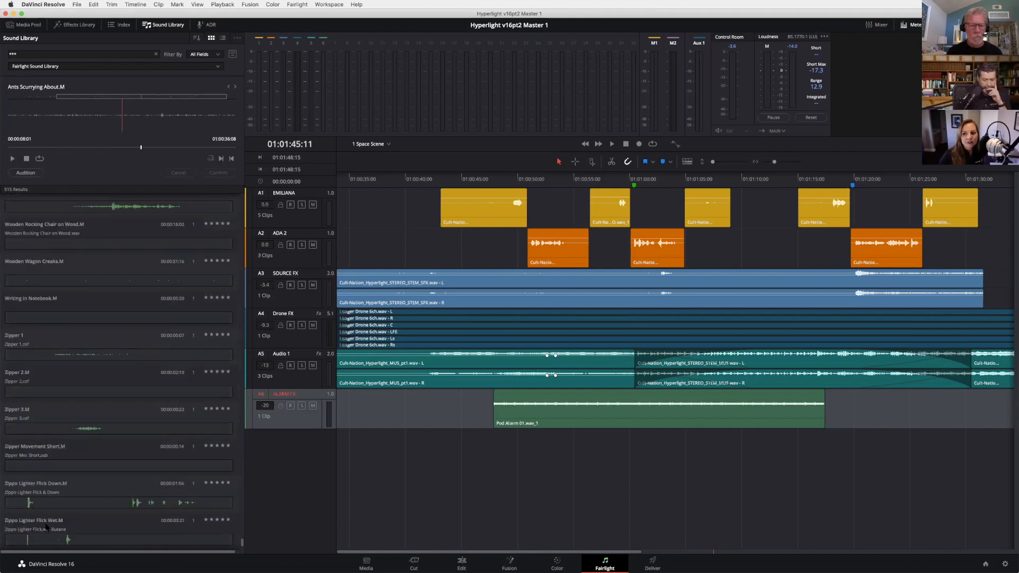
scroll(51, 532, down, 3)
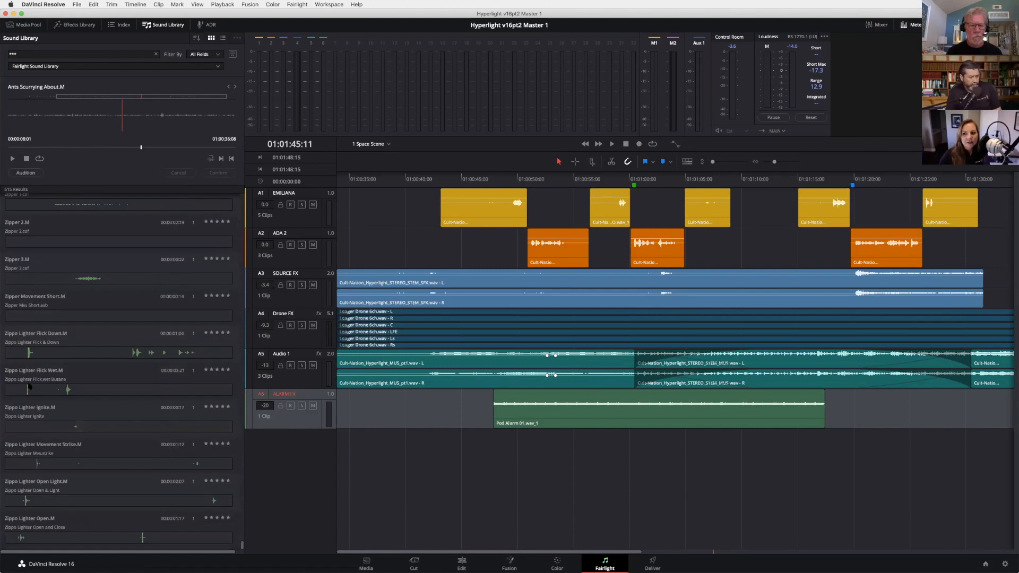
click(19, 389)
key(space)
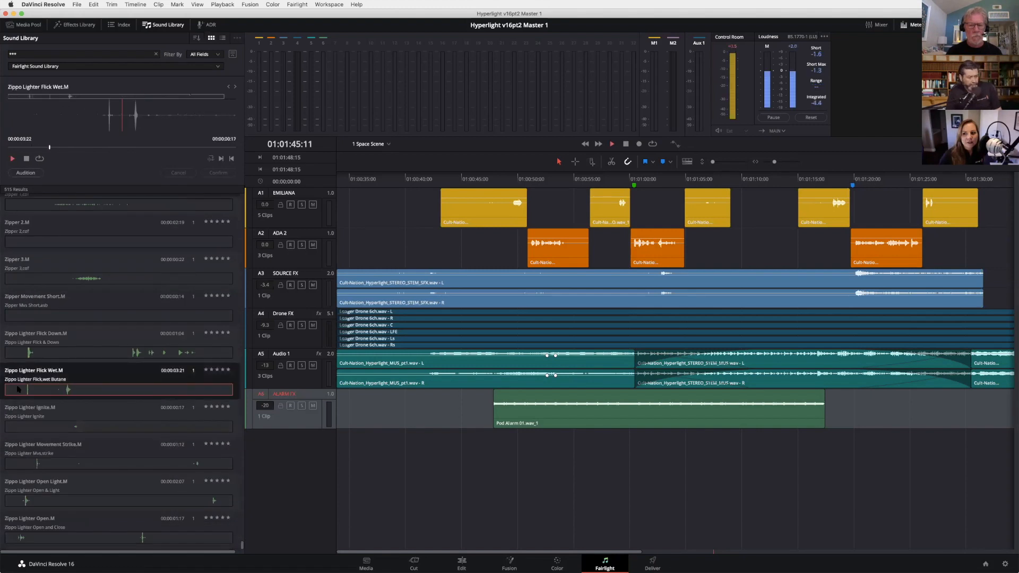
key(space)
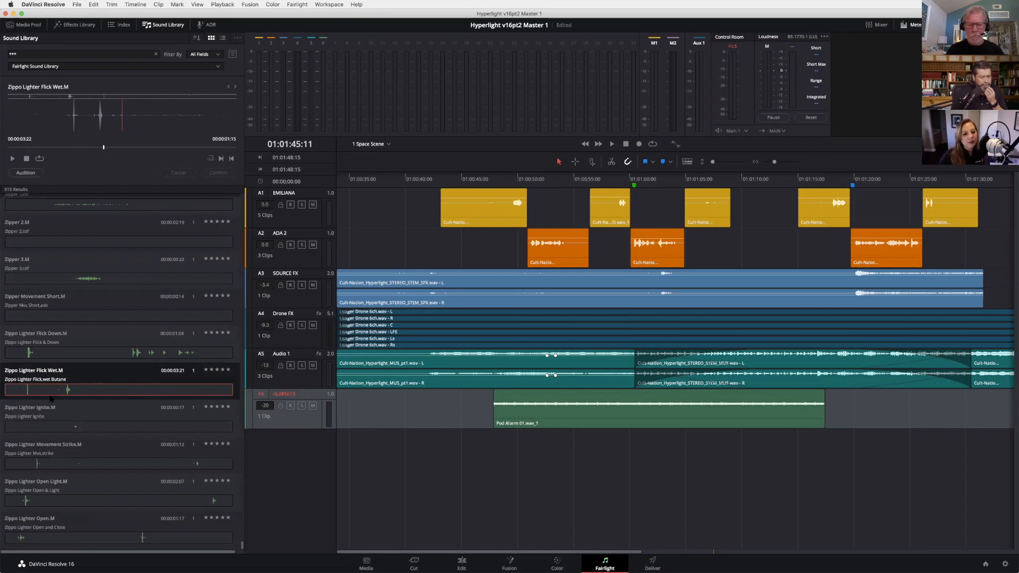
key(space)
click(56, 147)
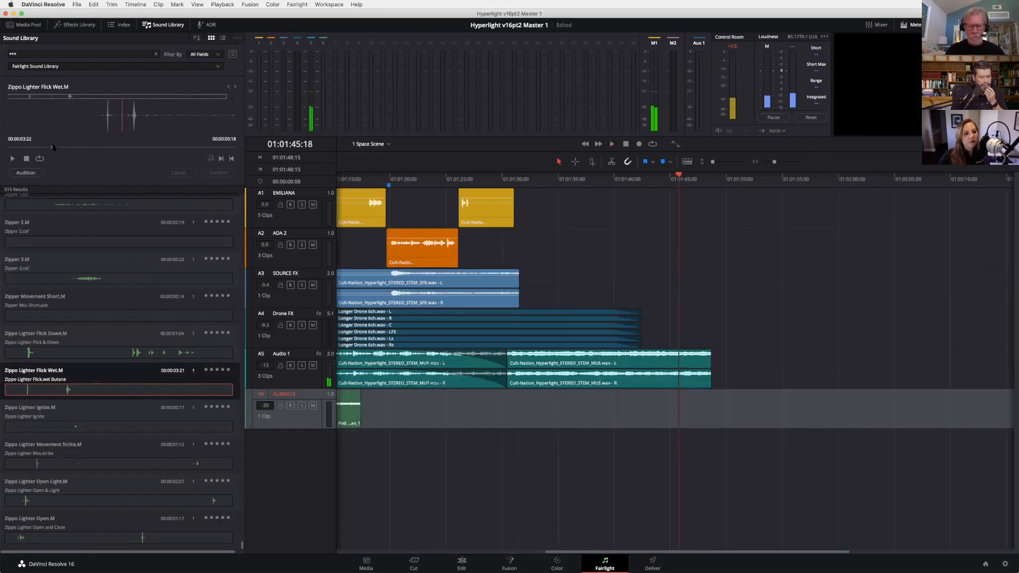
key(space)
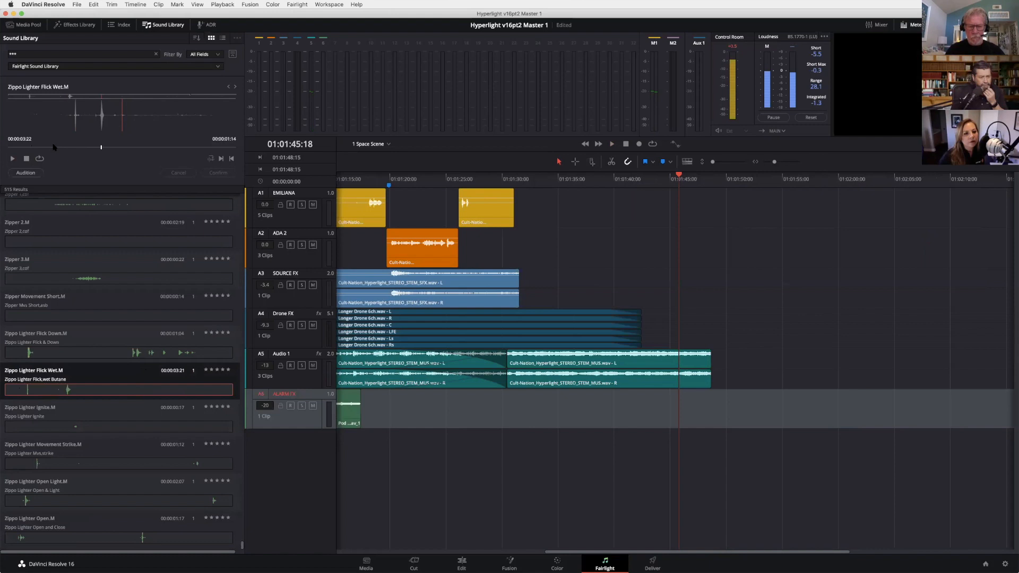
key(space)
key(space)
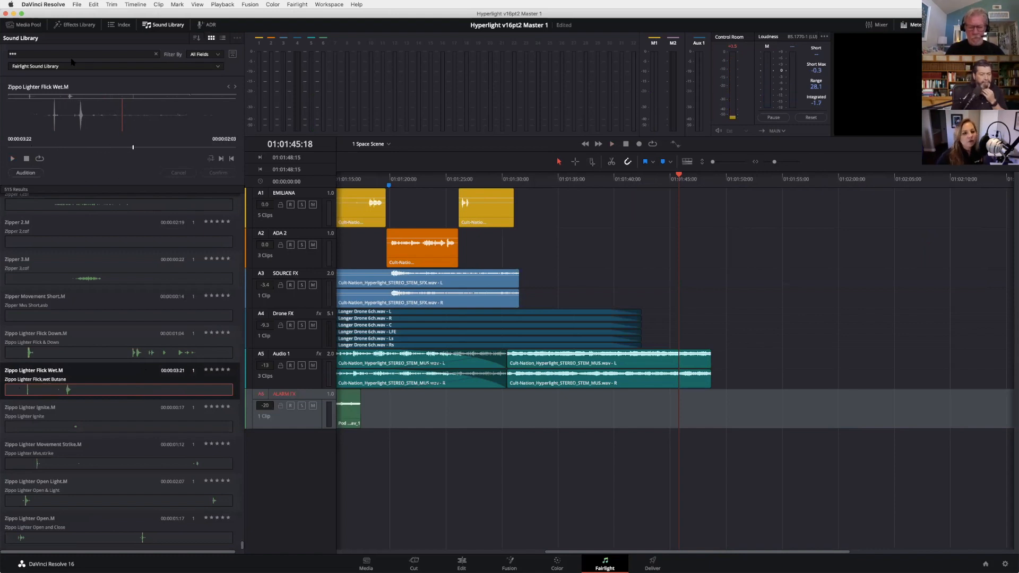
Step: Clear the library search, check the fields available for filtering, and search all fields for money
click(156, 55)
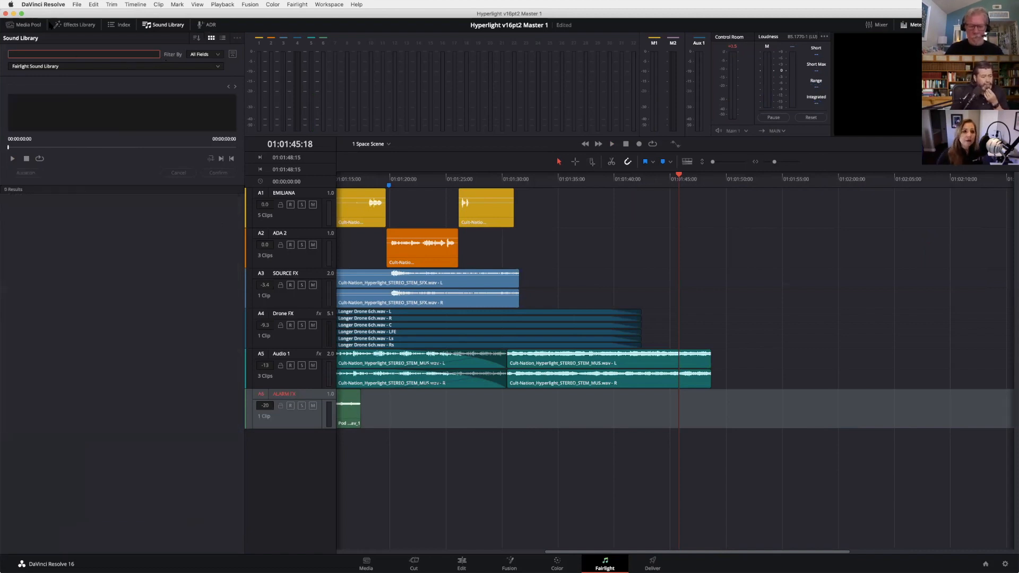
click(209, 55)
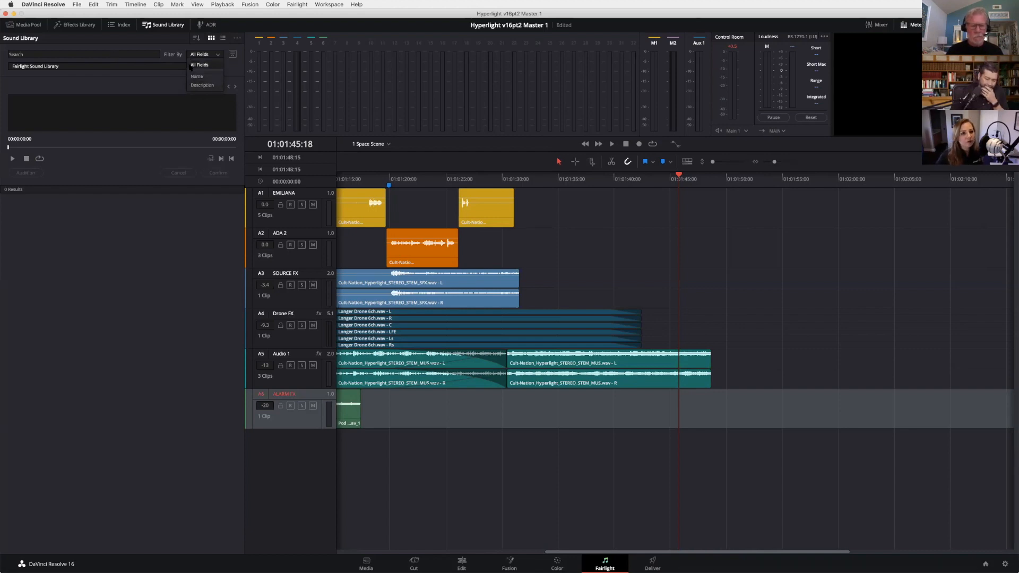
click(107, 53)
text(money)
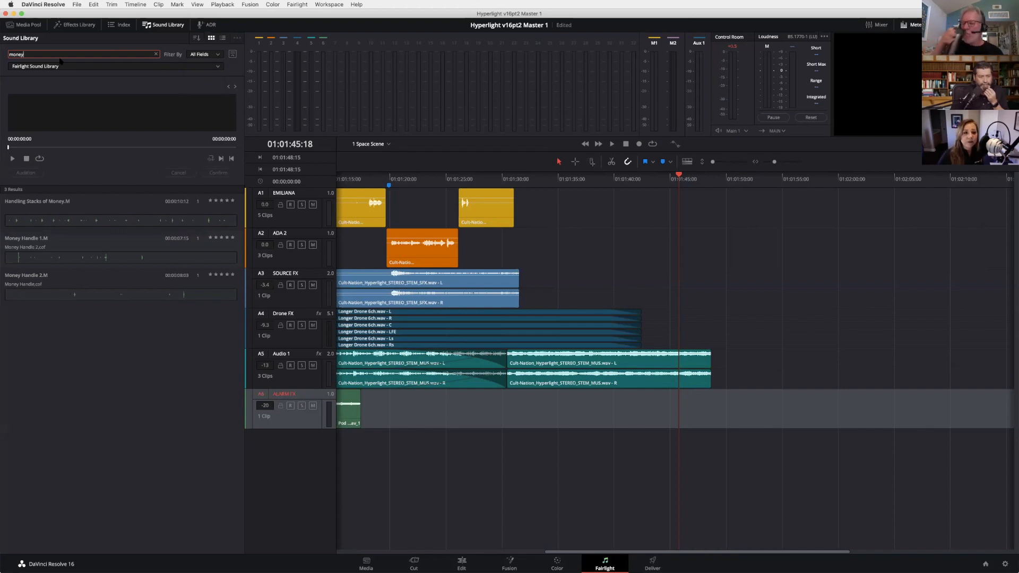
Step: Search the sound library for boots and preview Boots On Rough Dirt Footsteps.M
text(boots)
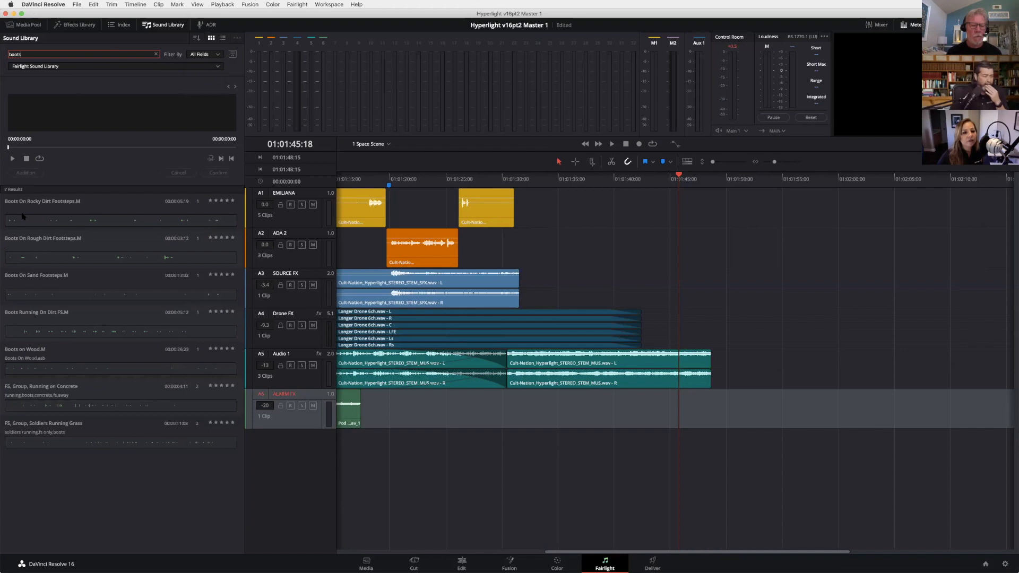
click(47, 255)
key(space)
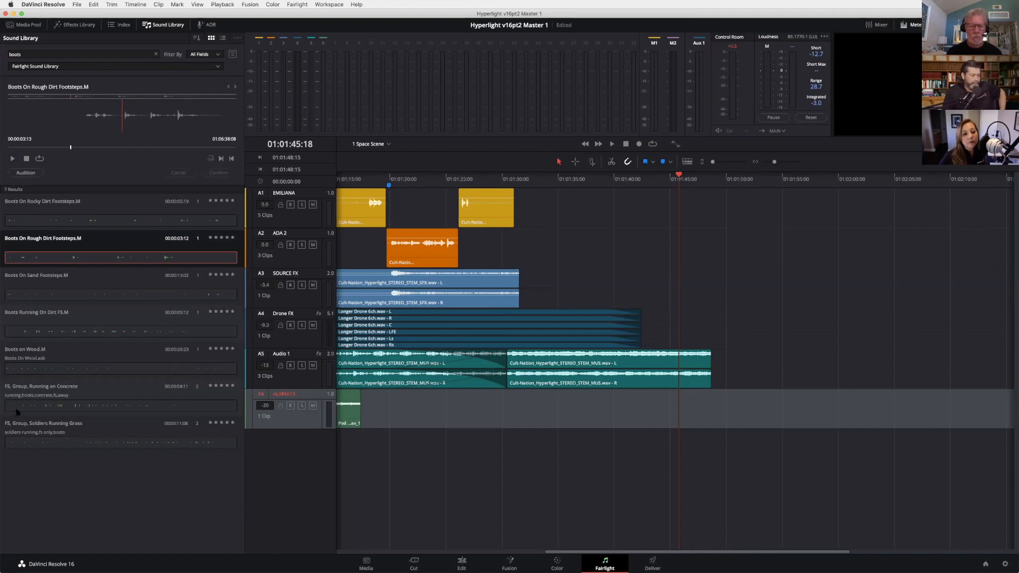
Step: Preview the FS, Group, Running on Concrete sound and clear the library search
click(38, 406)
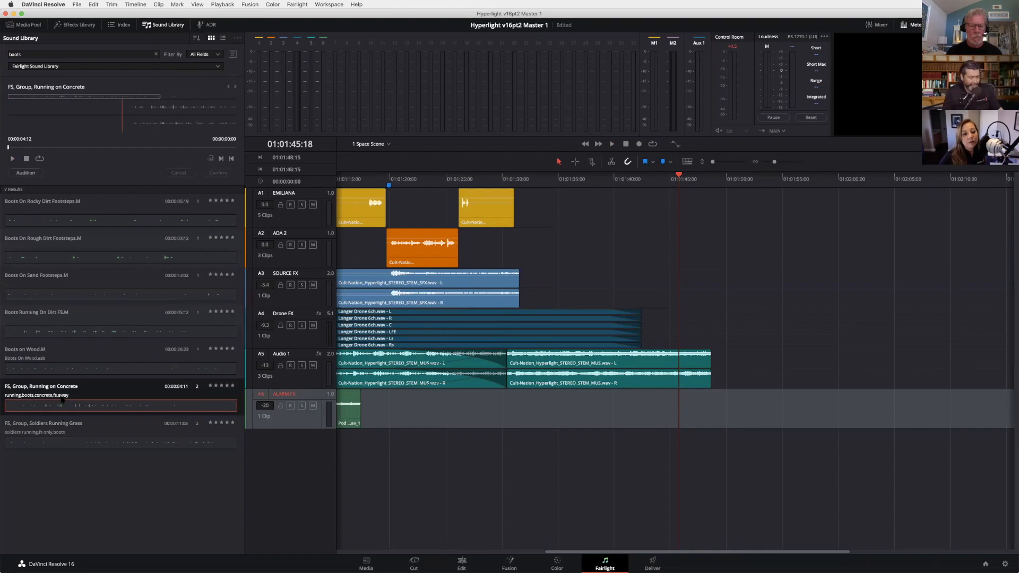
key(space)
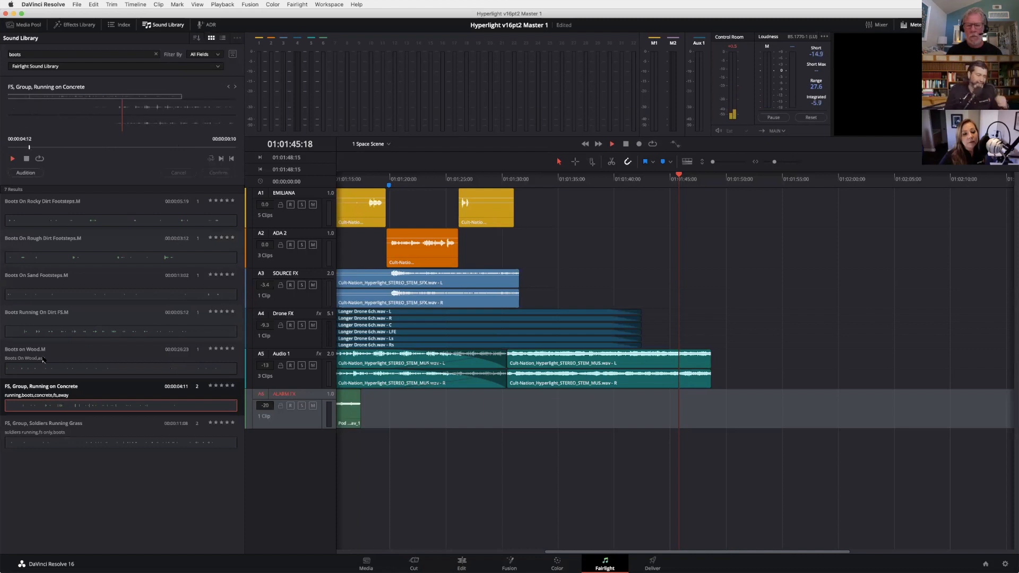
key(space)
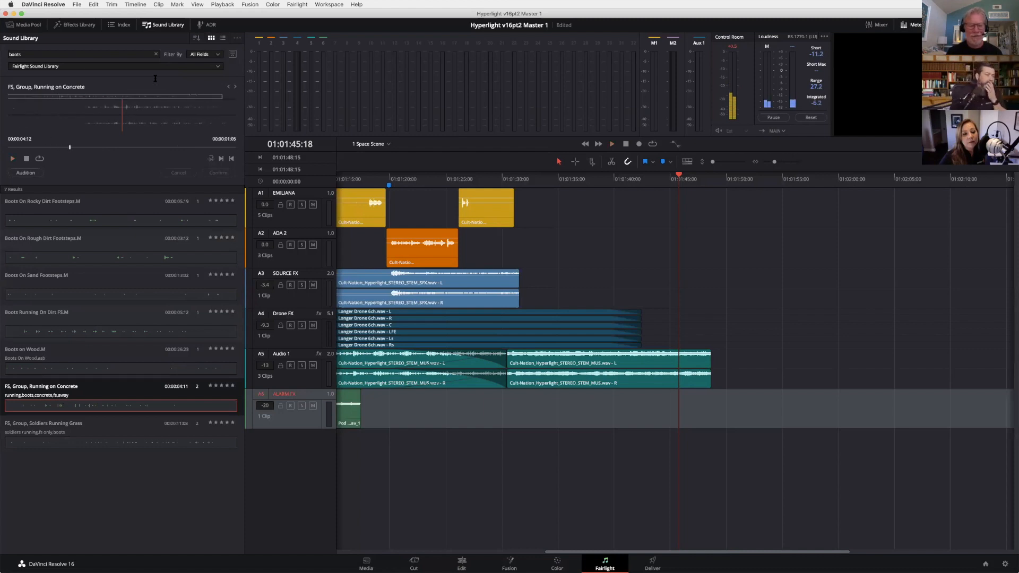
click(155, 54)
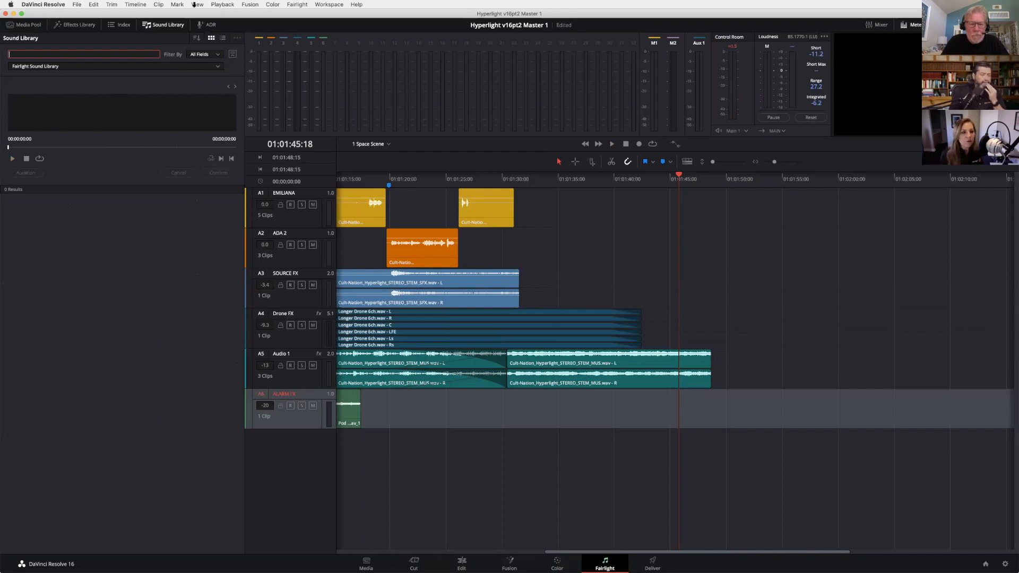
Step: Show the track list in the Index and fit the whole timeline in view
click(121, 24)
click(568, 444)
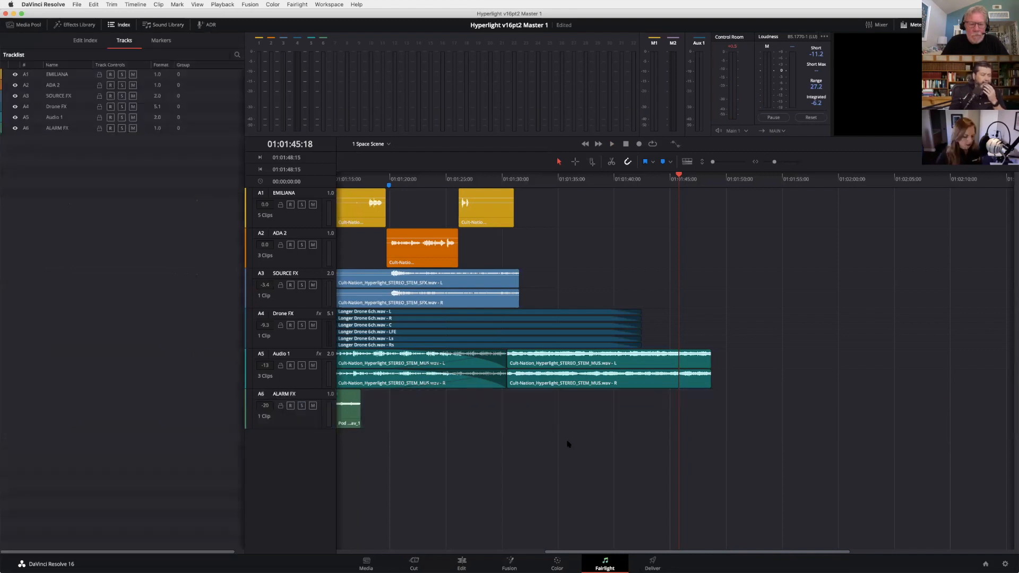
key(shift+z)
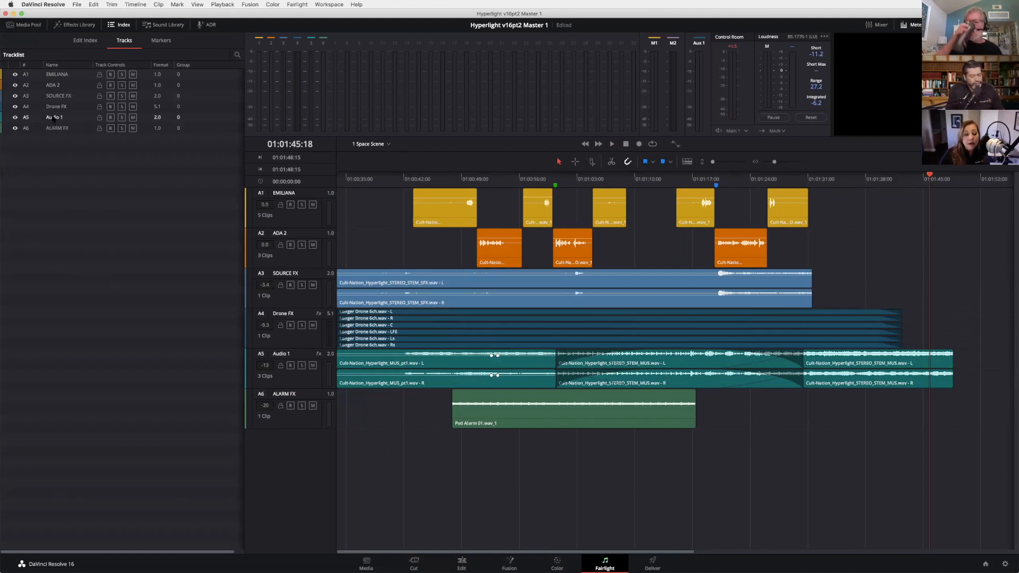
Step: Select the ALARM FX track in the track list and turn on the automation controls
drag(133, 75, 133, 106)
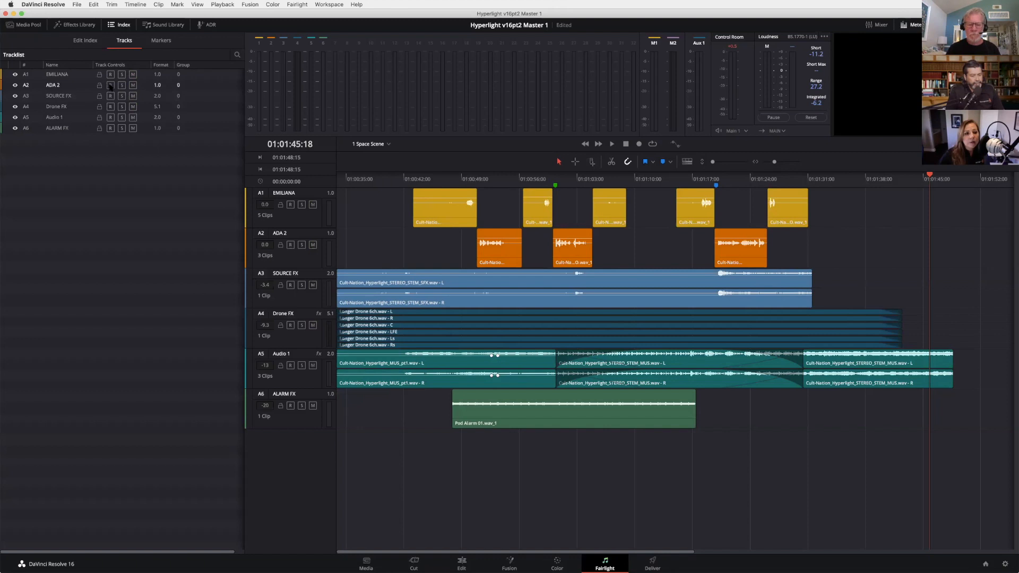
click(122, 106)
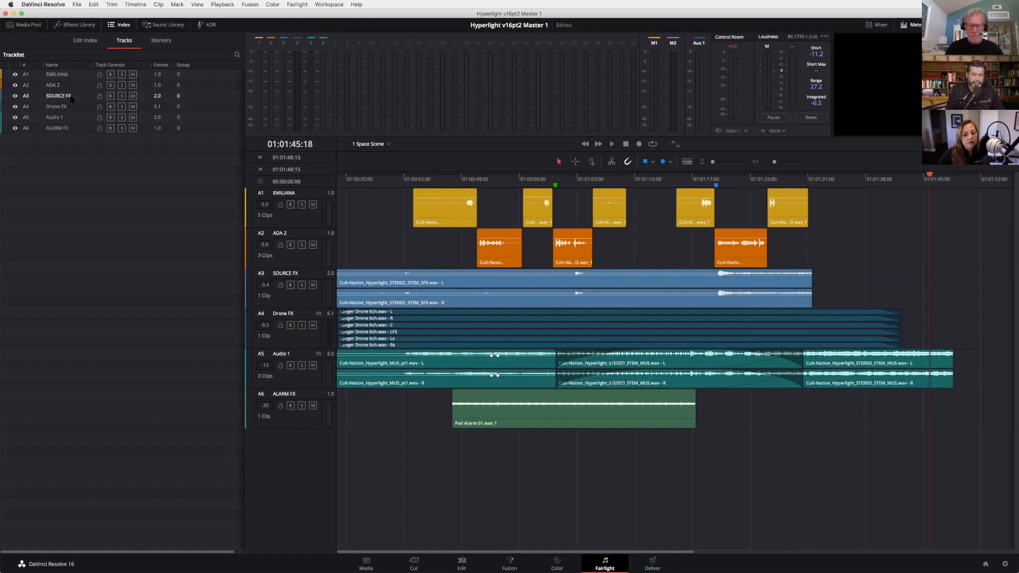
click(84, 127)
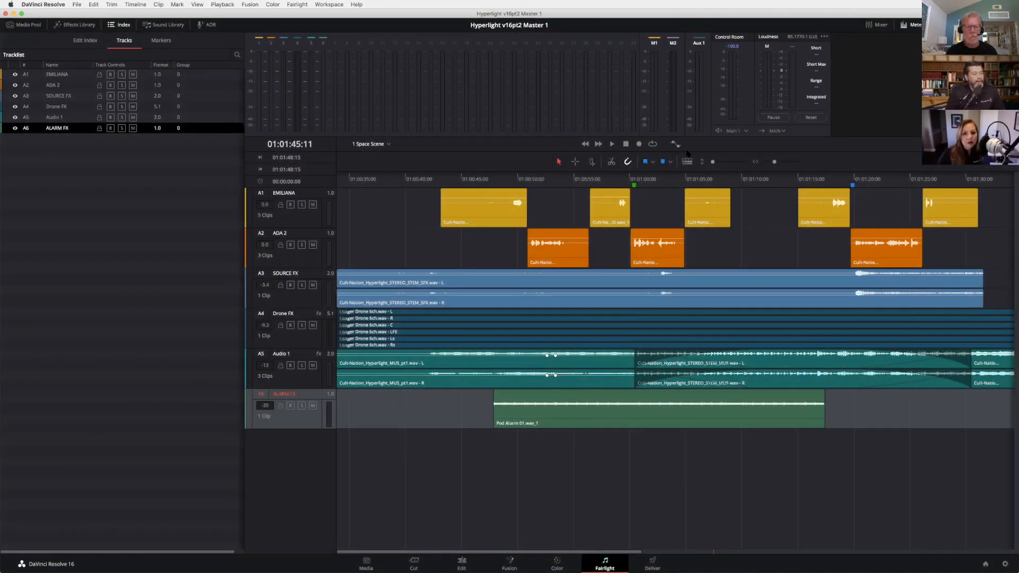
click(675, 144)
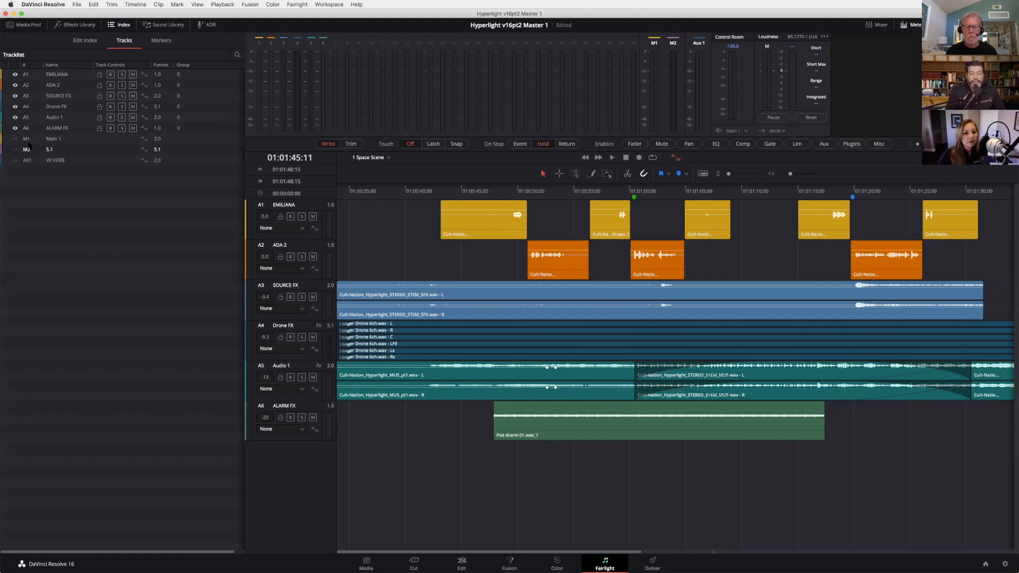
Step: Hide the timeline's automation controls
click(144, 117)
click(144, 139)
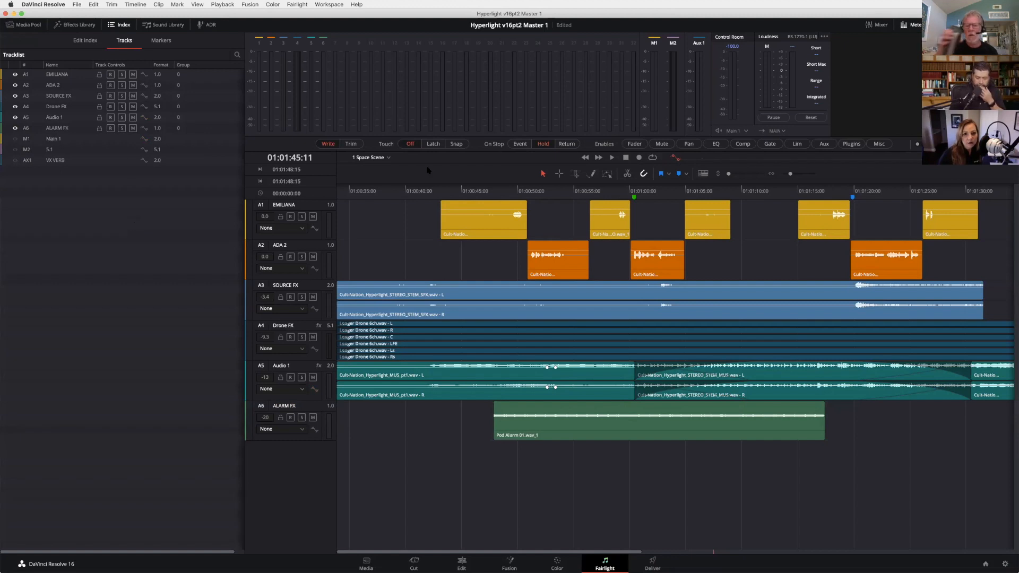
click(675, 157)
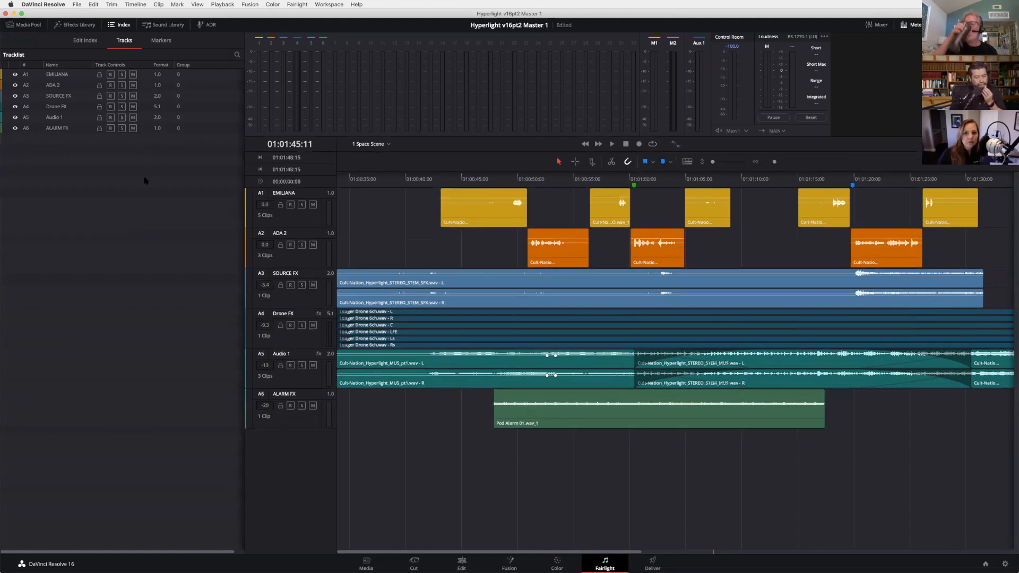
Step: Show the Media Pool, reduce the timeline's track height and hide the Index
click(38, 24)
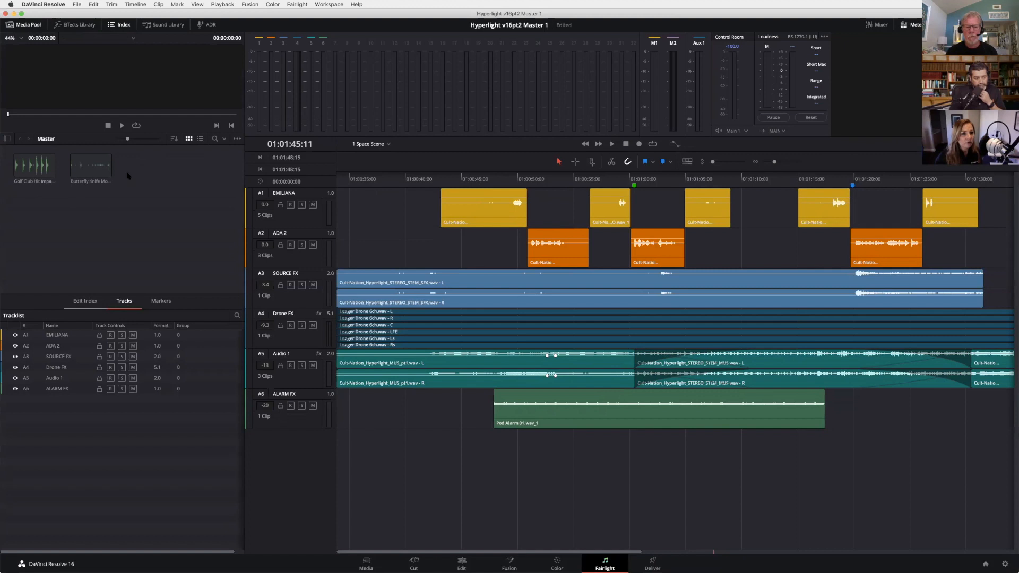
click(713, 161)
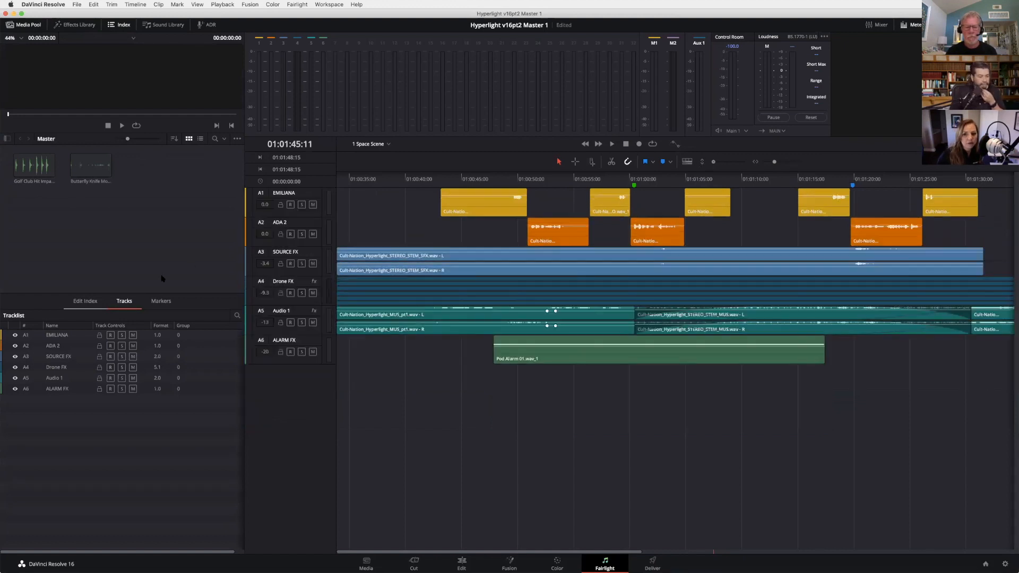
click(118, 25)
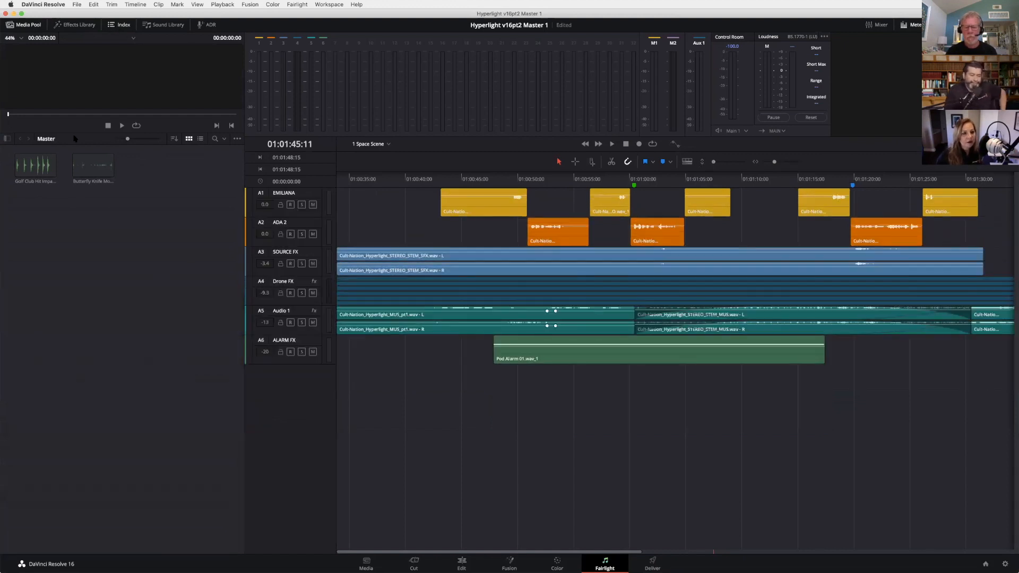
Step: Open the SFX for Audio Post bin from the bin list and hide the list again
click(7, 138)
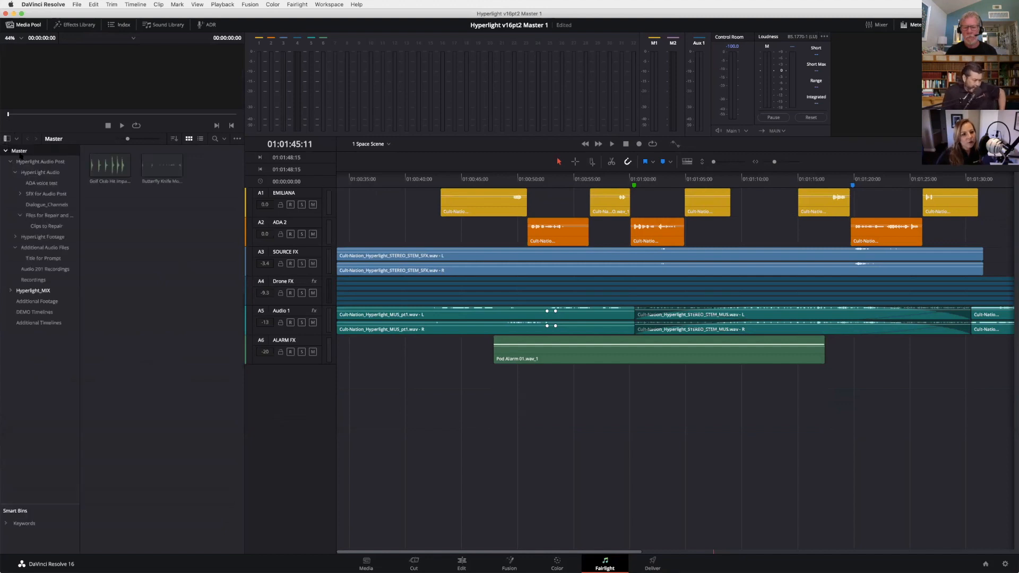
click(47, 194)
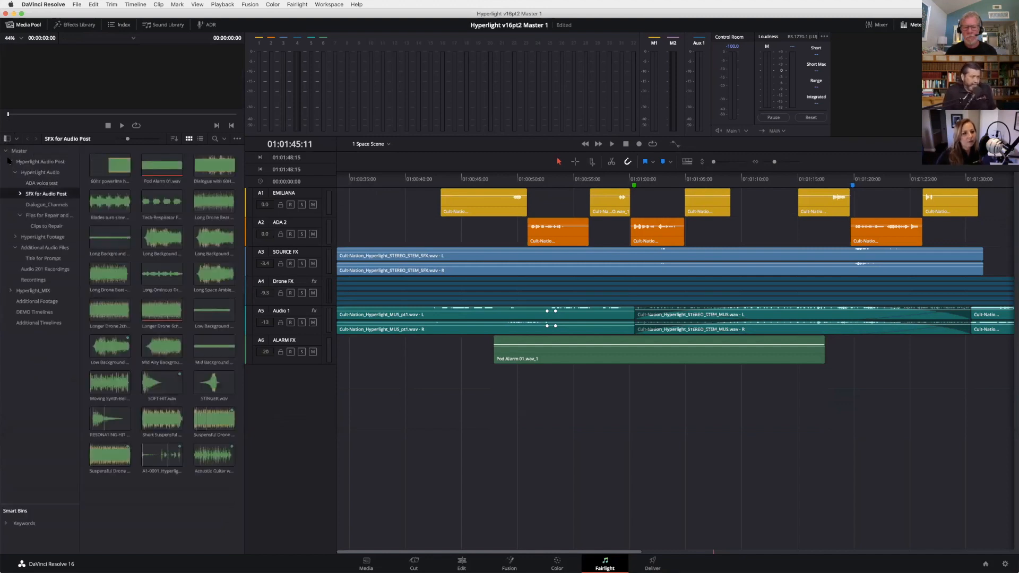
click(6, 138)
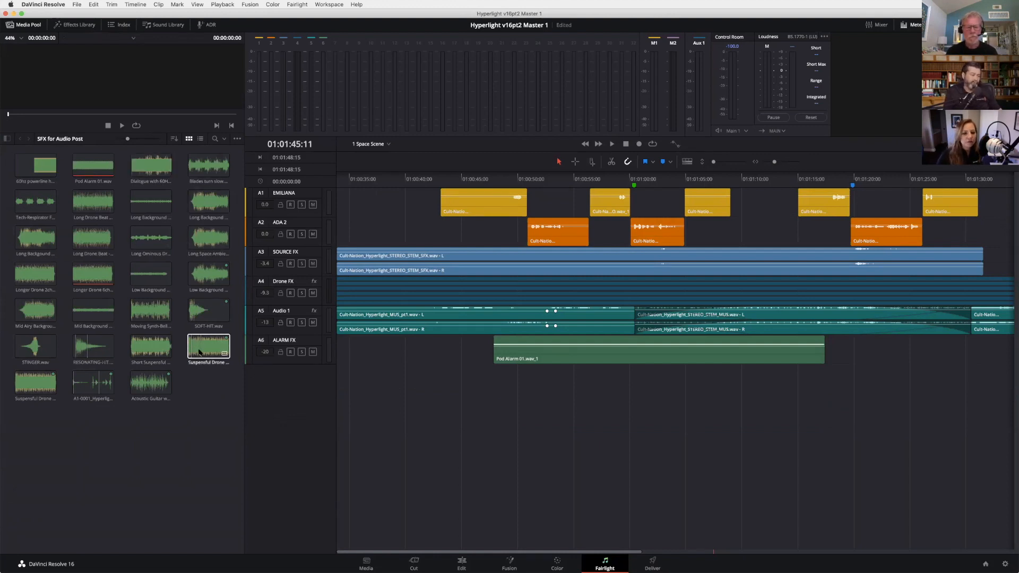
Step: Try adding Low Background Drone, SOFT-HIT and Suspensful Drone 2ch 2 end to end on one new track, and undo it
drag(223, 394, 345, 418)
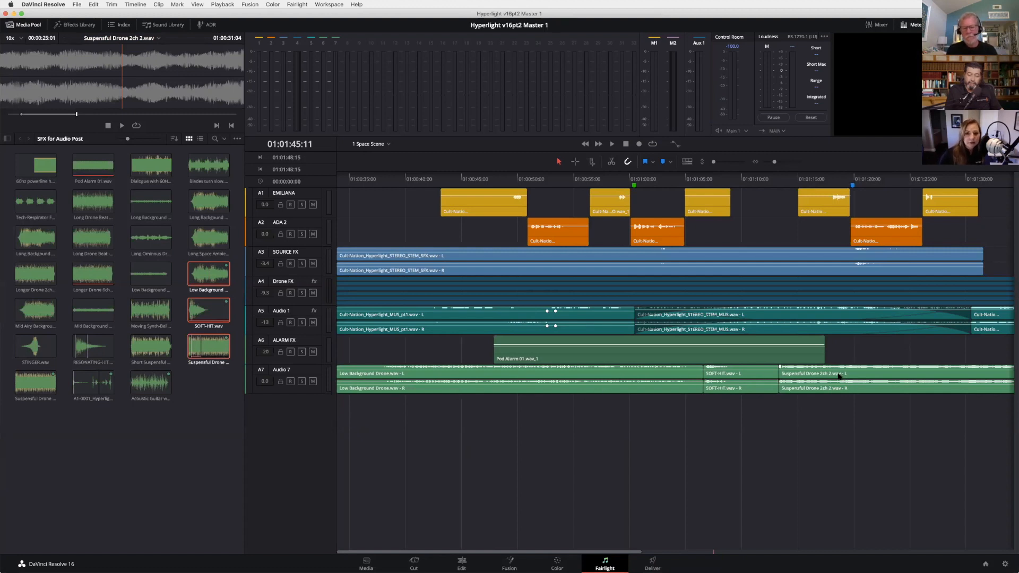
key(super+z)
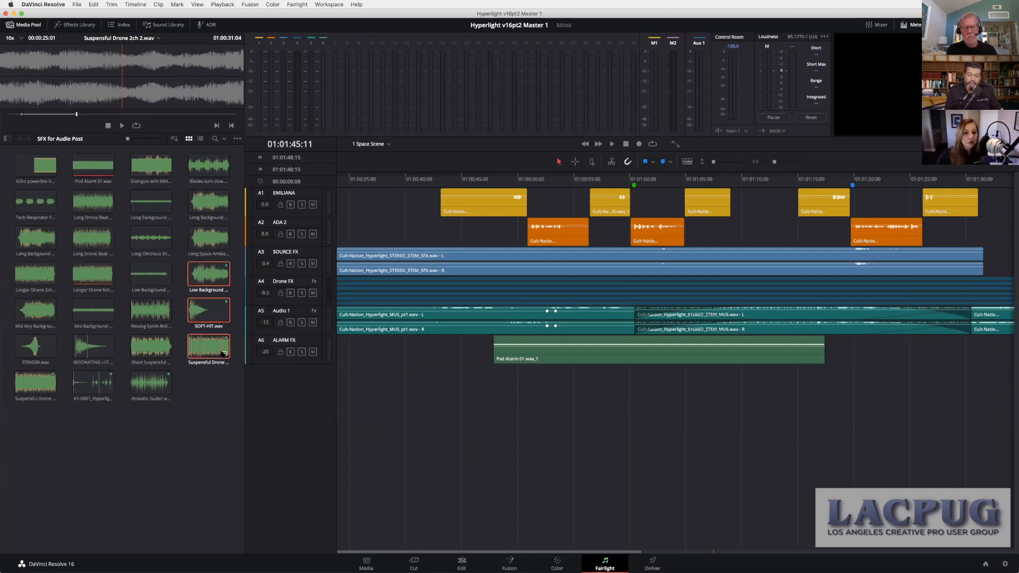
Step: Try stacking the same three drone and hit clips on separate new tracks, extending the track count, and undo it
drag(223, 353, 337, 402)
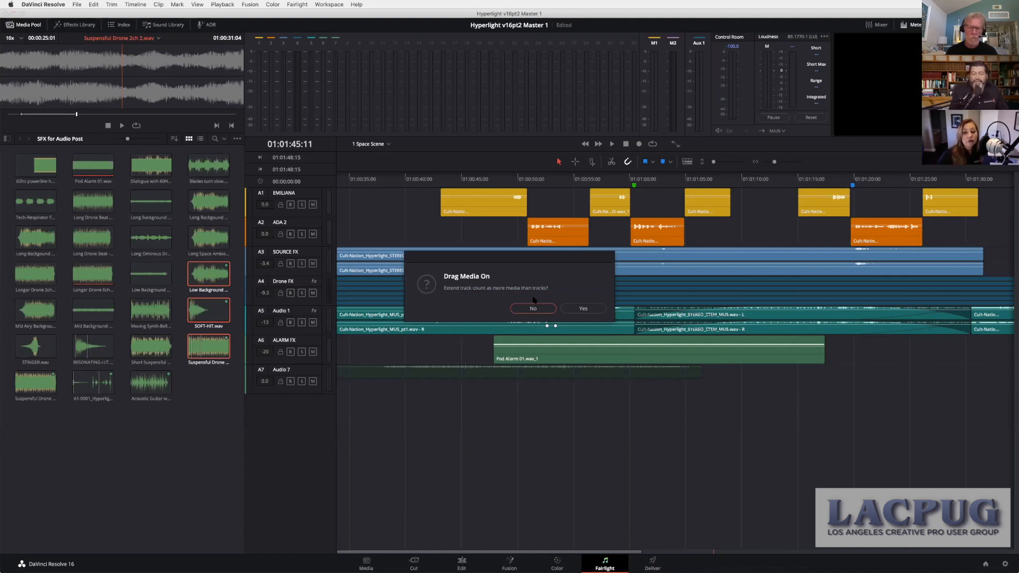
click(577, 310)
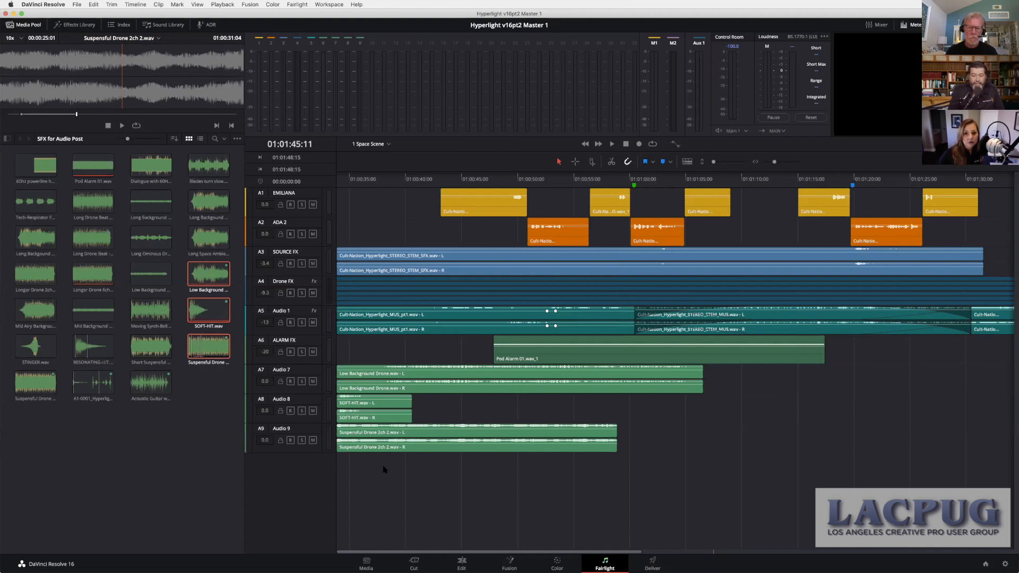
key(super+z)
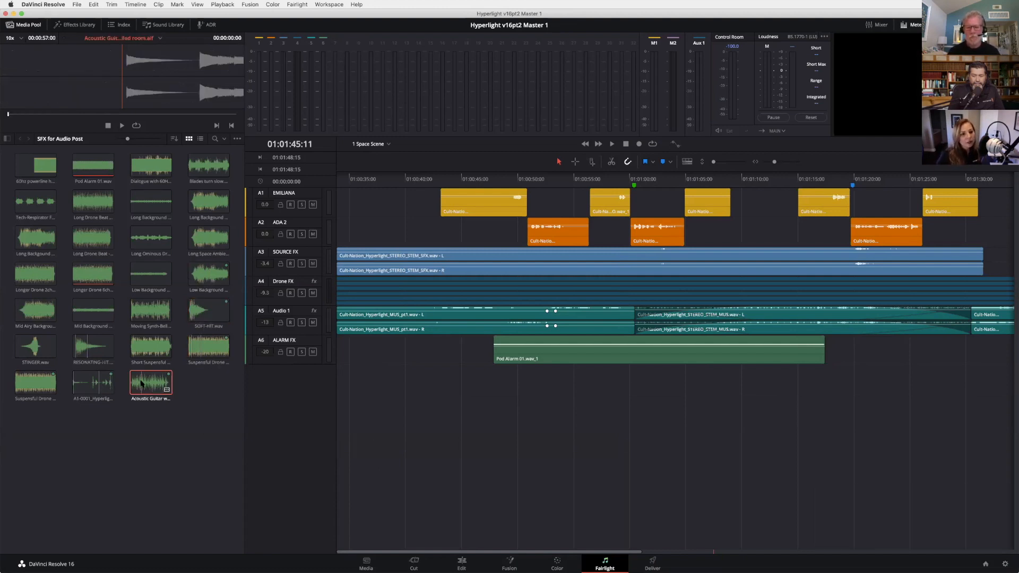
Step: Place Suspensful Drone 6ch, the A1-0001_Hyperlight mix and the wet Acoustic Guitar clip on separate new tracks, extending the track count
click(95, 389)
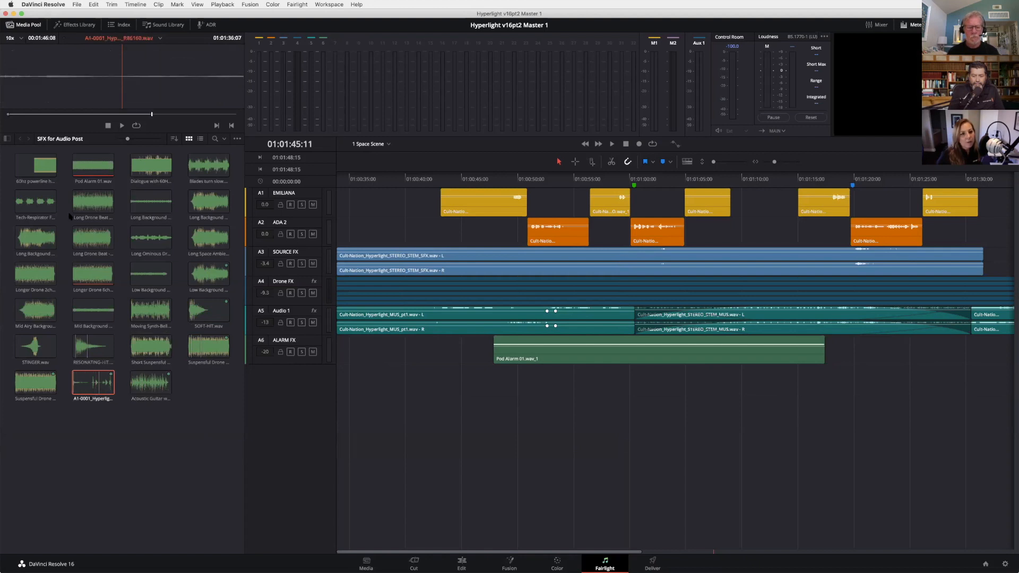
click(43, 389)
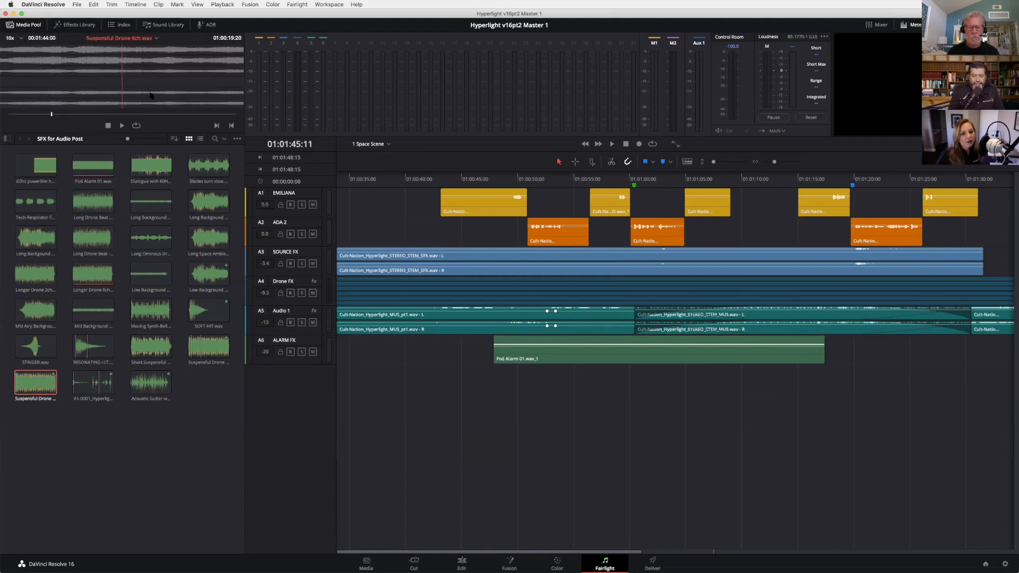
click(142, 420)
drag(97, 400, 341, 400)
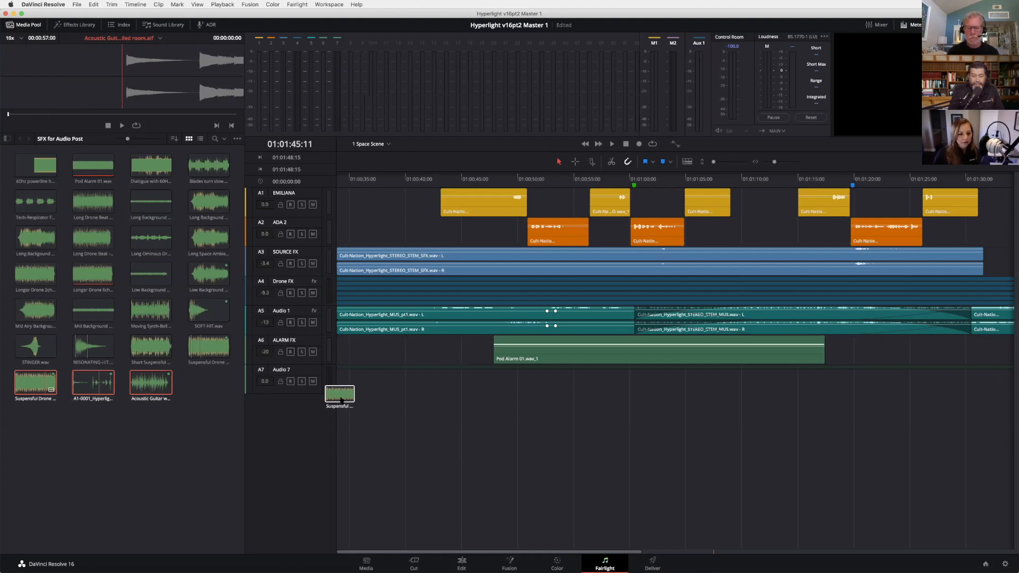
drag(341, 400, 337, 410)
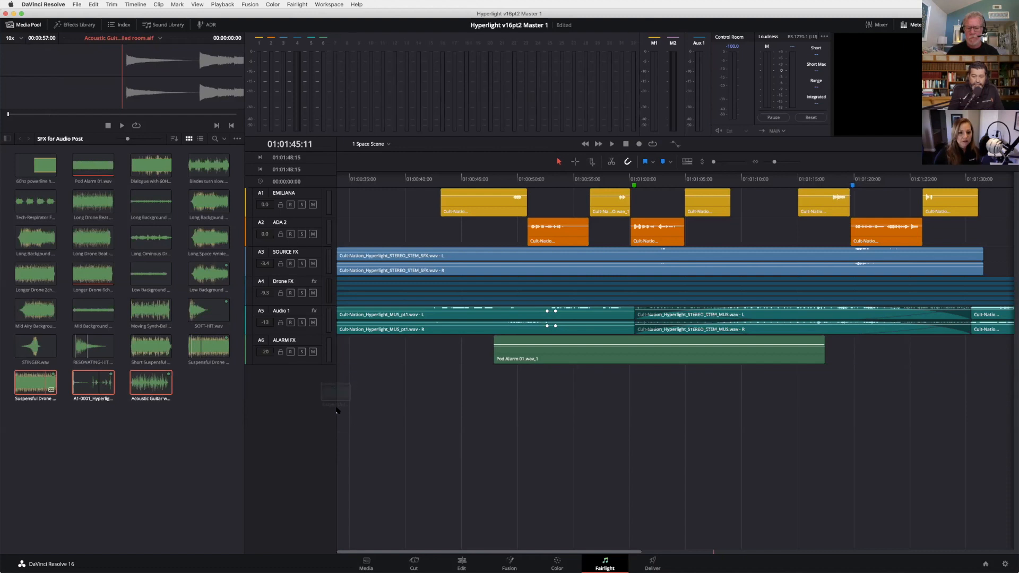
drag(161, 378, 373, 421)
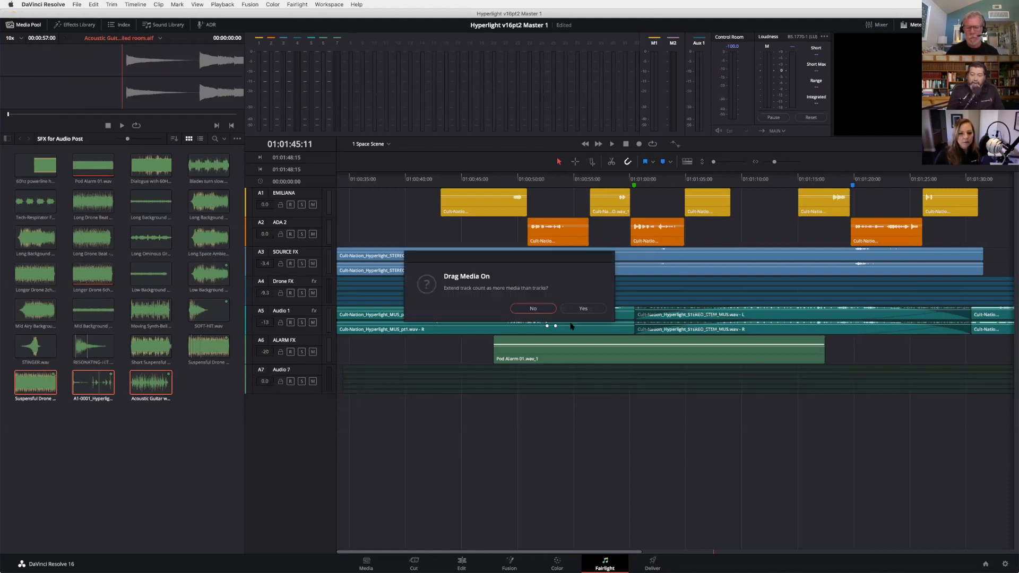
click(580, 309)
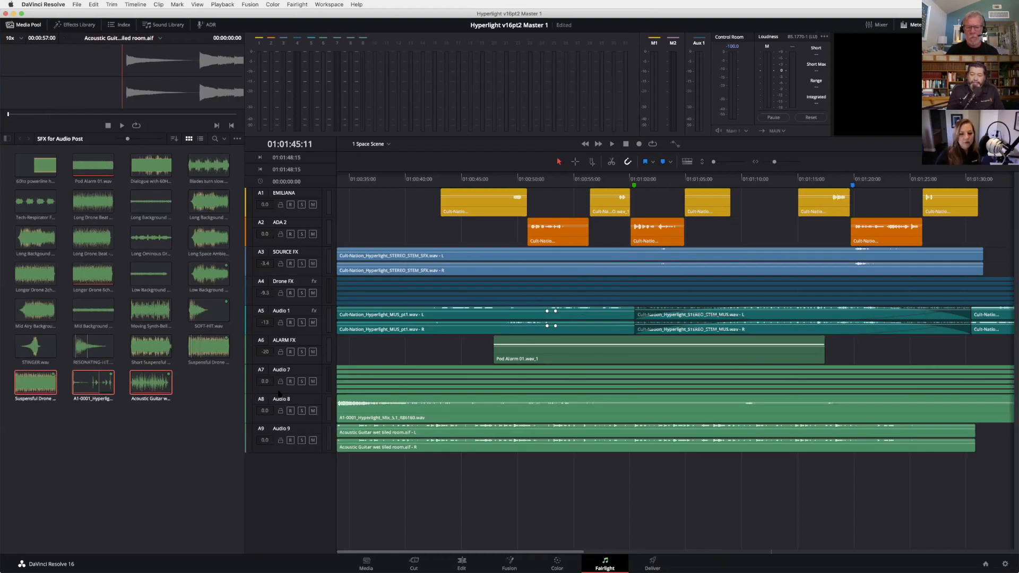
Step: Select the new A8 and A9 tracks in turn to inspect their channel formats, and undo adding the three clips
click(313, 391)
click(317, 421)
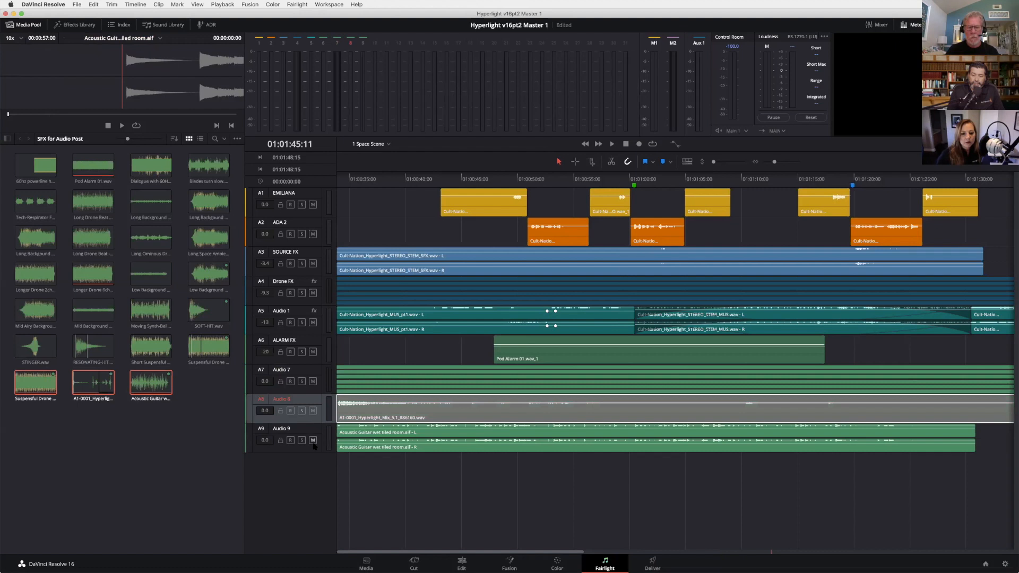
click(317, 451)
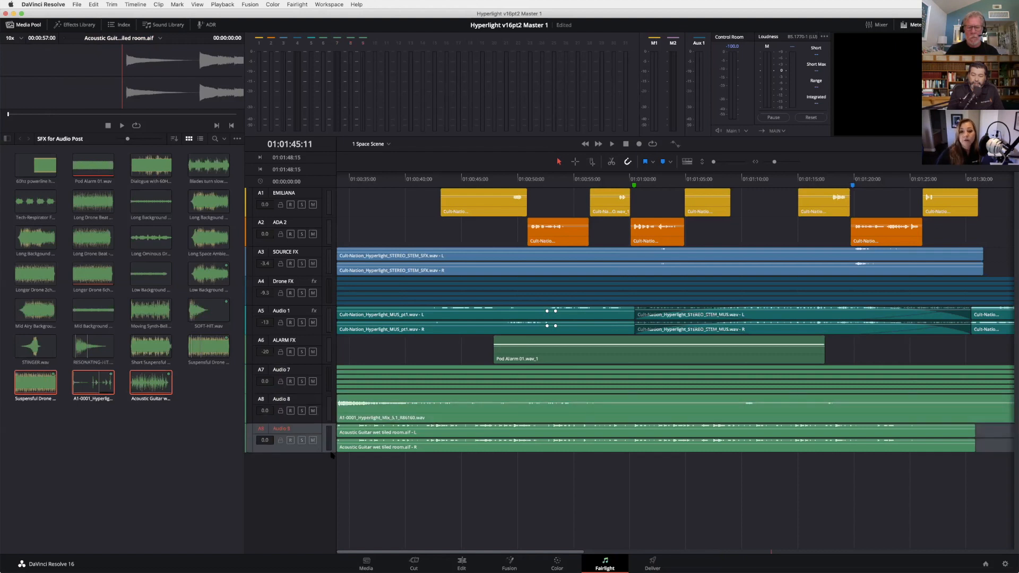
click(415, 482)
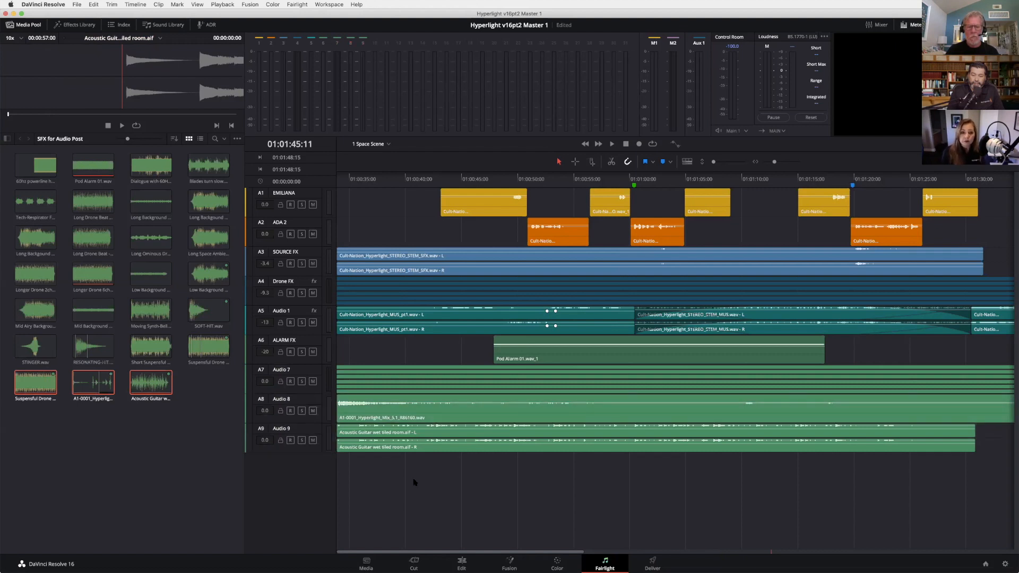
key(super+z)
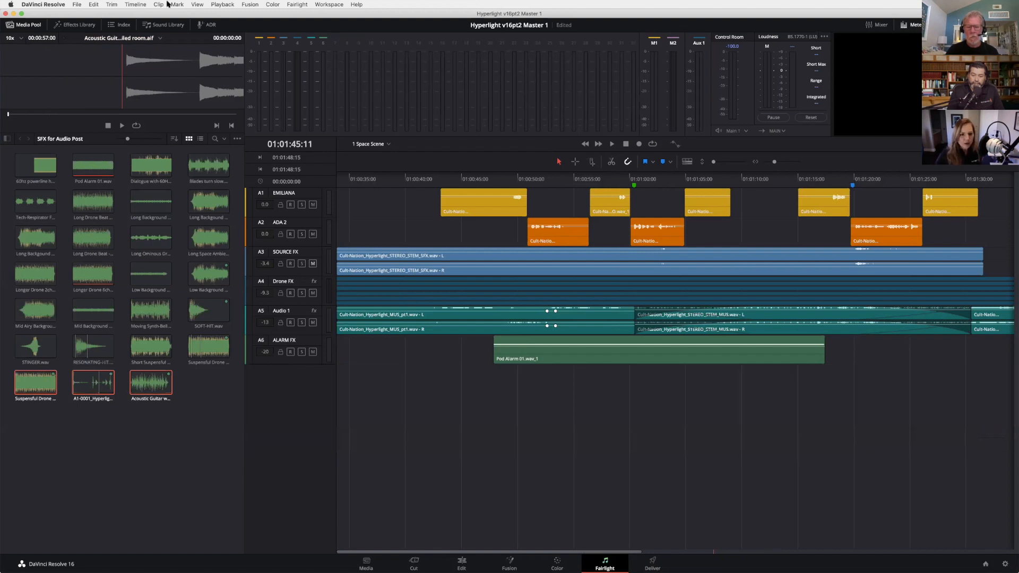
Step: Deselect the clips, show the Effects Library and hide the Media Pool
click(183, 377)
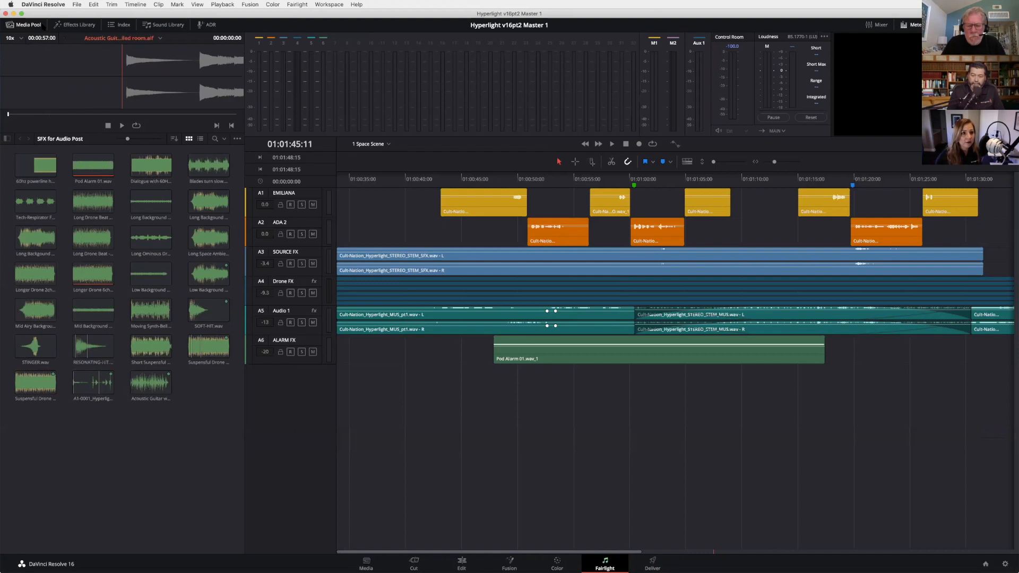
click(94, 25)
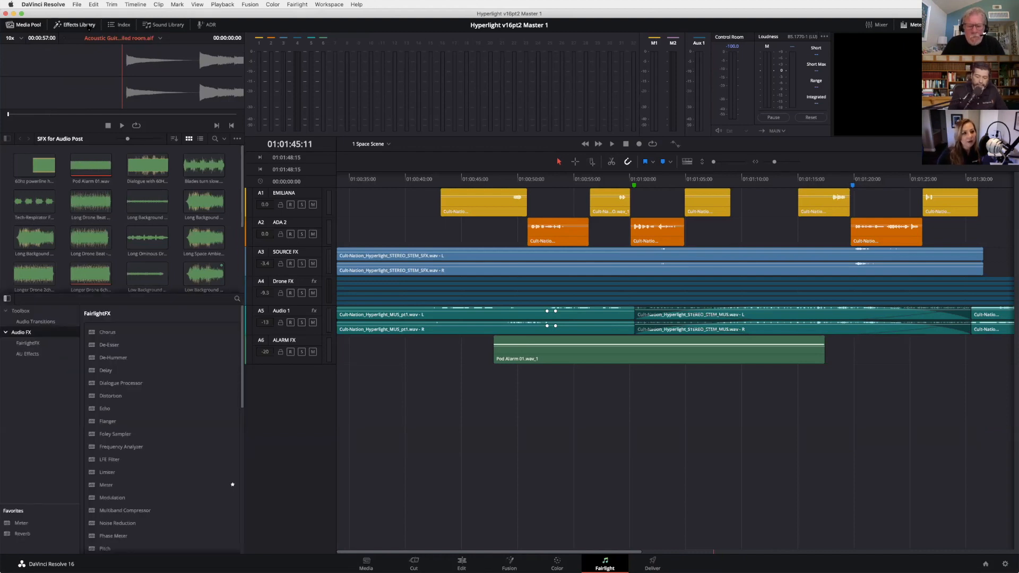
click(40, 25)
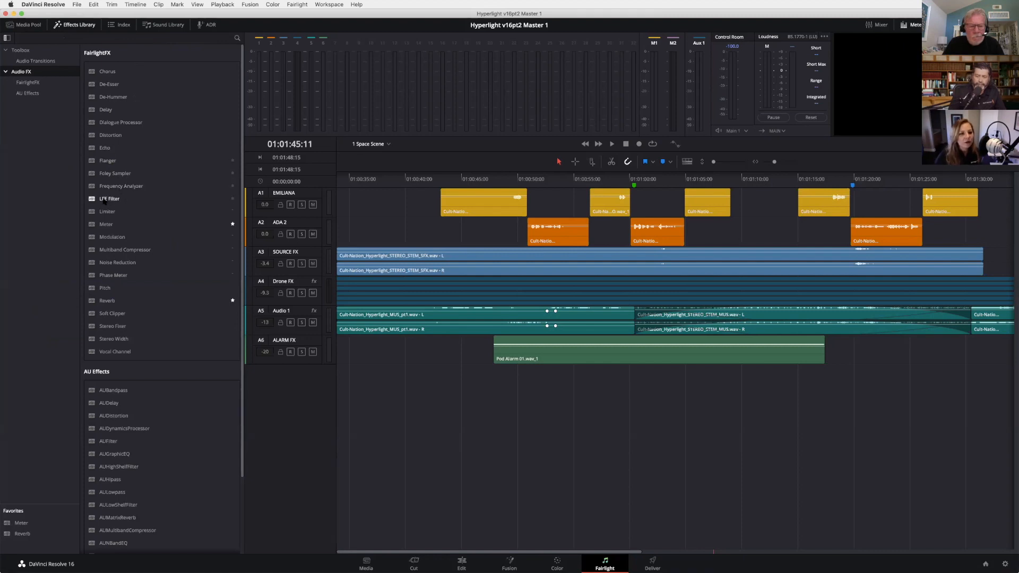
Step: Add the LFE Filter effect to the Drone FX track, set its frequency to 72 Hz and close its window
drag(104, 202, 304, 287)
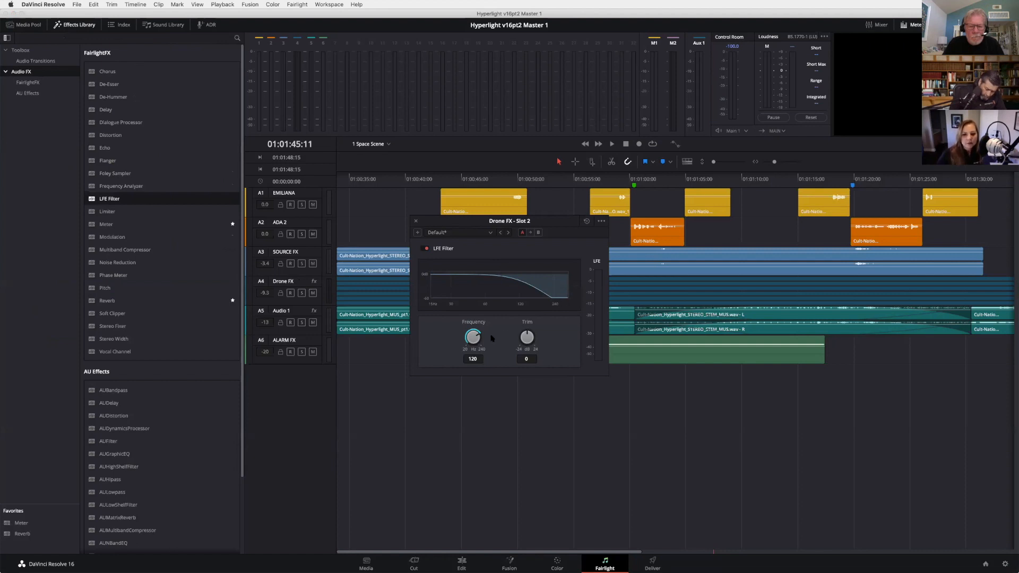
drag(472, 339, 461, 335)
drag(471, 336, 449, 328)
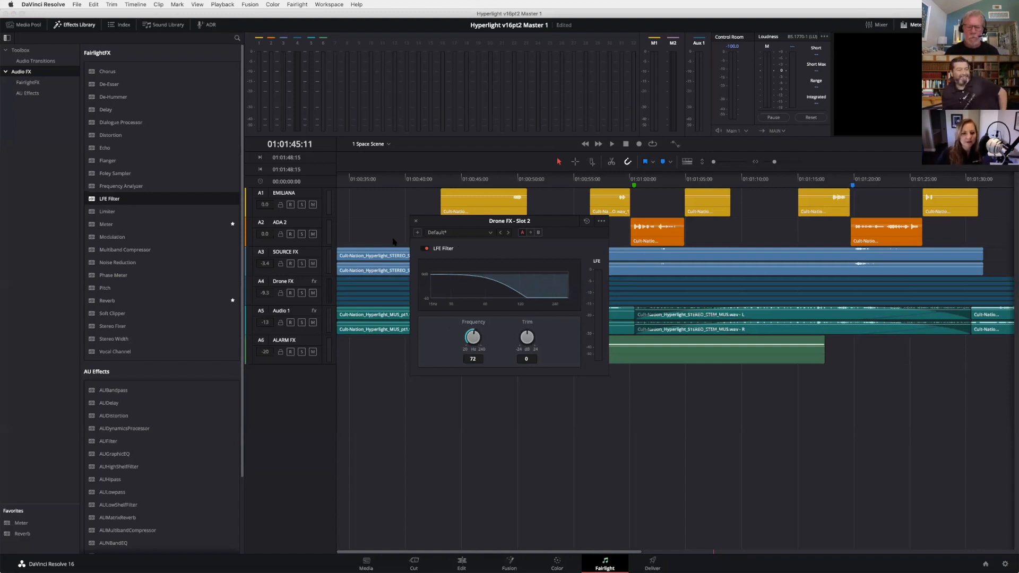
click(416, 222)
Step: Move the playhead to 01:00:49:05, add the Meter effect to track A1 and place its window below the tracks
key(super+minus)
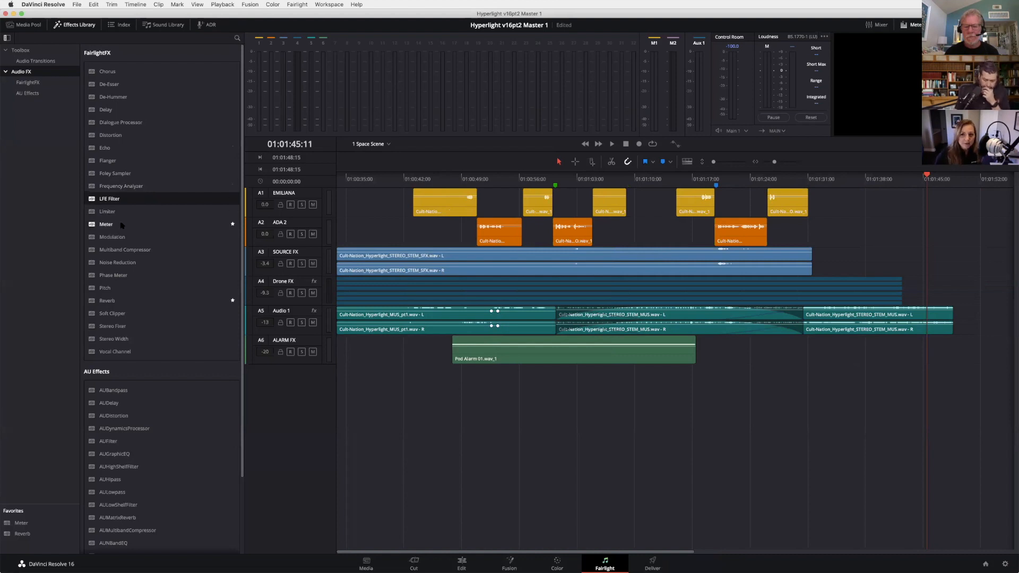
click(464, 183)
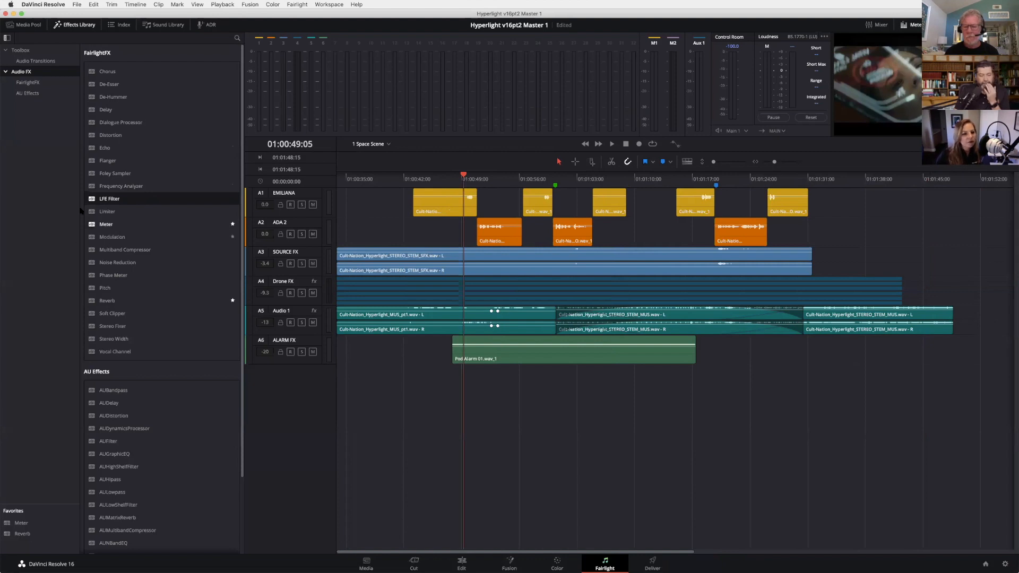
click(92, 225)
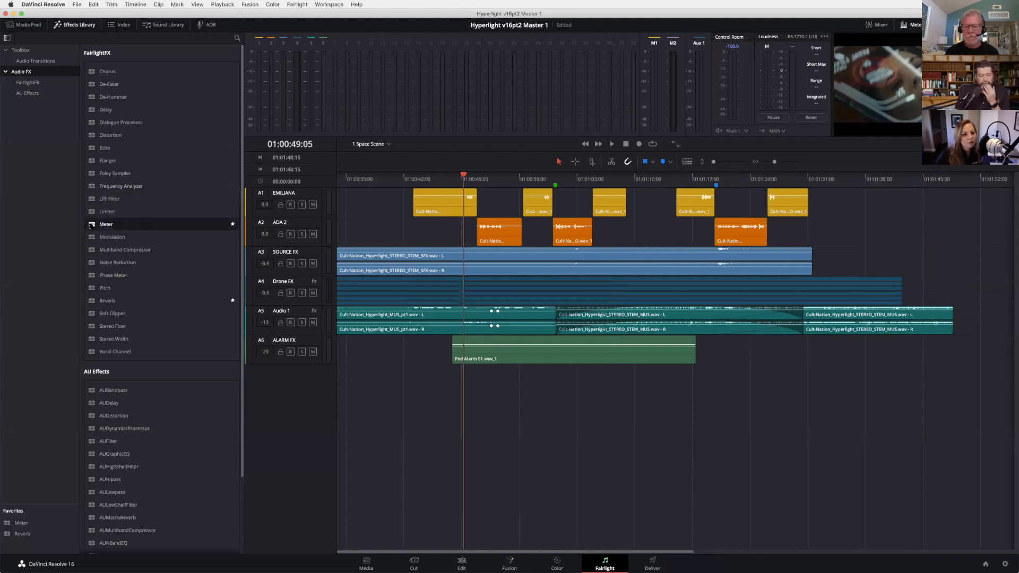
drag(91, 225, 307, 192)
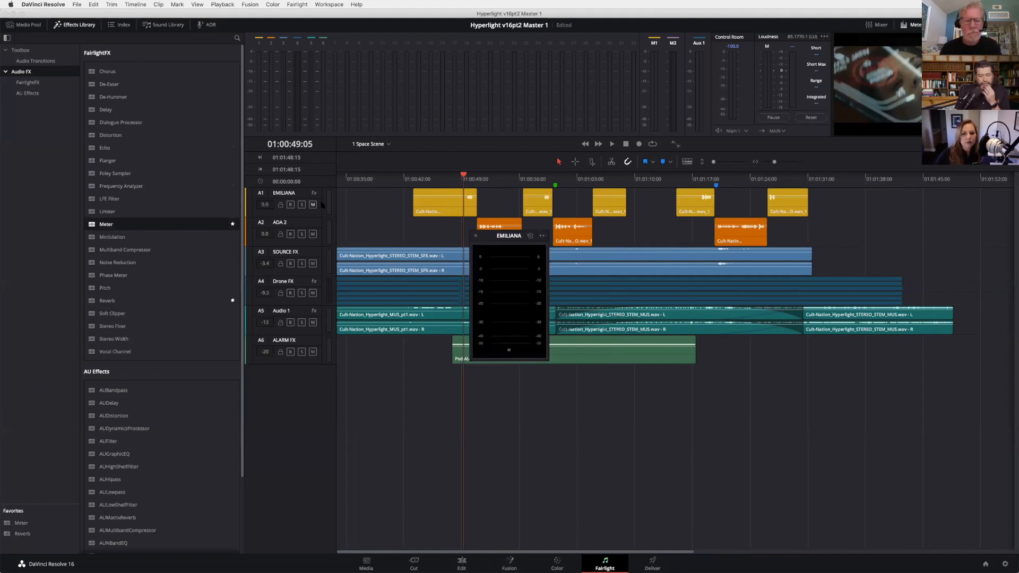
drag(512, 236, 569, 376)
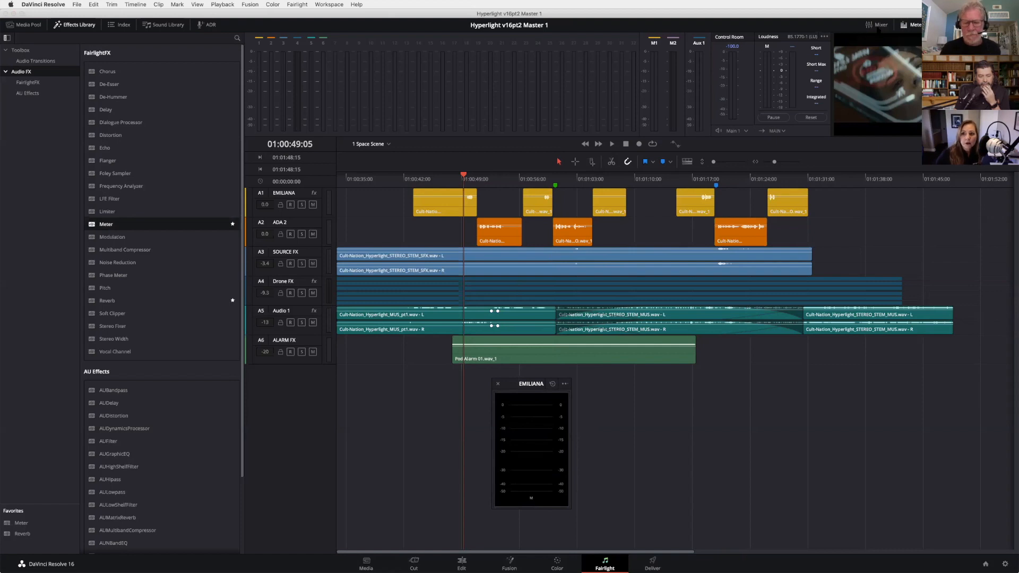
Step: Show the Mixer and play the timeline to watch the A1 track's floating meter and the channel levels
click(874, 25)
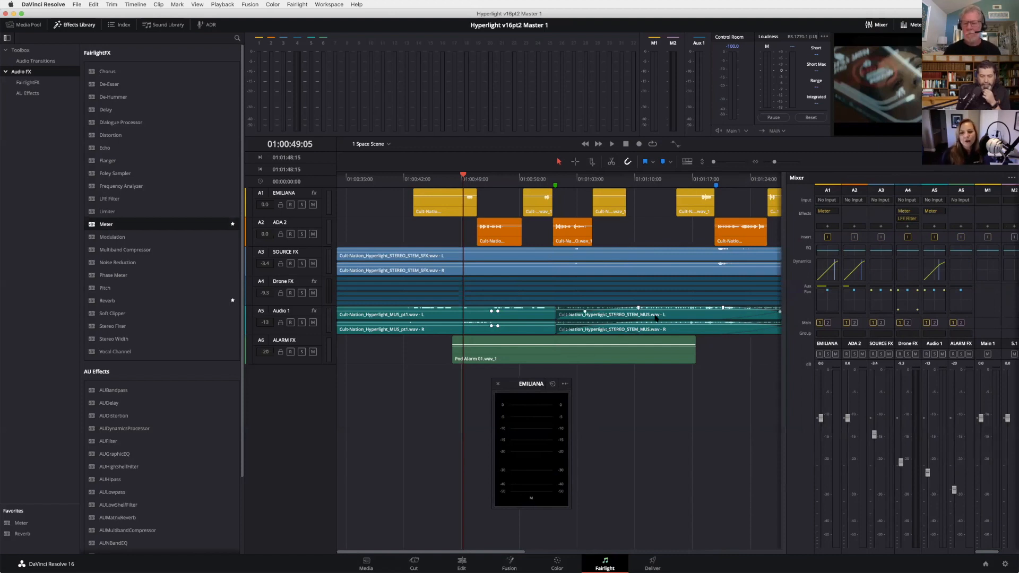
key(space)
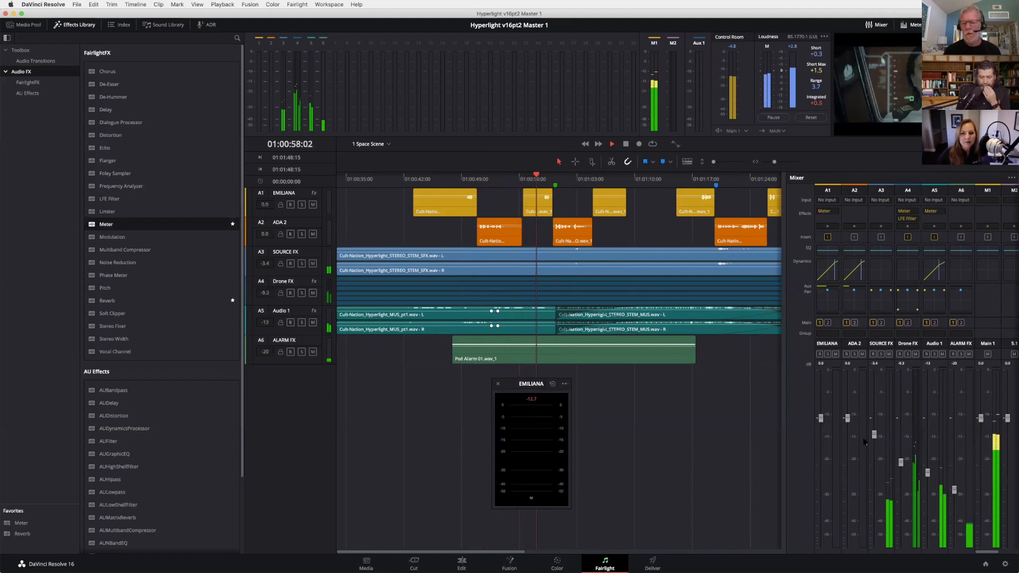
Step: Stop playback, enlarge the A1 track's floating meter and place its window below the tracks near the start of the visible timeline
drag(523, 384, 522, 328)
key(space)
click(555, 327)
mouse_move(583, 367)
click(637, 373)
drag(523, 322, 405, 329)
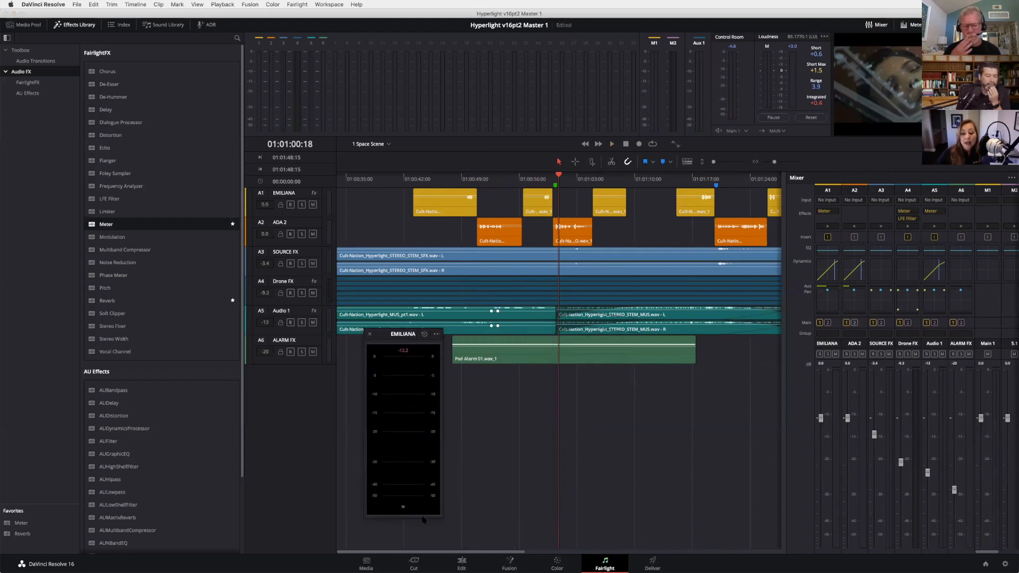
Step: Play the timeline, including a pass from 01:00:49:07, to watch the A1 track's floating meter respond to the dialogue
key(space)
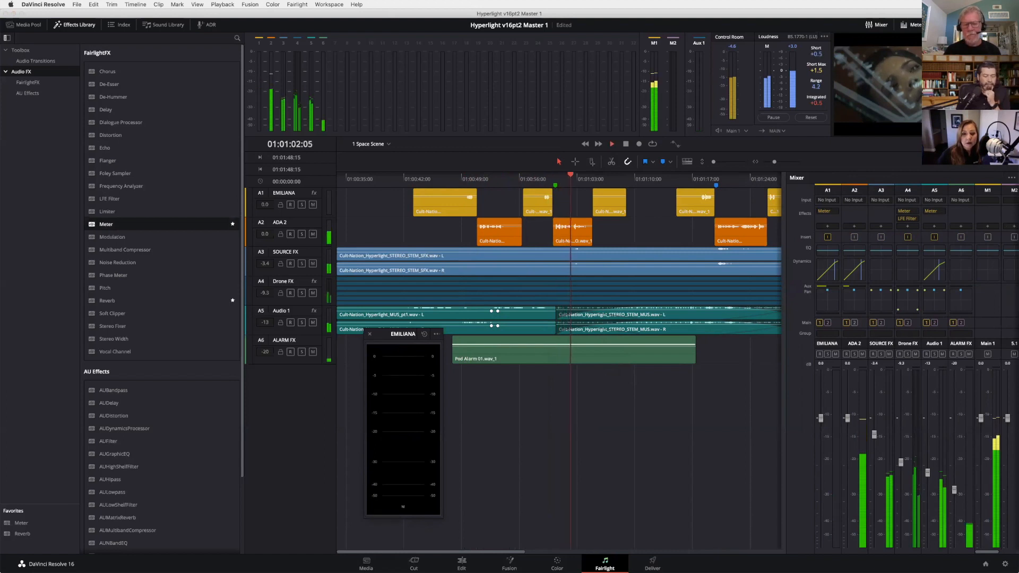
click(464, 177)
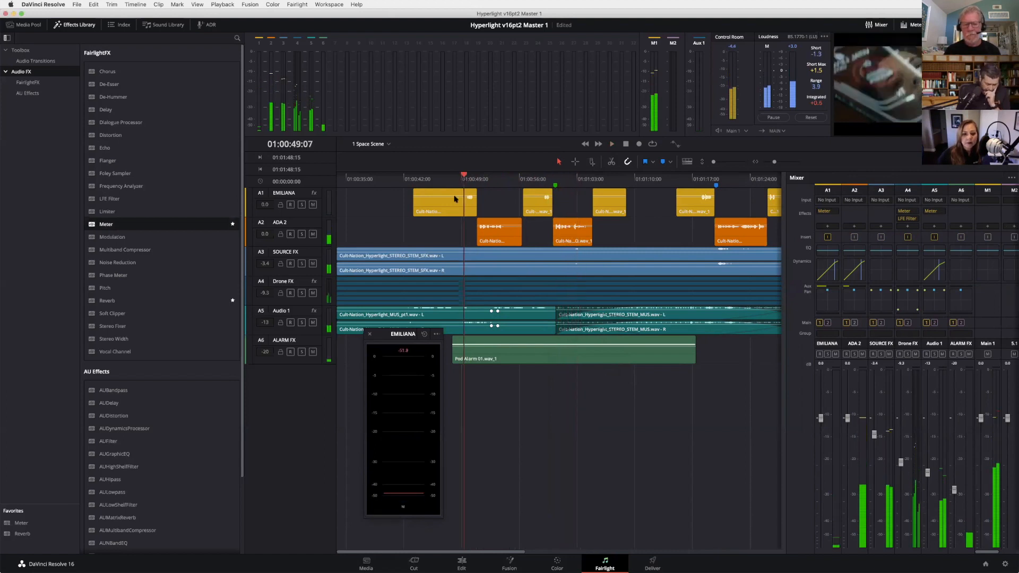
key(space)
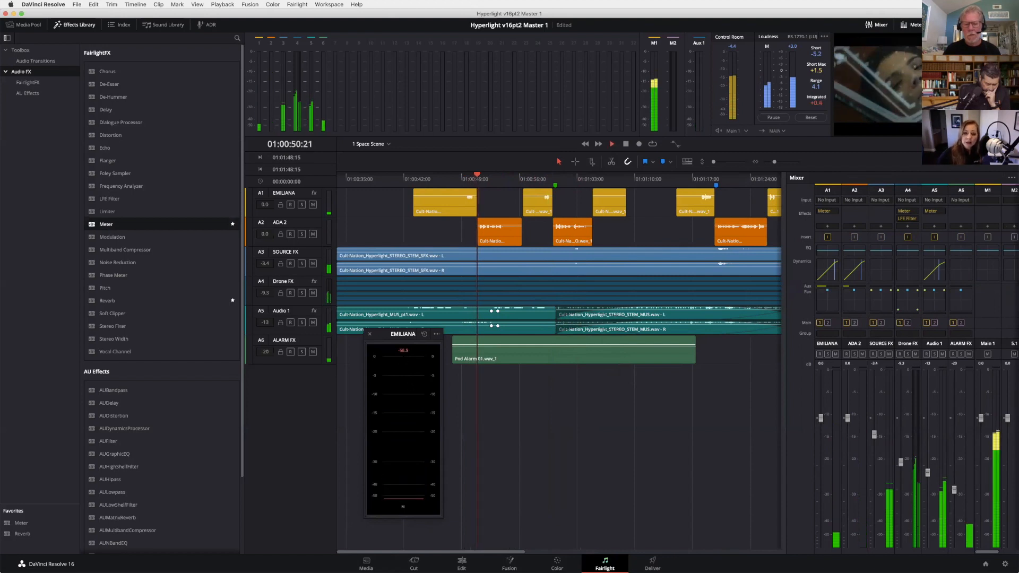
key(space)
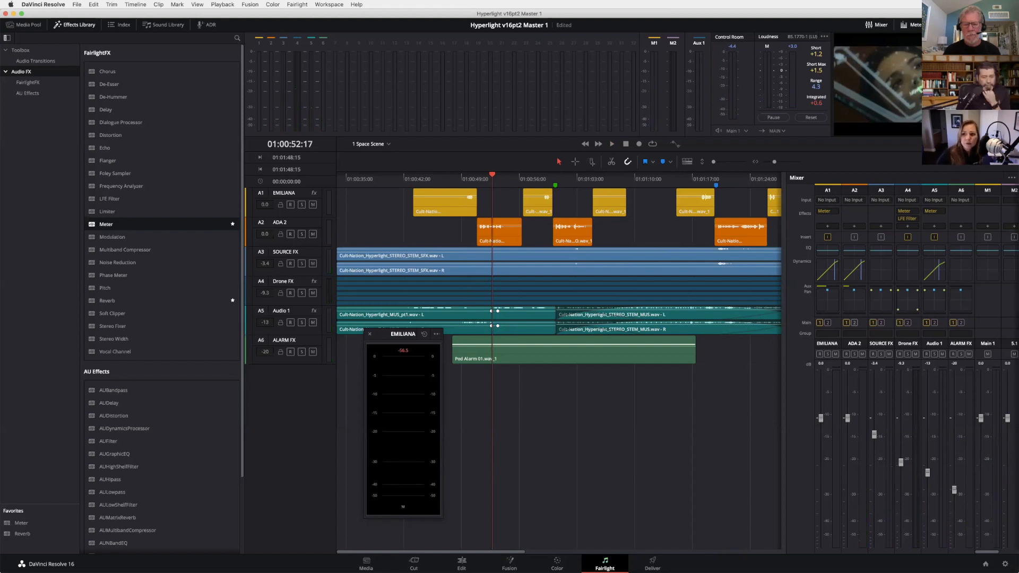
Step: Float the viewer, hide the Meters and the Mixer, play briefly and shift the A1 meter window slightly toward the playhead
click(1007, 130)
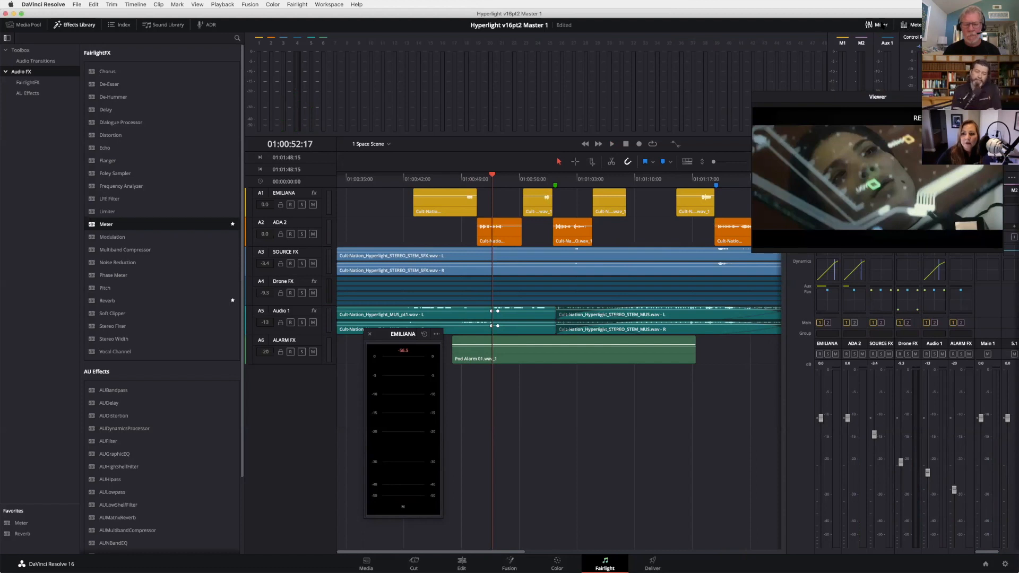
click(884, 25)
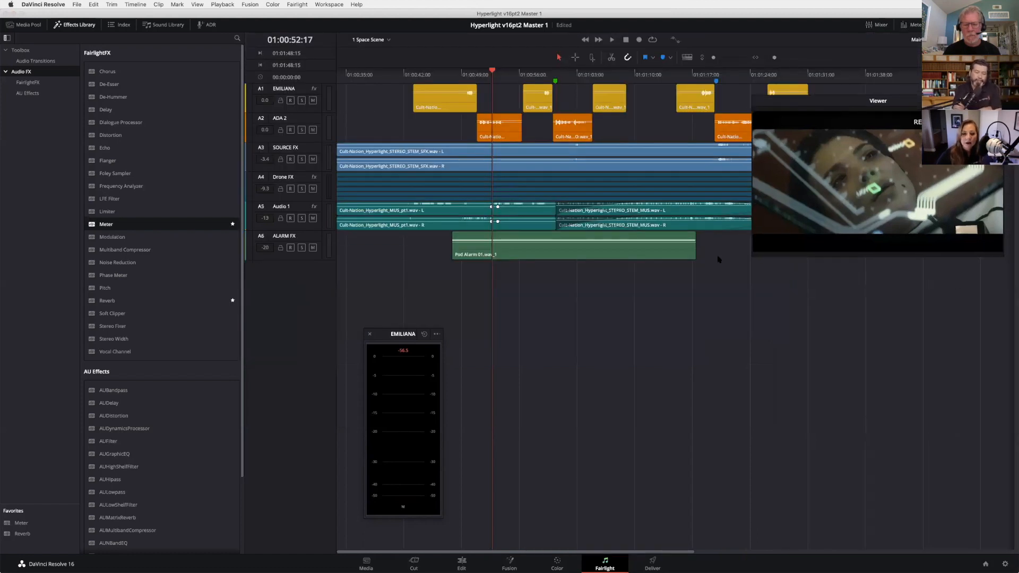
key(space)
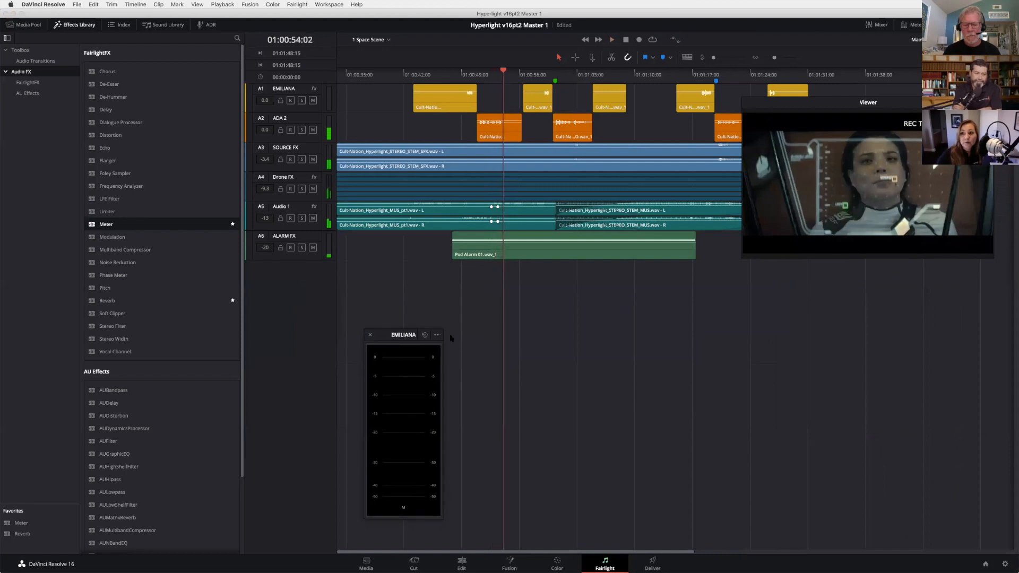
key(space)
drag(451, 338, 500, 339)
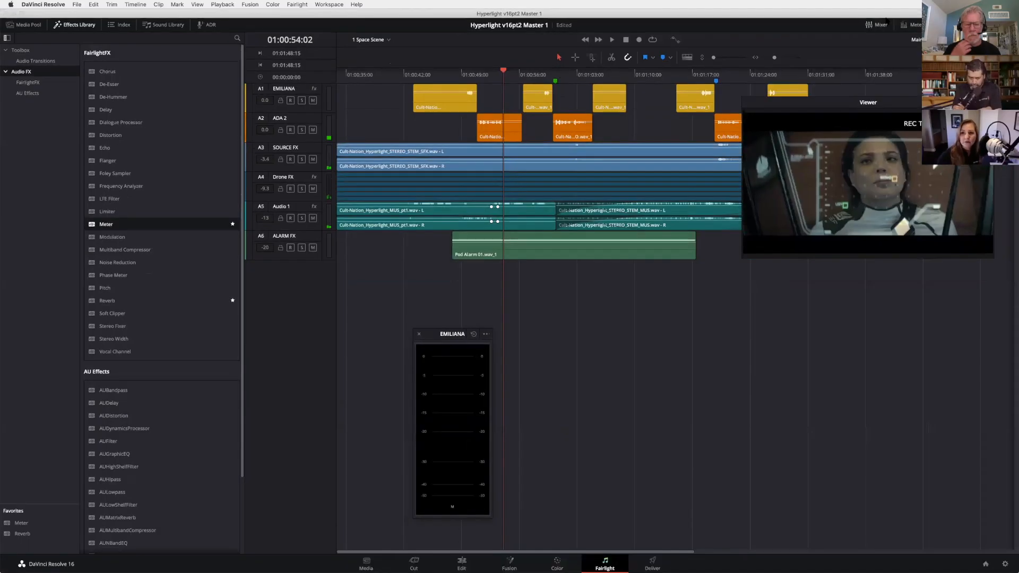
Step: Open the Drone FX and Audio 1 floating meters and arrange them beside the A1 meter, with the Mixer hidden and the viewer moved aside
click(886, 22)
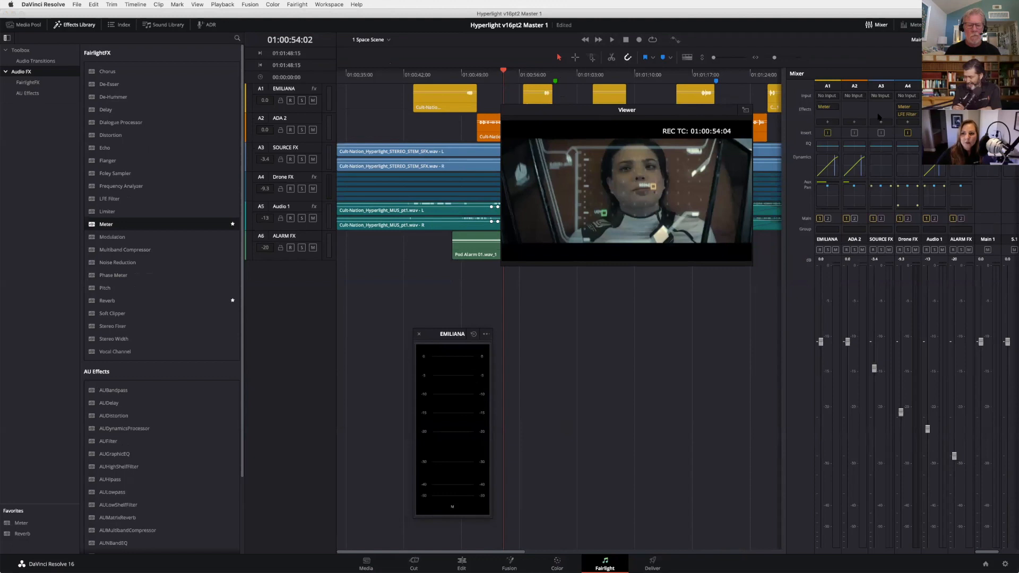
click(907, 107)
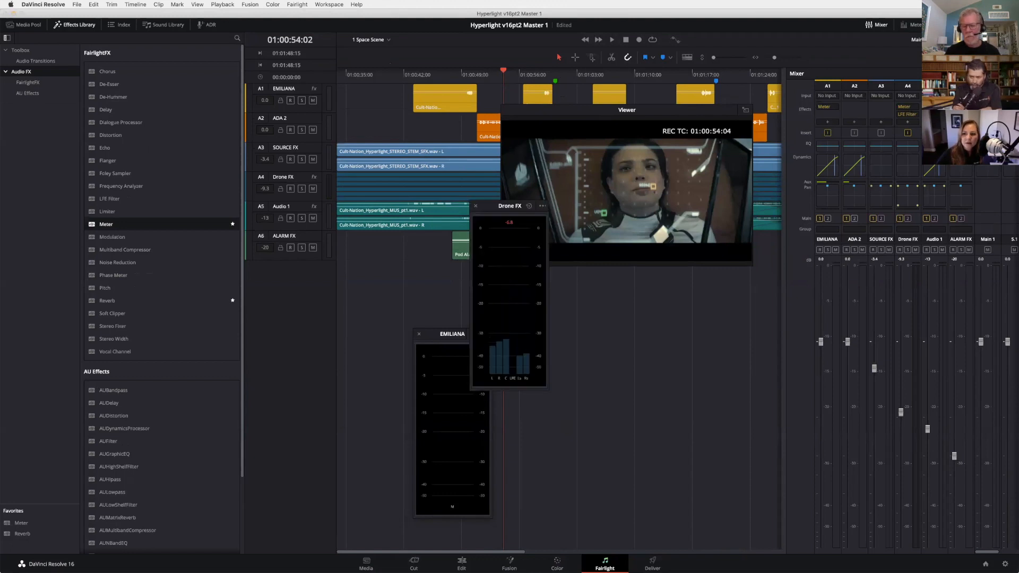
click(876, 25)
drag(580, 108, 809, 94)
drag(509, 207, 589, 327)
drag(509, 207, 689, 333)
Step: Play the timeline to watch the A1, Audio 1 and Drone FX floating meters together, and close the meter windows
key(space)
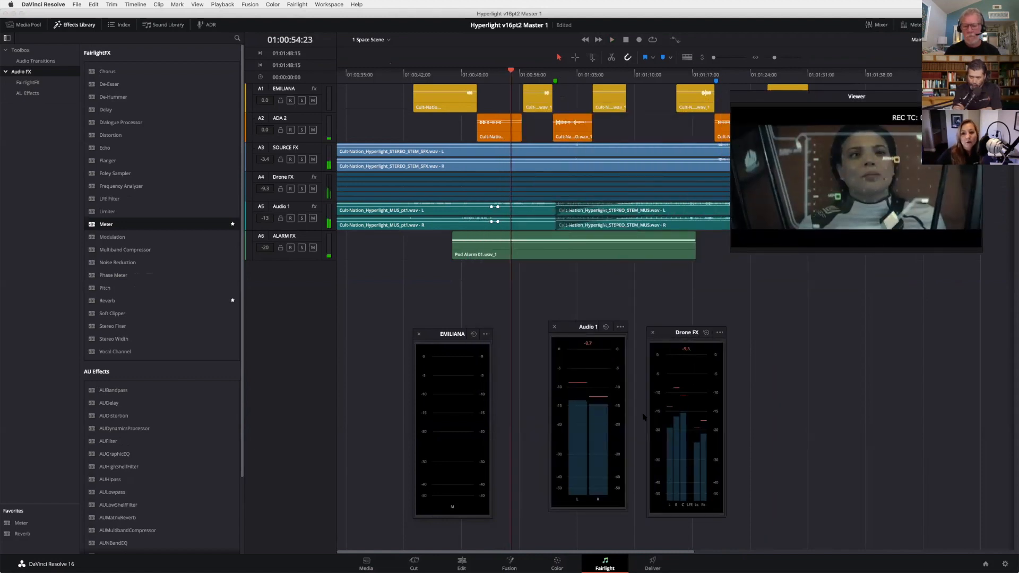
key(space)
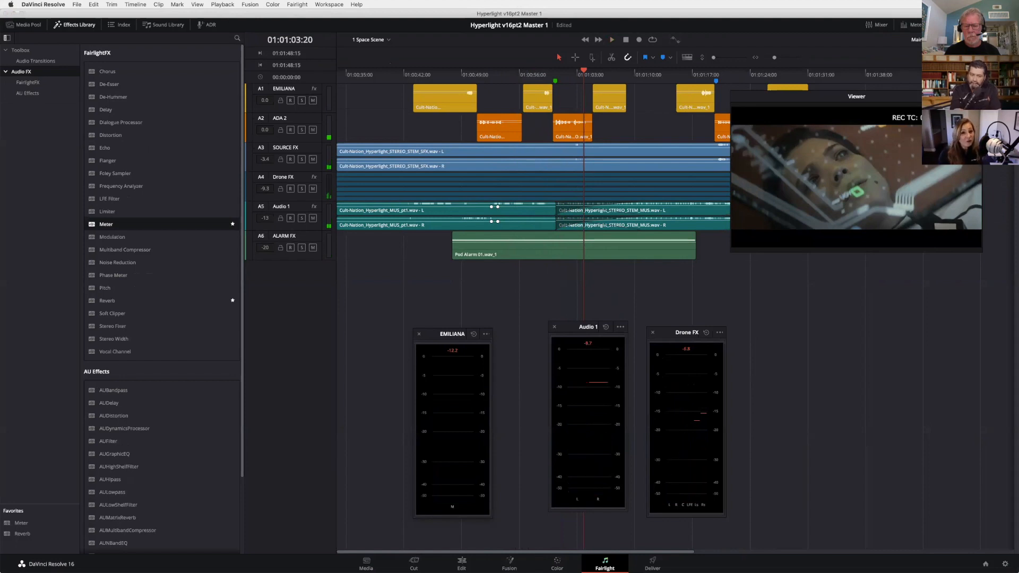
click(419, 335)
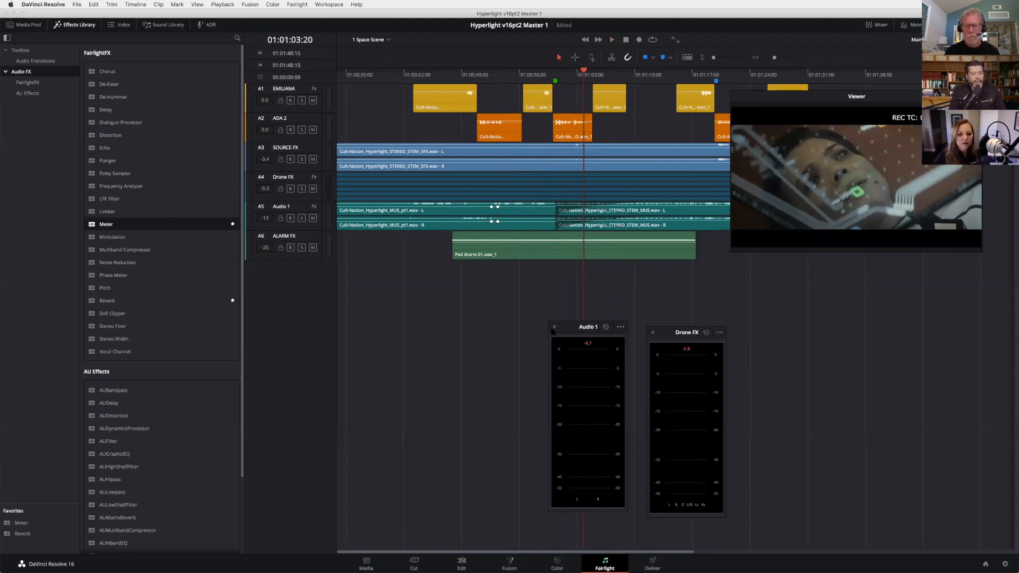
click(652, 334)
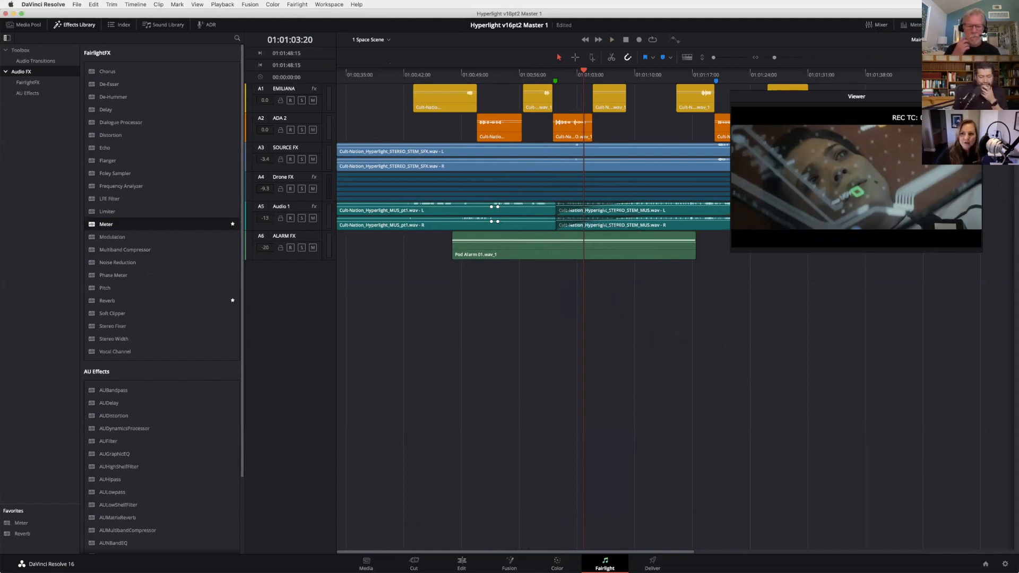
Step: Show the Mixer and examine the favorites and plug-in categories offered in the A2 channel's effects list
click(877, 25)
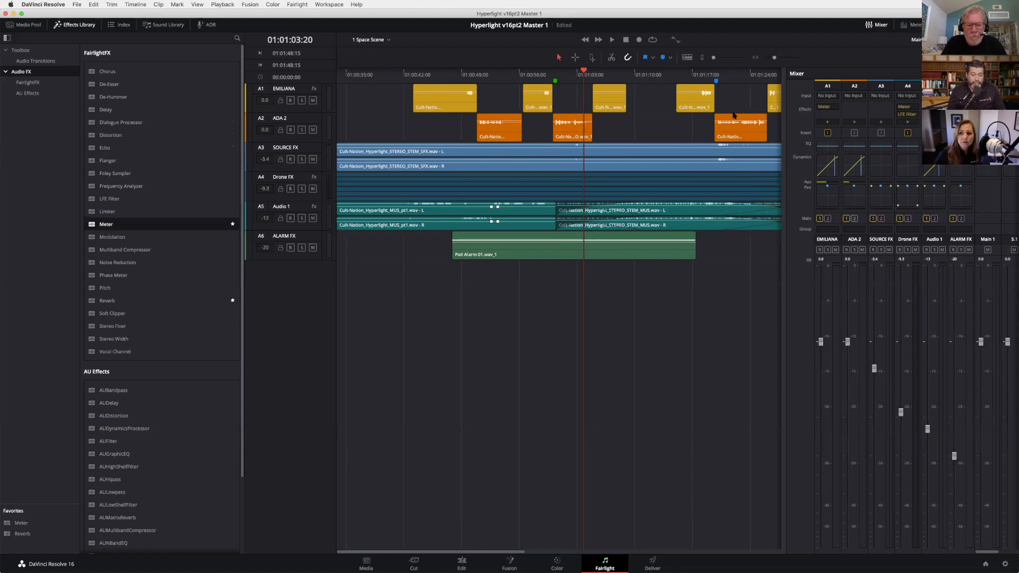
click(854, 123)
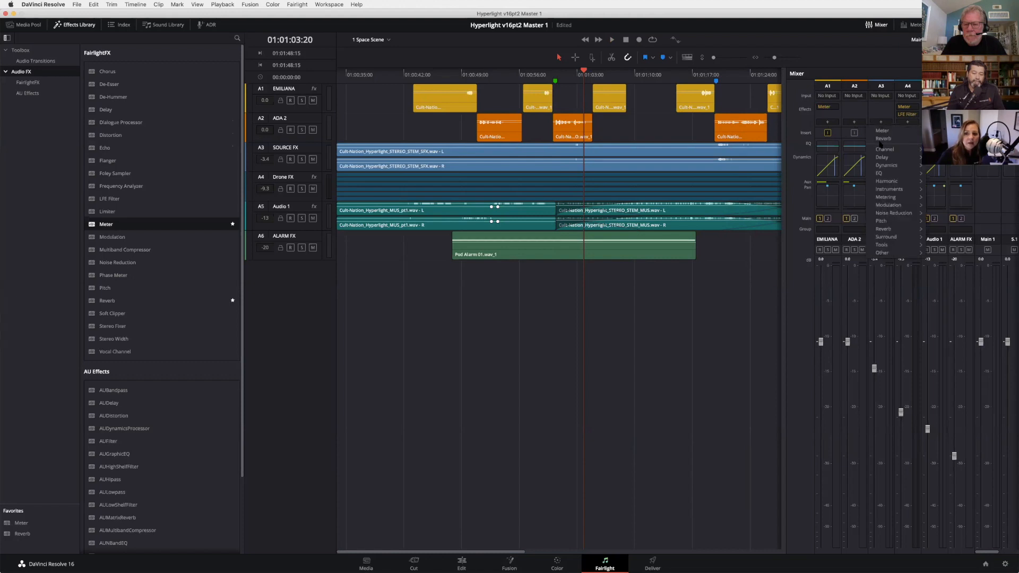
mouse_move(879, 173)
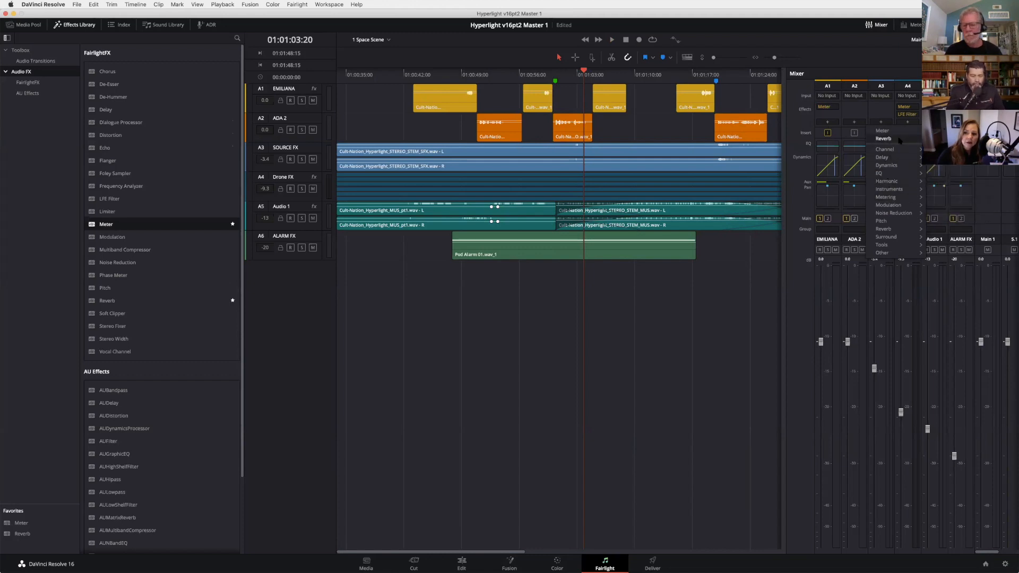
click(522, 294)
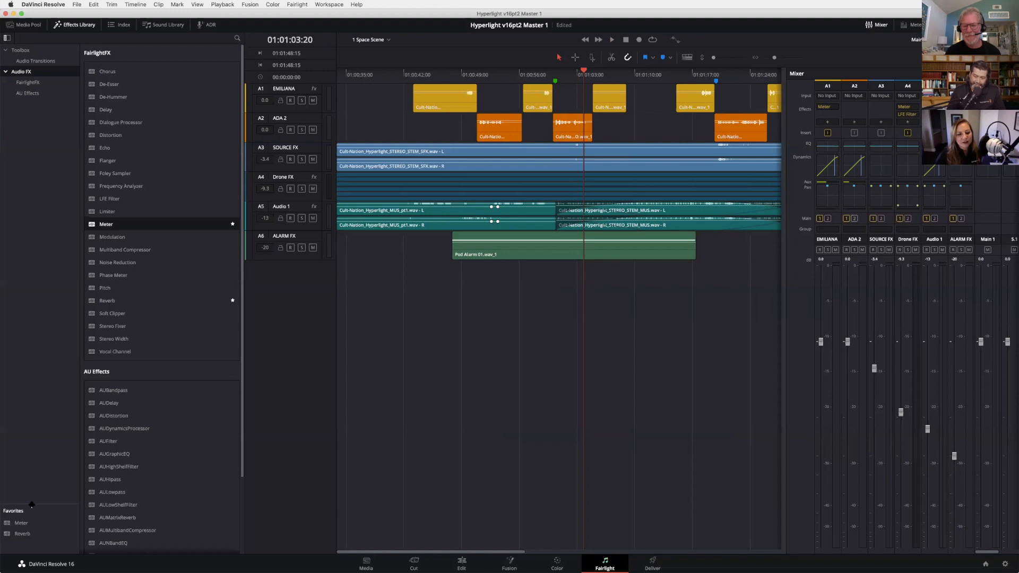
Step: Enlarge the Favorites area of the Effects Library, mark De-Hummer as a favorite and check it in the A2 channel's effects list
drag(31, 503, 25, 221)
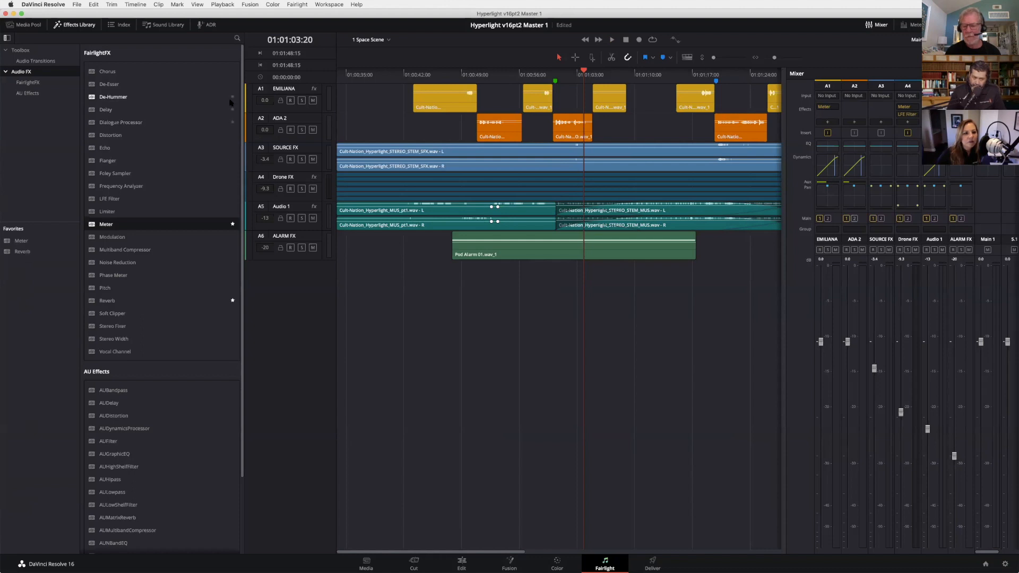
click(233, 97)
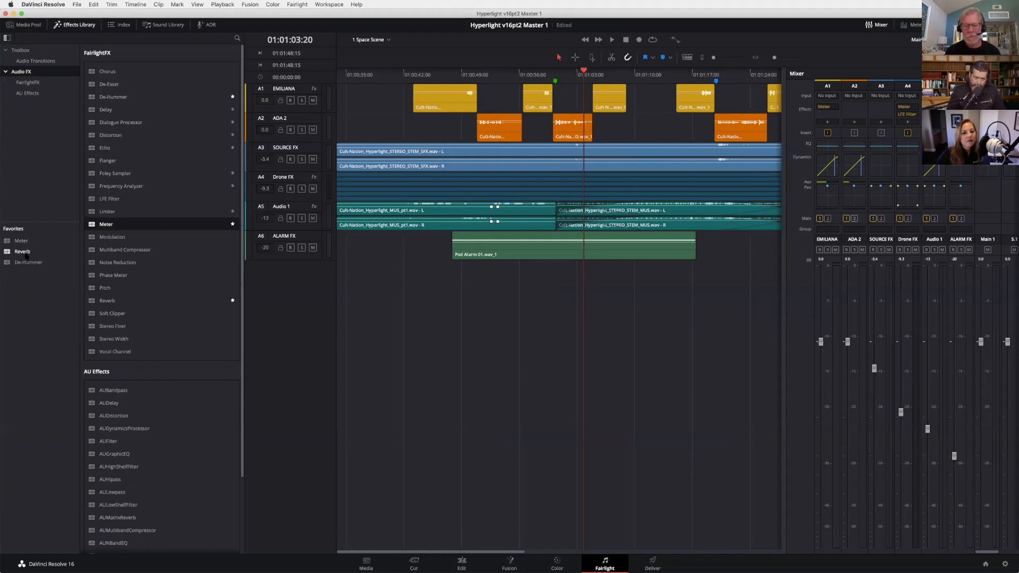
click(854, 123)
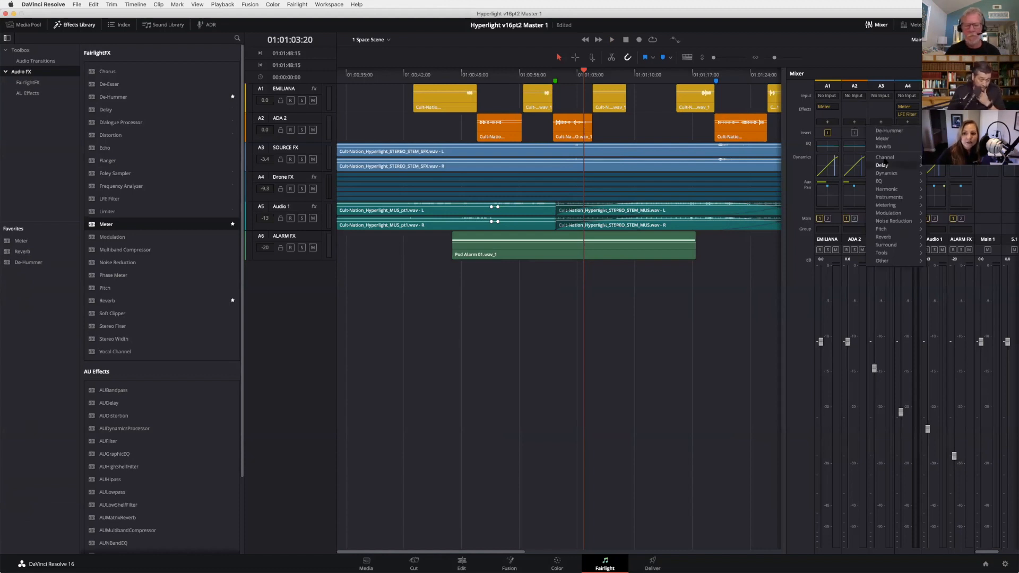
click(719, 360)
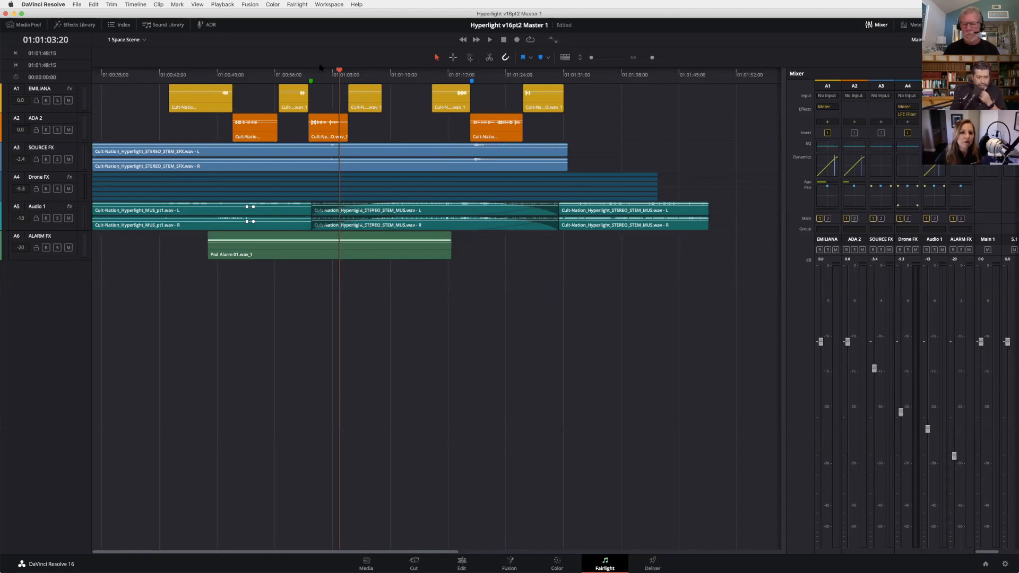
Step: Switch to the "2 Mouse and Keyboard tools" timeline, show the Meters and hide the Mixer
click(137, 41)
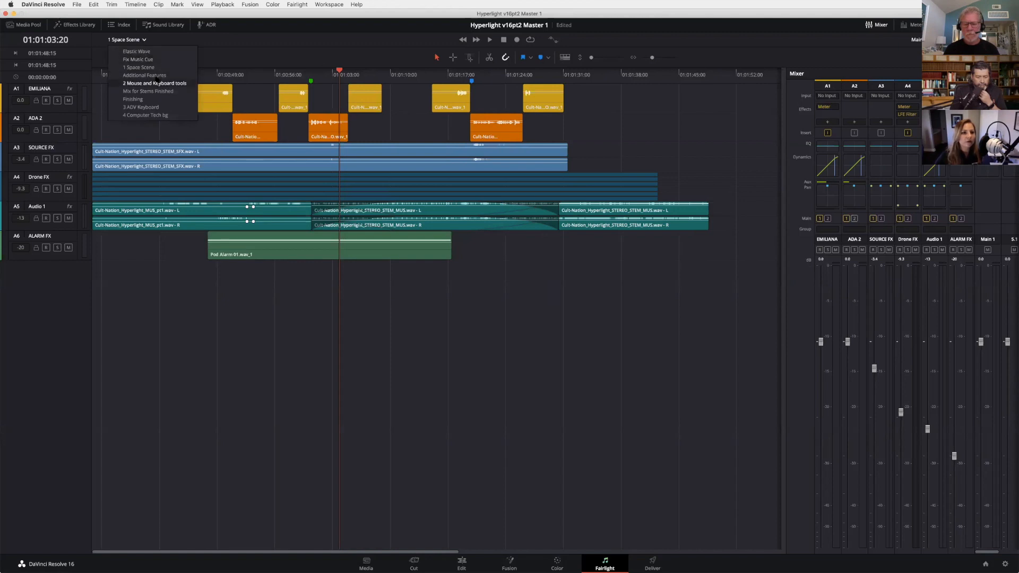
click(158, 82)
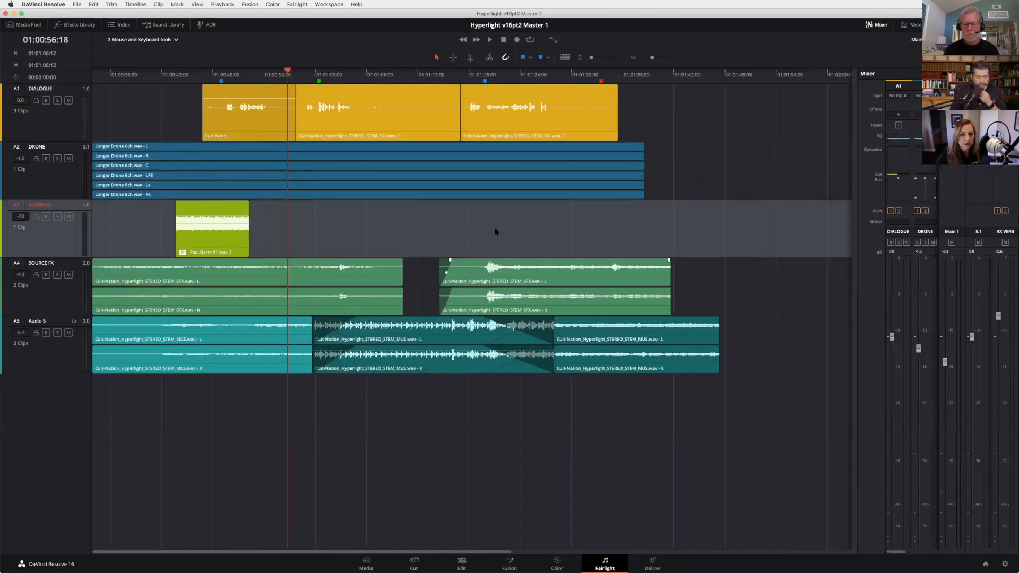
click(490, 227)
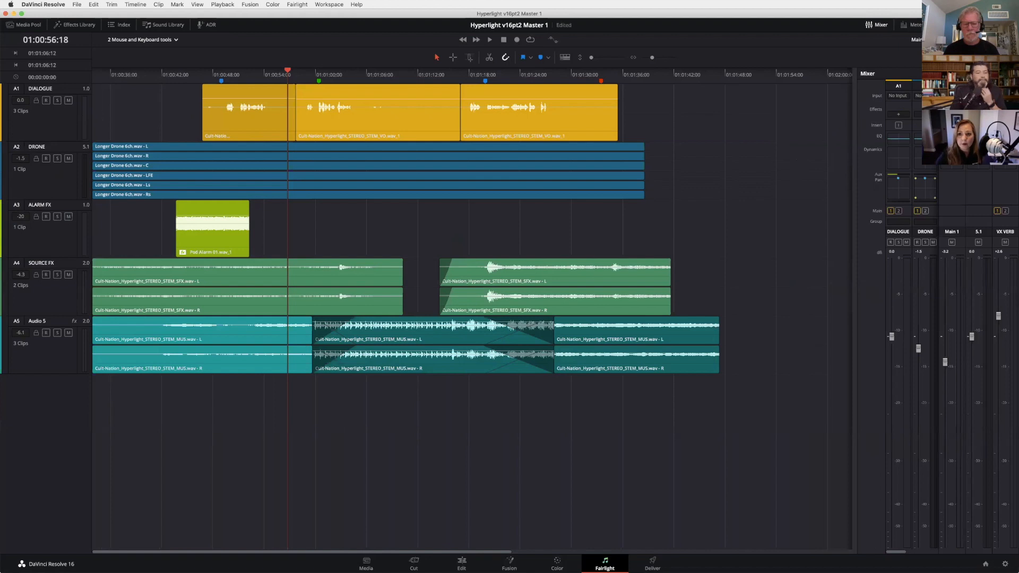
click(903, 24)
click(887, 24)
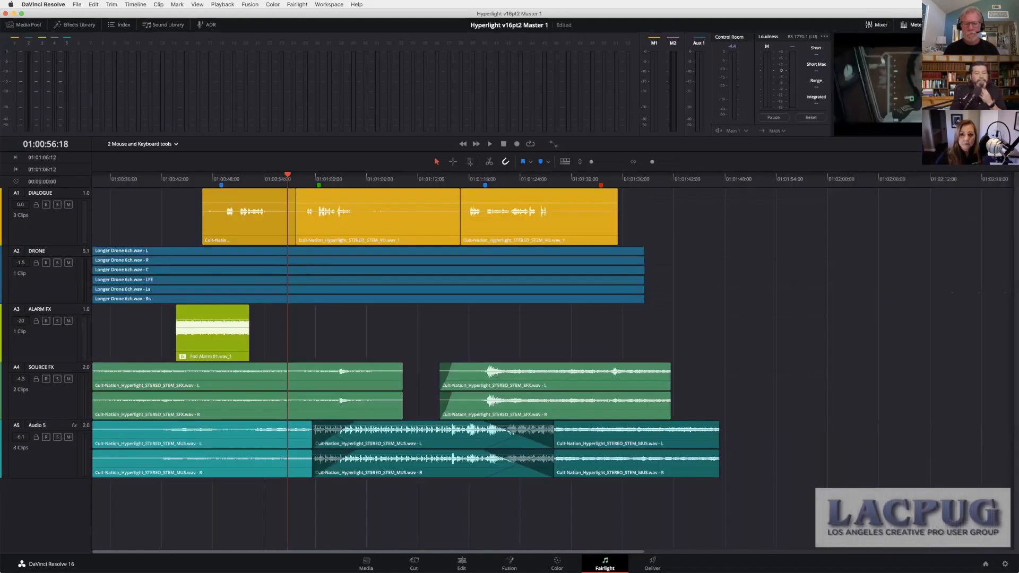
Step: Move the playhead to 01:01:08:23, zoom in on the timeline and turn on Edit Selection Mode
click(393, 179)
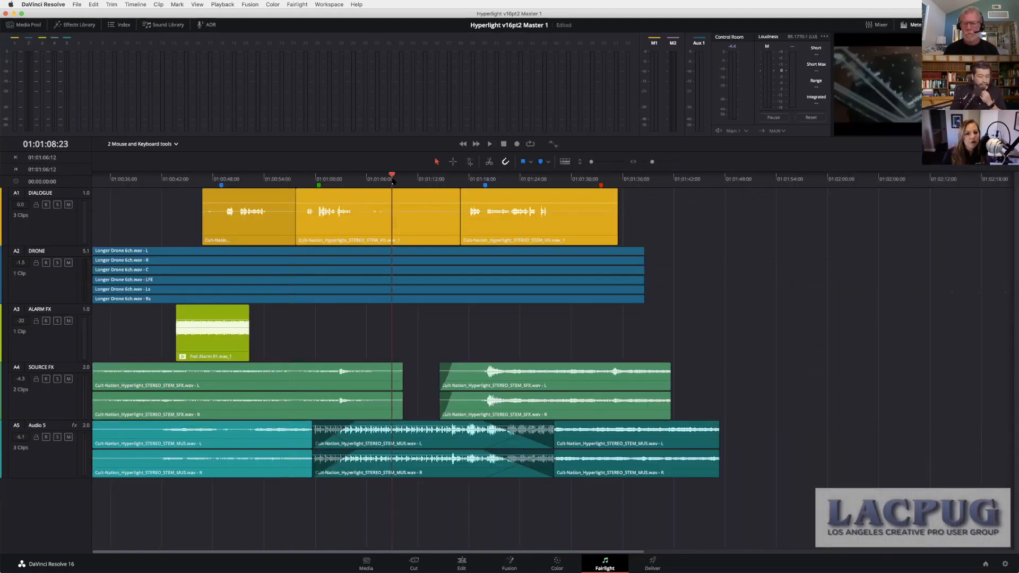
key(super+equal)
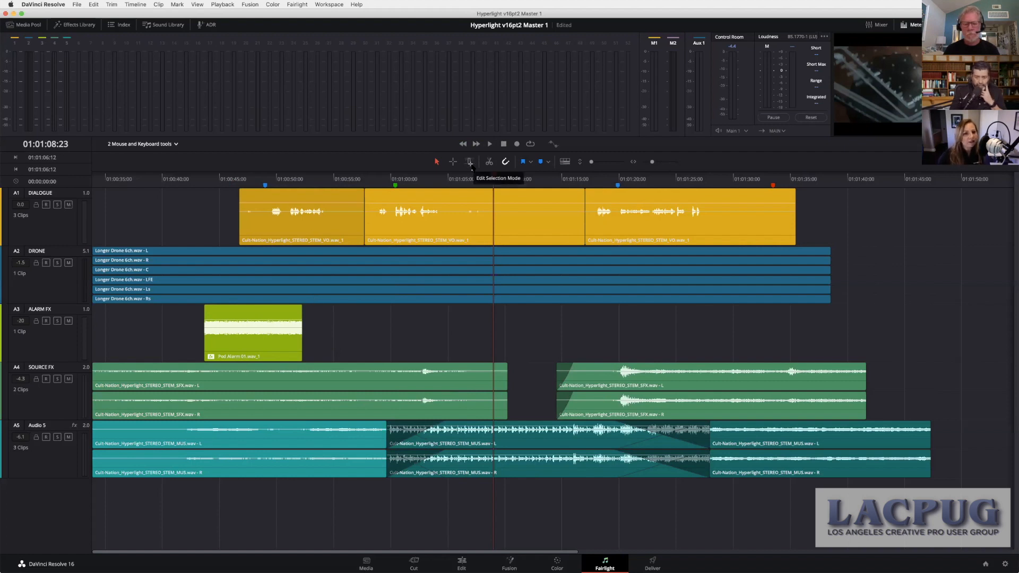
click(471, 163)
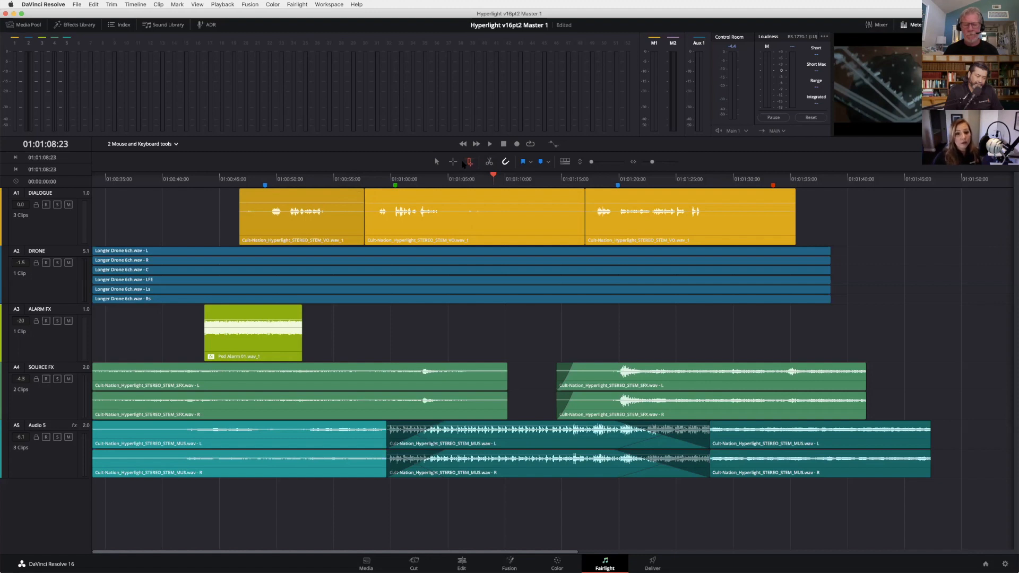
Step: Place the edit cursor on the DIALOGUE track at 01:01:10:05 and on the DRONE track at 01:01:05:01, and play briefly from there
click(335, 193)
click(508, 192)
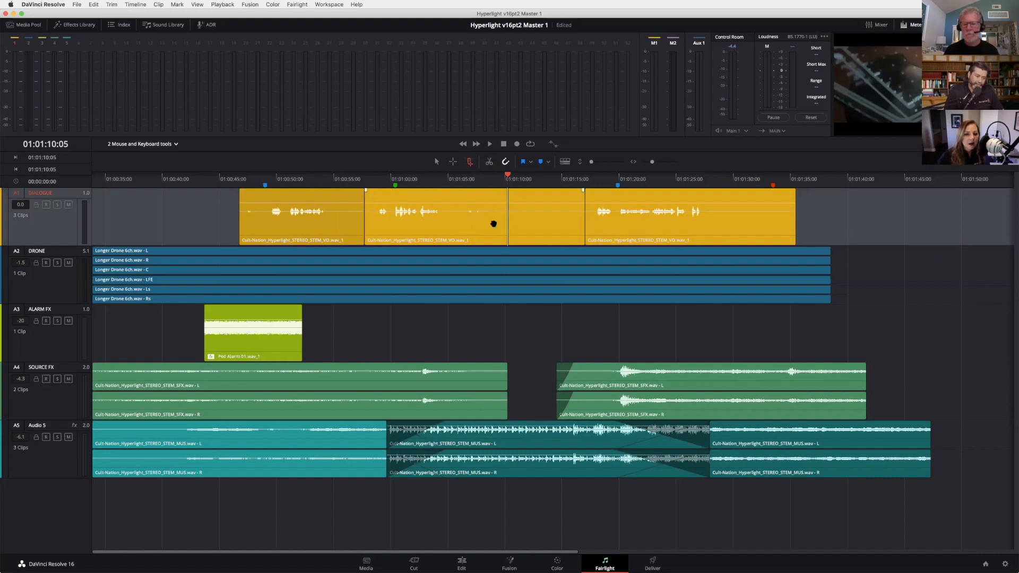
click(449, 250)
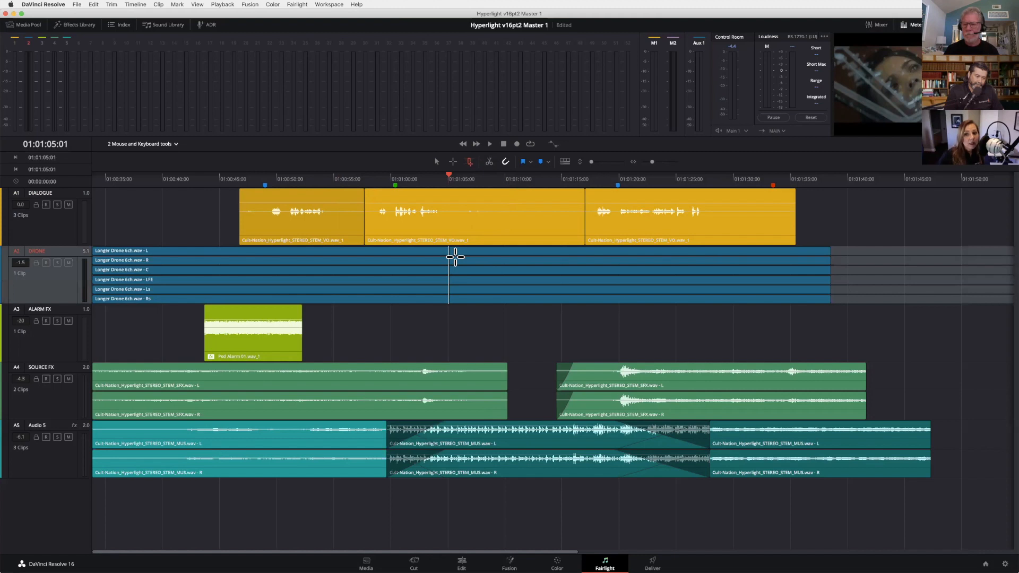
key(space)
key(space)
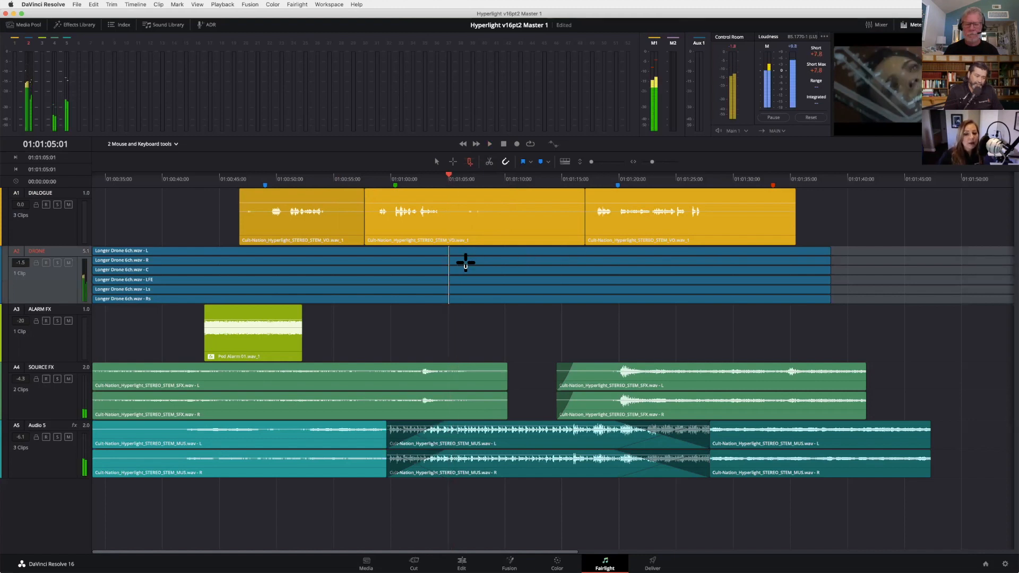
Step: Play briefly from 01:00:55:07 on the SOURCE FX track and place the edit cursor on the DIALOGUE track at 01:01:13:12
click(336, 367)
key(space)
key(space)
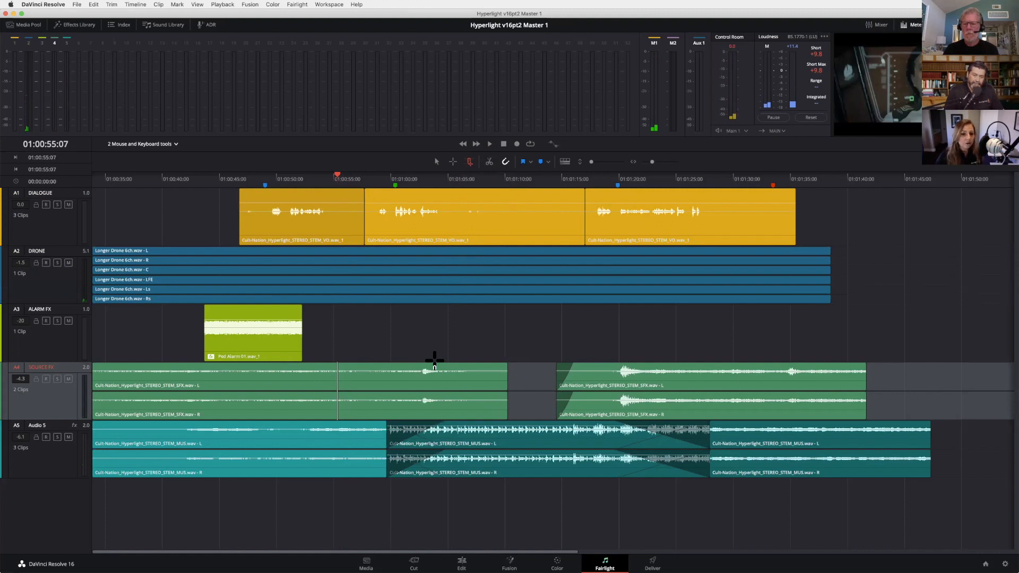
click(544, 191)
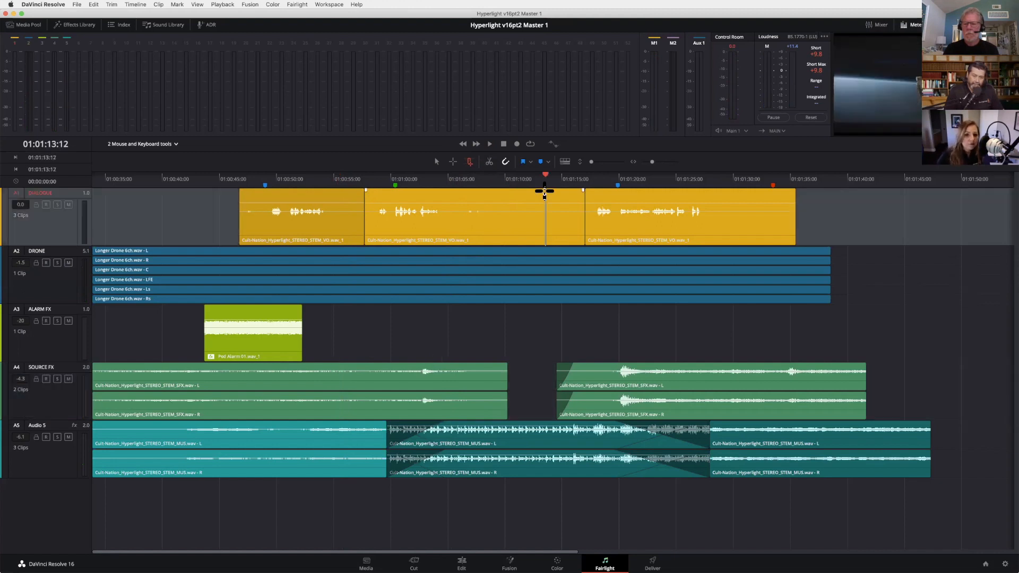
Step: Check the horizontal zoom behaviour by zooming the timeline in and out around the edit cursor at 01:01:13:12
key(super+equal)
key(super+equal)
key(super+equal)
key(super+equal)
key(super+minus)
key(super+minus)
key(super+minus)
key(super+minus)
key(super+minus)
key(super+equal)
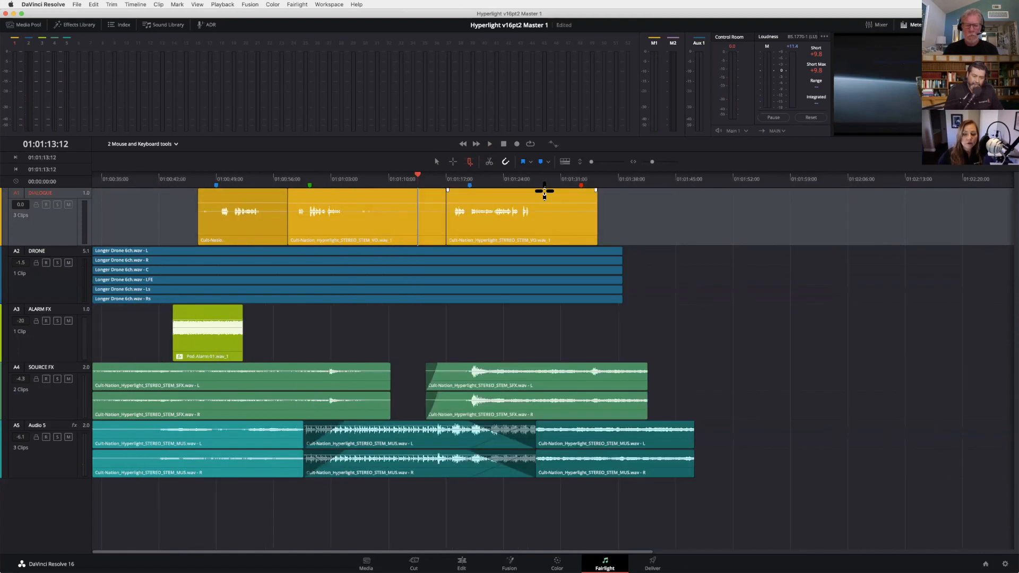
key(super+equal)
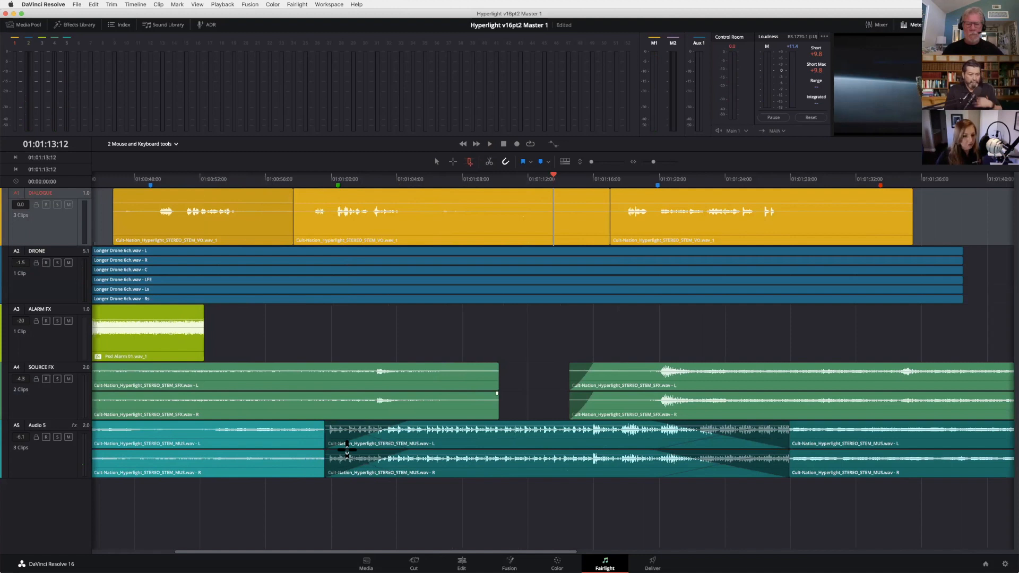
Step: Move the Pod Alarm clip on the ALARM FX track to start at 01:00:55:19 and set the track colour to Navy
drag(354, 552, 272, 404)
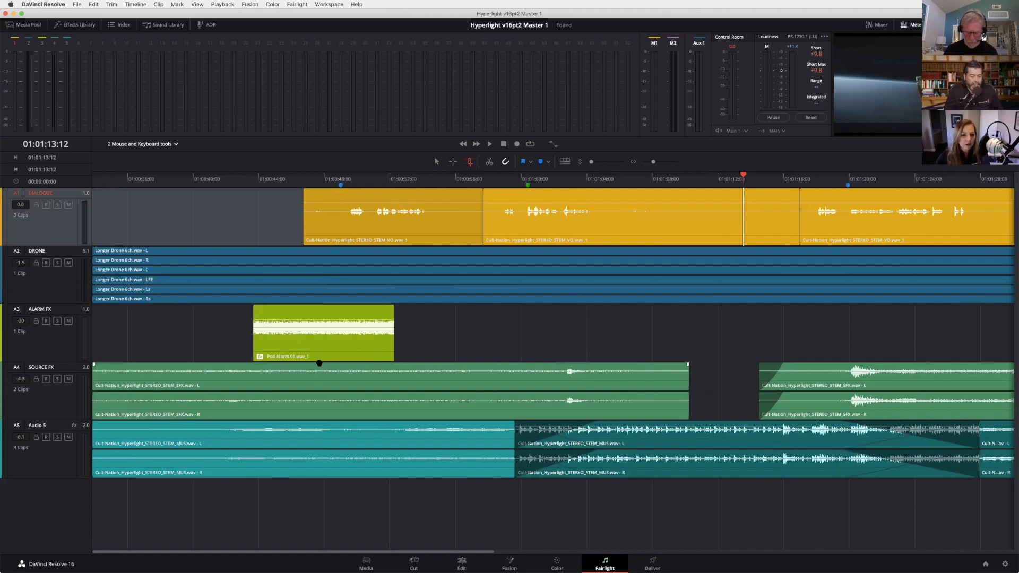
drag(319, 347, 525, 342)
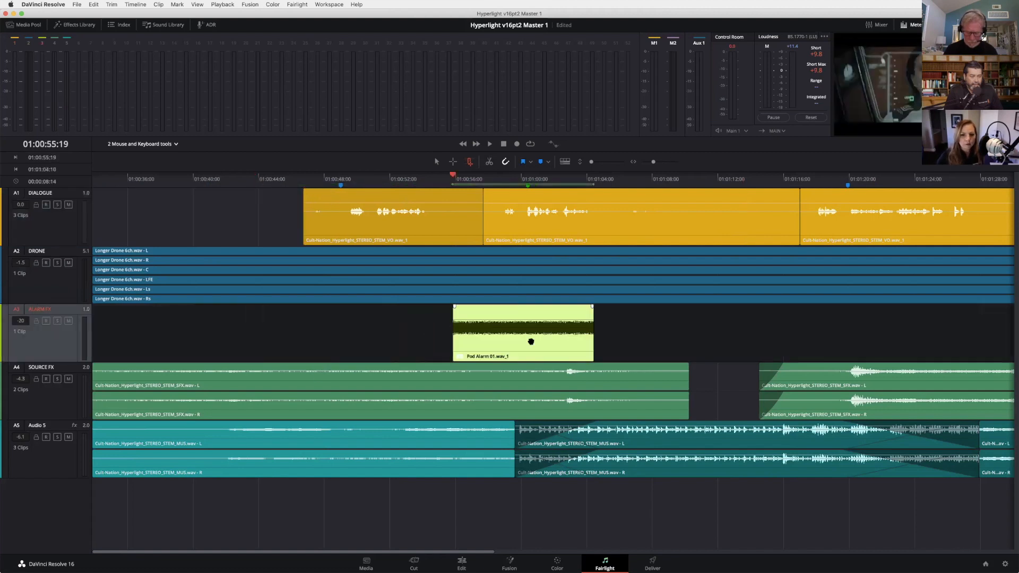
right_click(52, 343)
mouse_move(84, 415)
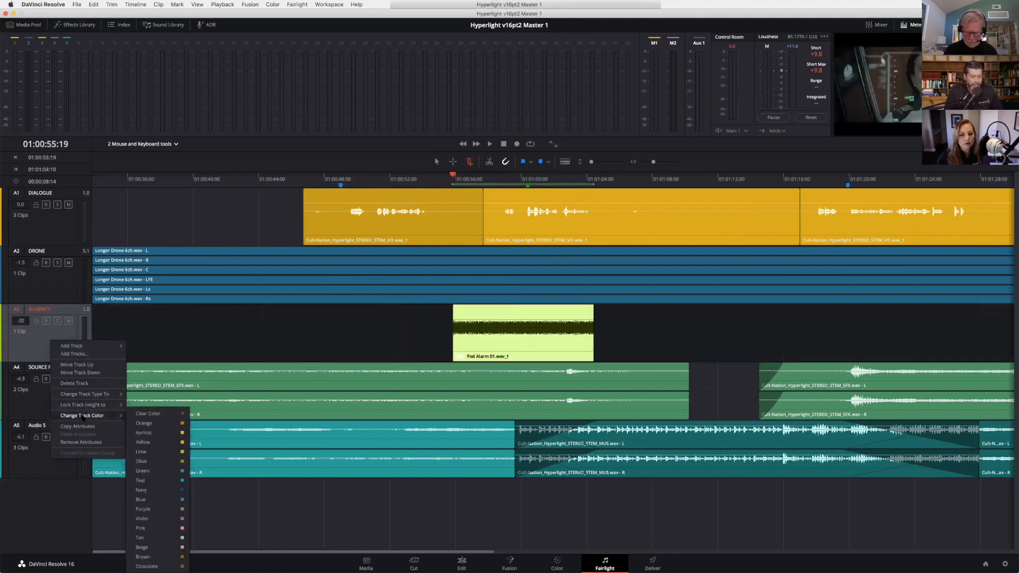
click(171, 490)
click(542, 313)
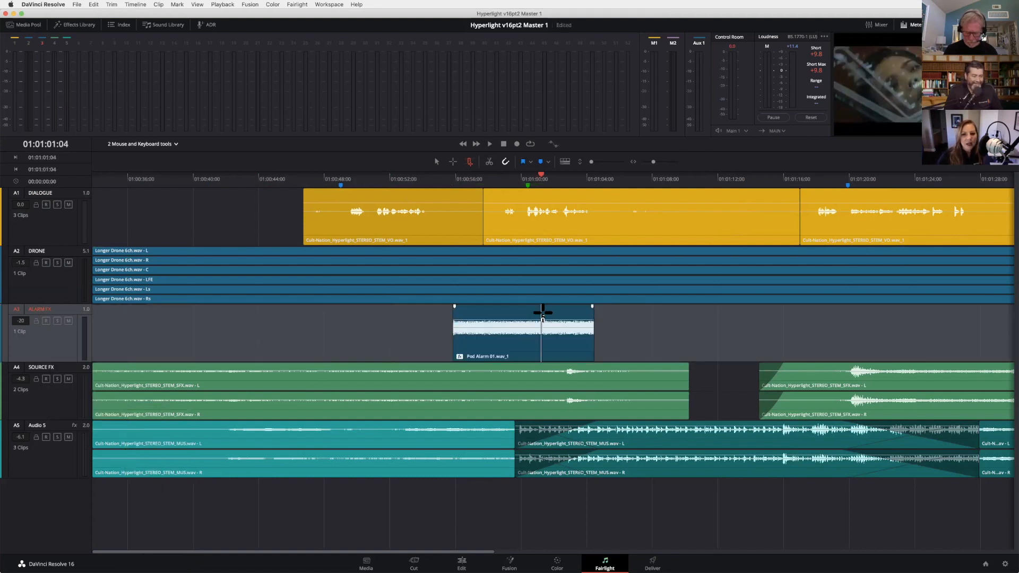
Step: Enlarge the track heights, zoom in around the Pod Alarm clip and play briefly from 01:00:57:16
drag(592, 162, 655, 161)
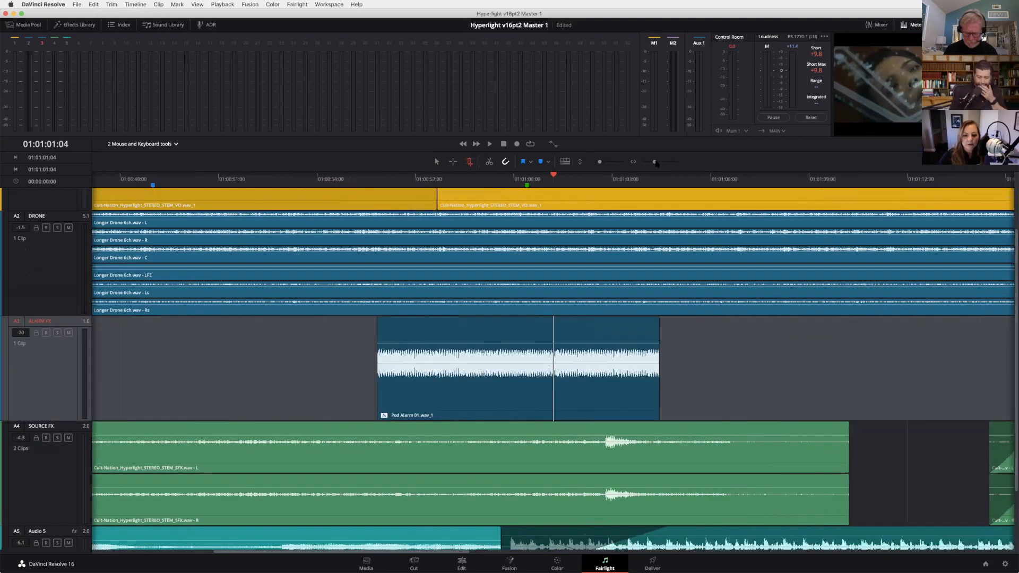
key(super+equal)
key(super+equal)
key(super+minus)
key(super+minus)
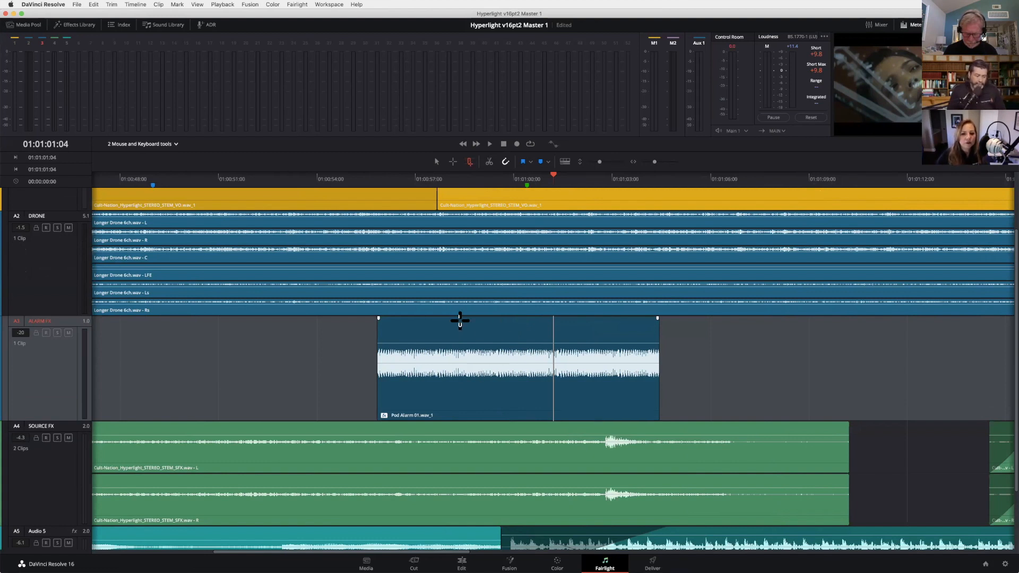
click(439, 325)
key(space)
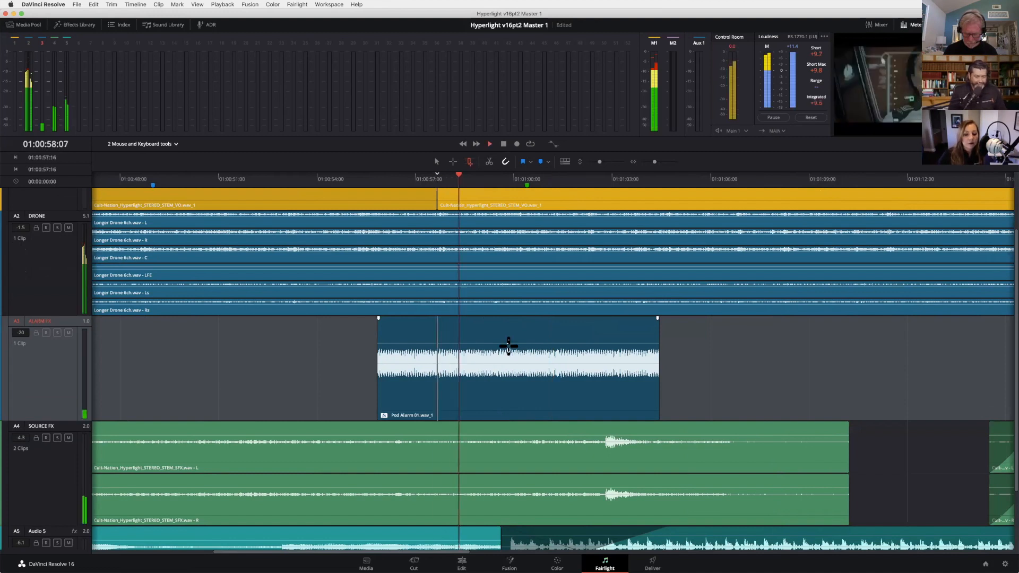
click(556, 325)
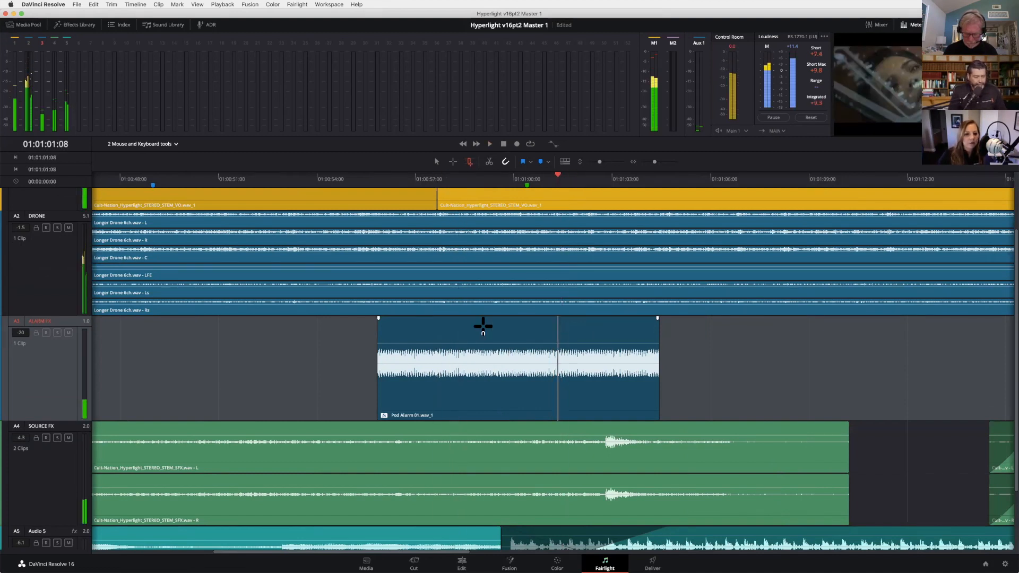
Step: Select the range 01:00:57:13 to 01:01:02:05 within the Pod Alarm clip and play it briefly
click(437, 325)
drag(499, 335, 587, 331)
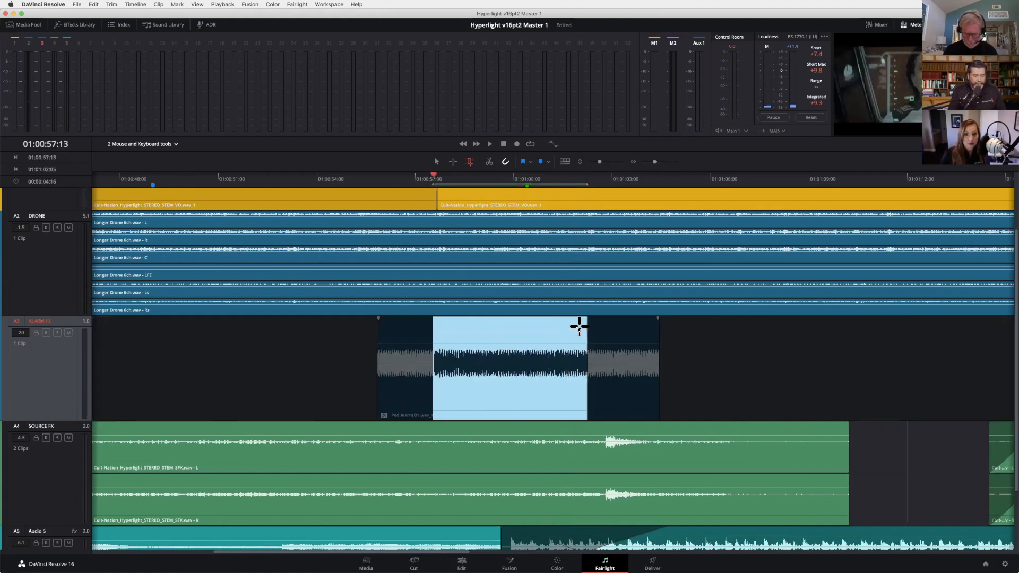
key(space)
key(space)
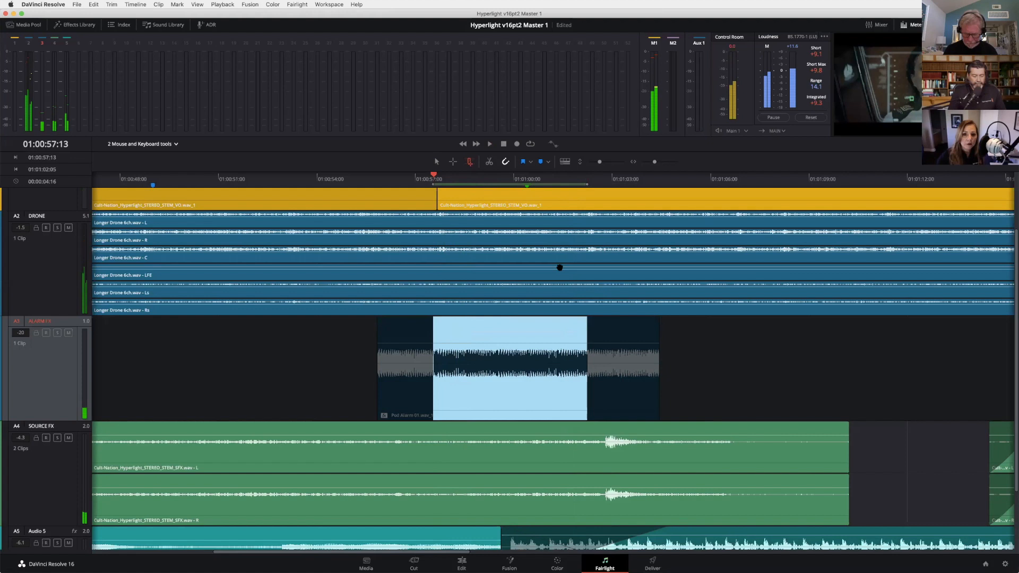
Step: Turn on Loop, play the selected range briefly and clear the selection by placing the edit cursor at 01:00:55:07
click(530, 143)
key(space)
key(space)
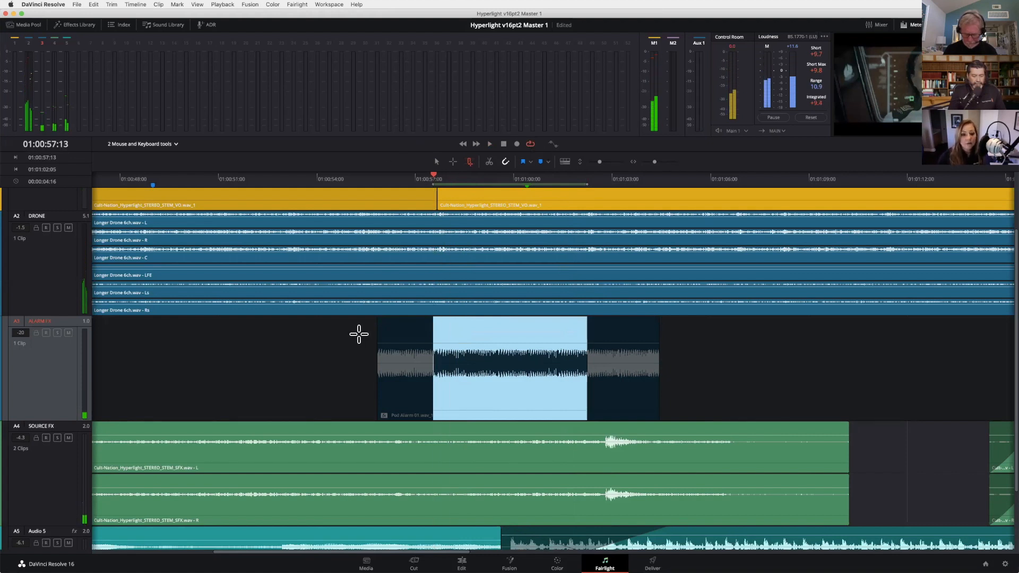
click(360, 334)
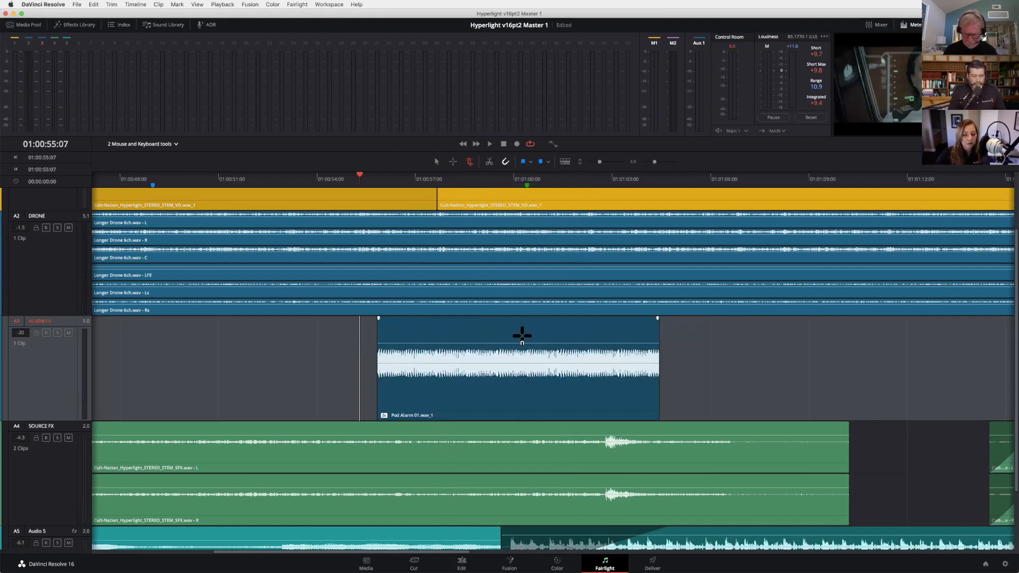
Step: Raise the Pod Alarm clip's volume line slightly, select the whole clip and try its fade-in handle
drag(520, 342, 522, 342)
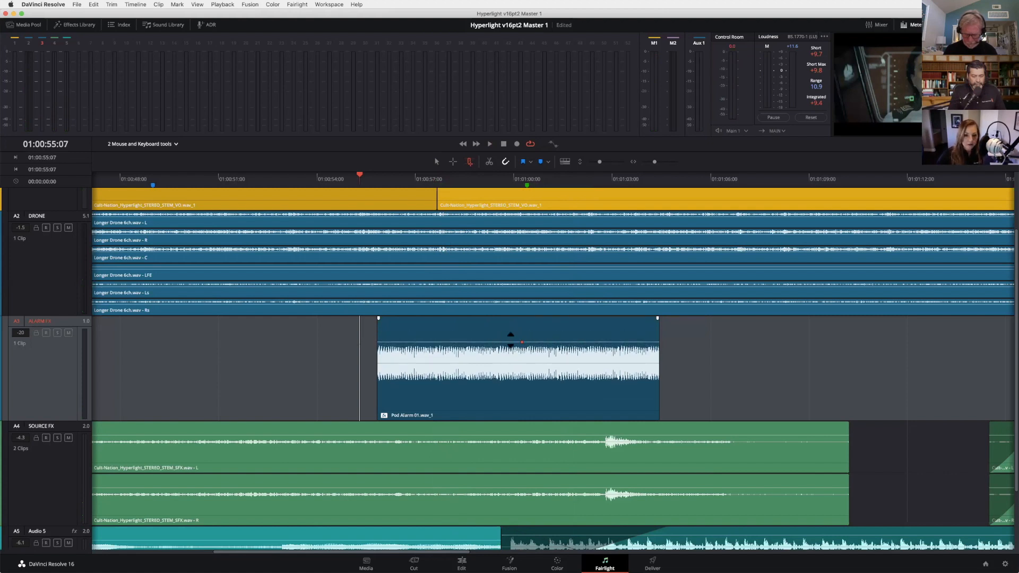
click(509, 342)
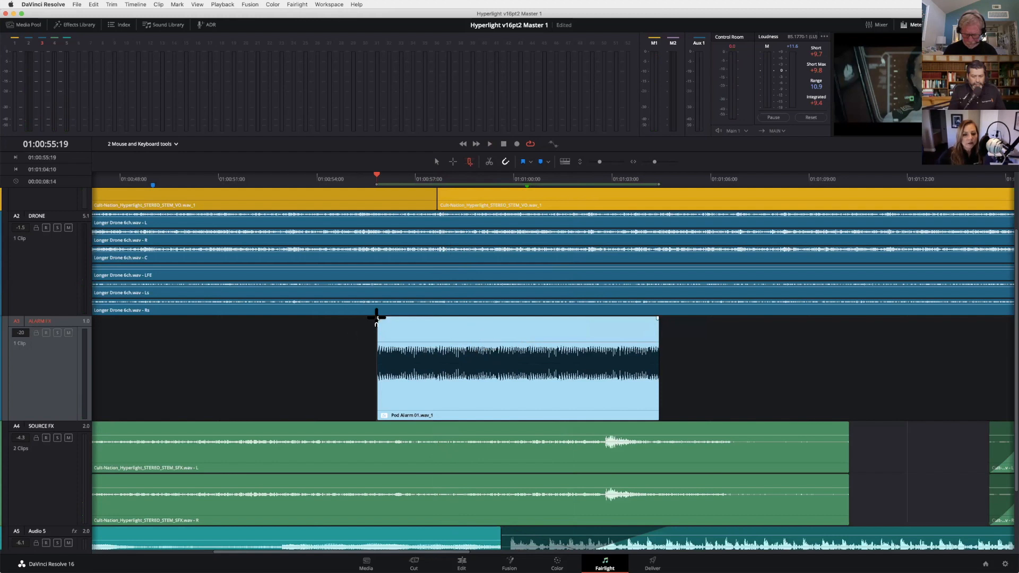
mouse_move(378, 317)
mouse_down()
mouse_move(441, 326)
mouse_move(375, 334)
mouse_move(378, 320)
mouse_move(416, 319)
mouse_move(378, 317)
mouse_up()
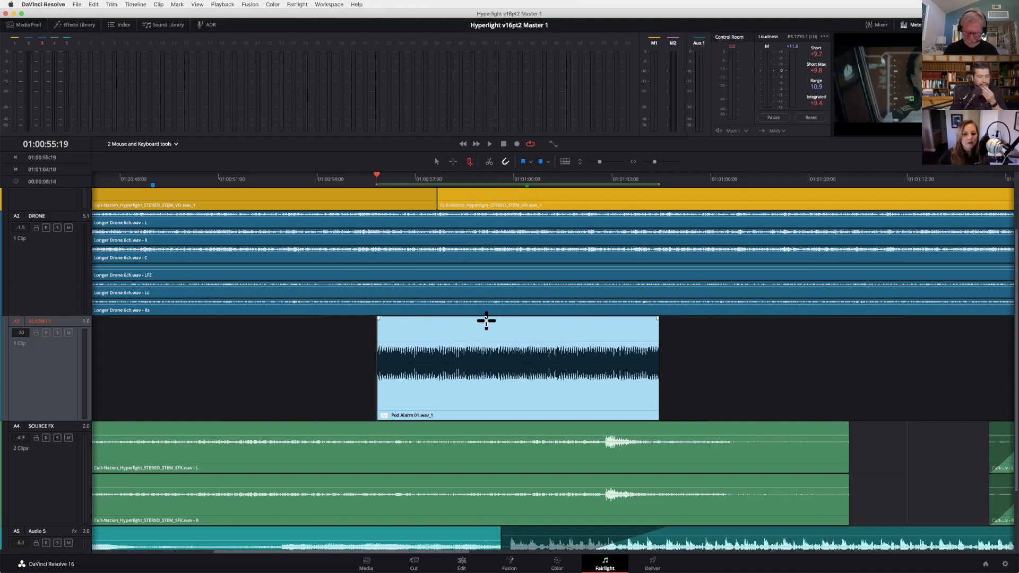
Step: Alternate between placing the edit cursor in the Pod Alarm clip and selecting the whole clip, ending with the cursor at 01:00:57:16
click(486, 321)
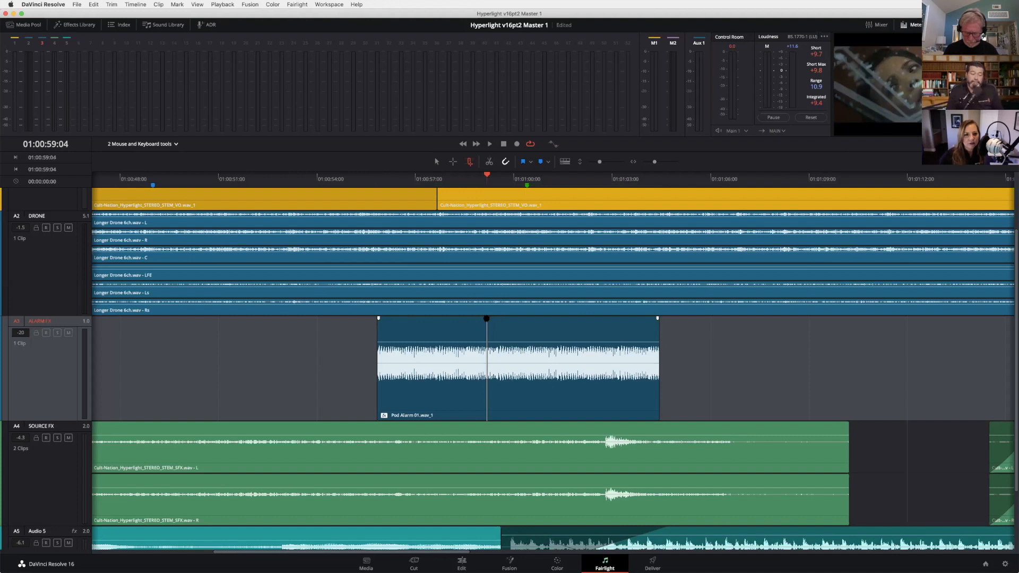
click(494, 396)
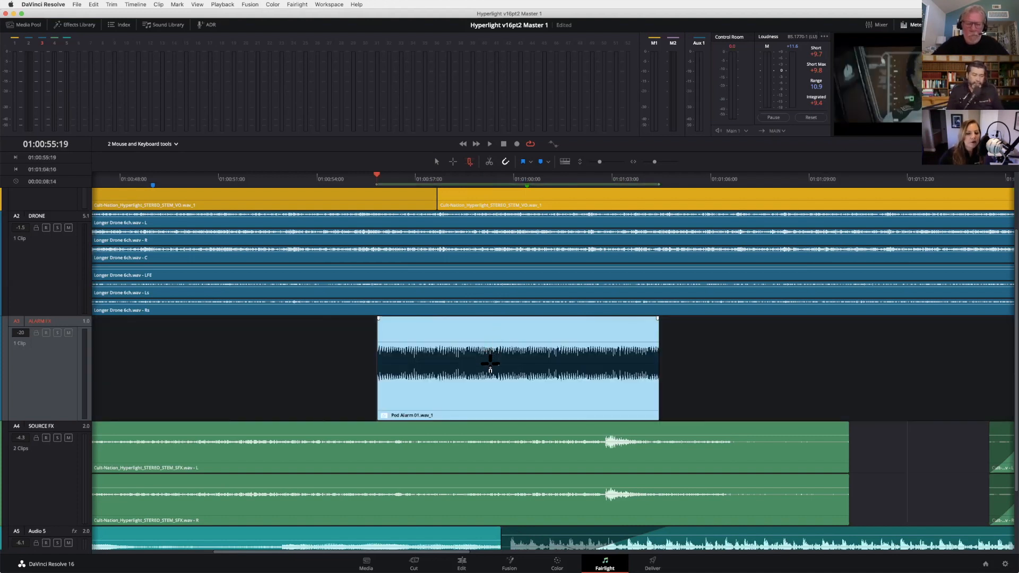
mouse_move(489, 386)
mouse_down()
mouse_move(389, 384)
mouse_move(494, 386)
mouse_up()
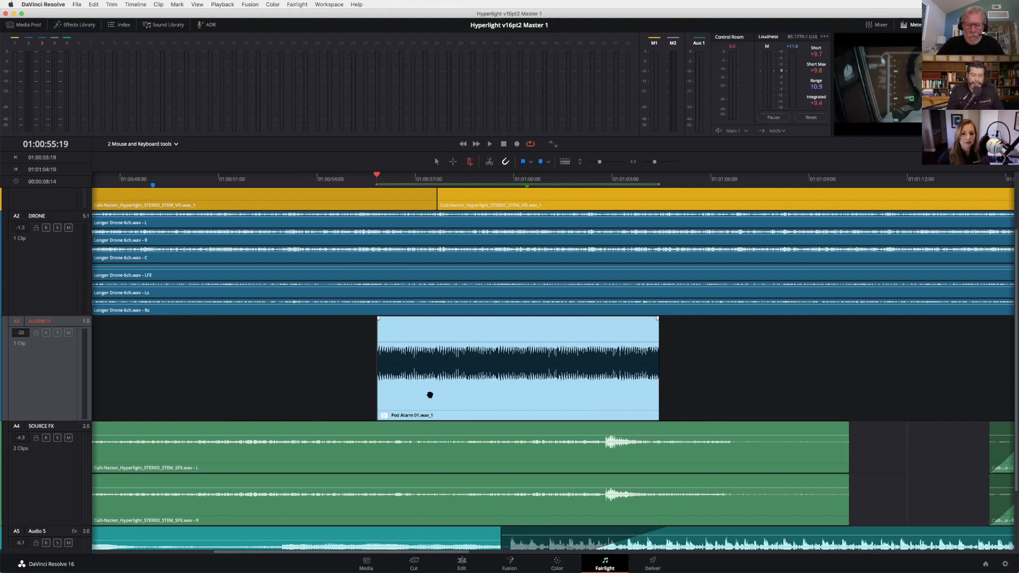
click(356, 355)
click(432, 331)
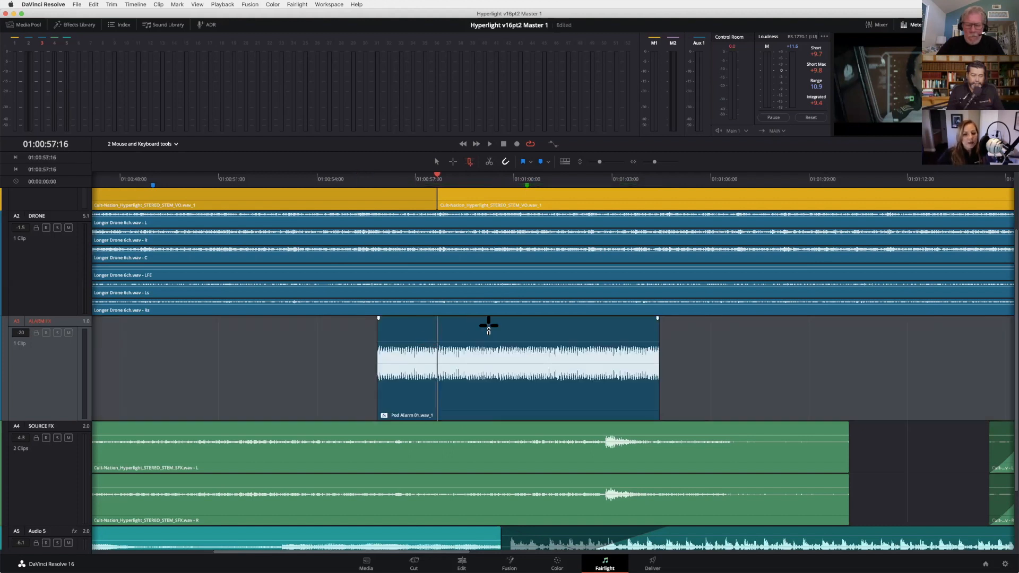
Step: Examine the Edit Selection commands available for the Pod Alarm clip without applying any
scroll(486, 341, up, 3)
scroll(487, 348, down, 5)
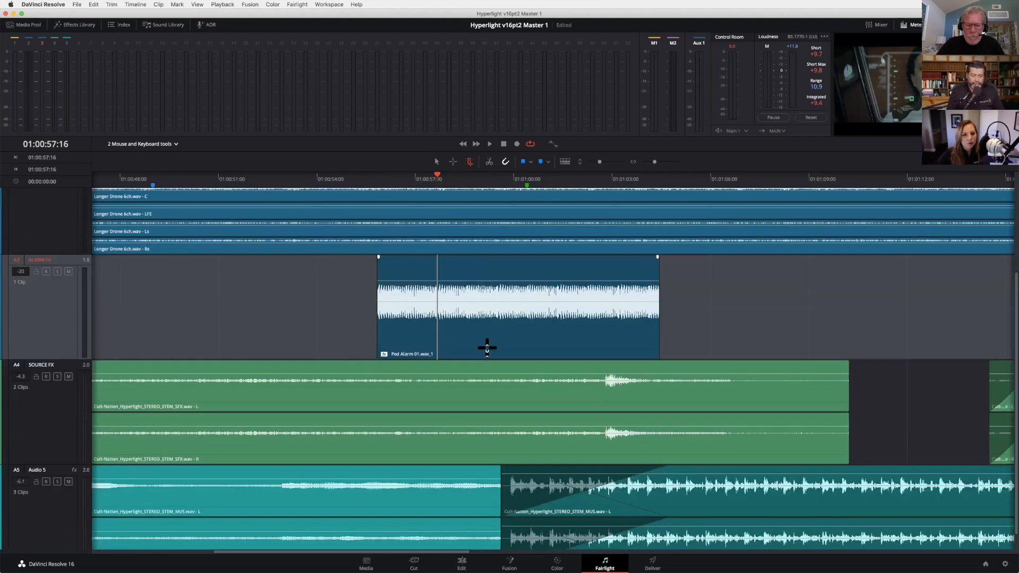
scroll(487, 340, down, 1)
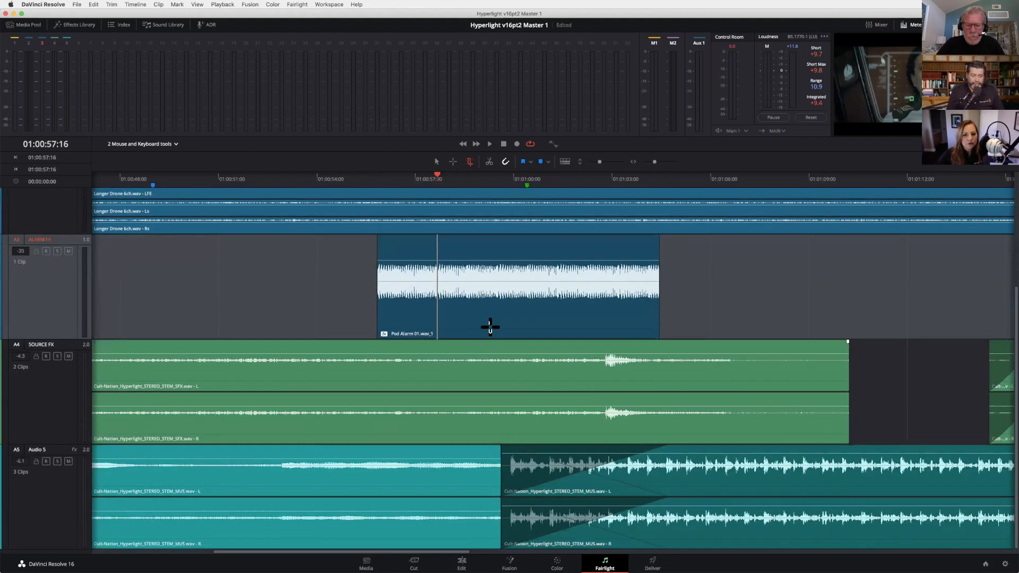
right_click(490, 245)
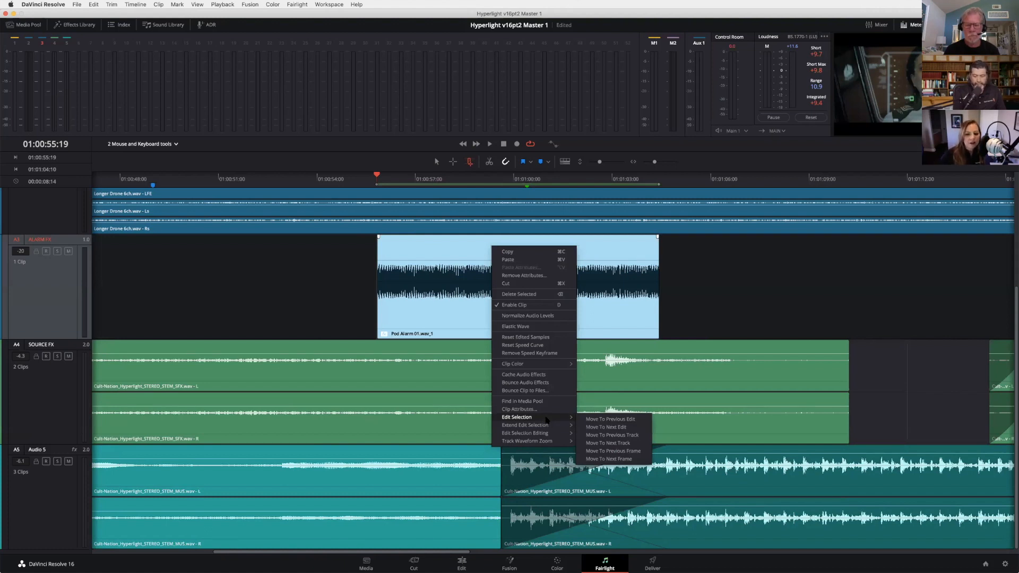
click(321, 273)
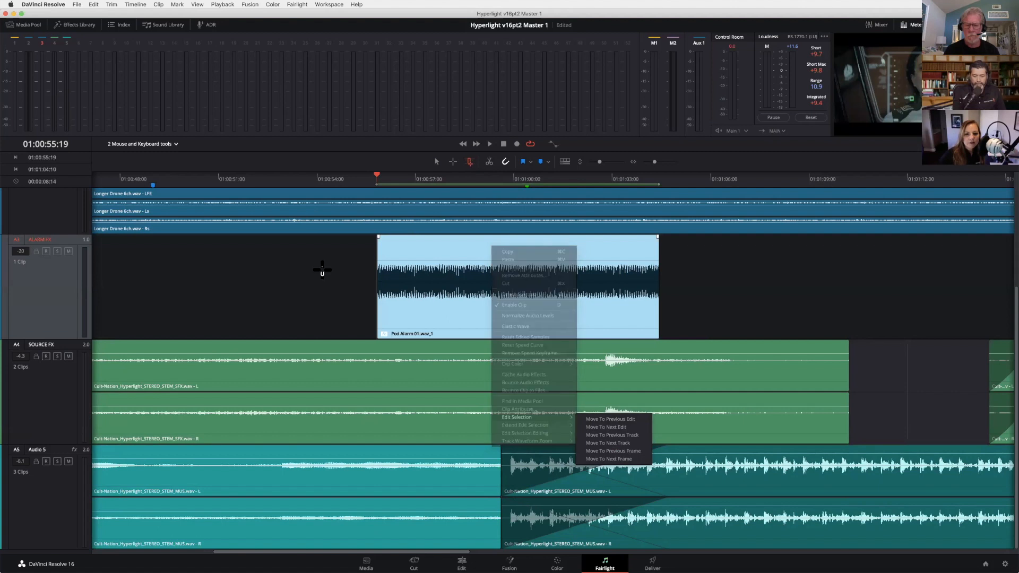
Step: Select the range 01:00:58:05 to 01:01:01:02 in the Pod Alarm clip and move the edit selection to the previous edit
click(455, 246)
drag(456, 245, 550, 246)
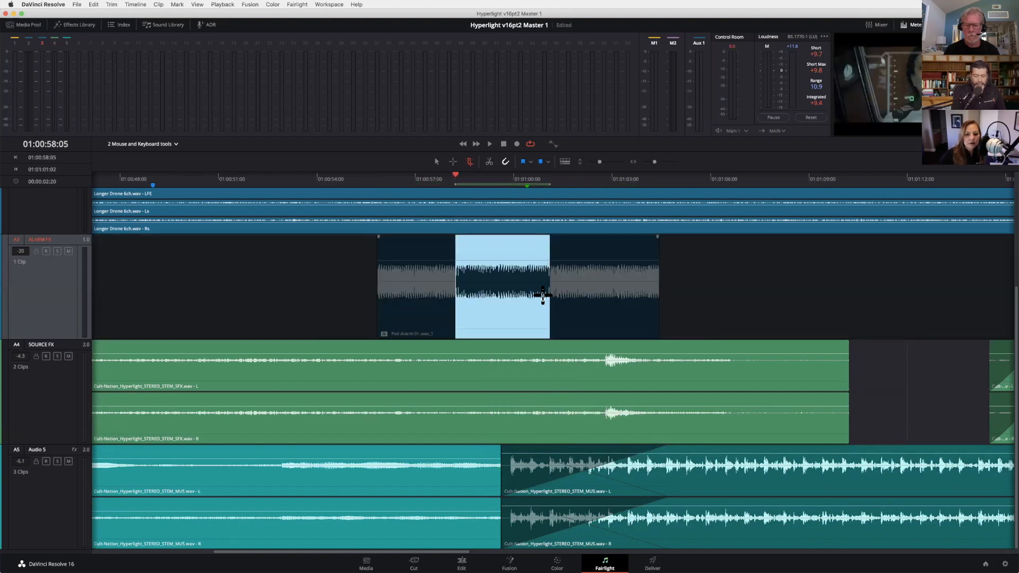
right_click(564, 272)
click(596, 425)
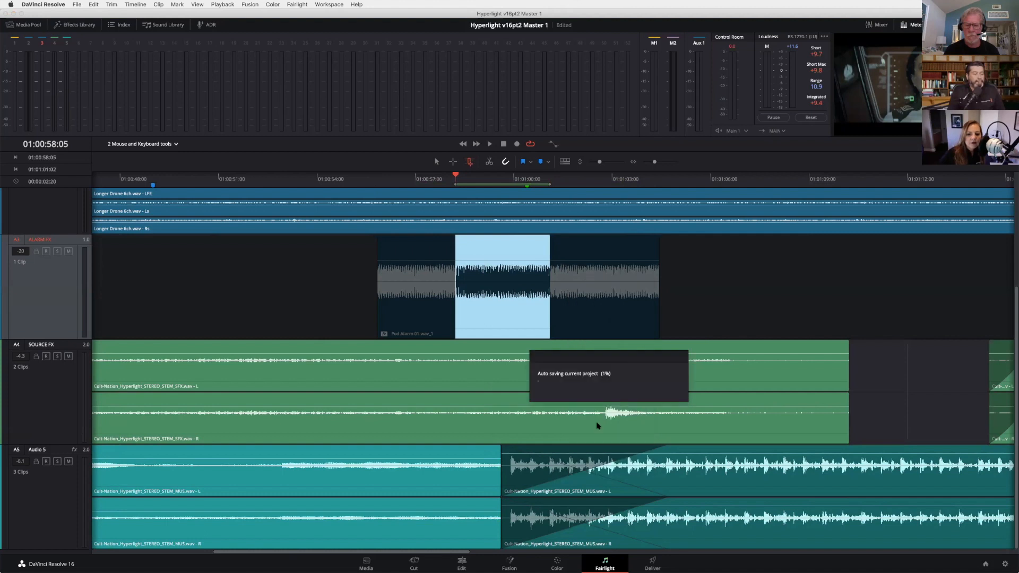
right_click(571, 272)
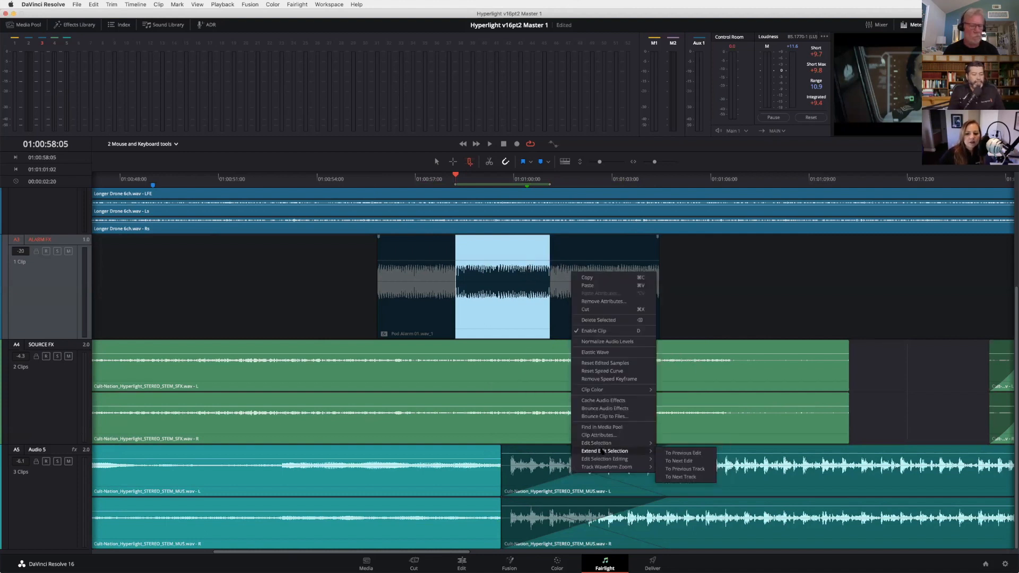
mouse_move(627, 444)
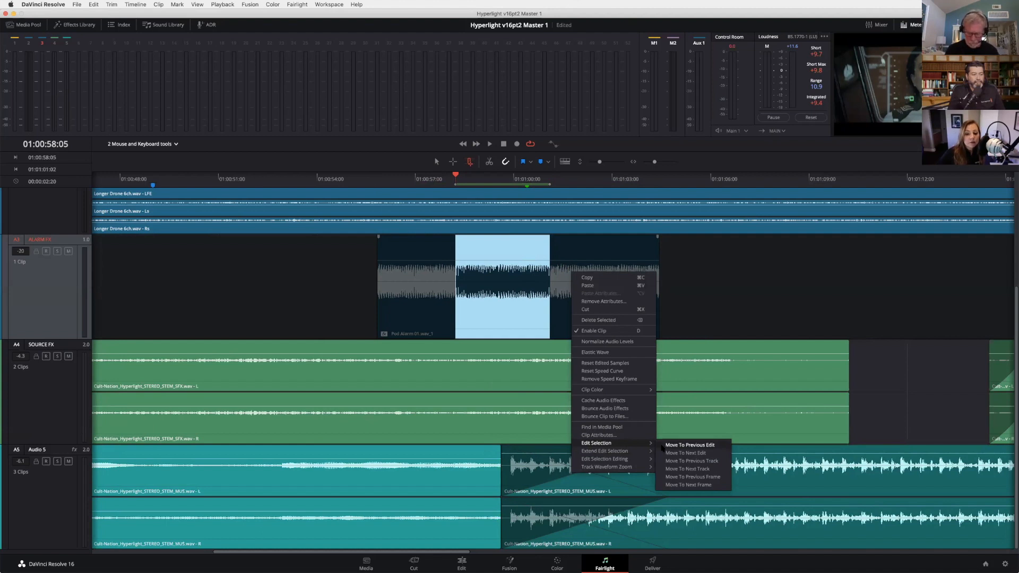
click(664, 446)
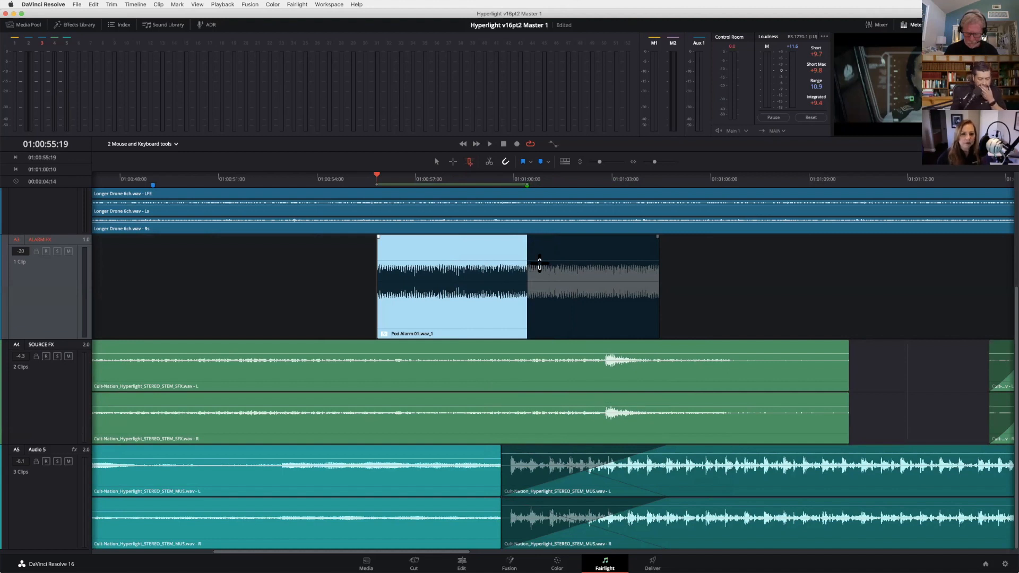
Step: Move the edit selection from the ALARM FX track to the previous track
right_click(444, 287)
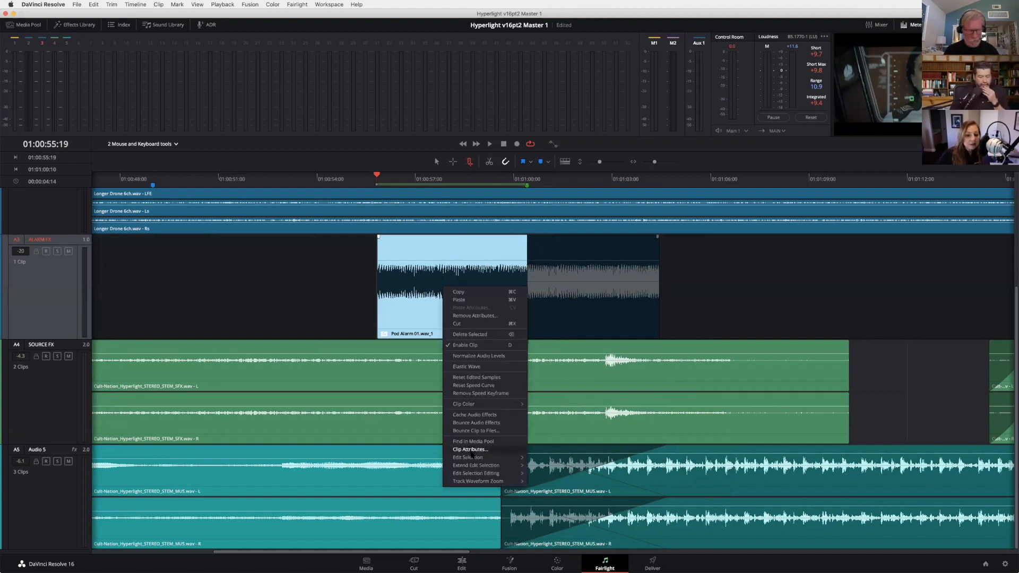
mouse_move(484, 458)
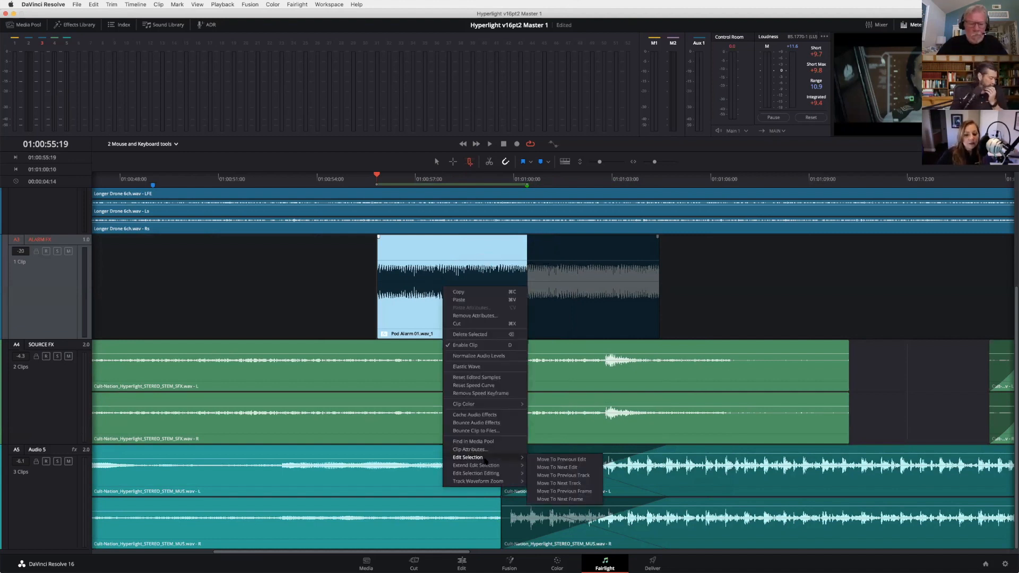
click(535, 476)
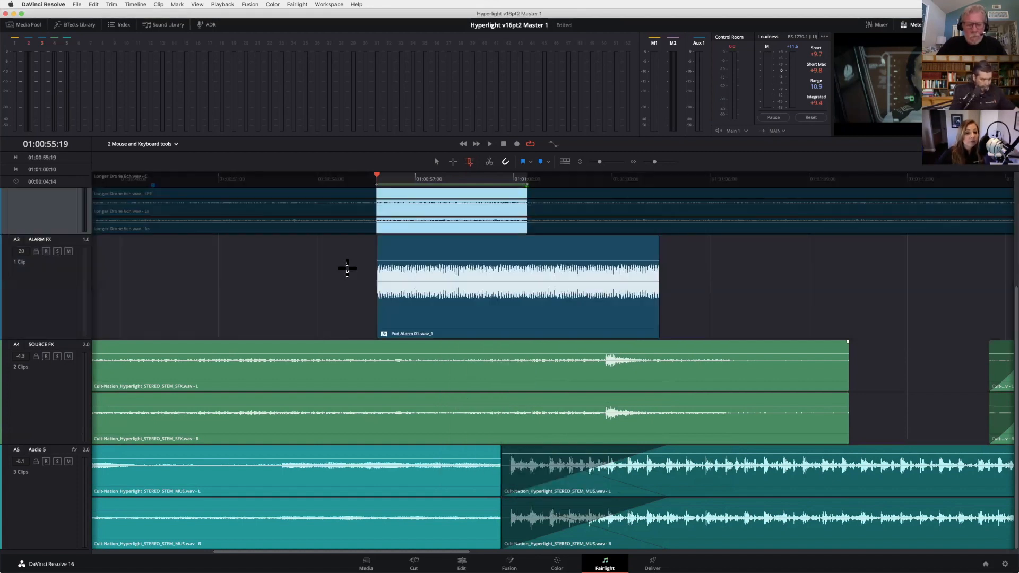
Step: Extend the edit selection from the DRONE track to the next track, covering the matching part of the Pod Alarm clip
right_click(403, 223)
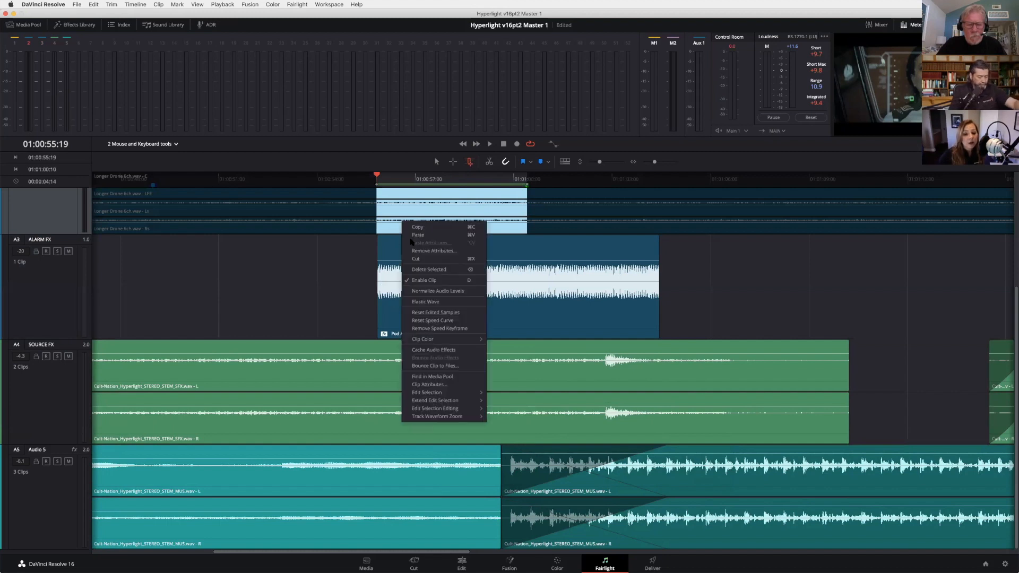
mouse_move(437, 401)
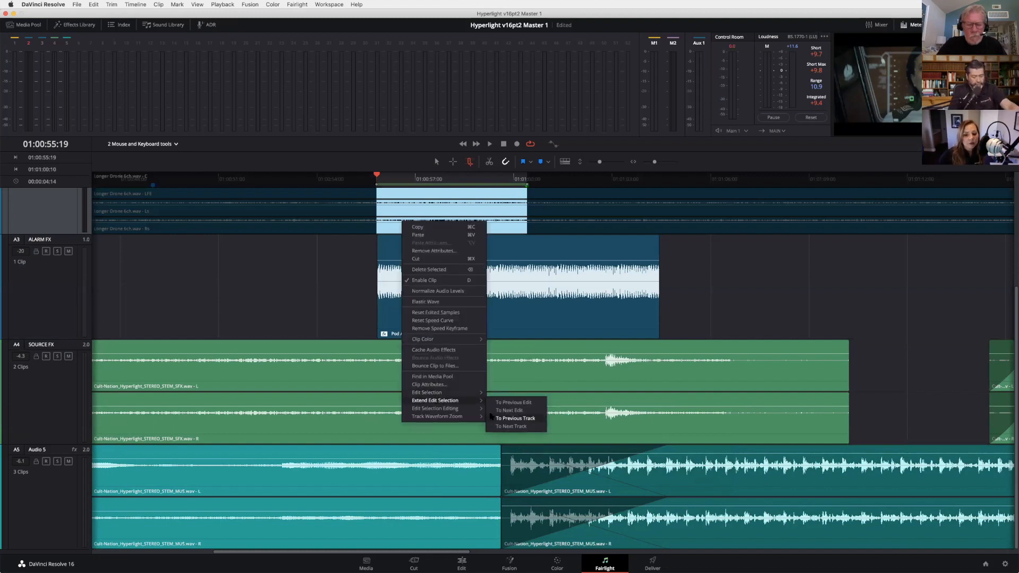
click(501, 426)
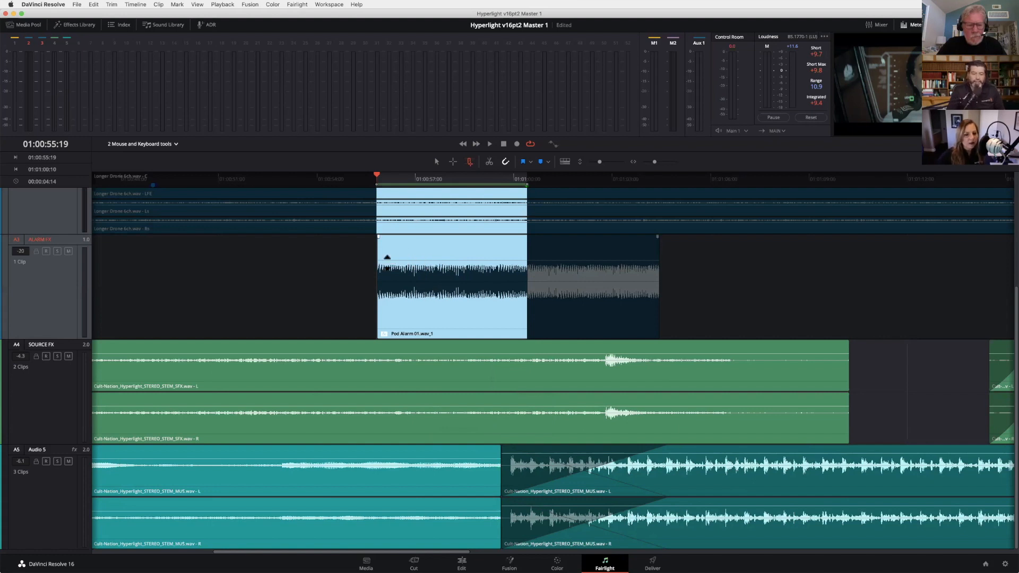
Step: Trim the Pod Alarm clip to a selected range from 01:00:58:03 to 01:01:00:12 and undo the trim
click(364, 266)
drag(453, 247, 531, 249)
right_click(510, 241)
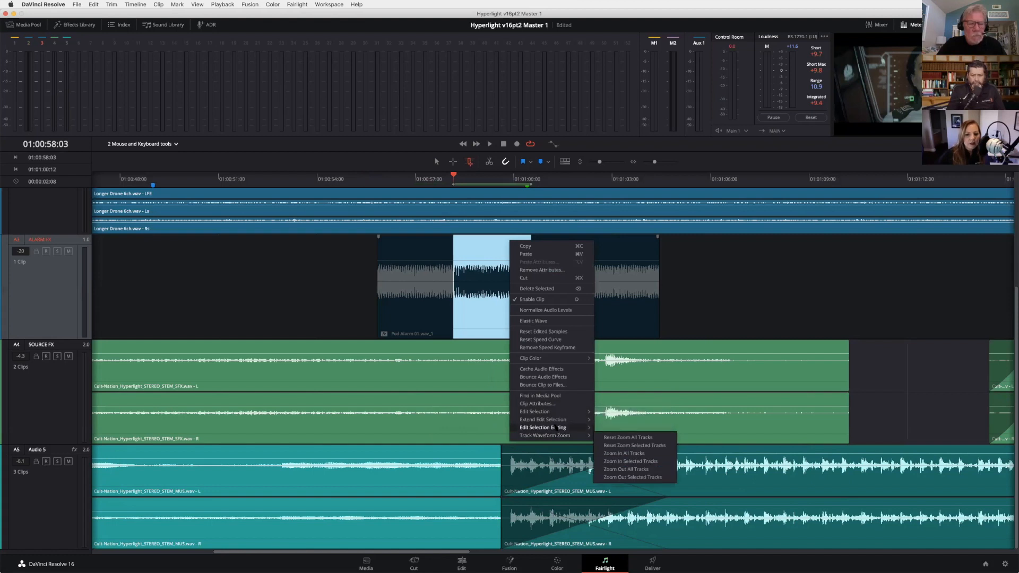
mouse_move(555, 419)
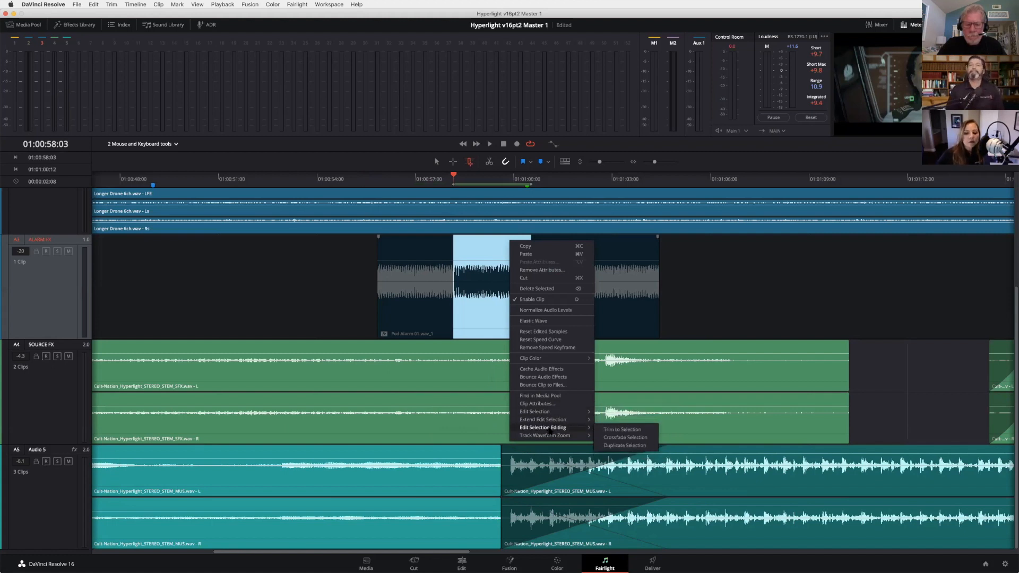
click(602, 430)
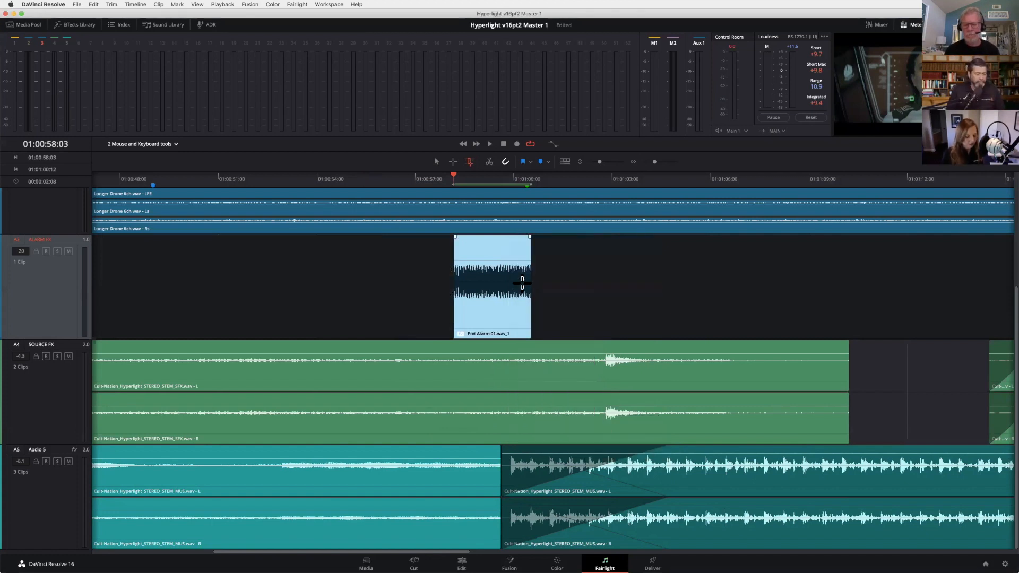
drag(522, 283, 522, 283)
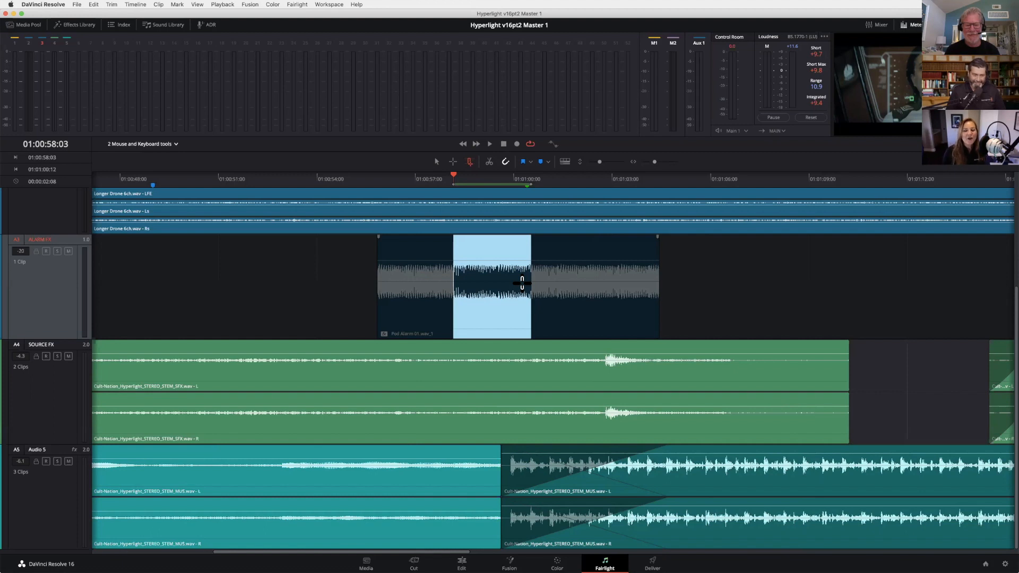
Step: Open Keyboard Customization and switch the shortcut preset to DaVinci Resolve
click(323, 250)
click(44, 4)
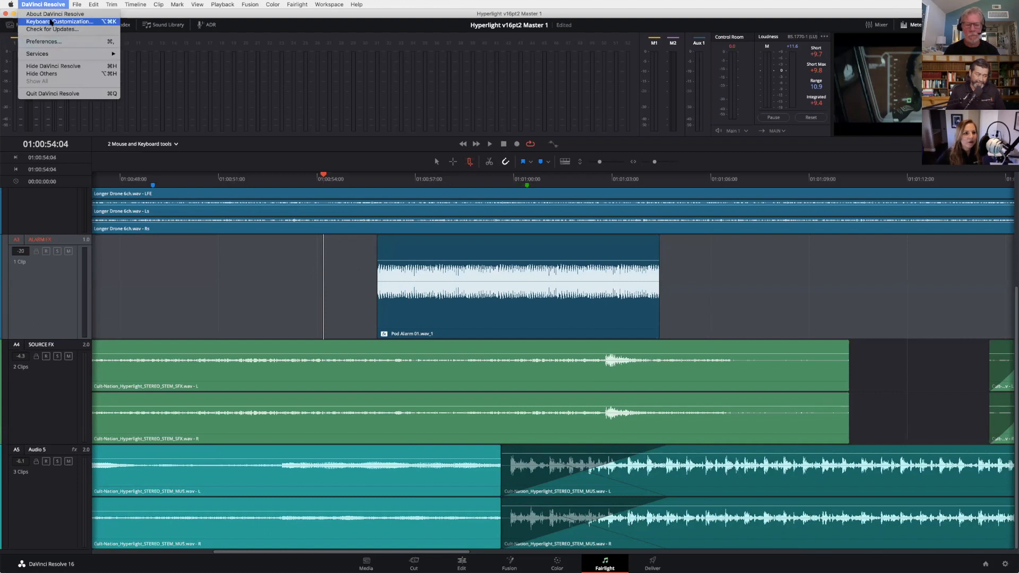
click(51, 23)
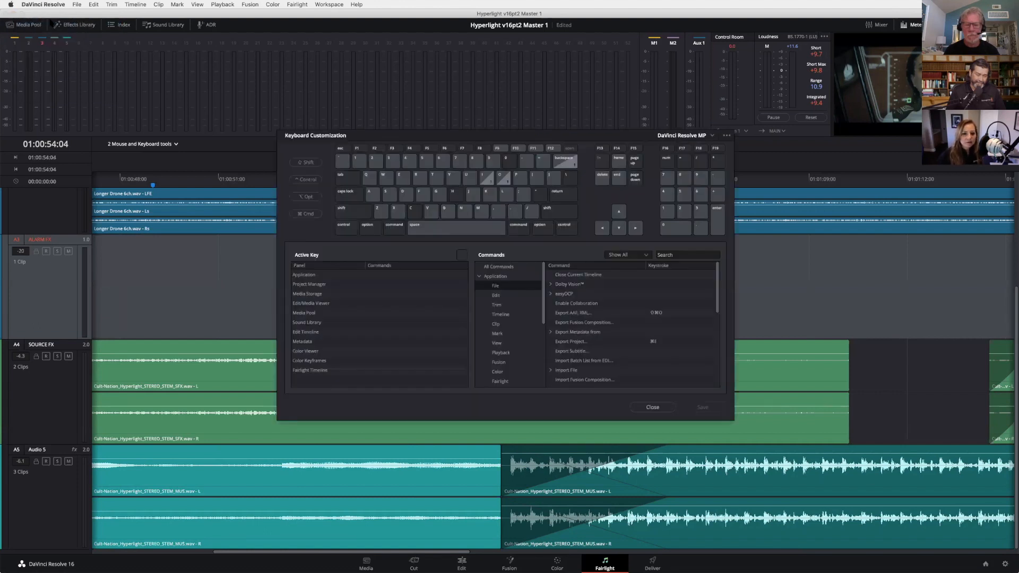
drag(305, 135, 248, 137)
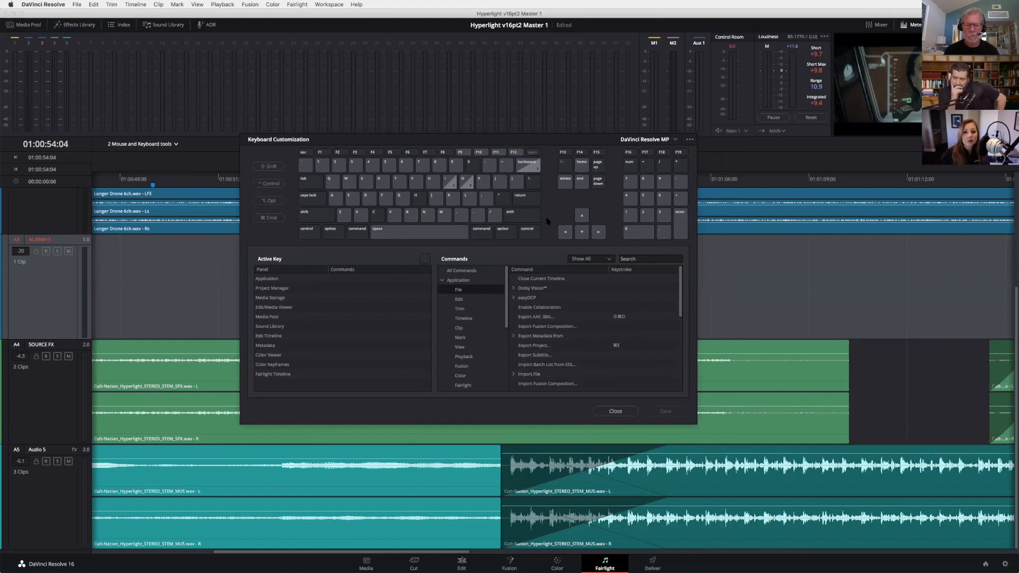
drag(638, 139, 642, 139)
click(677, 140)
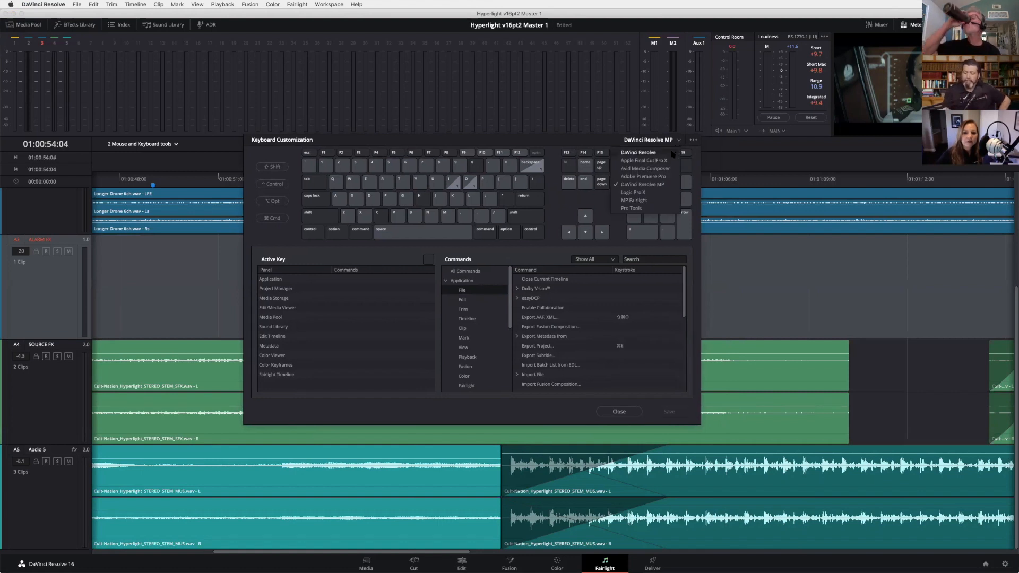
click(671, 153)
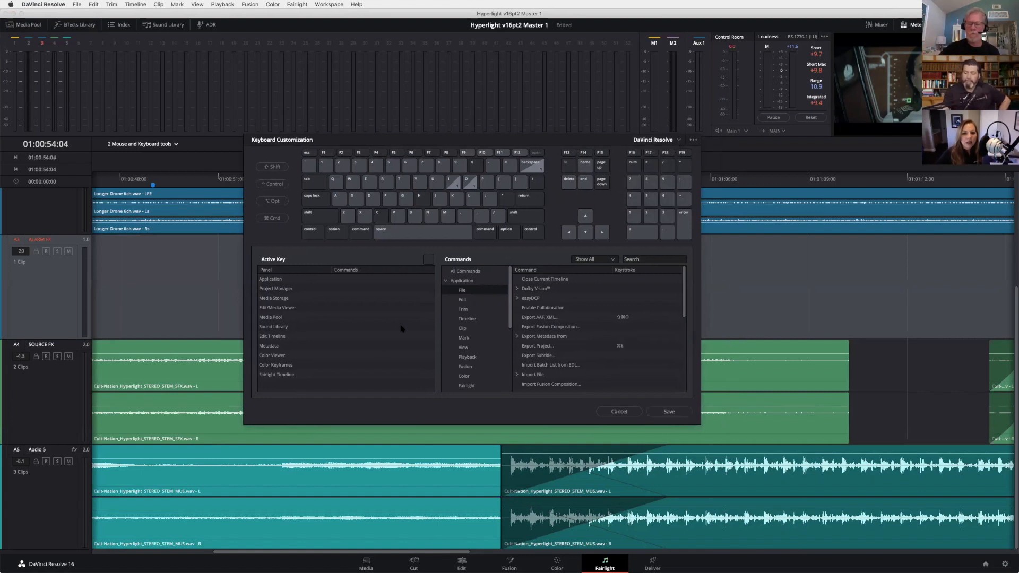
Step: Examine the Fairlight Timeline commands and their keystrokes in the DaVinci Resolve preset
click(282, 375)
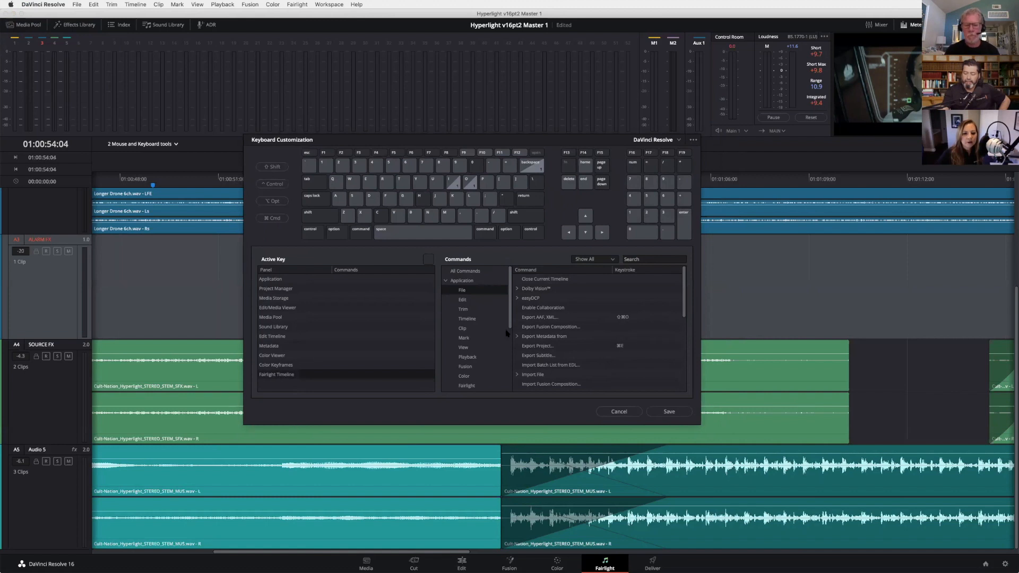
drag(508, 323, 513, 423)
click(484, 386)
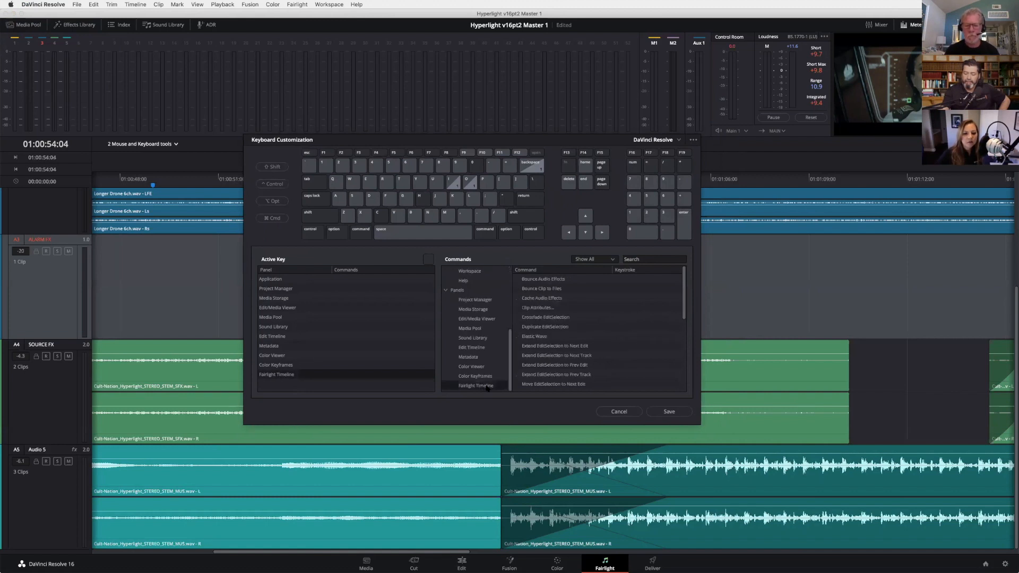
scroll(646, 323, down, 5)
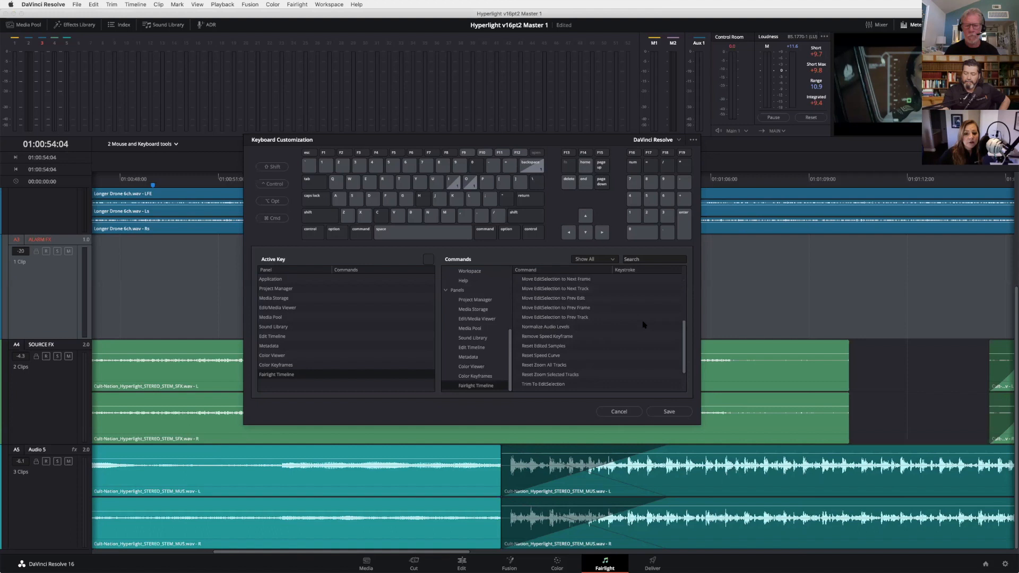
scroll(563, 361, down, 1)
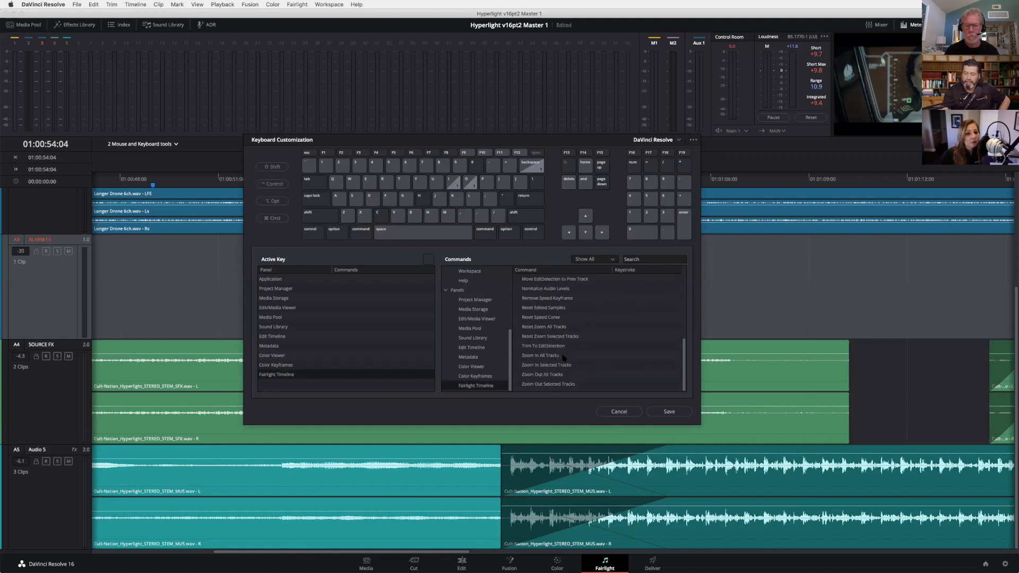
scroll(566, 355, up, 6)
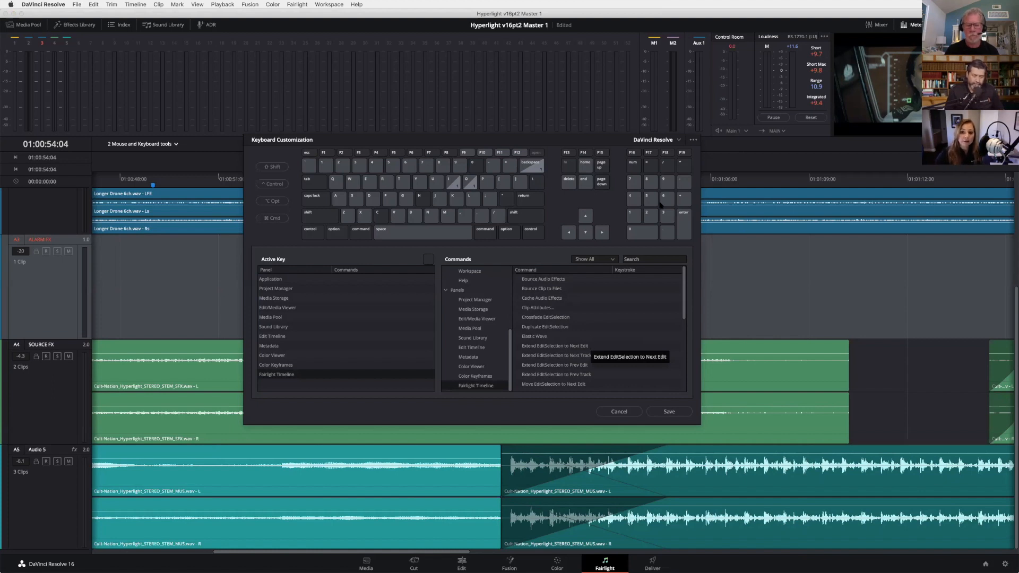
Step: Switch to the Pro Tools preset and examine the keystrokes for moving and extending the edit selection
click(678, 139)
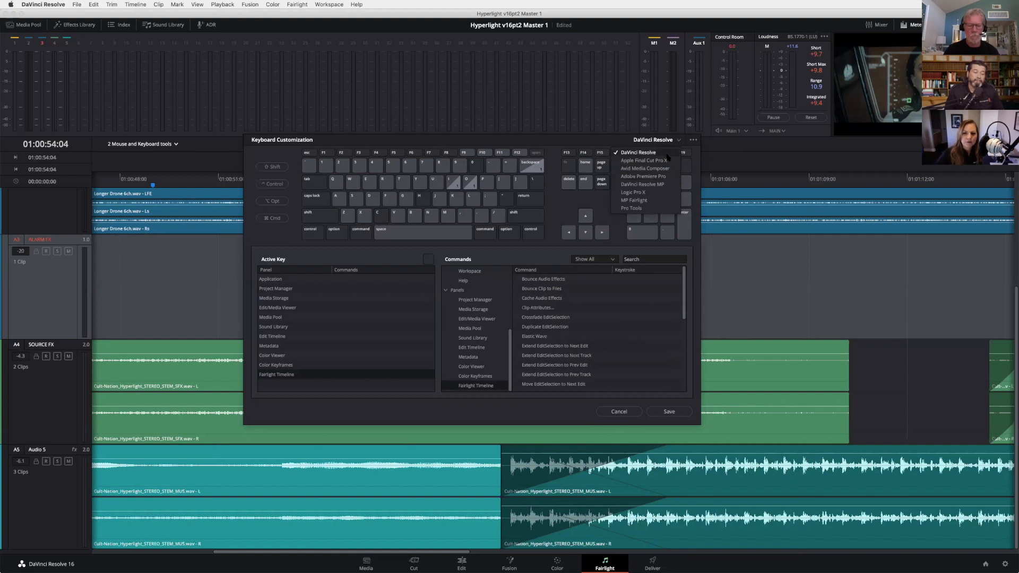
click(652, 208)
scroll(685, 319, down, 3)
scroll(685, 319, down, 5)
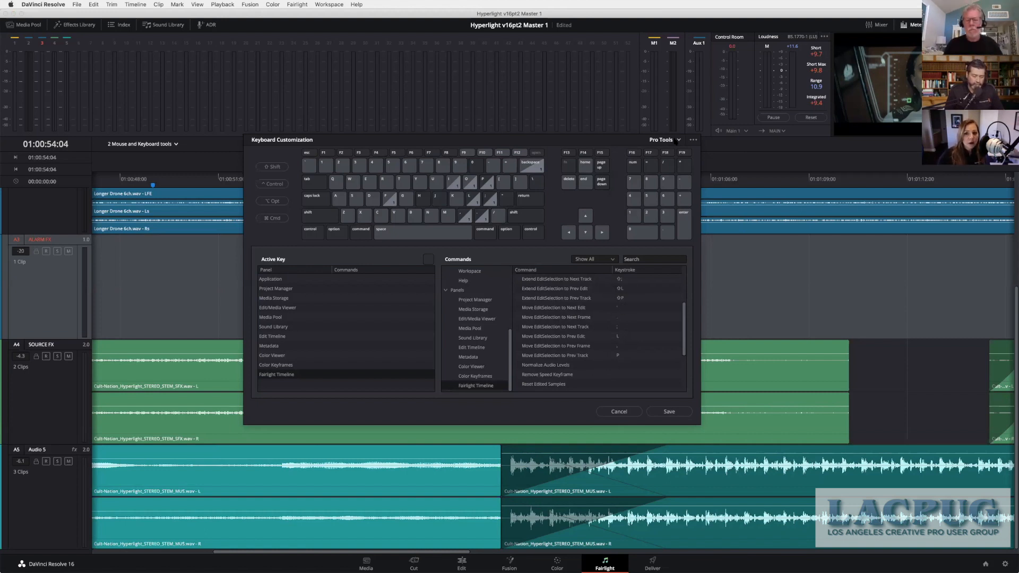
Step: Review the Fairlight Timeline keystrokes in the DaVinci Resolve MP preset and close Keyboard Customization, discarding the changes
click(679, 140)
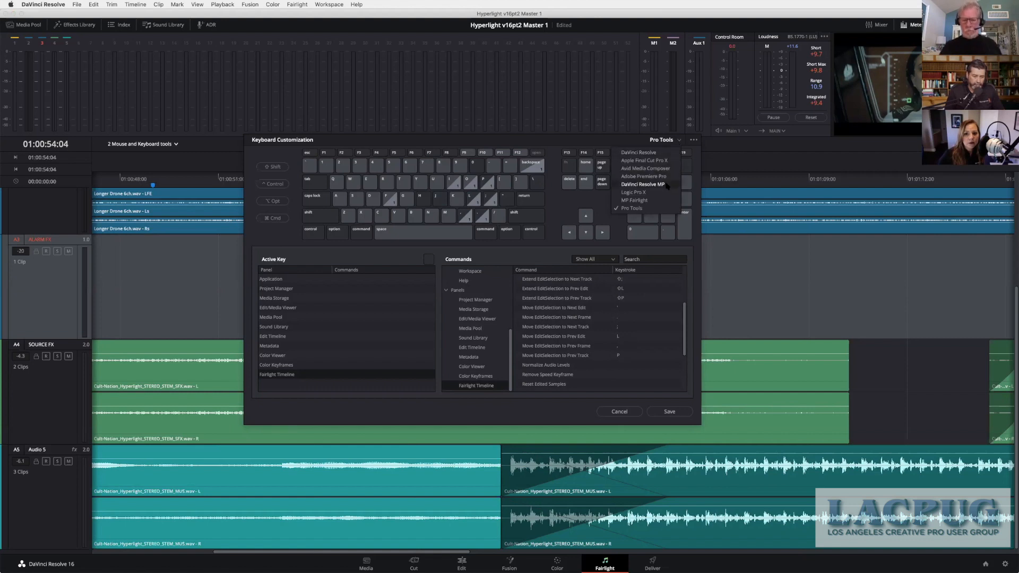
click(658, 184)
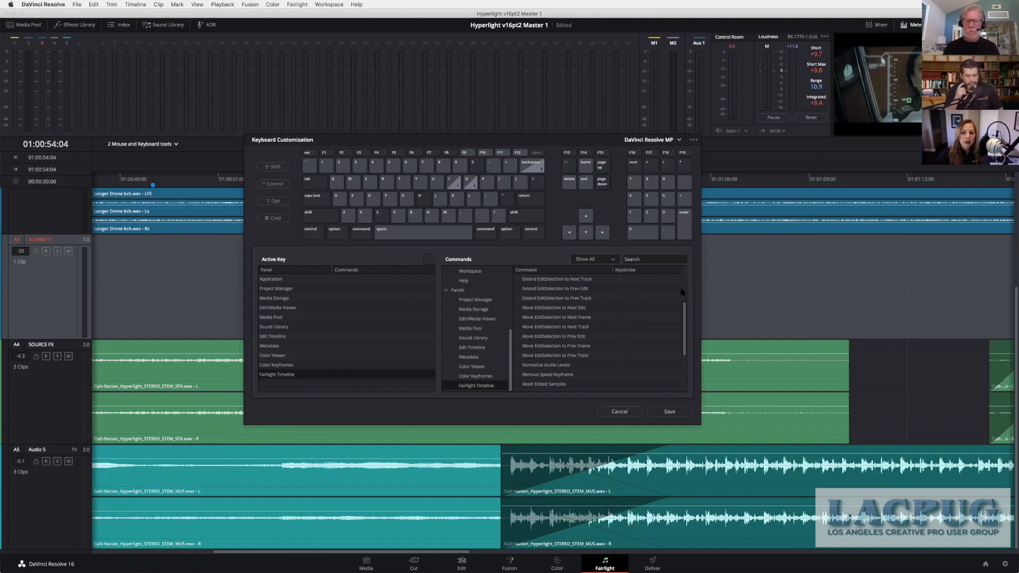
scroll(684, 381, down, 1)
scroll(684, 381, down, 2)
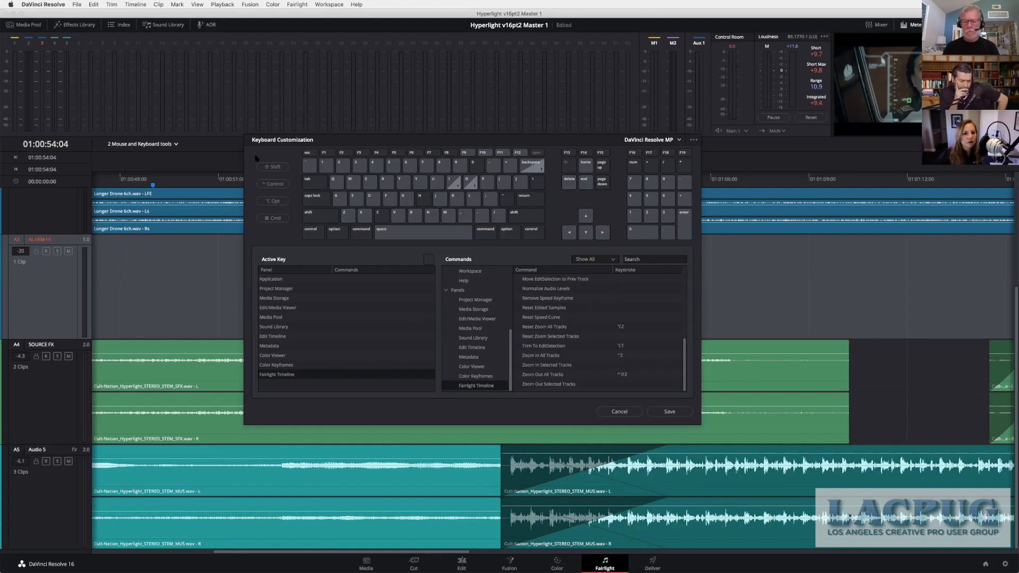
click(619, 411)
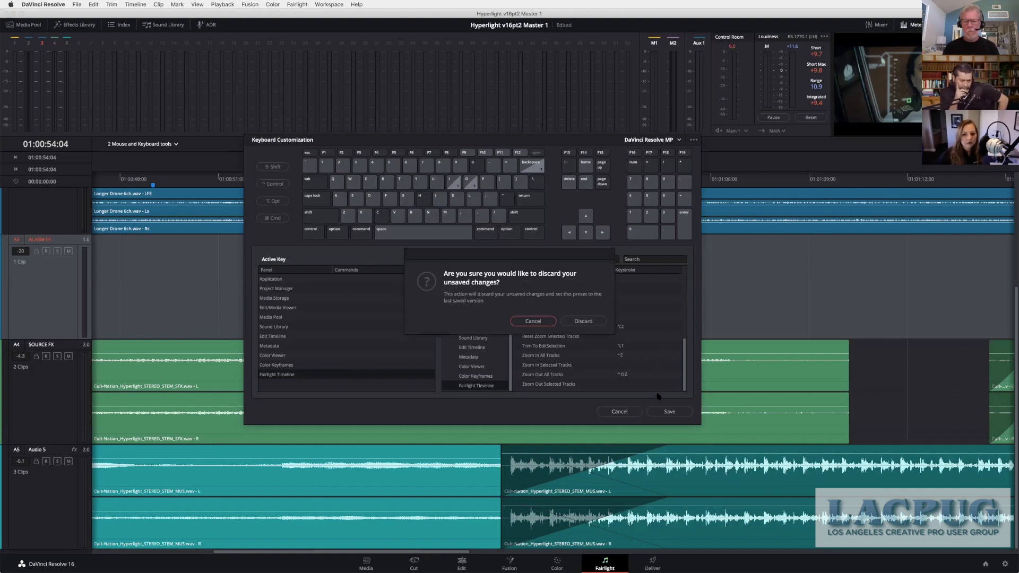
click(569, 322)
Step: Trim the Pod Alarm clip's end and start to a selected range from 01:00:57:12 to 01:01:02:22 and undo both trims
drag(432, 239, 610, 248)
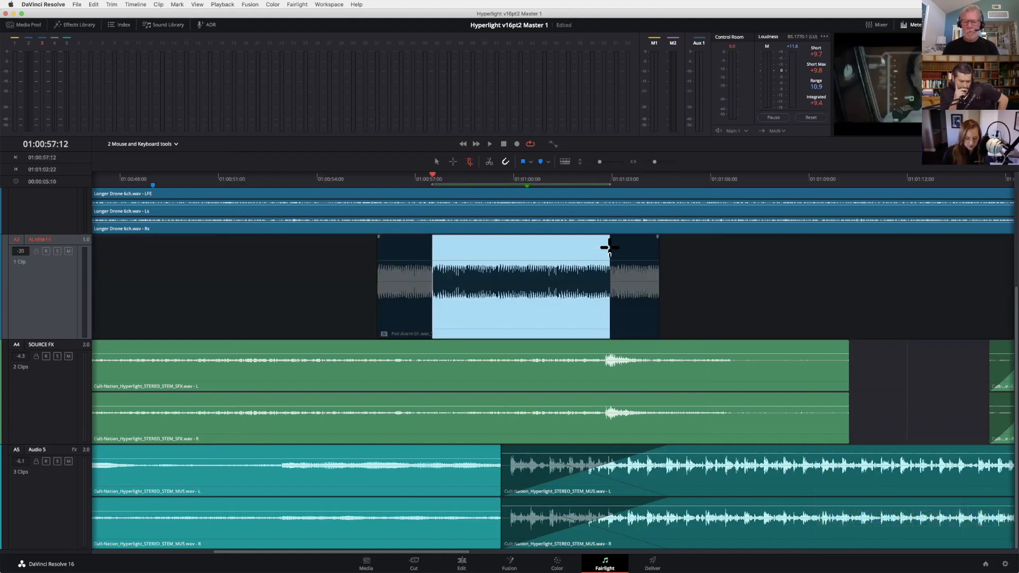
key(shift+])
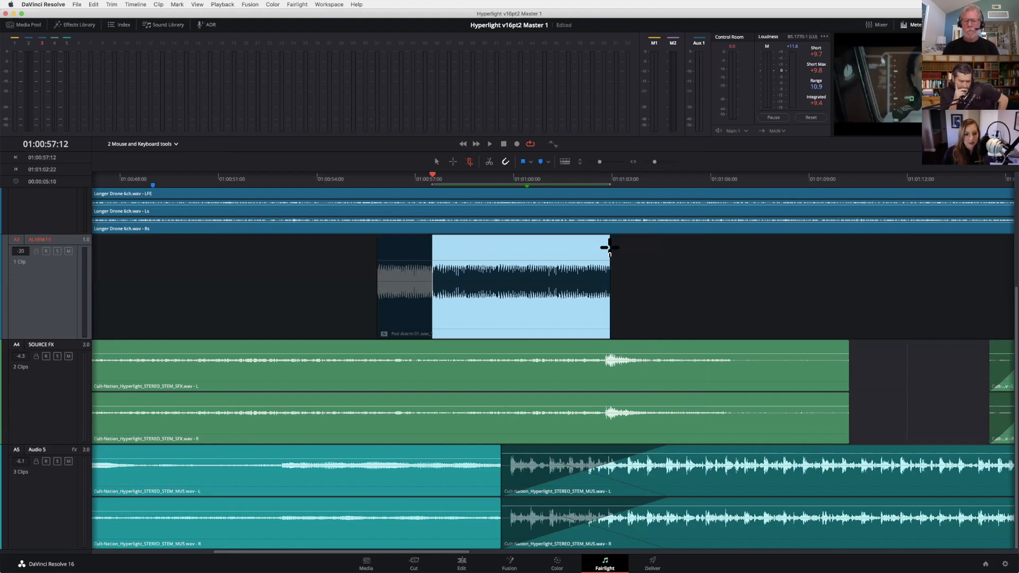
key(shift+[)
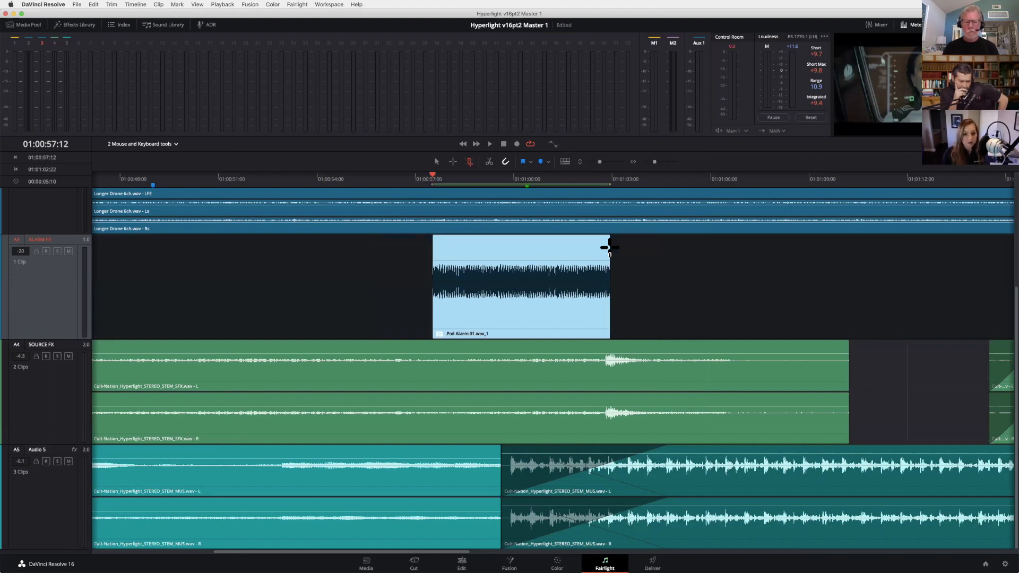
key(super+z)
key(super+z)
Step: Add a fade-in ending at 01:00:57:12 and a fade-out starting at 01:01:02:22 to the Pod Alarm clip, and undo both fades
key(shift+])
key(shift+[)
click(609, 247)
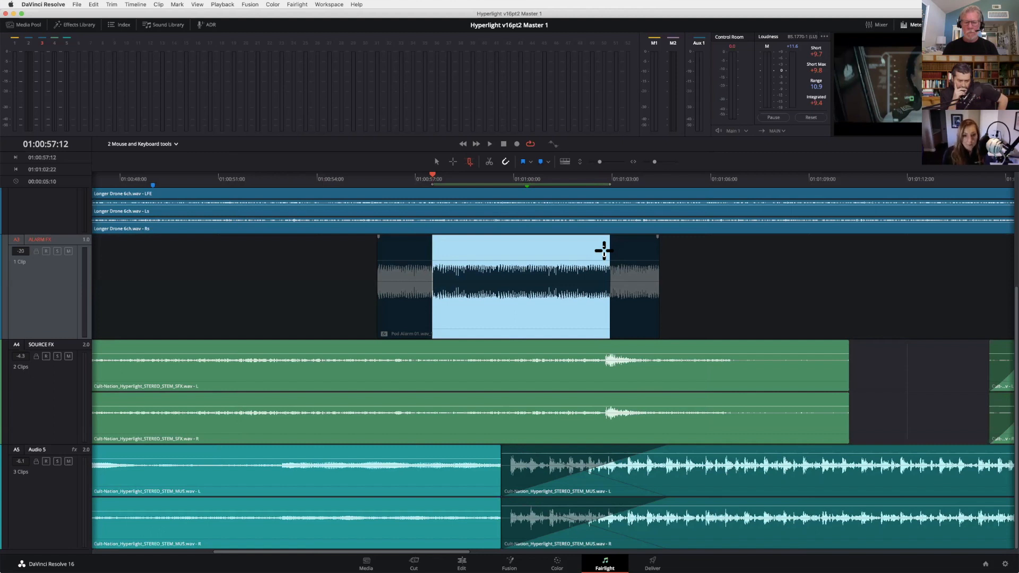
click(709, 264)
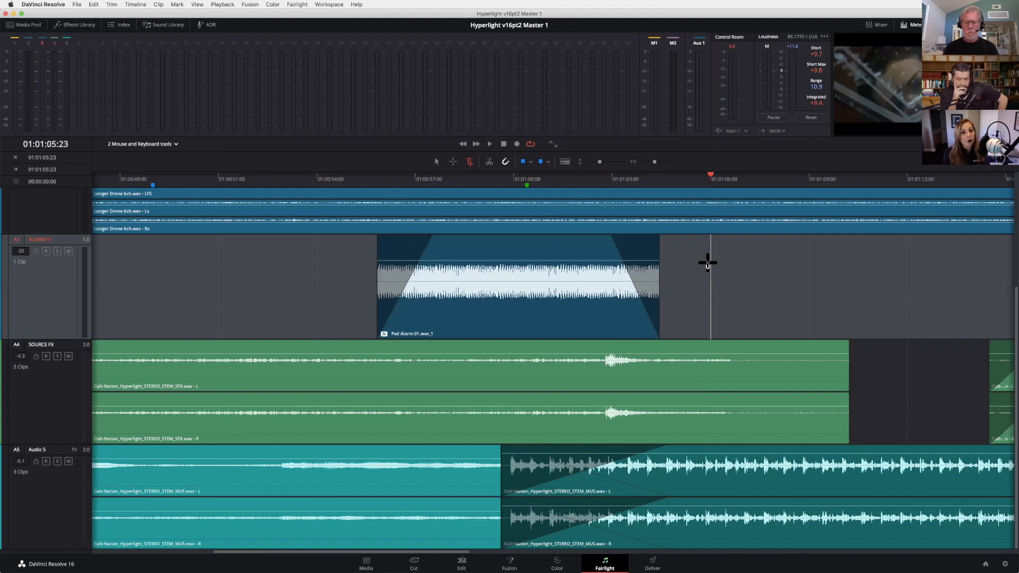
key(super+z)
key(super+z)
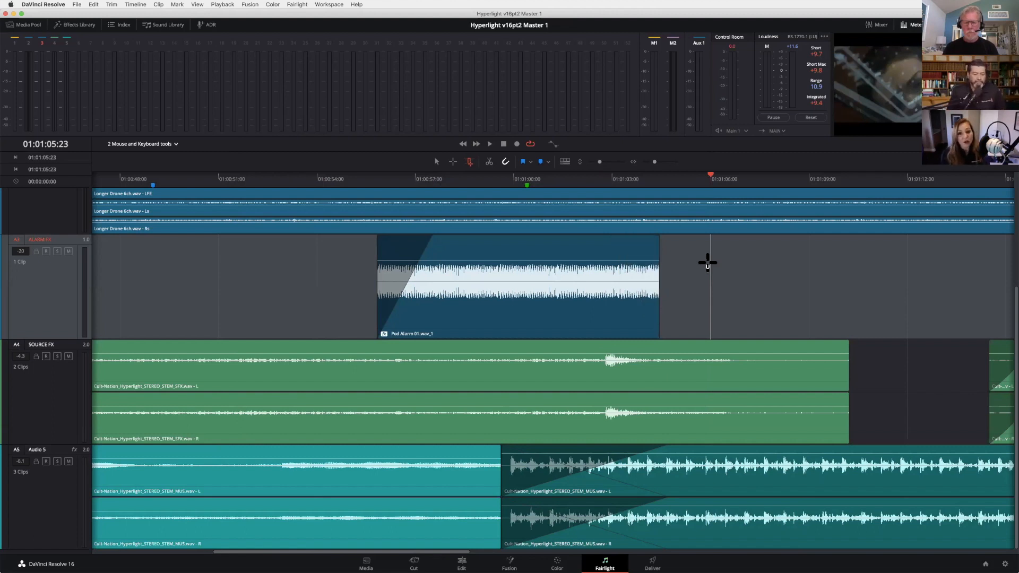
click(304, 260)
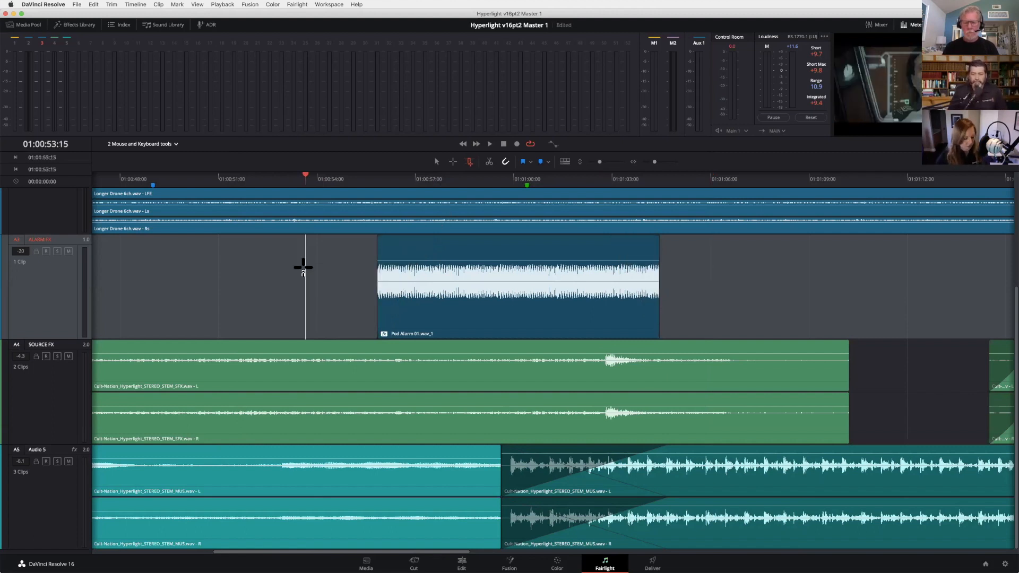
Step: Place the edit cursor at 01:01:18:22 on the ALARM FX track and scrub the playhead to 01:01:28:14
key(super+minus)
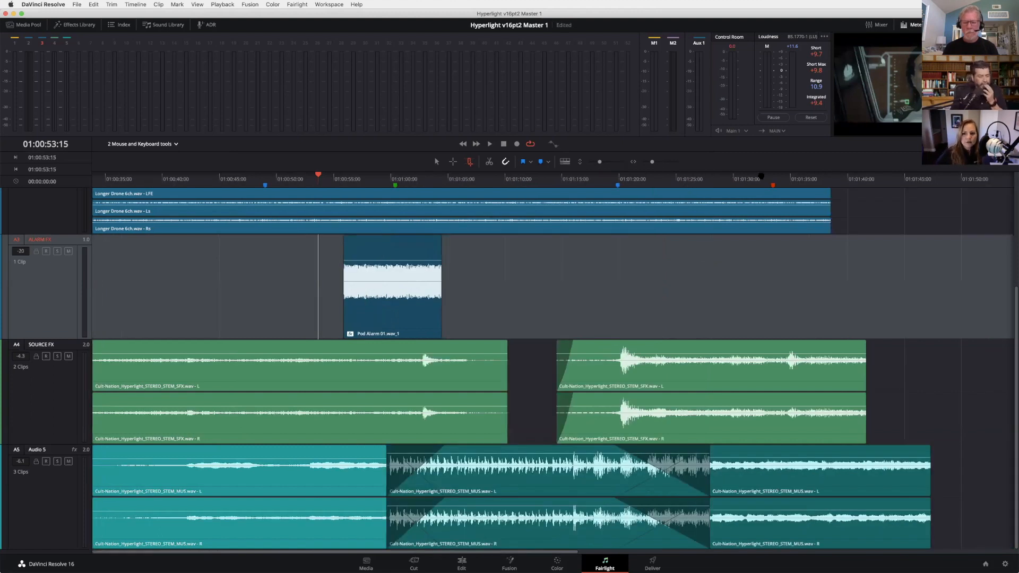
scroll(672, 260, up, 5)
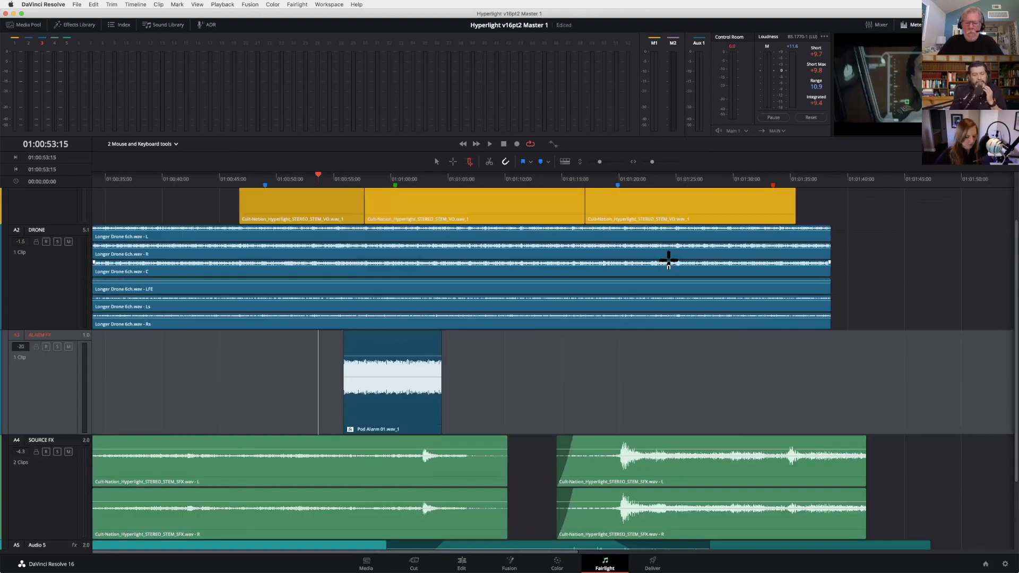
drag(599, 161, 595, 162)
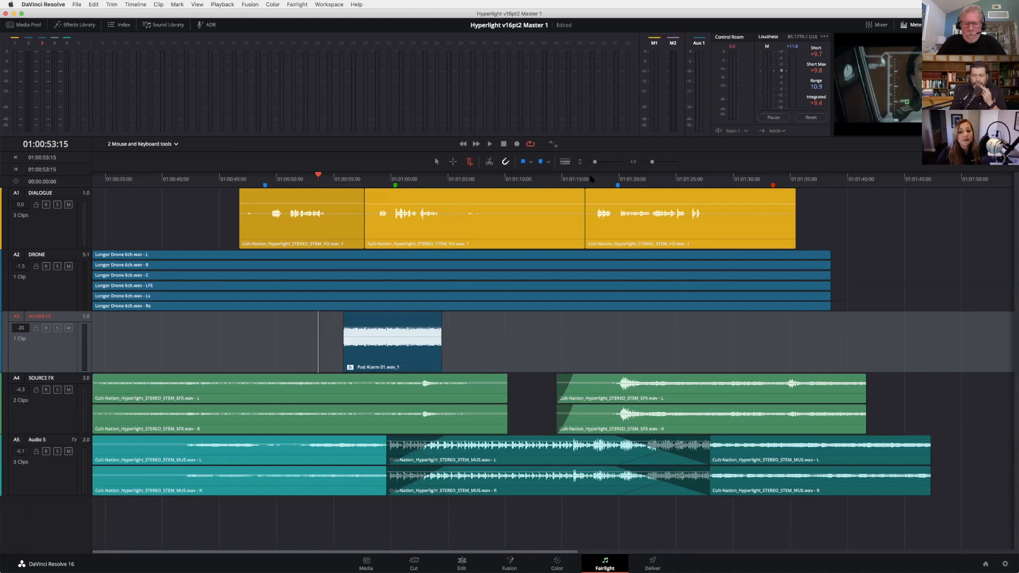
click(605, 353)
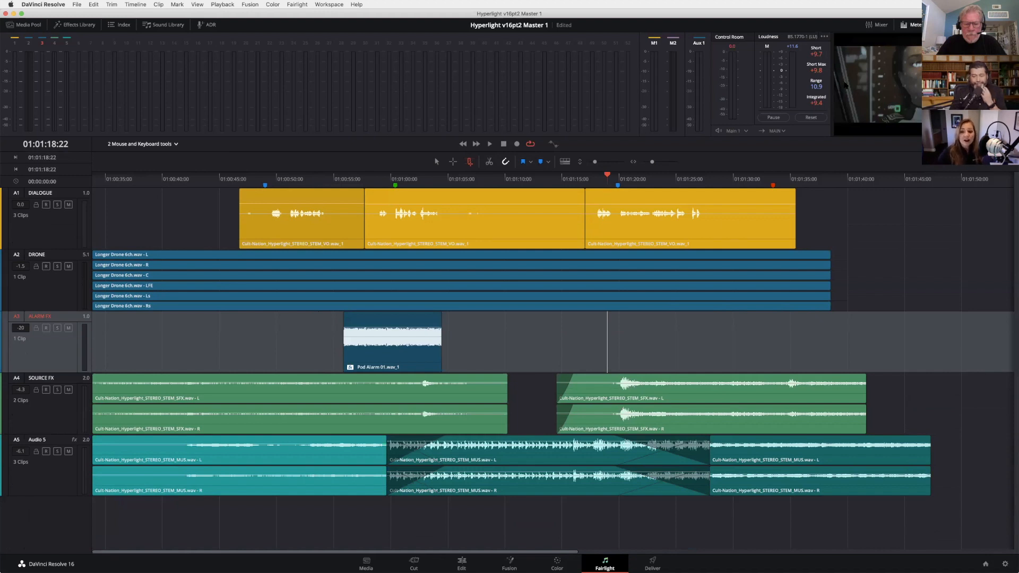
drag(773, 175, 716, 185)
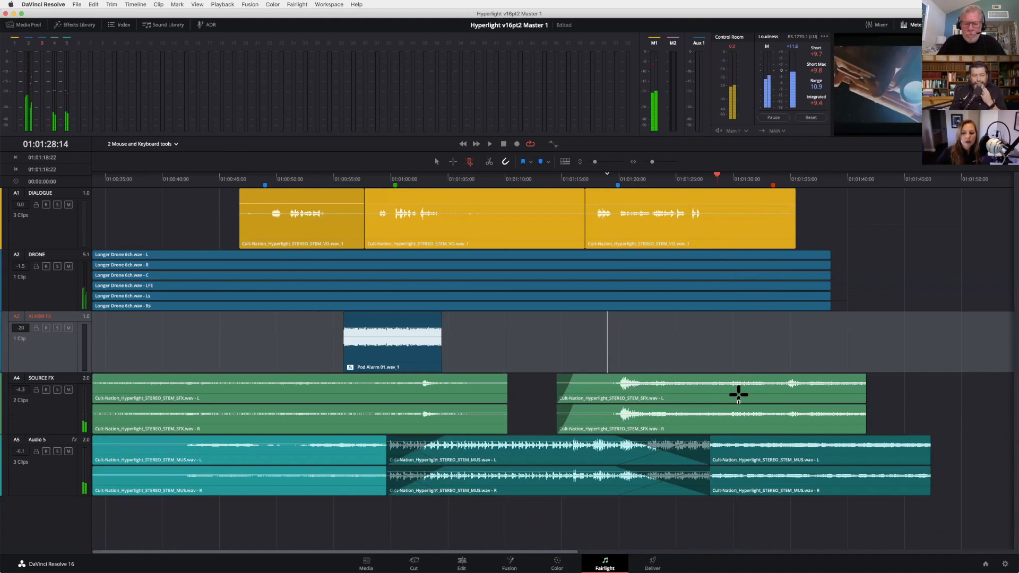
Step: Trim the ends of the clips across tracks A1 to A5 to the red marker at 01:01:33:12
click(773, 193)
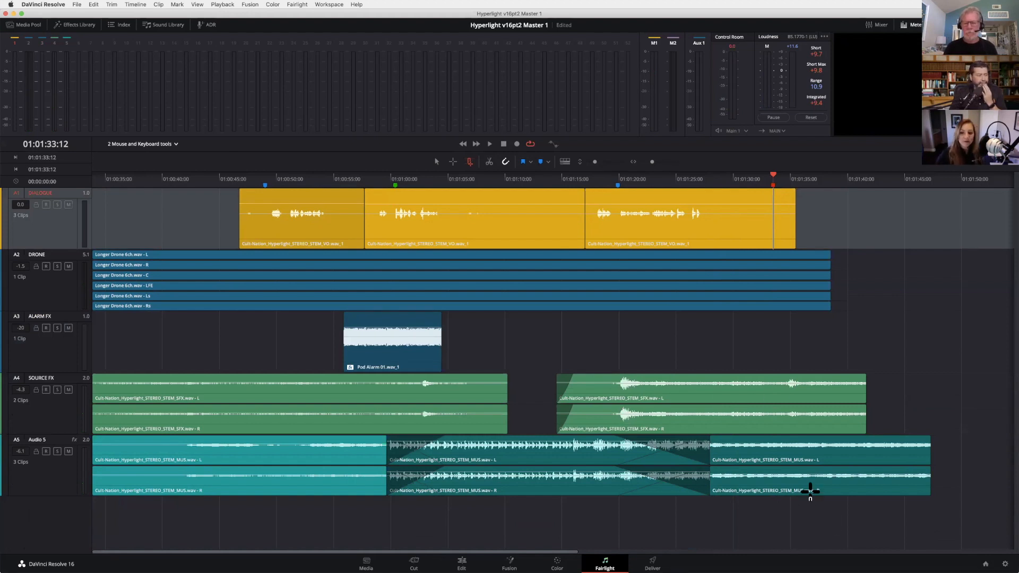
shift+click(783, 505)
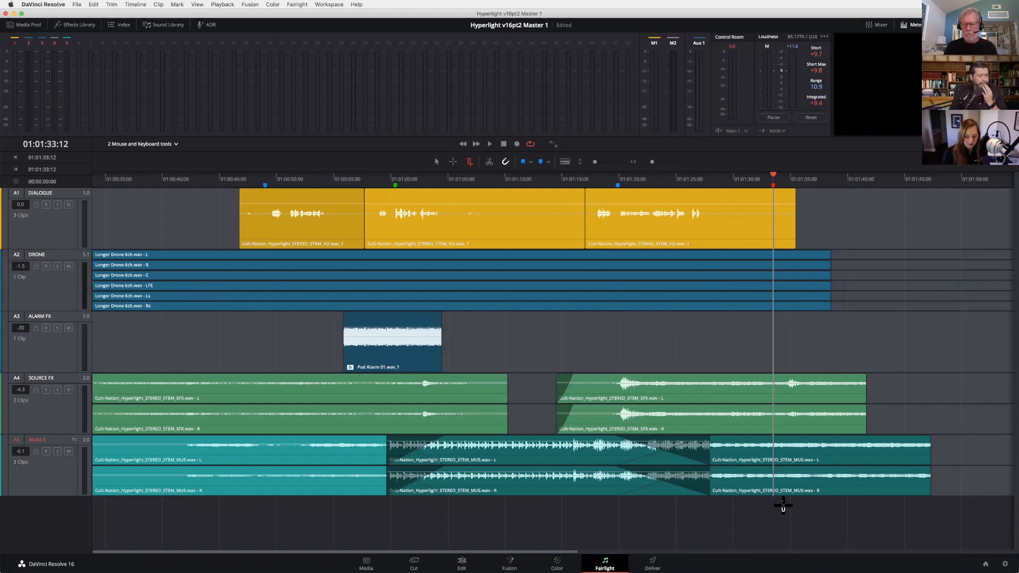
key(shift+bracketright)
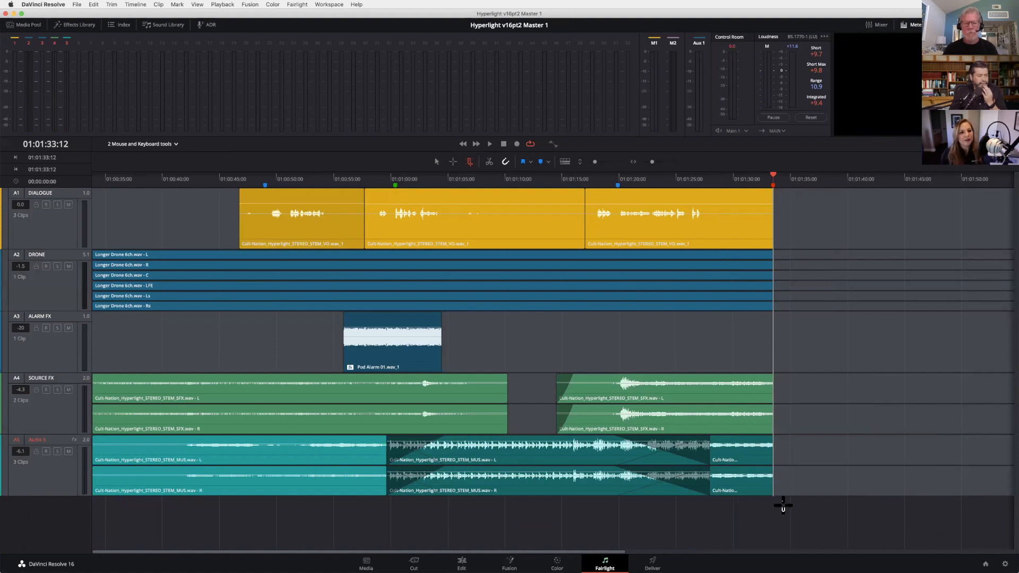
Step: Duplicate the Pod Alarm clip further along the ALARM FX track and undo the copies
click(572, 330)
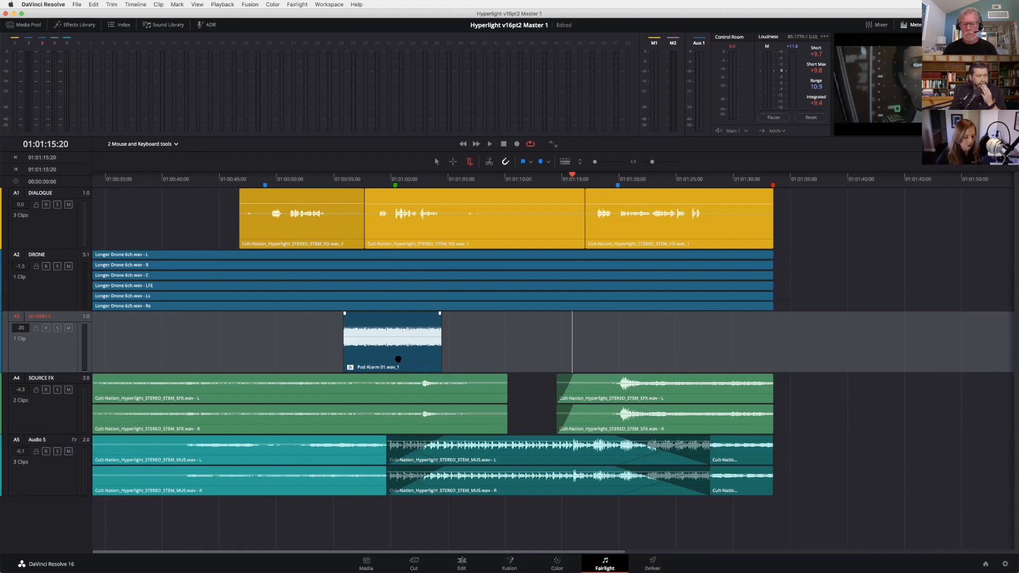
drag(398, 359, 591, 352)
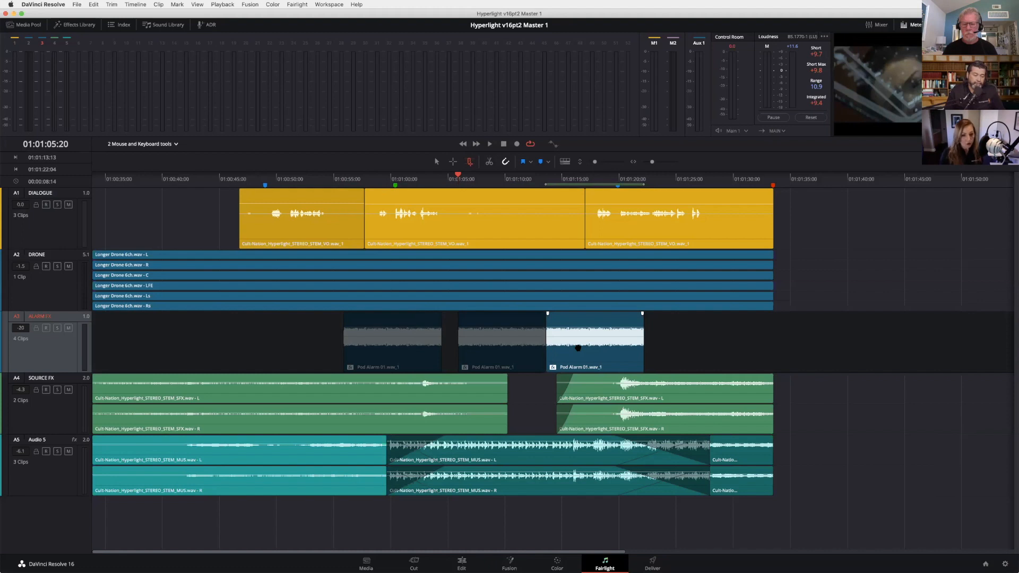
key(super+z)
key(super+z)
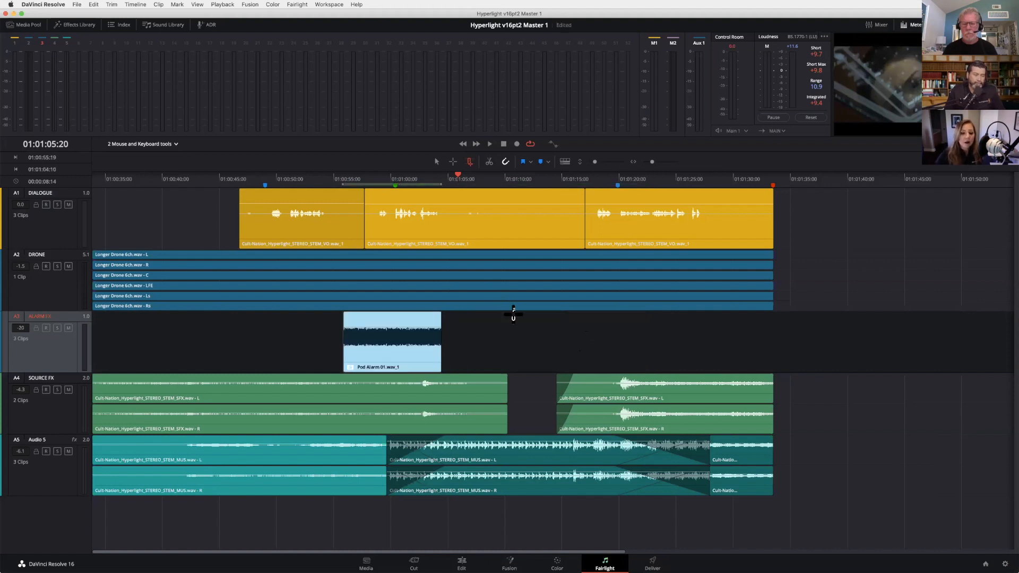
Step: Select 01:00:57:16 to 01:01:02:04 in the Pod Alarm clip, shift the selected range repeatedly along the track, and undo the shifts
drag(365, 317, 415, 318)
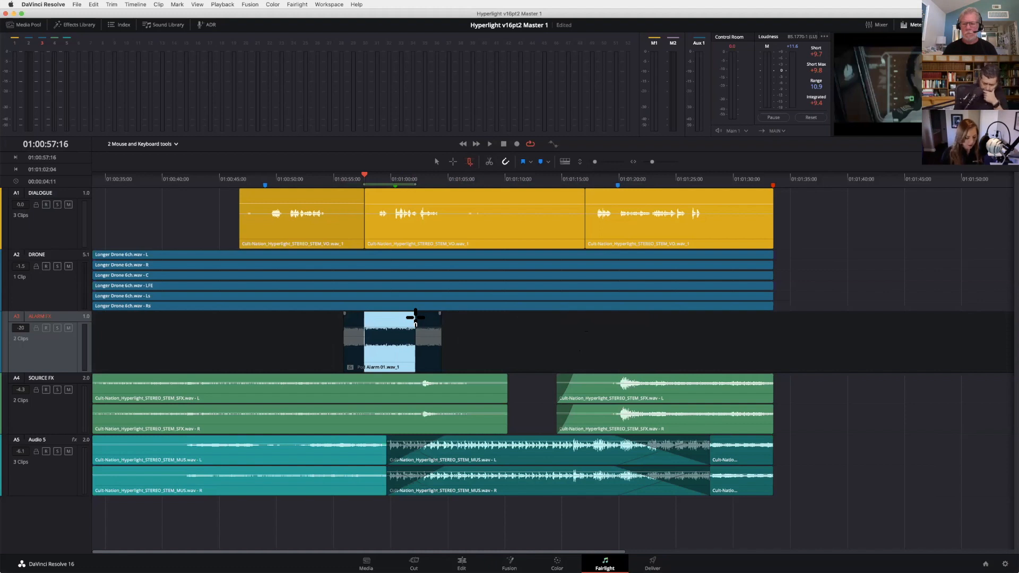
key(alt+r)
key(alt+r)
key(alt+r)
key(alt+r)
key(alt+r)
key(alt+r)
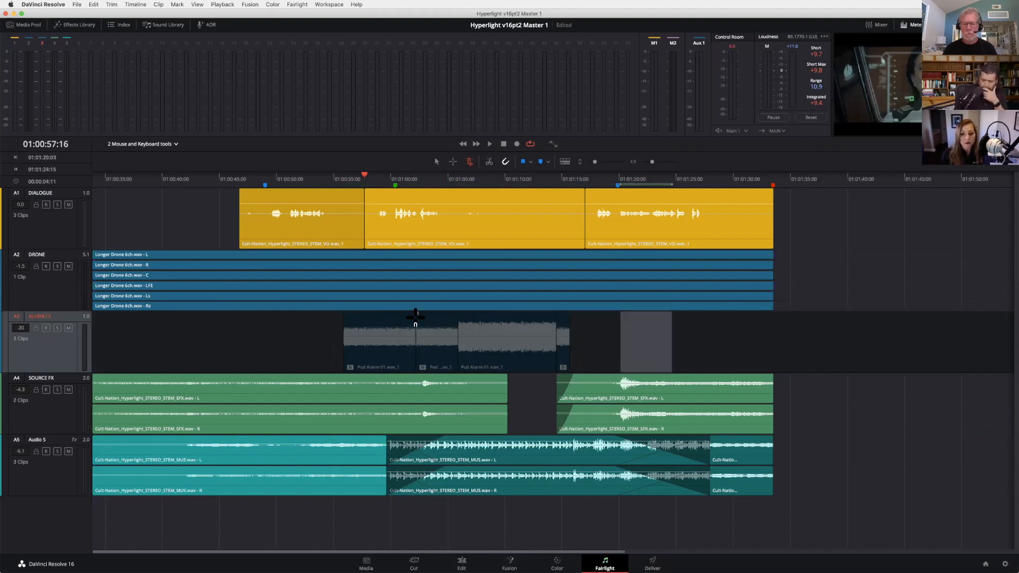
key(alt+r)
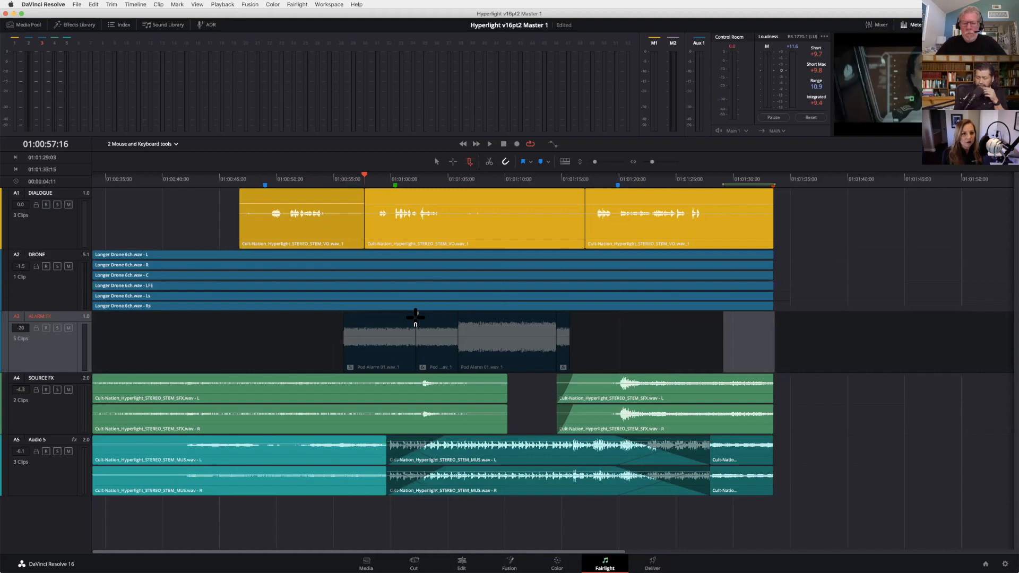
key(super+z)
key(super+z)
key(super+z)
key(super+z)
key(super+z)
key(super+z)
key(super+z)
Step: Open the 3 ADV Keyboard timeline and place the edit cursor at 01:00:09:10 on track A1
click(164, 143)
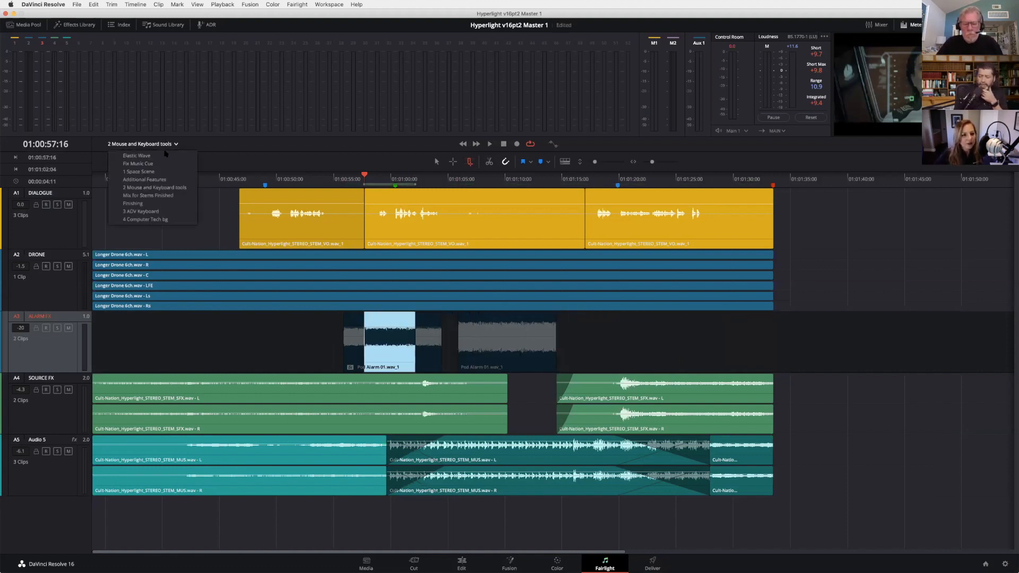
click(186, 215)
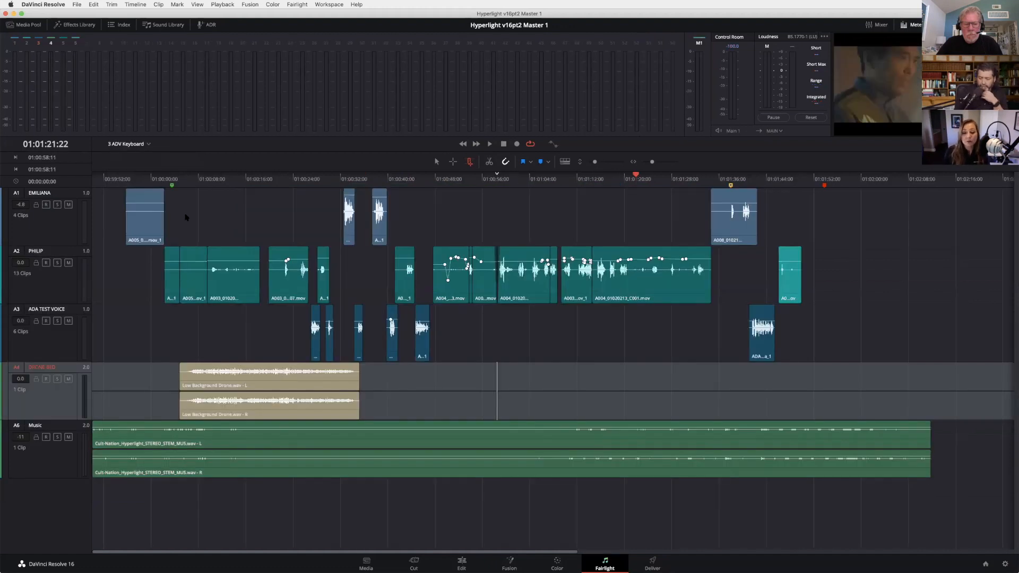
click(611, 378)
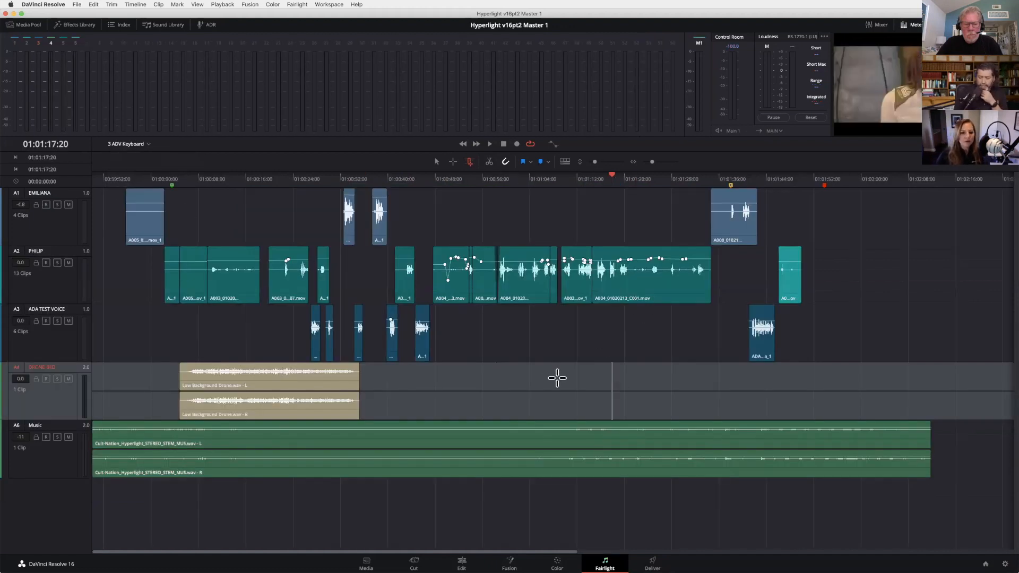
drag(556, 378, 552, 375)
click(617, 376)
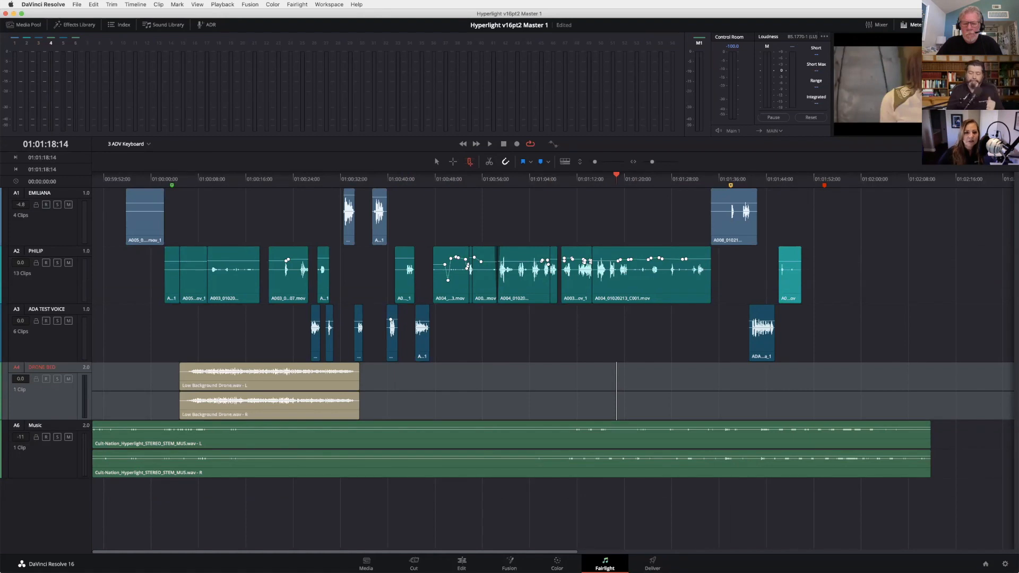
click(398, 390)
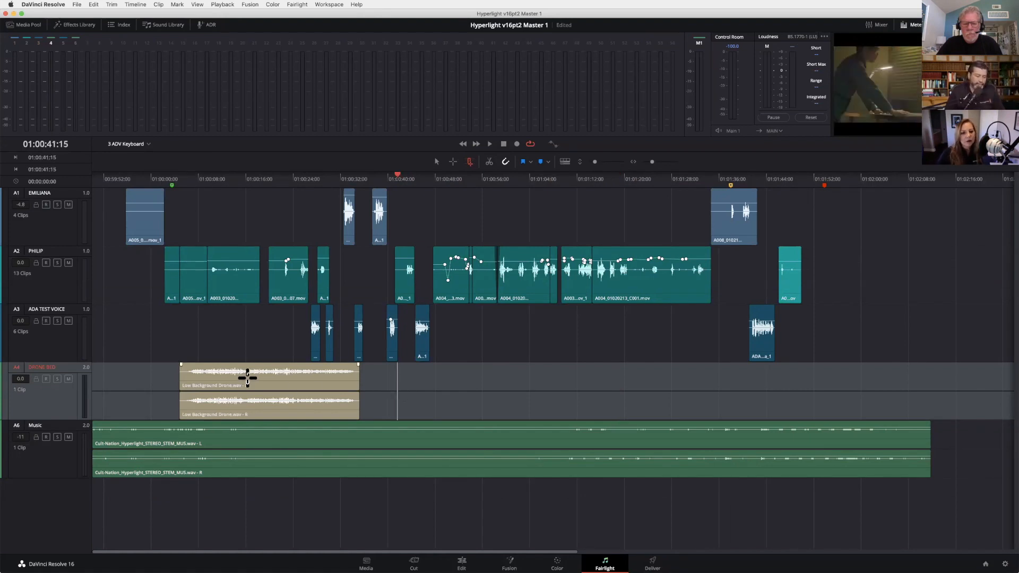
click(207, 178)
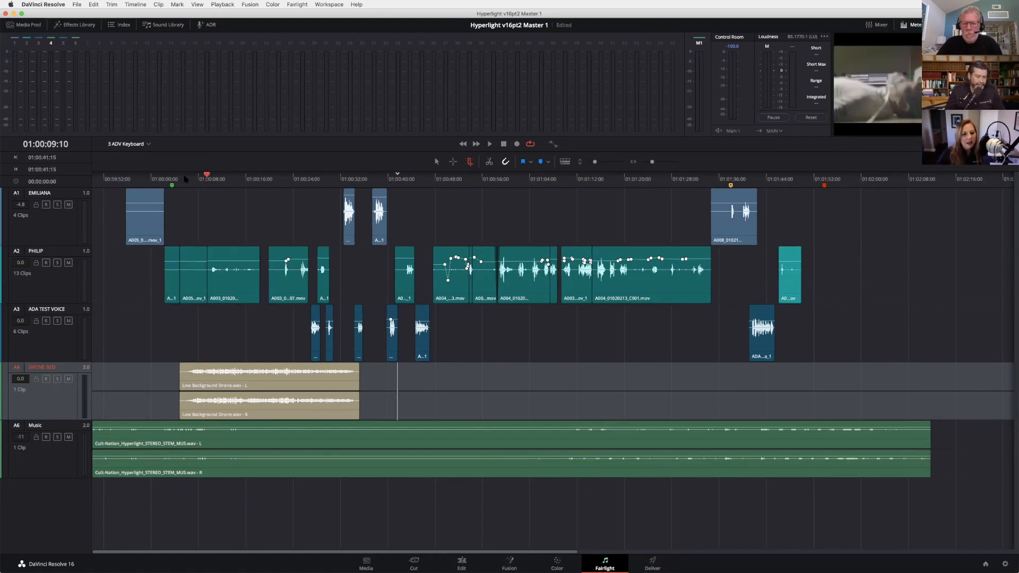
click(116, 201)
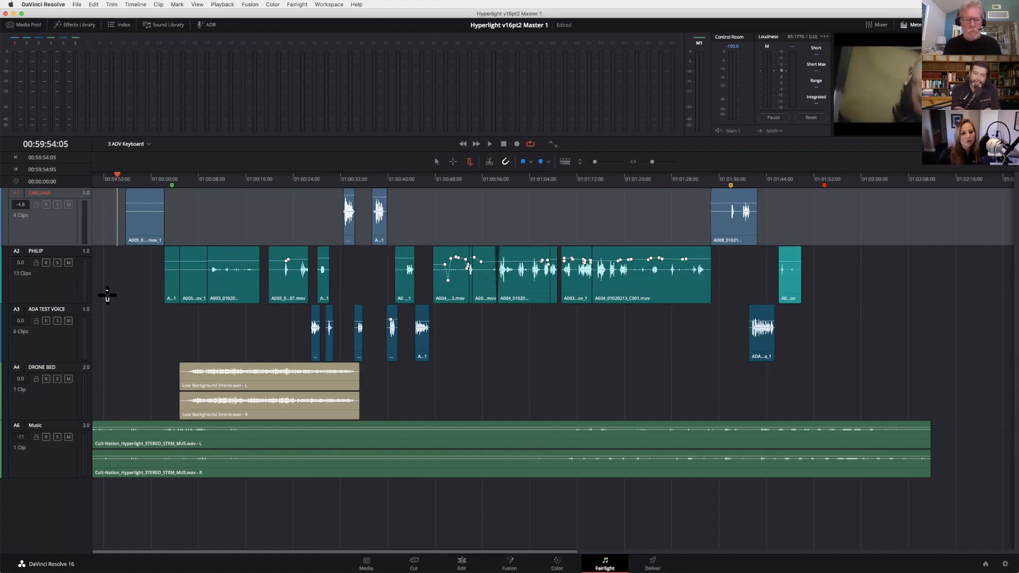
click(207, 227)
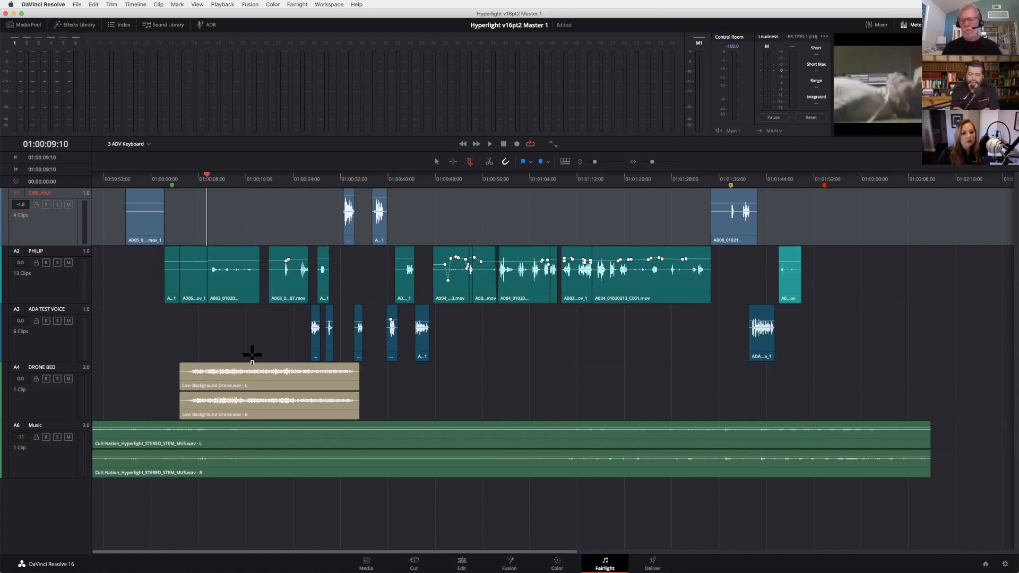
Step: During playback, move the Low Background Drone clip to the visible timeline start and repeat its range 00:59:54:08 to 01:00:15:02 five times
key(space)
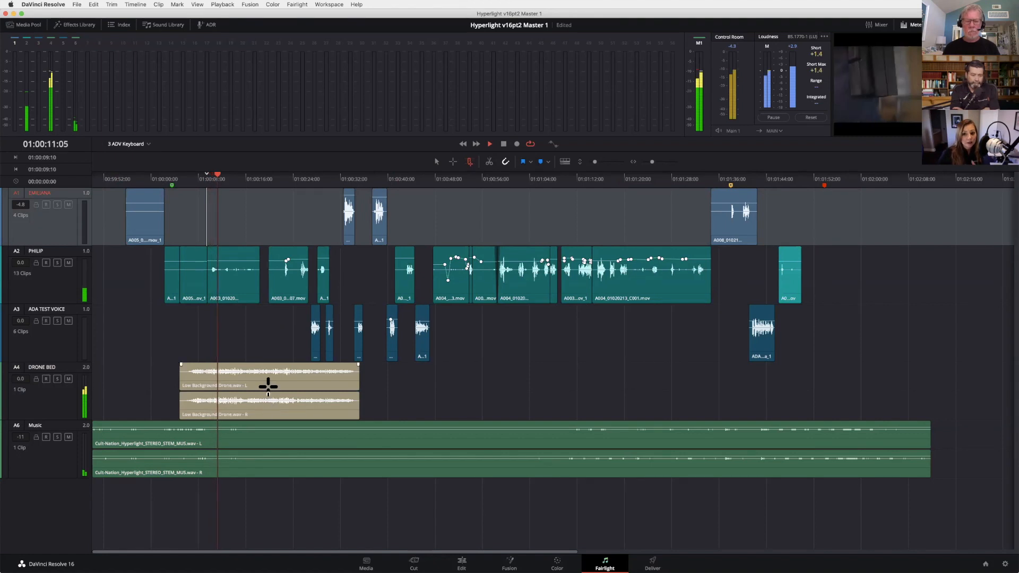
mouse_move(249, 381)
mouse_down()
mouse_move(143, 380)
mouse_move(241, 366)
mouse_up()
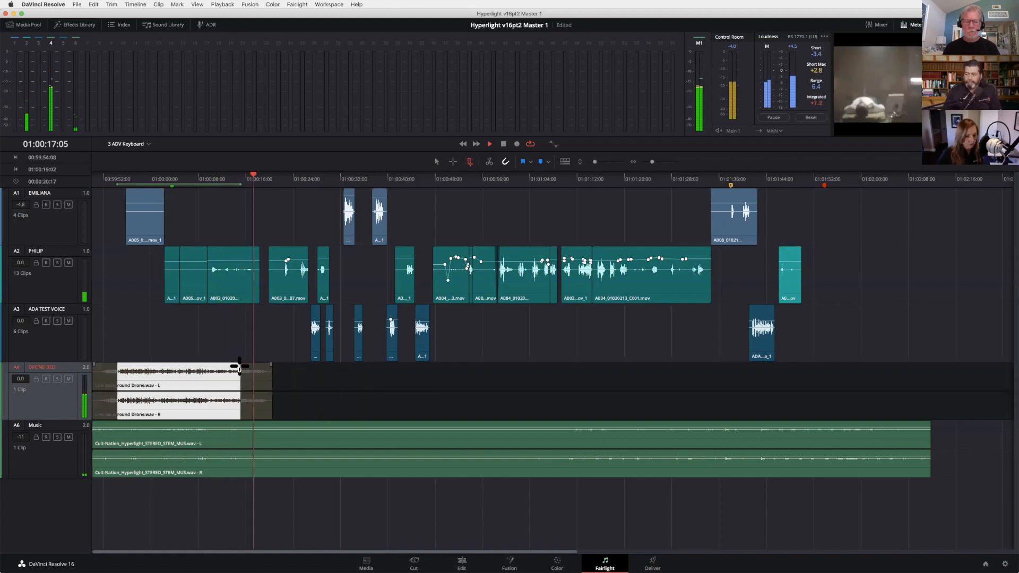
key(super+r)
key(super+r)
key(super+r)
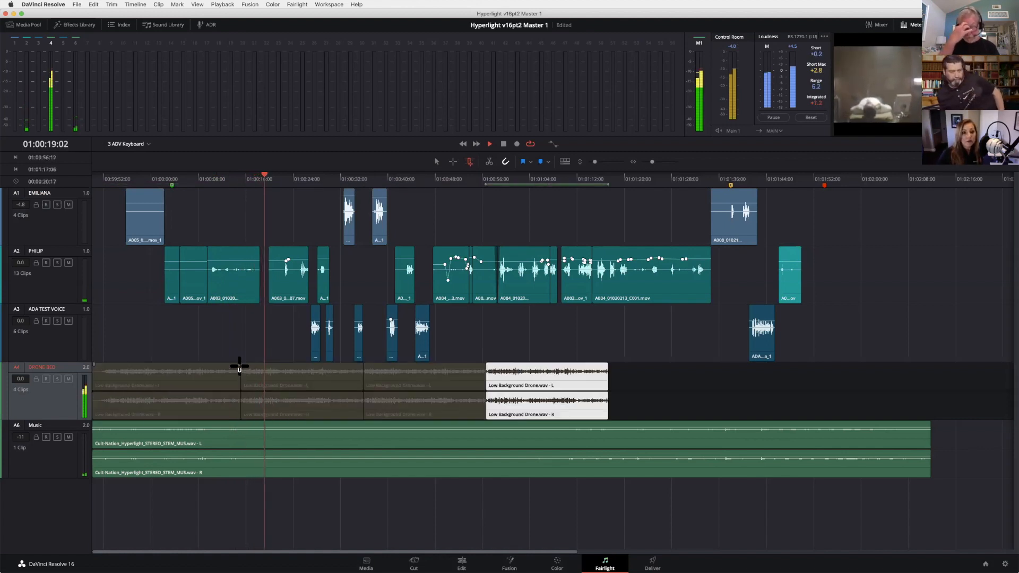
key(super+r)
key(super+r)
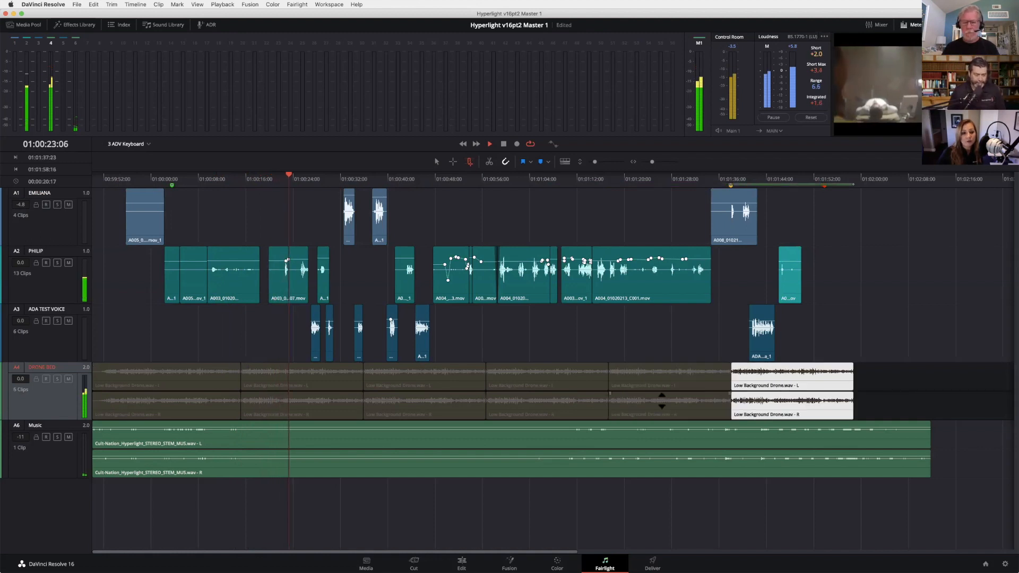
Step: Examine the join between the repeated drone clips at 01:01:17:06 up close, with the full timeline shown again at the end
click(604, 248)
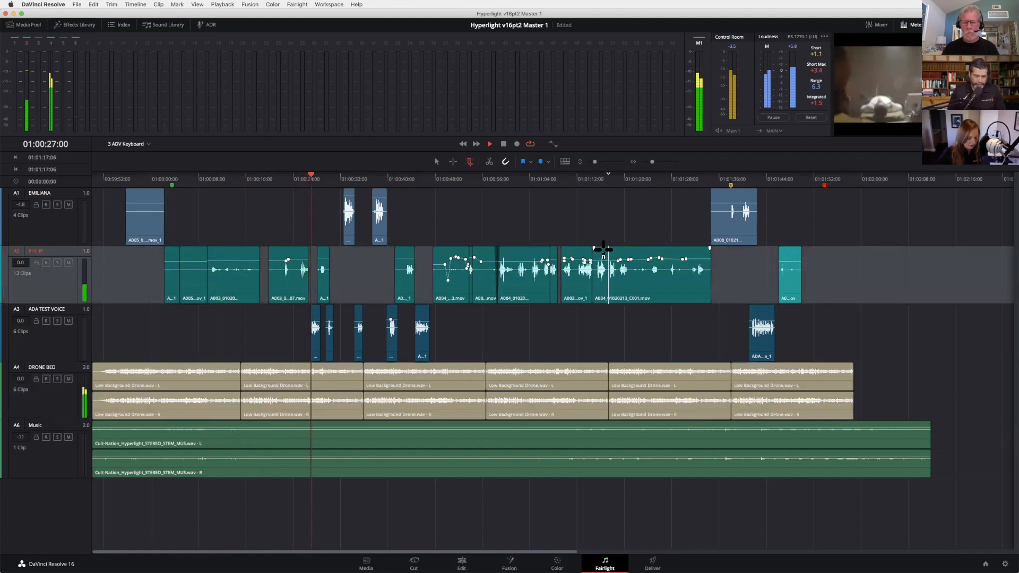
scroll(604, 250, up, 5)
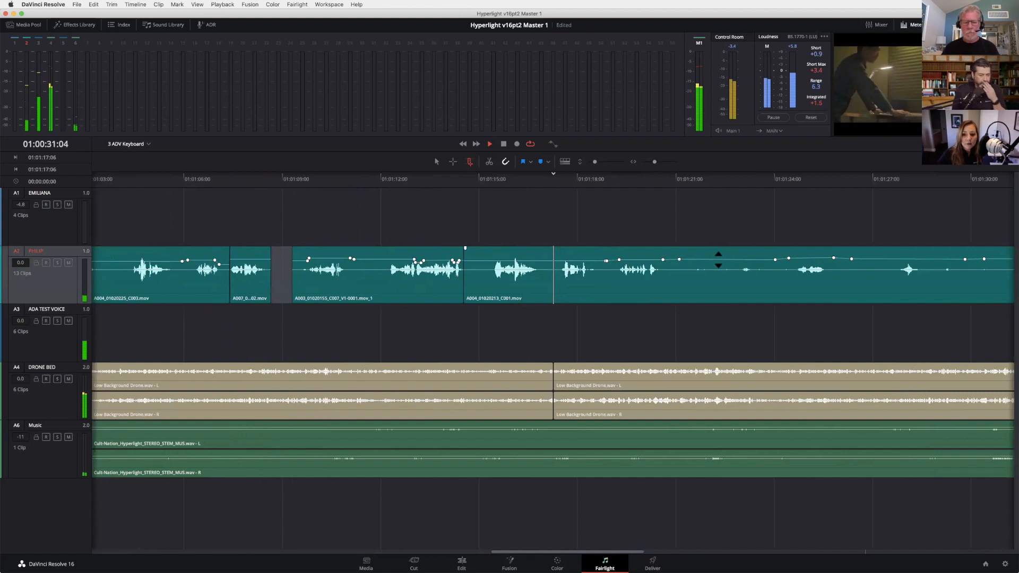
drag(718, 260, 725, 258)
drag(464, 247, 478, 248)
key(shift+z)
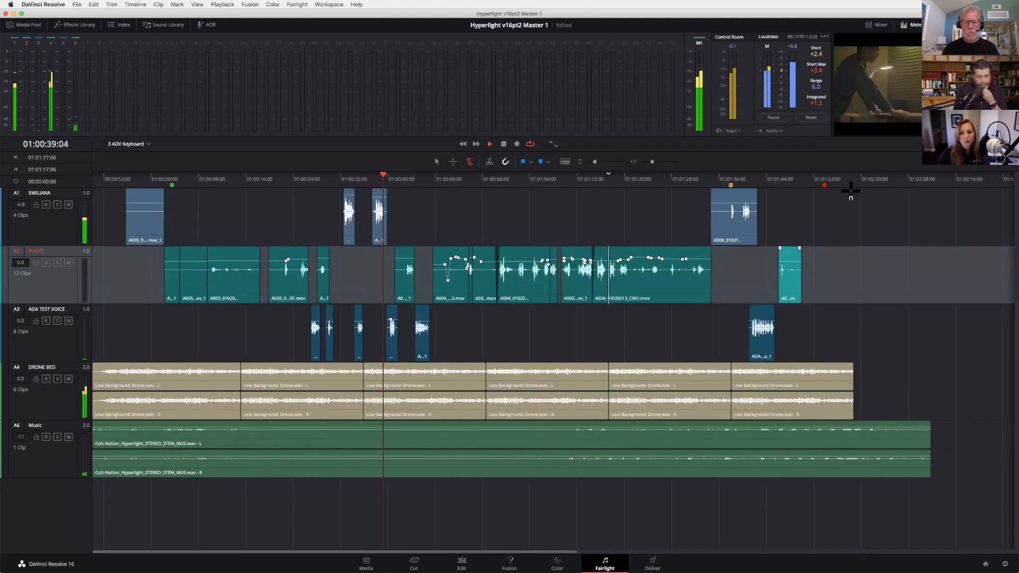
Step: Trim the DRONE BED and Music clips to end at the red marker at 01:01:53:20 using an edit cursor spanning all tracks
click(824, 202)
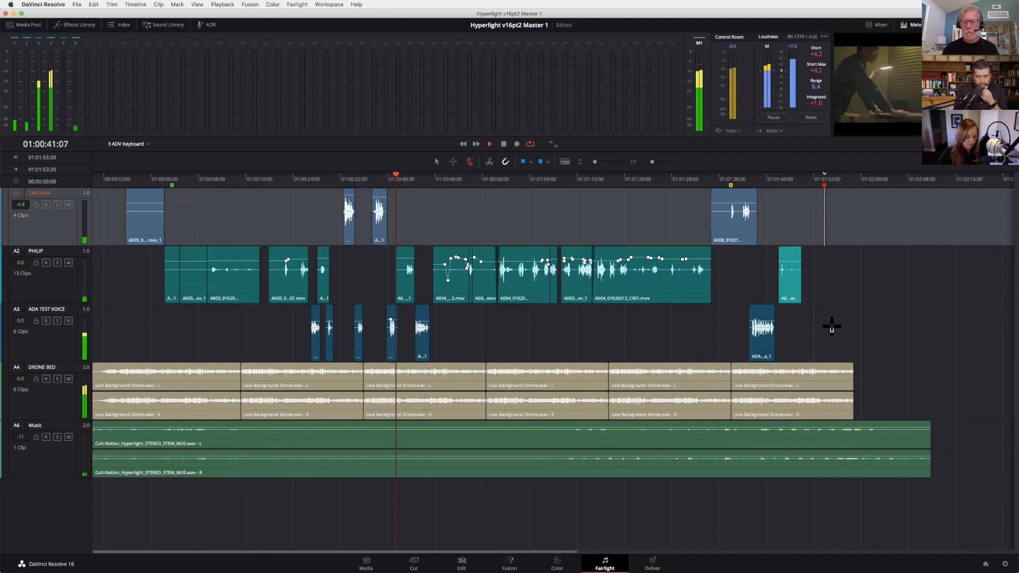
shift+click(846, 503)
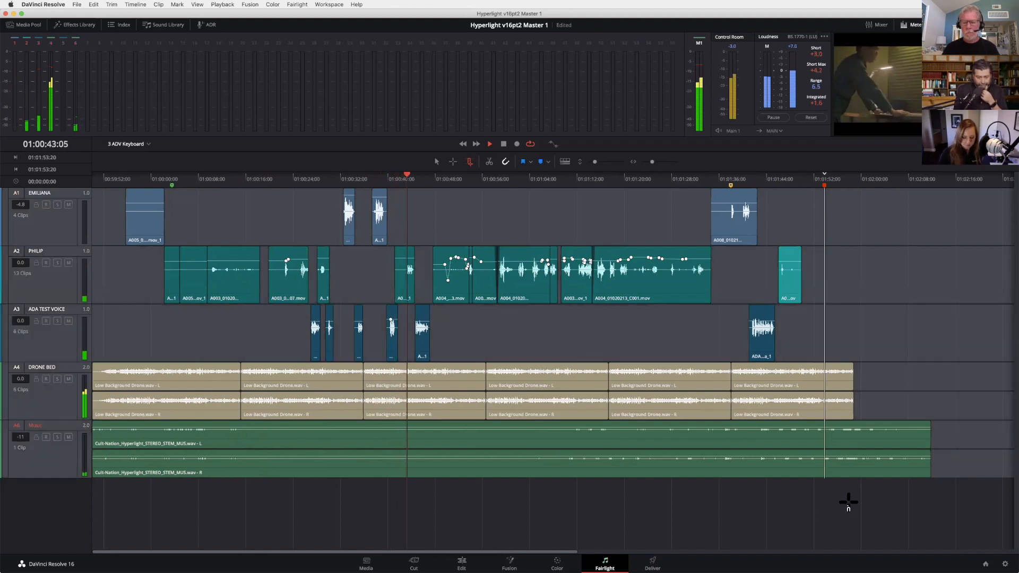
key(Delete)
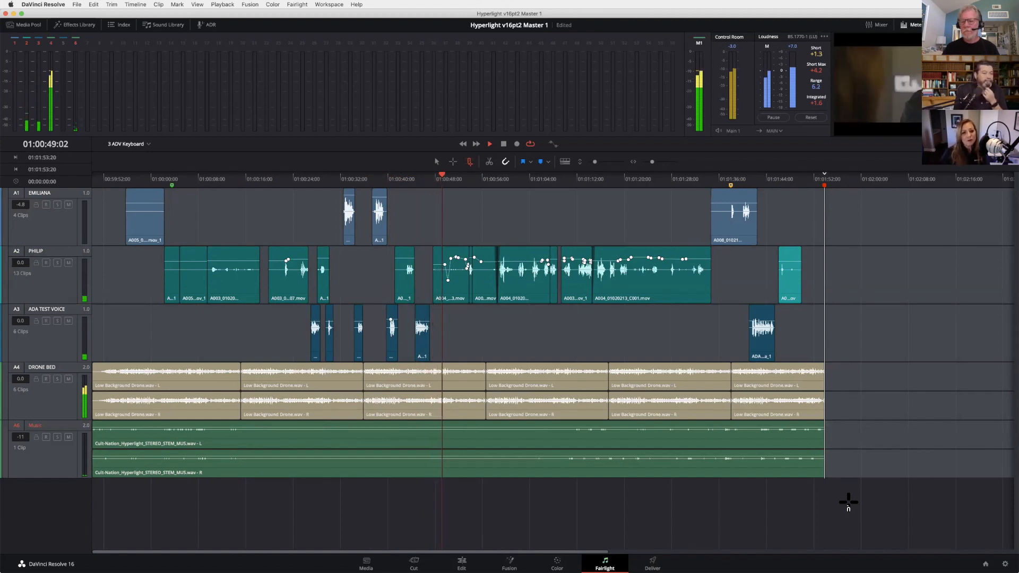
key(End)
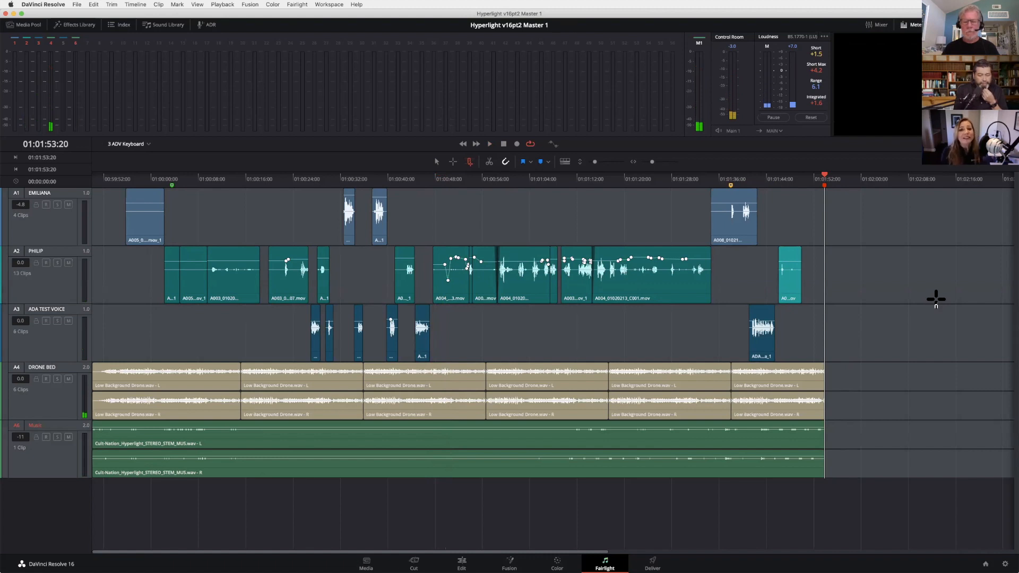
Step: Place the edit cursor at 01:00:56:12 on track A1
click(578, 218)
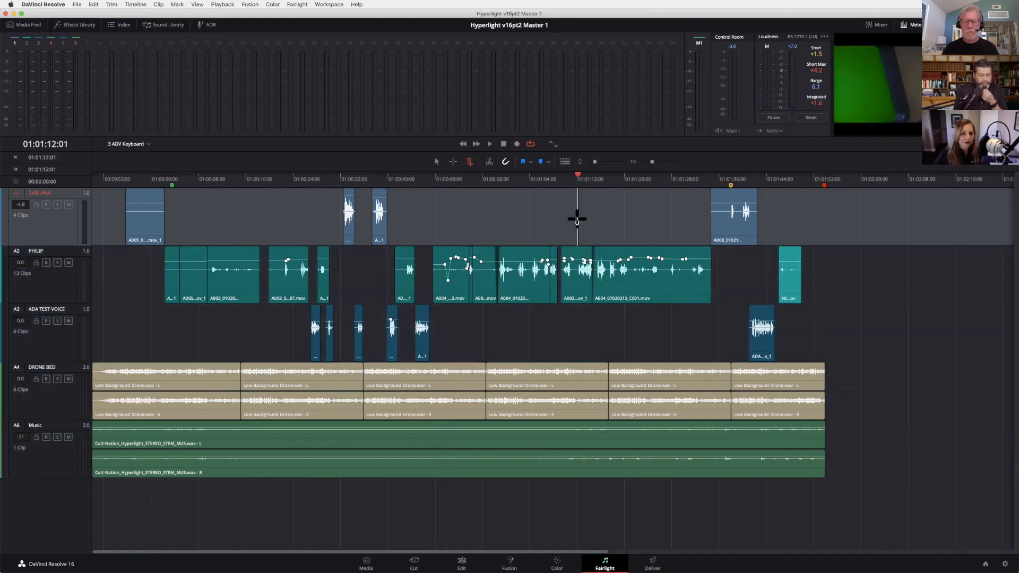
click(544, 217)
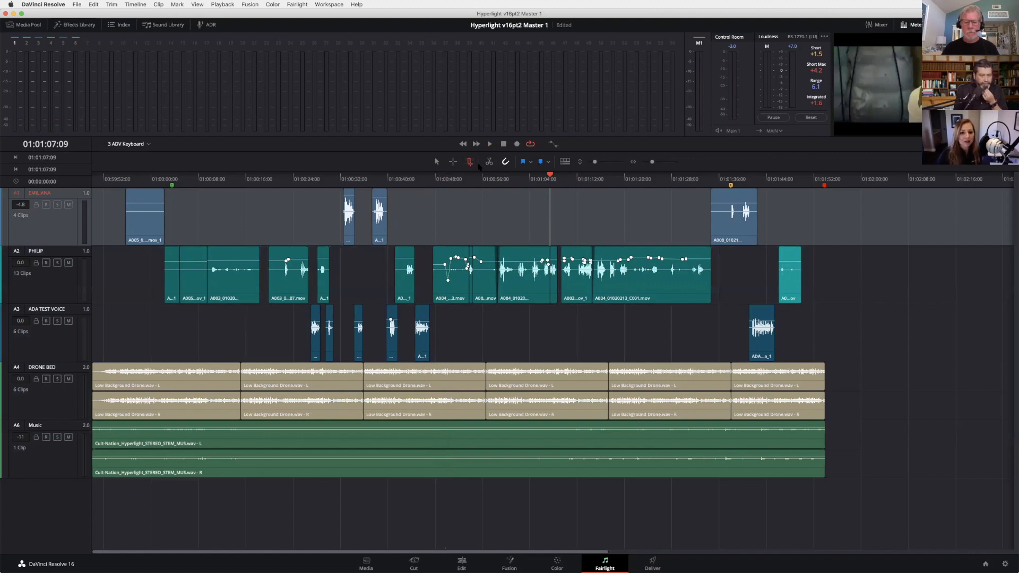
click(483, 199)
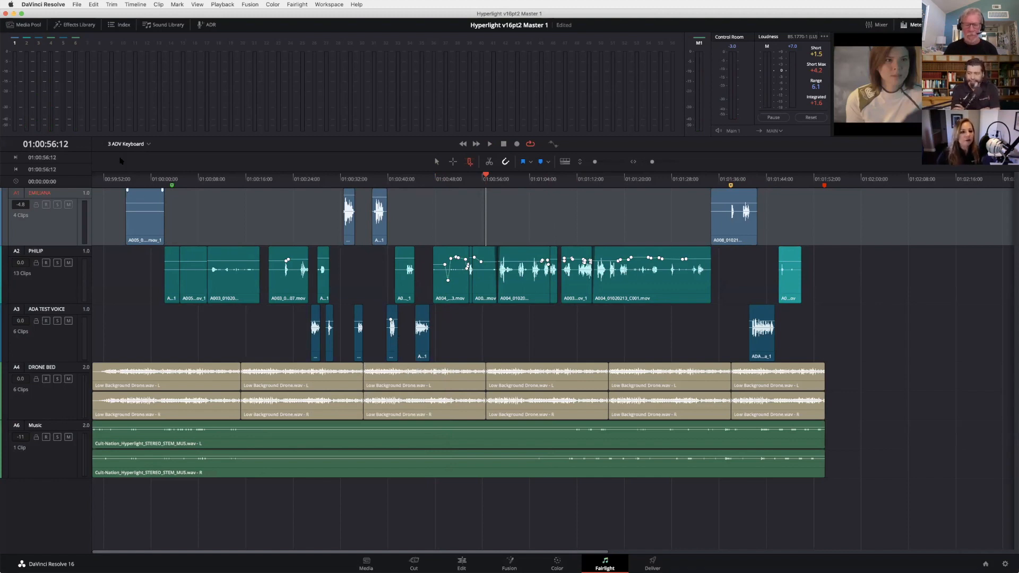
Step: Open the 4 Computer Tech bg timeline, fit its clip to the window, and show the Inspector
click(139, 145)
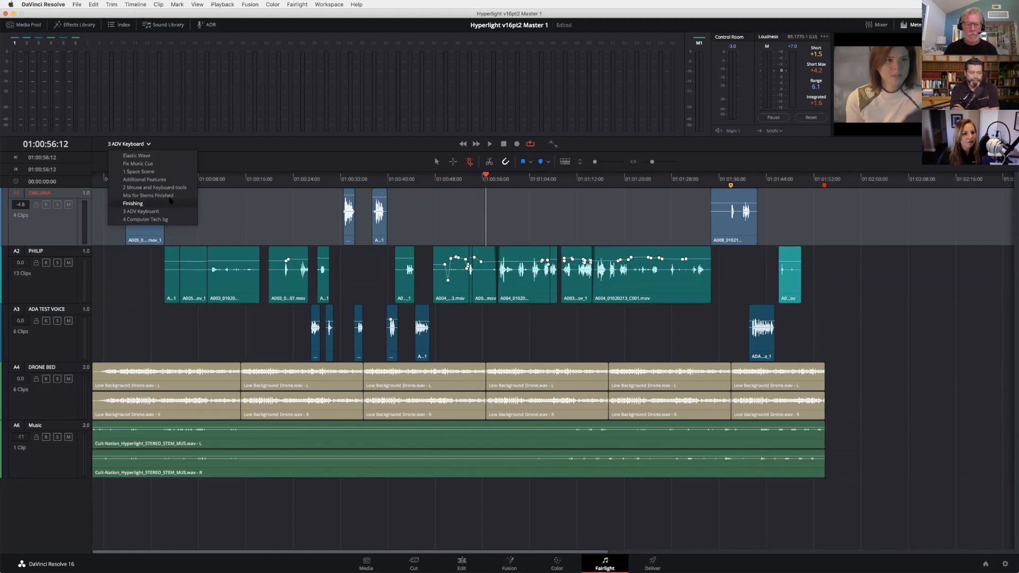
click(145, 219)
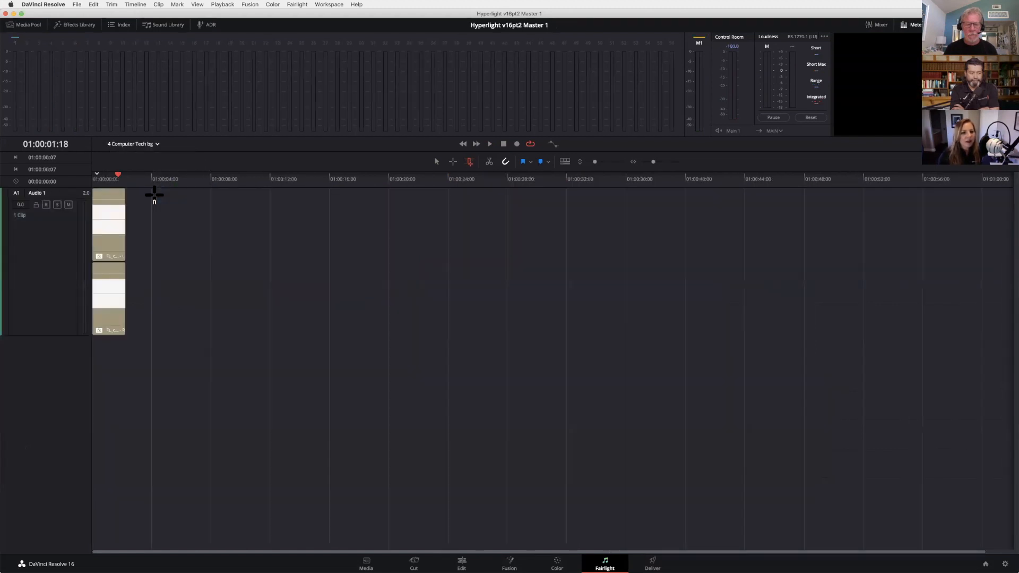
key(shift+z)
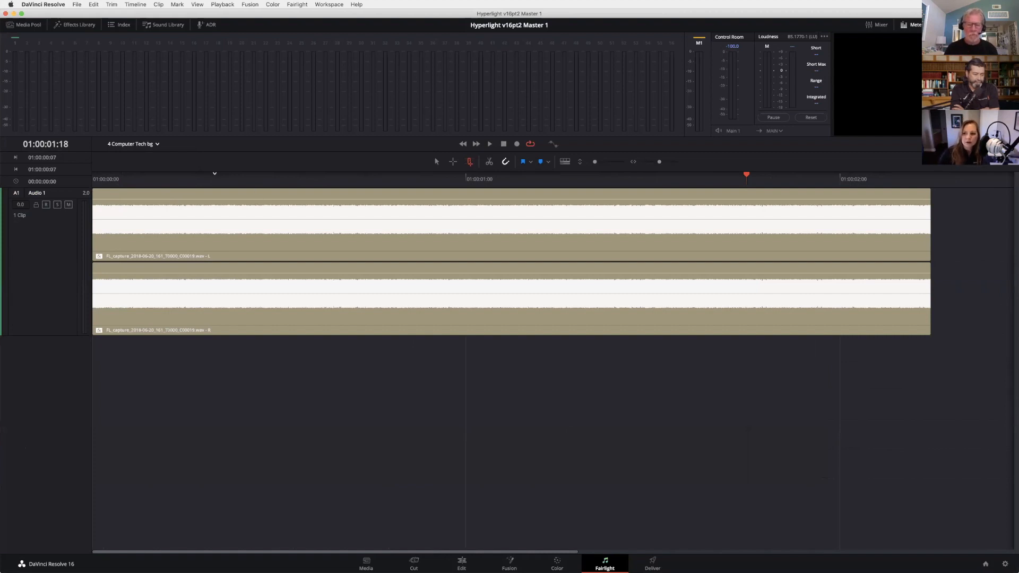
click(996, 25)
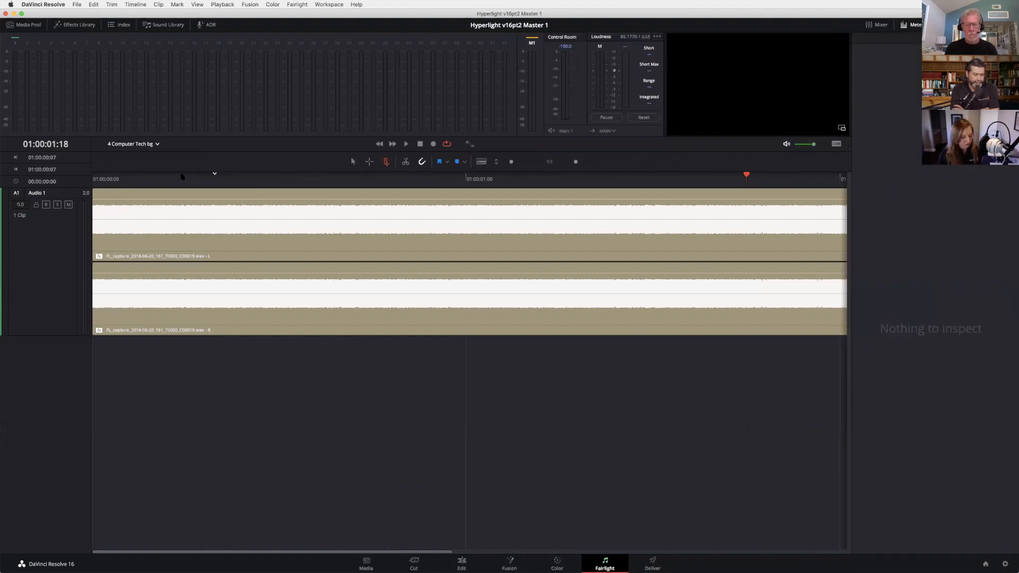
Step: Play the 4 Computer Tech bg clip from 01:00:00:07 with its effects active, and dim the monitoring level
key(super+minus)
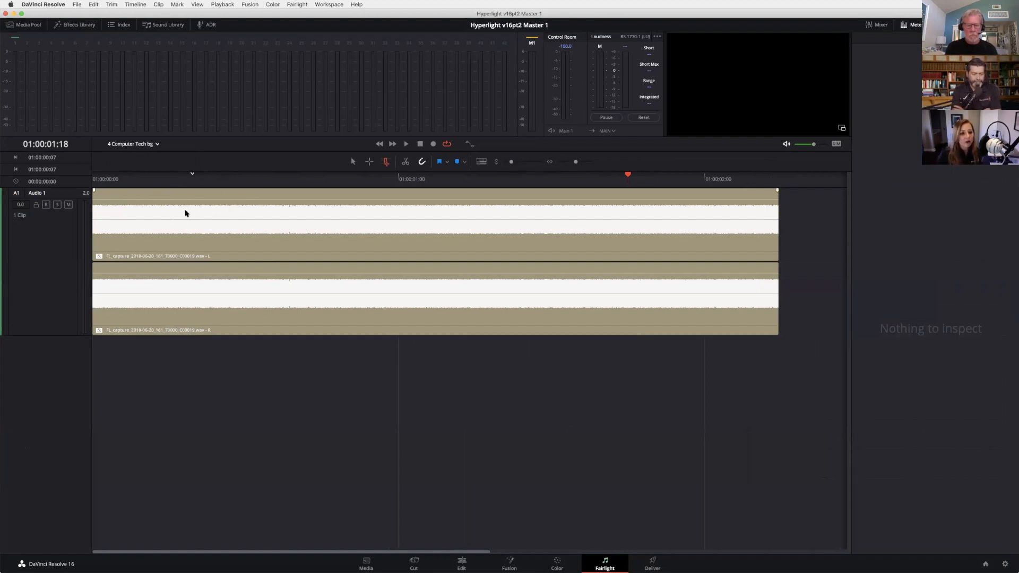
click(191, 217)
key(space)
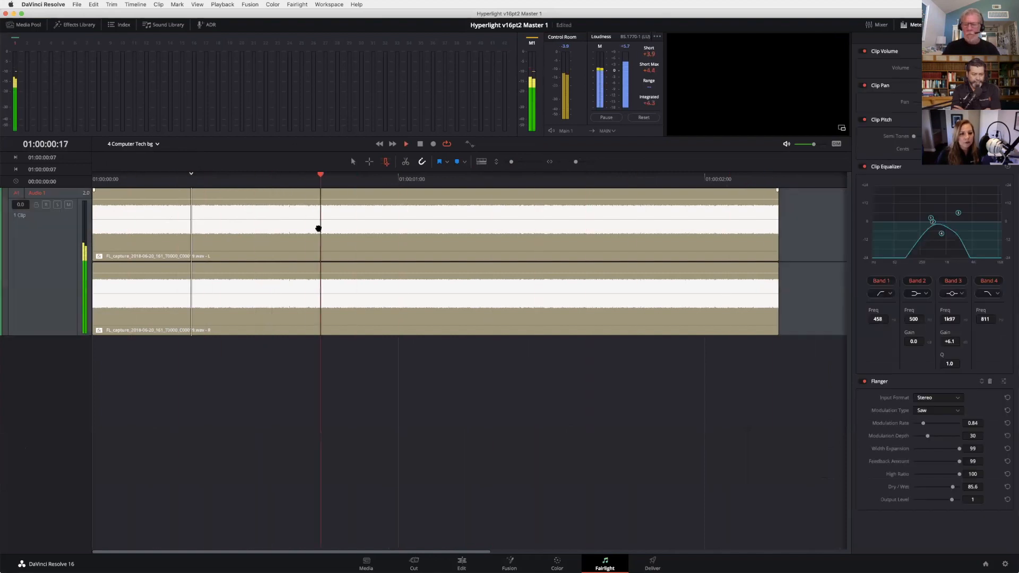
key(space)
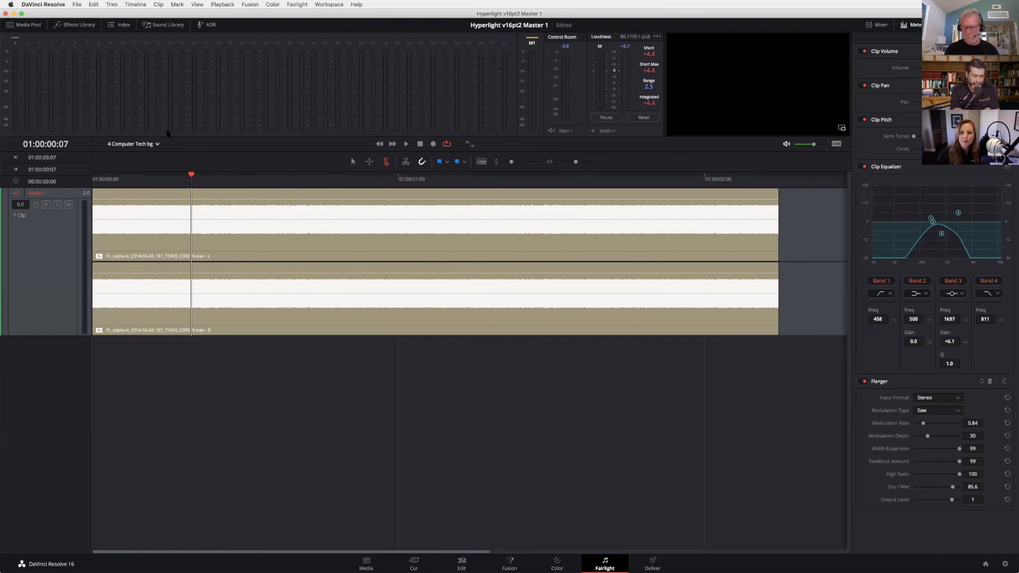
click(836, 143)
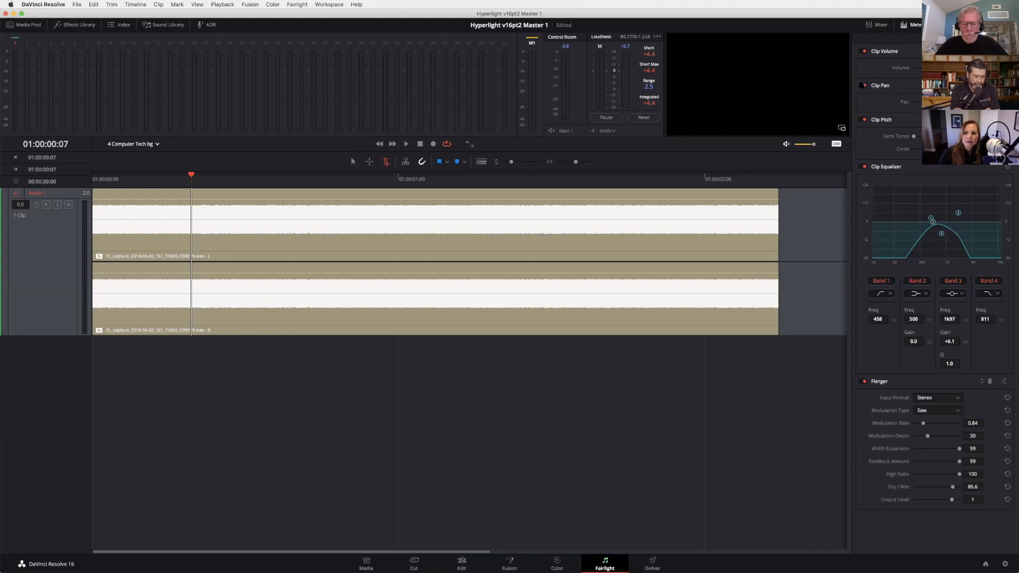
Step: Bypass the clip's pitch, equalizer and Flanger, and play the unprocessed sound from 01:00:00:07
click(863, 121)
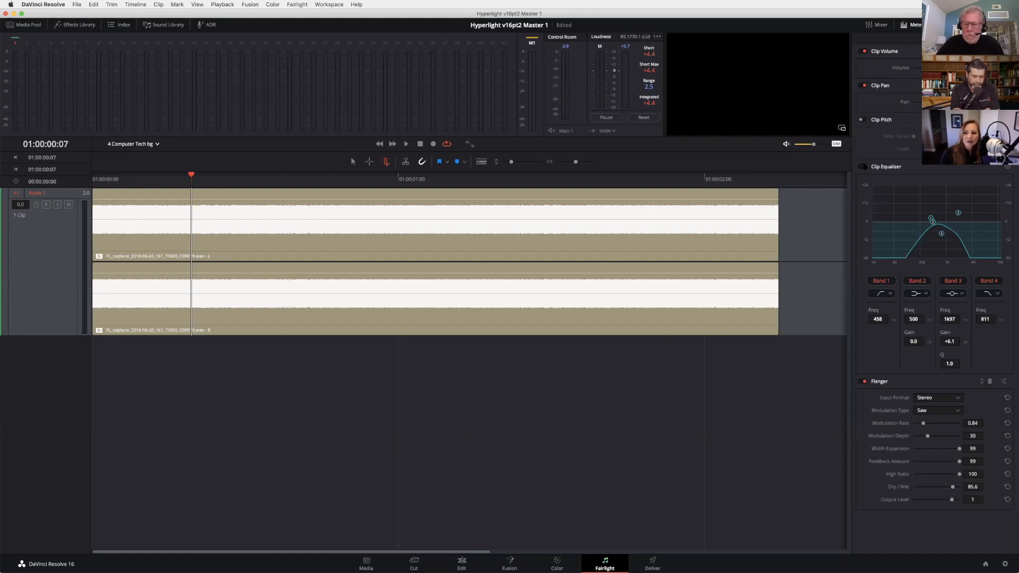
click(862, 167)
click(863, 381)
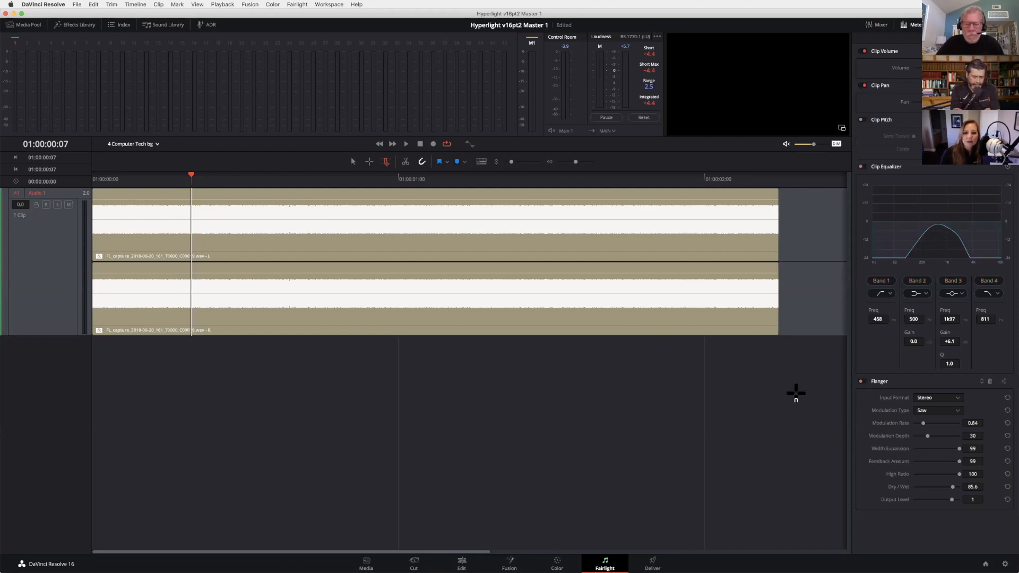
key(space)
key(space)
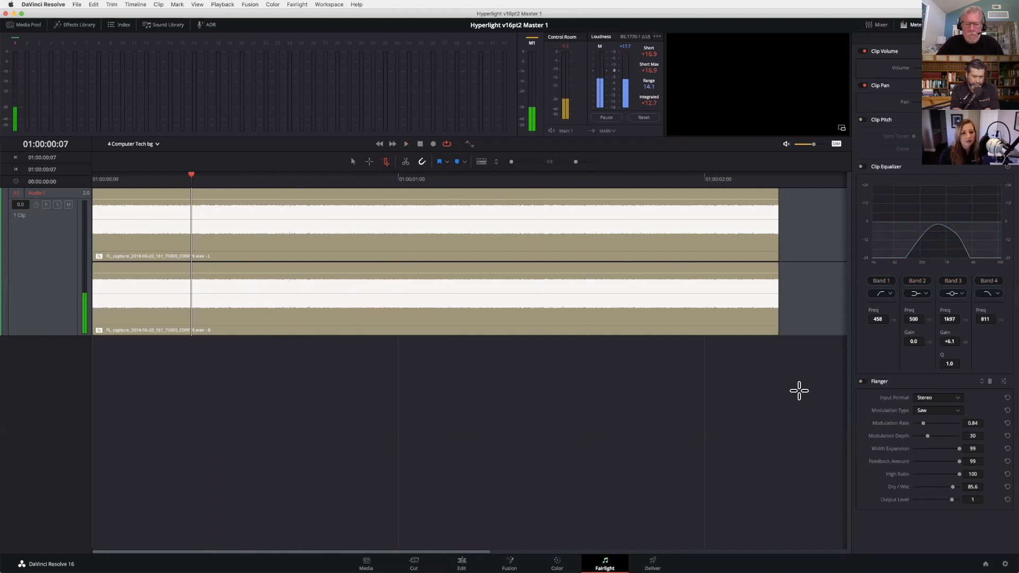
key(space)
key(space)
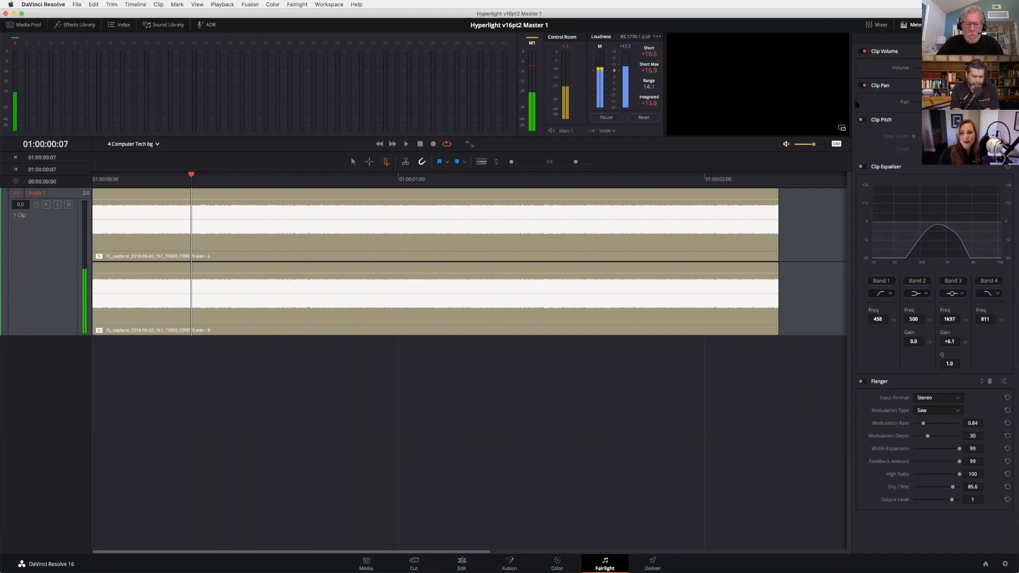
Step: Re-enable the clip's equalizer, pitch and Flanger, and play the processed sound again
click(861, 166)
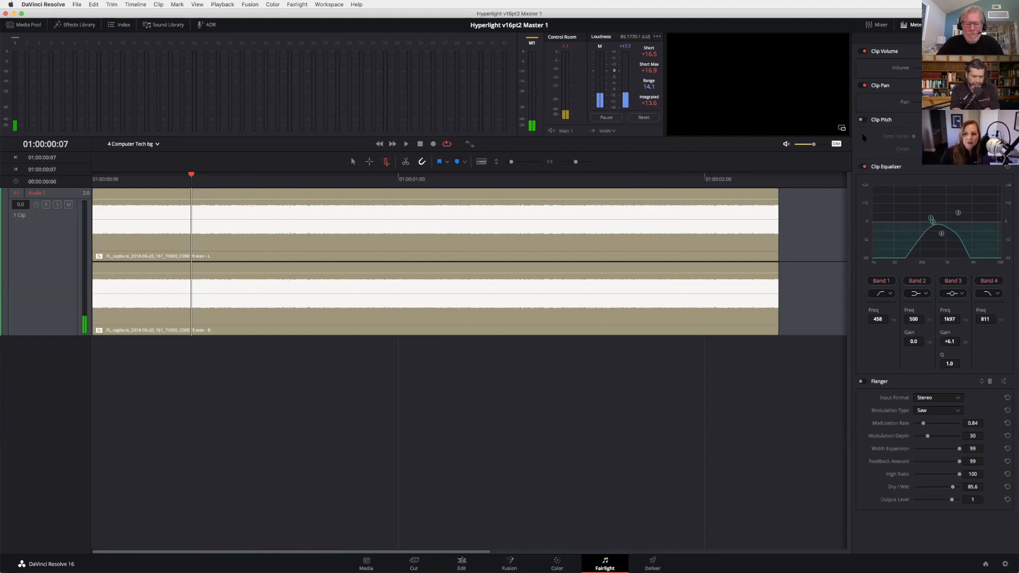
click(861, 119)
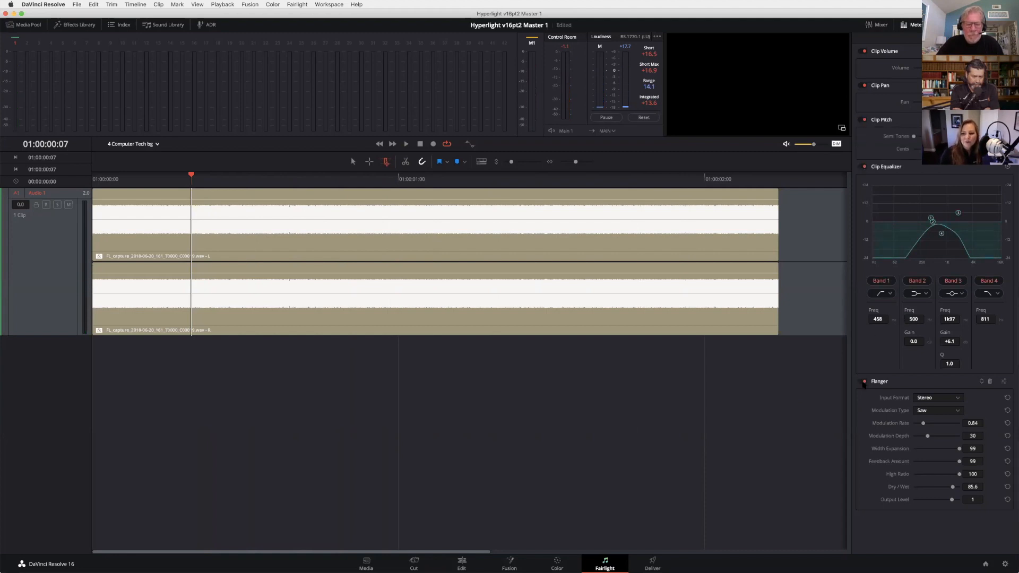
key(space)
key(space)
Step: Start bouncing the computer background clip to a file, with the Desktop as the destination folder
right_click(305, 223)
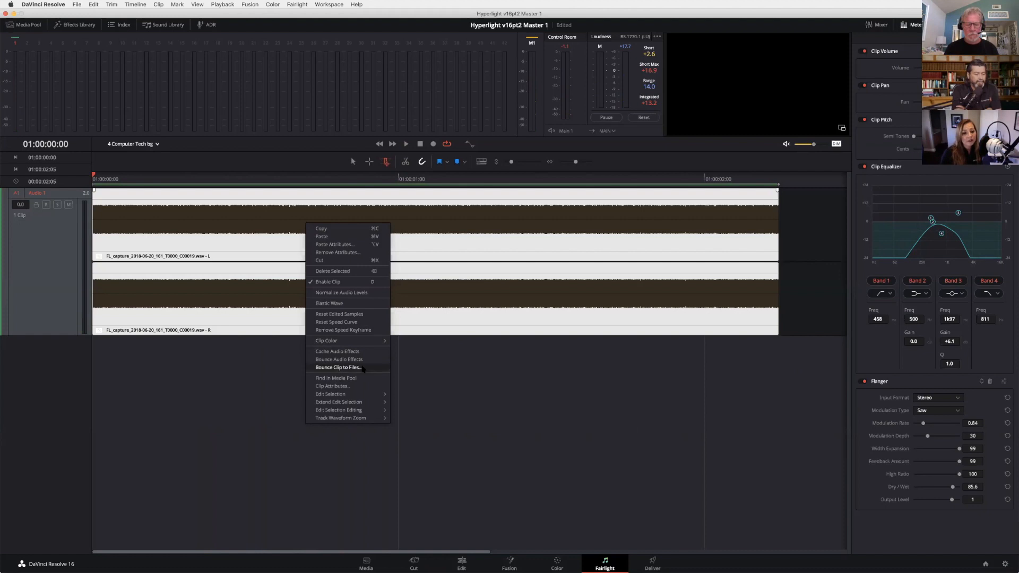
click(363, 369)
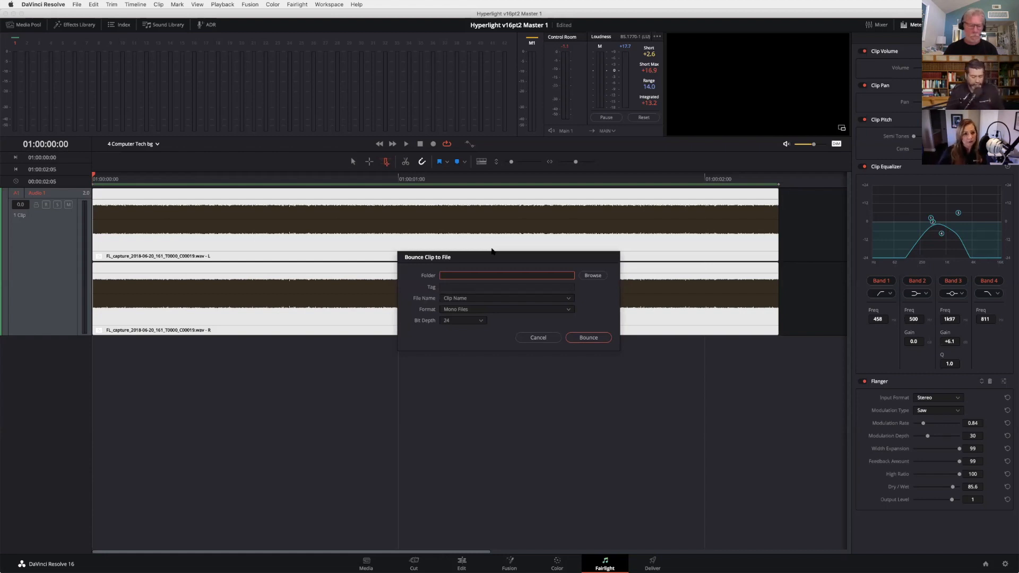
click(597, 276)
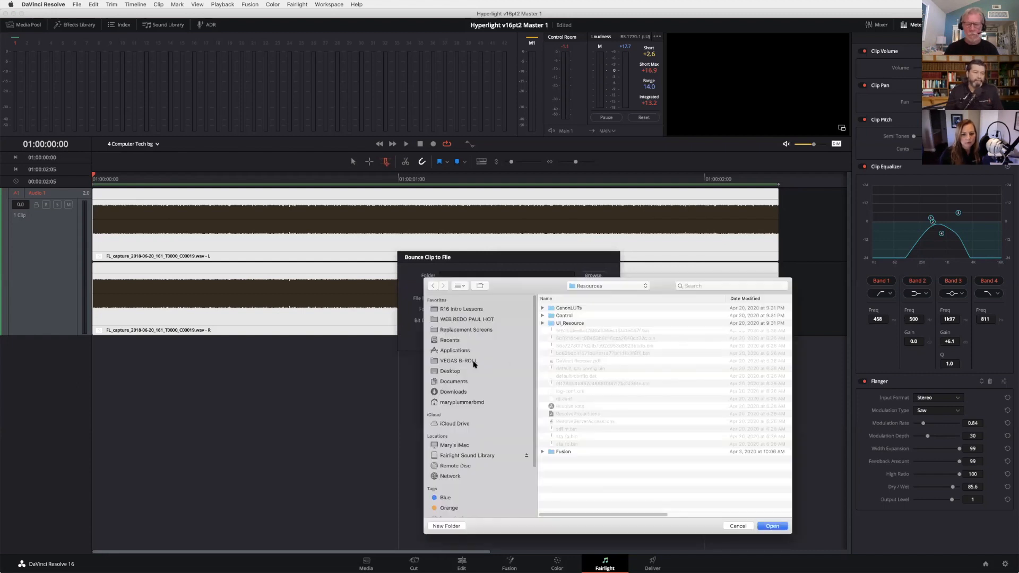
click(474, 372)
click(772, 526)
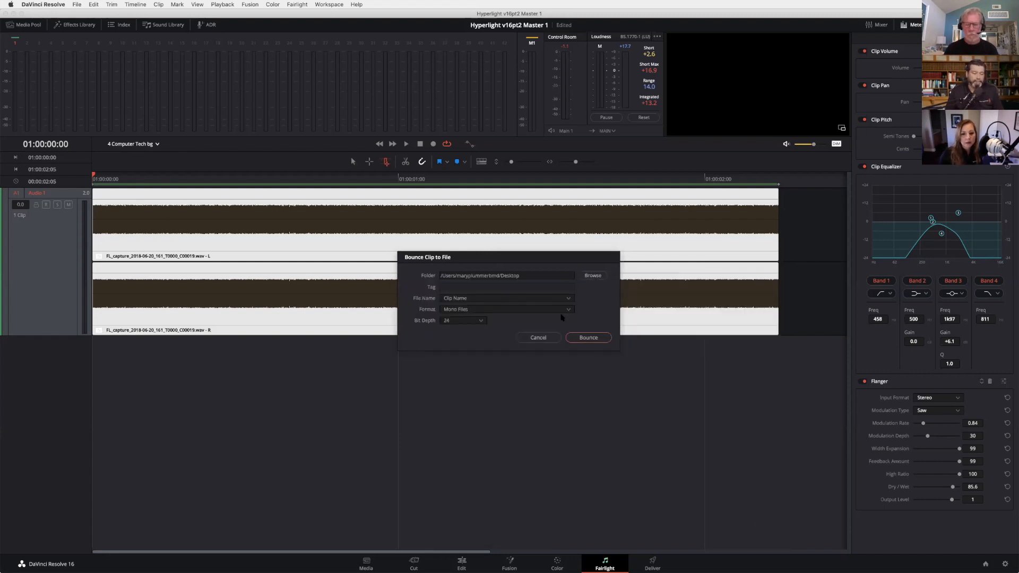
Step: Bounce the clip with Tag + Clip Name file naming, the tag "Computer warble" and the Multi-channel format
click(514, 301)
click(514, 318)
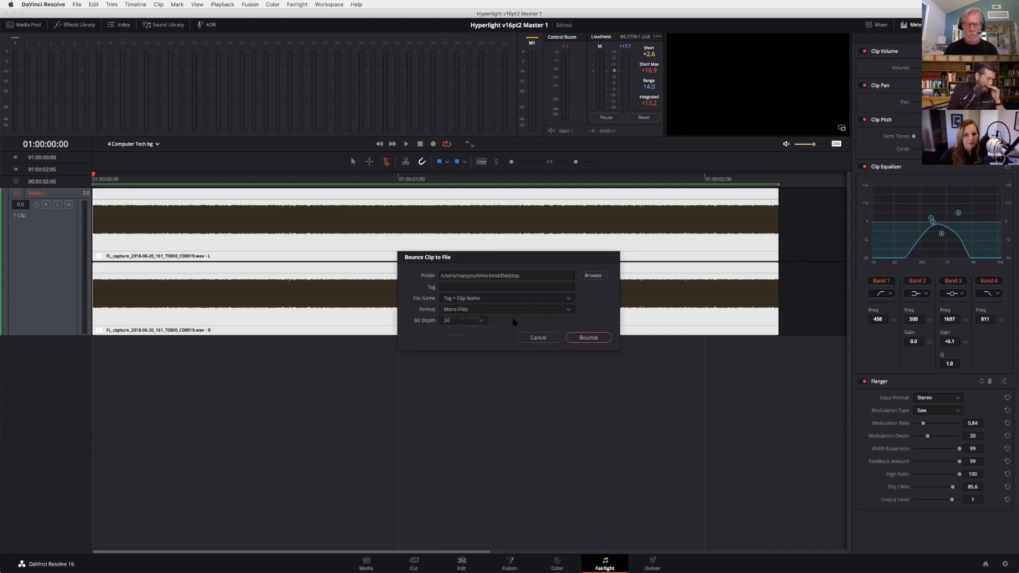
click(461, 288)
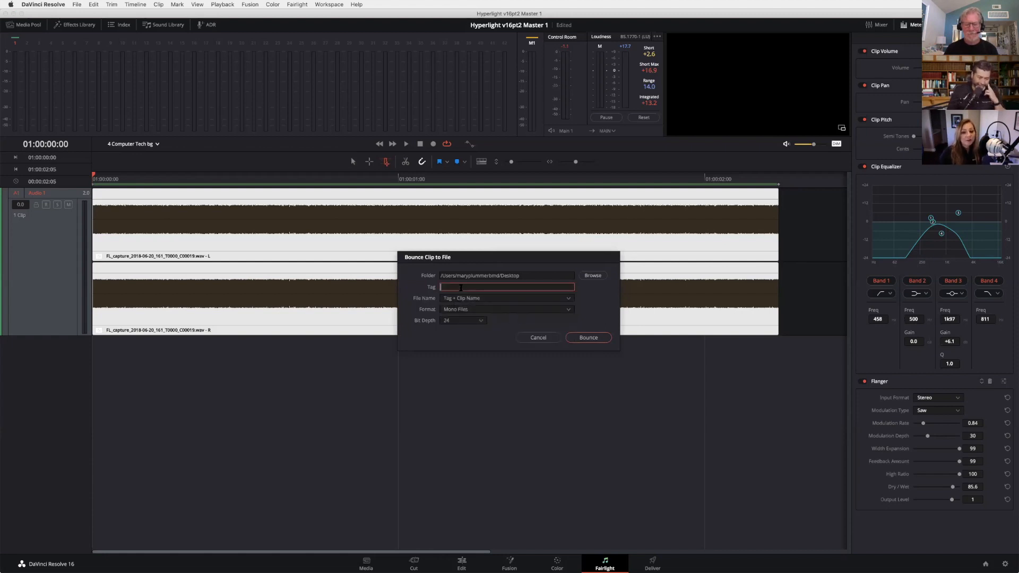
text(Computer warble)
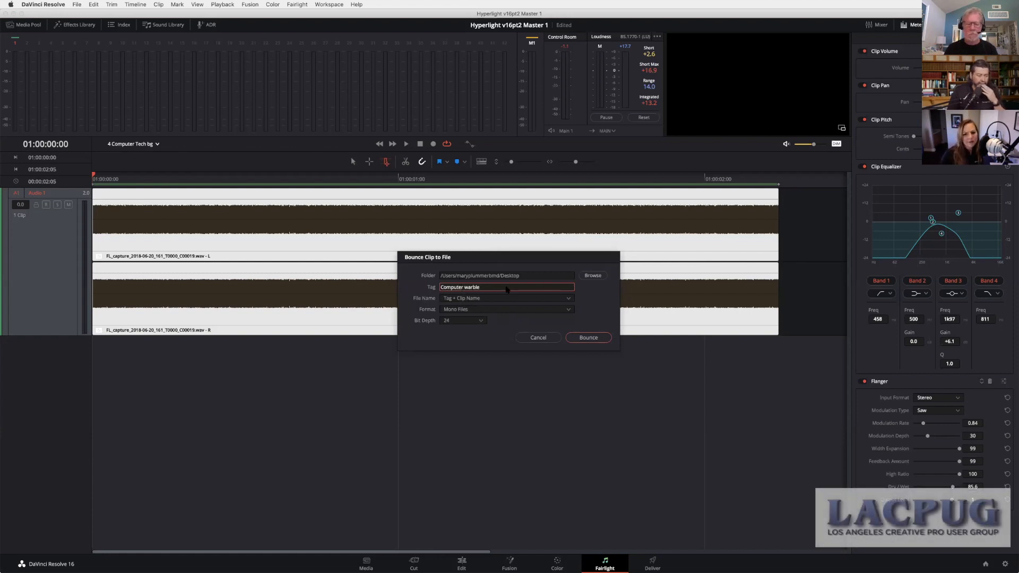
click(490, 309)
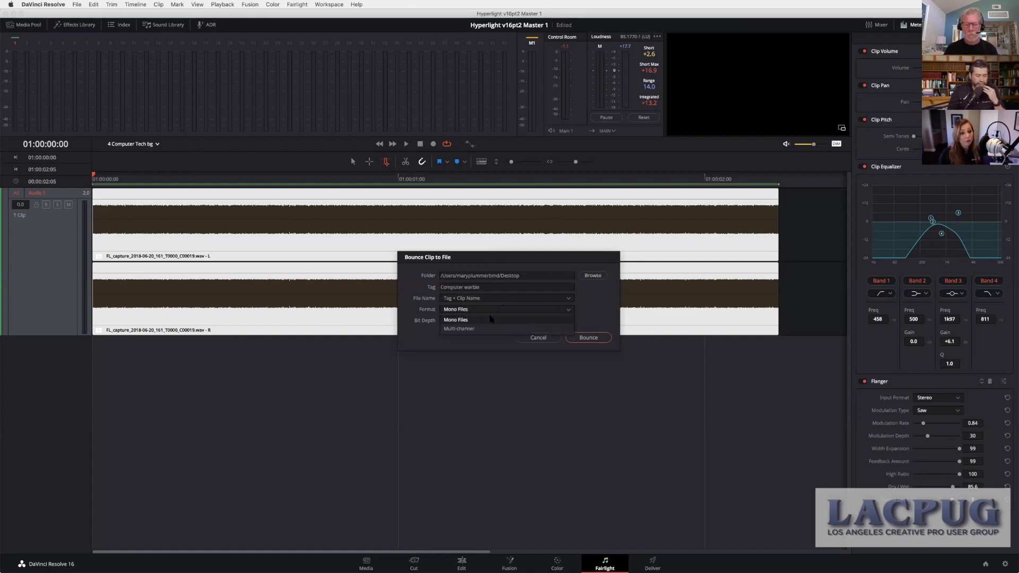
click(490, 329)
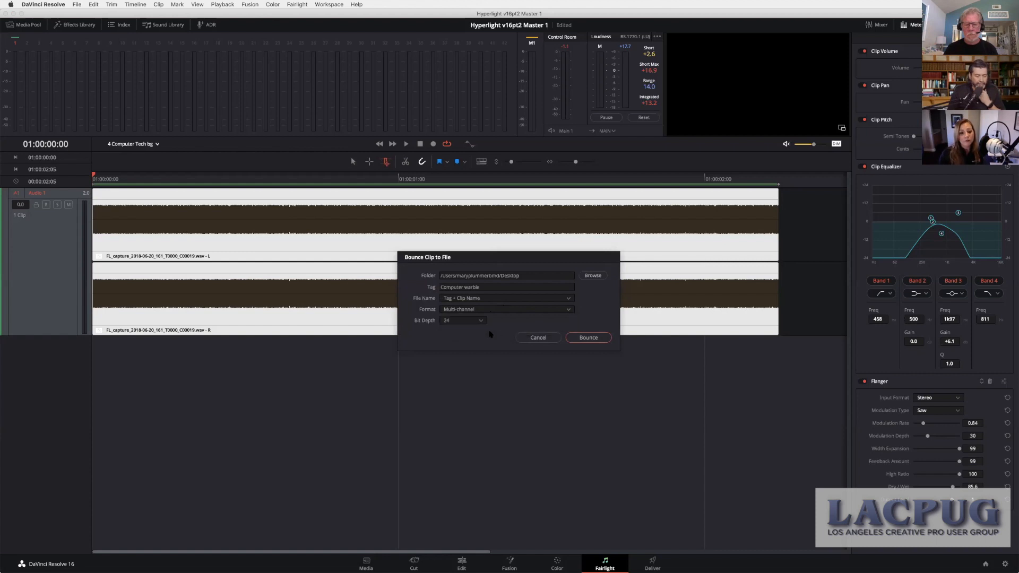
click(587, 338)
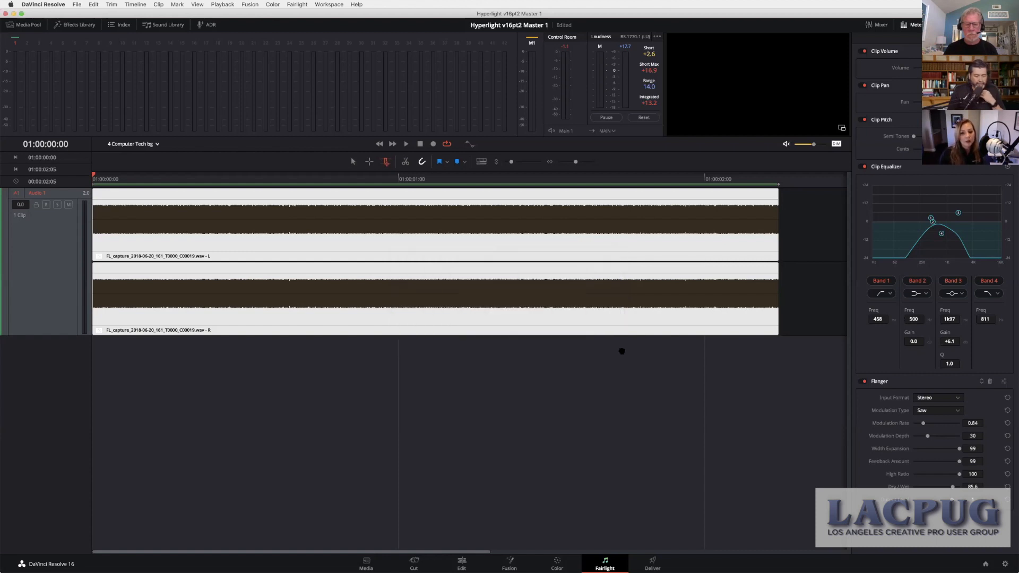
Step: Check the bounced Computer warble file on the desktop, and return to the computer background timeline
key(F11)
click(979, 363)
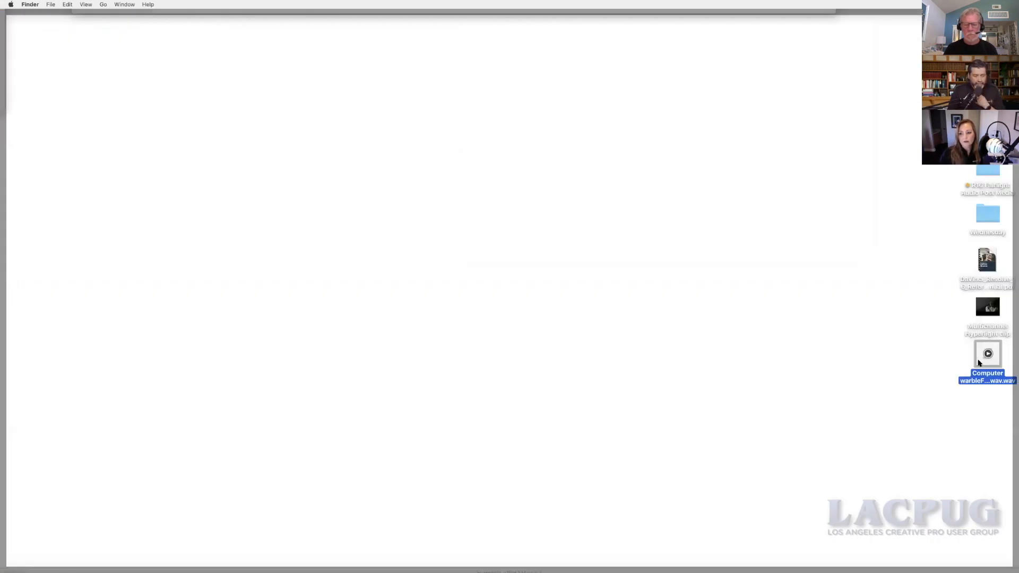
key(F11)
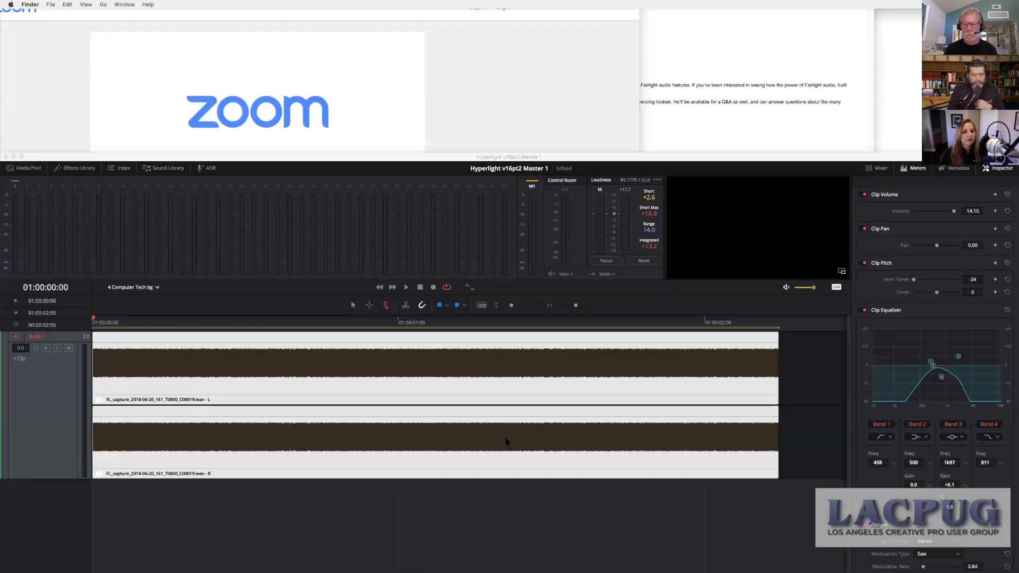
click(506, 439)
key(super+=)
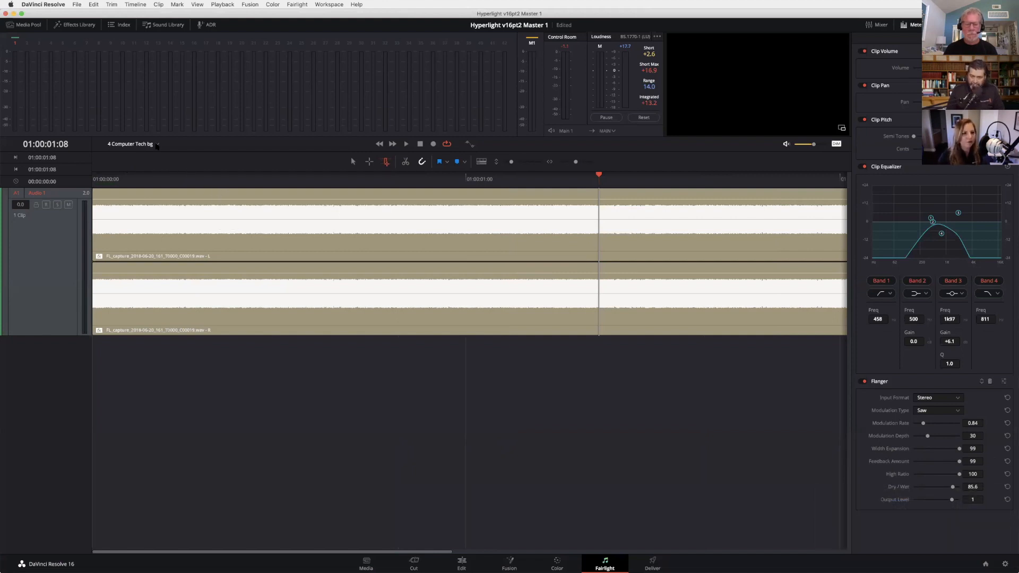
Step: On the Edit page, create a new timeline from the Multichannel Hyperlight video clip in the Additional Footage bin
click(462, 564)
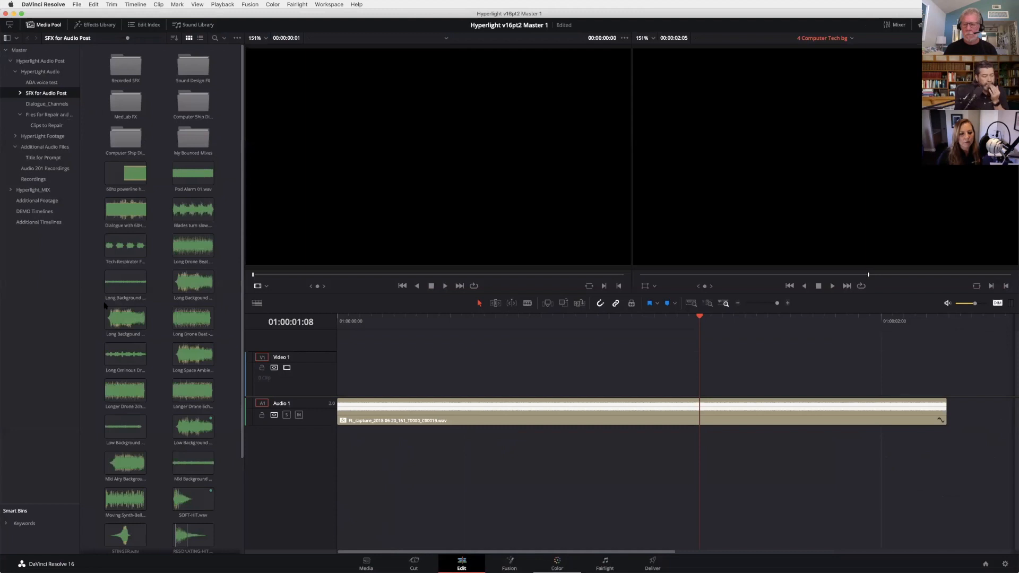
click(39, 221)
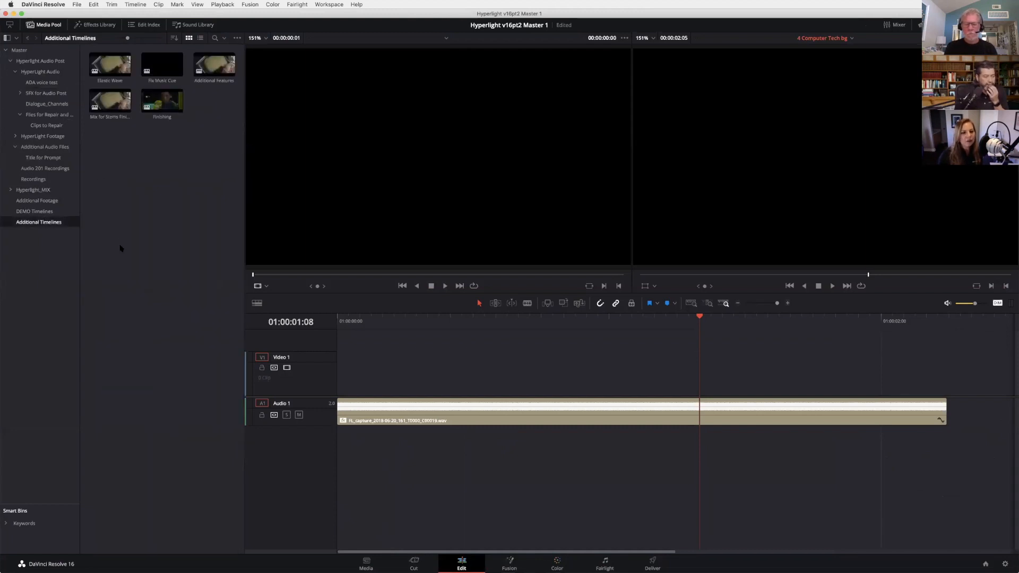
click(48, 200)
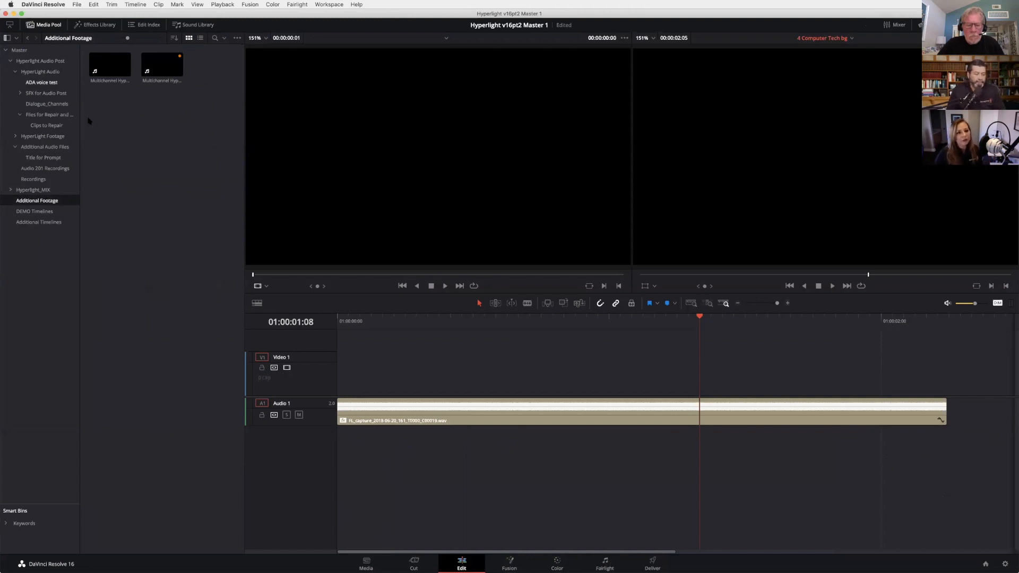
click(162, 64)
right_click(158, 57)
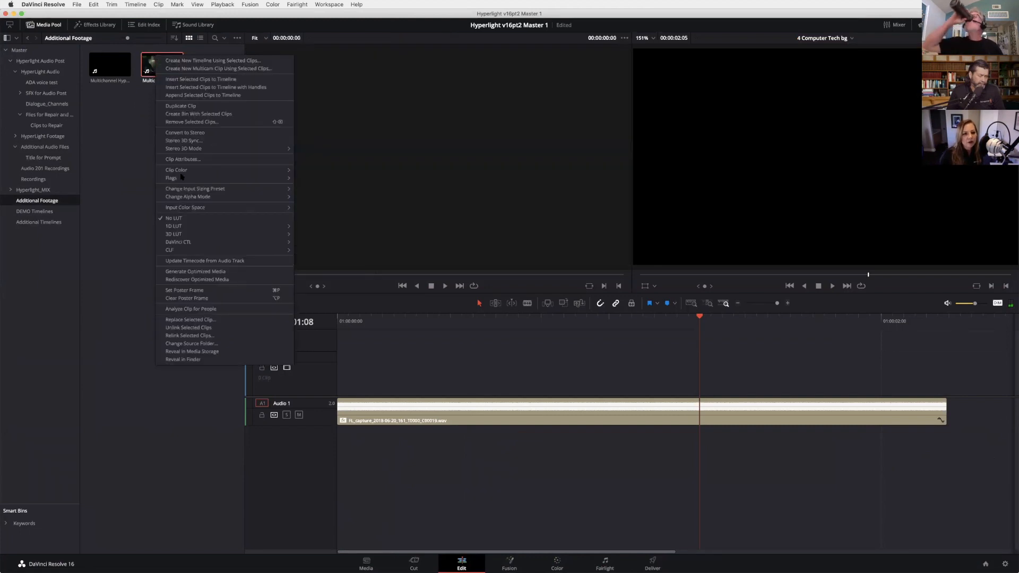
click(175, 61)
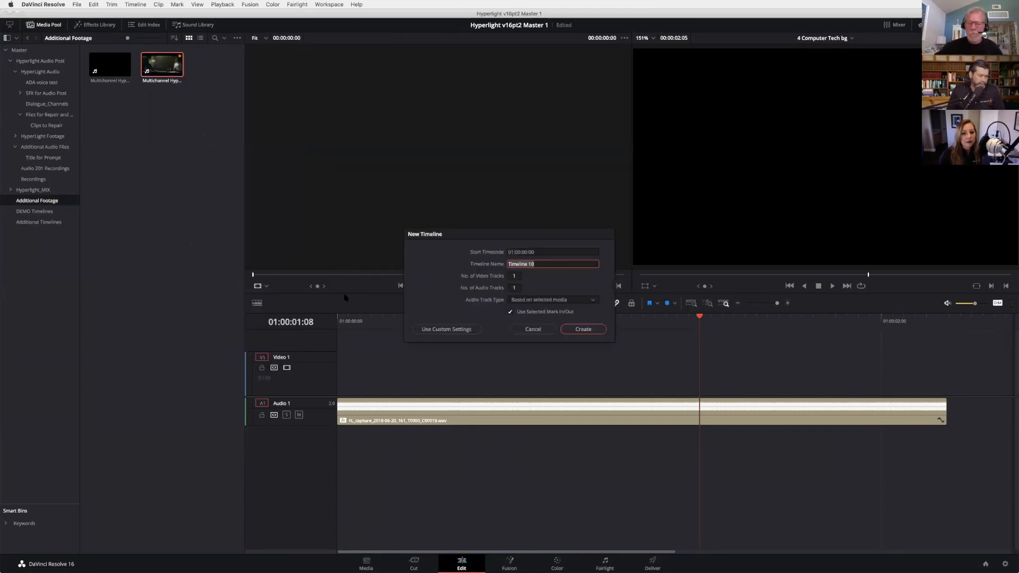
click(573, 328)
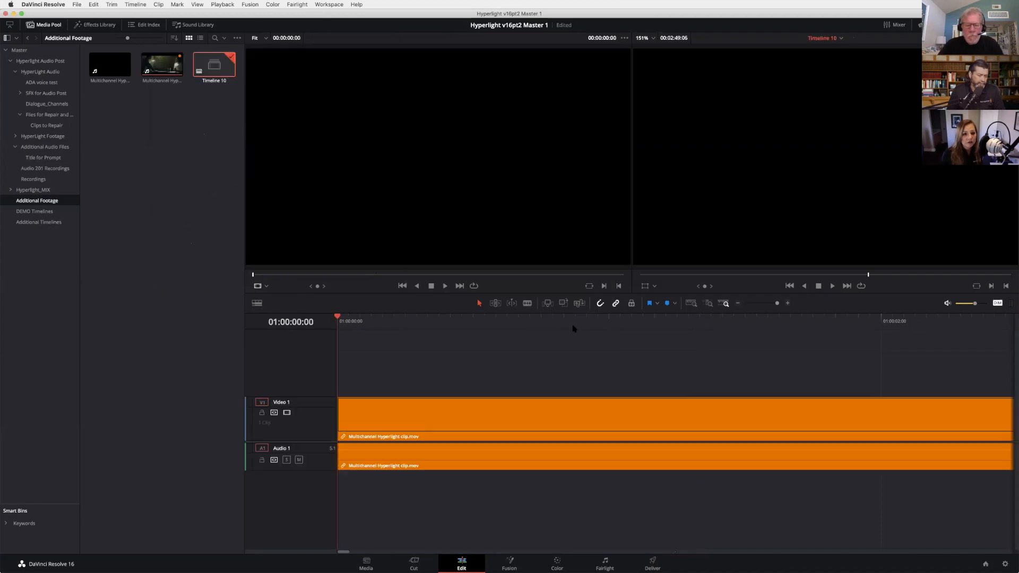
Step: Preview the new timeline's opening, open it on the Fairlight page, and enlarge the track to show its six channels
click(161, 66)
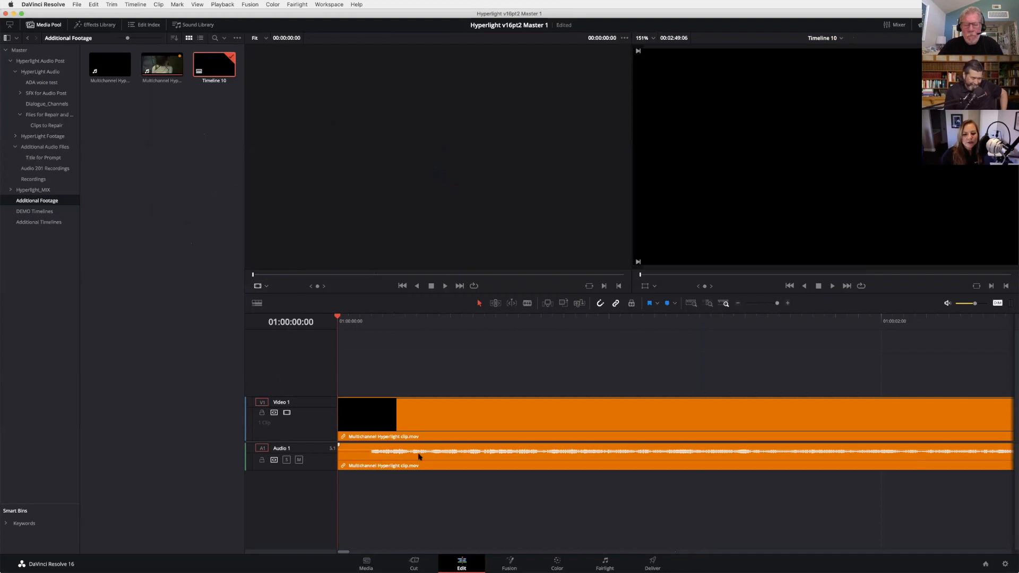
key(space)
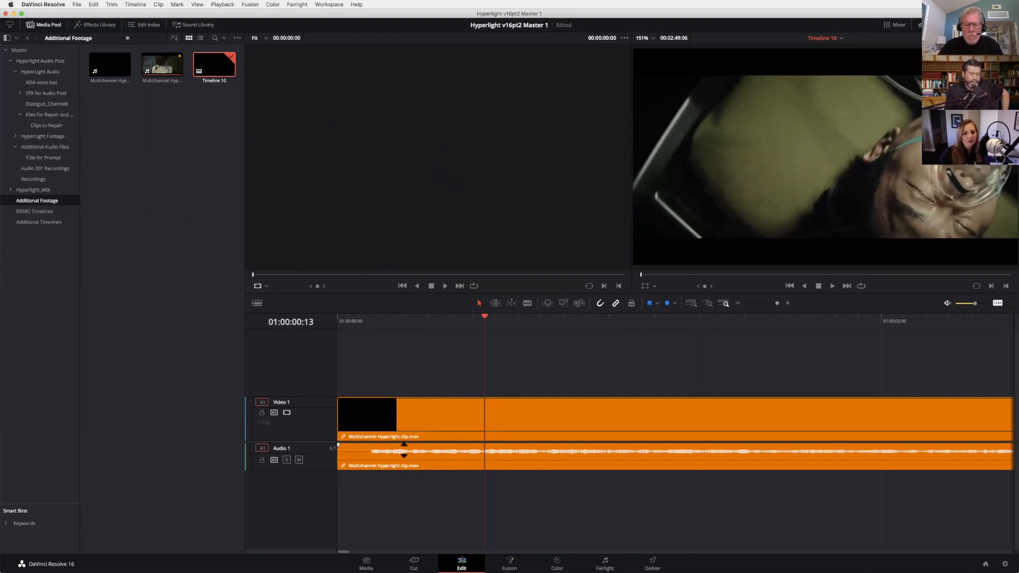
click(606, 564)
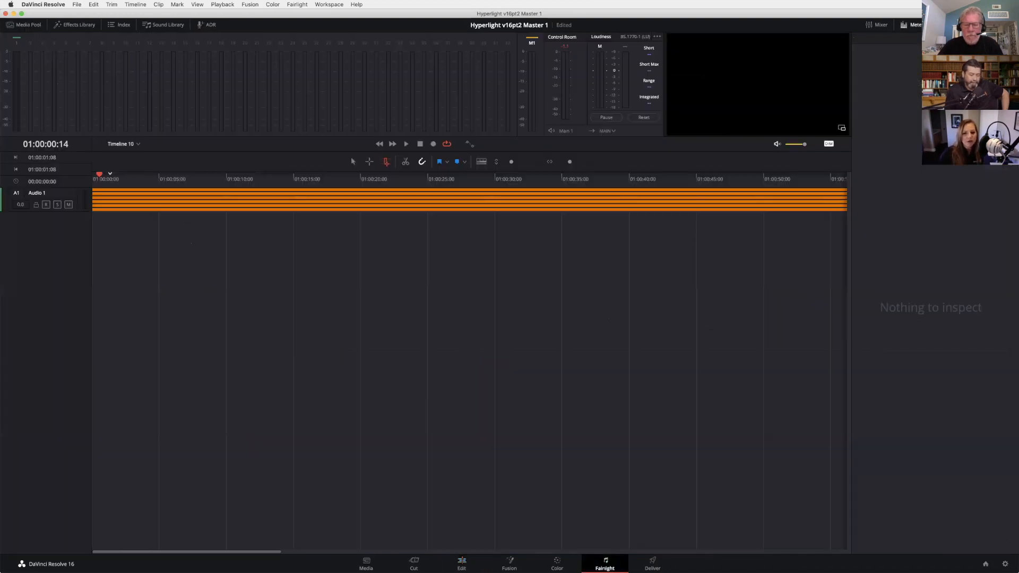
drag(513, 161, 524, 161)
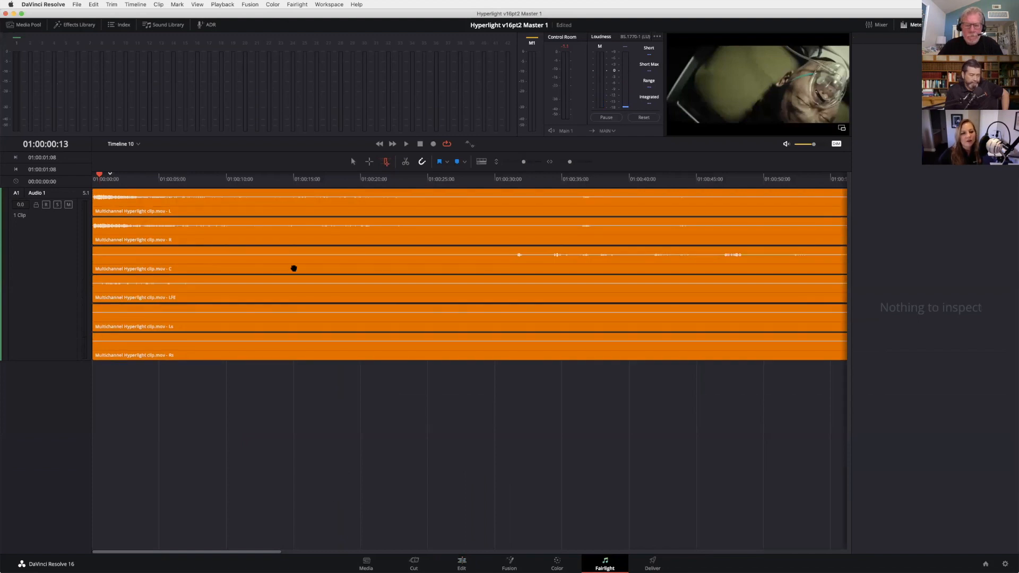
Step: Select the entire six-channel Multichannel Hyperlight clip on track A1
right_click(314, 255)
mouse_move(359, 372)
click(418, 378)
click(402, 409)
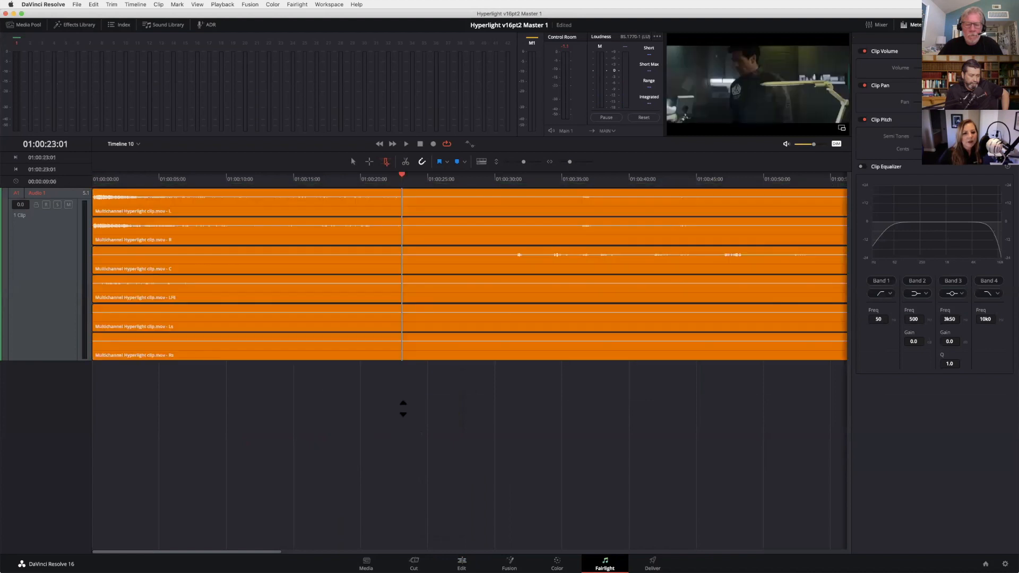
right_click(367, 324)
click(349, 419)
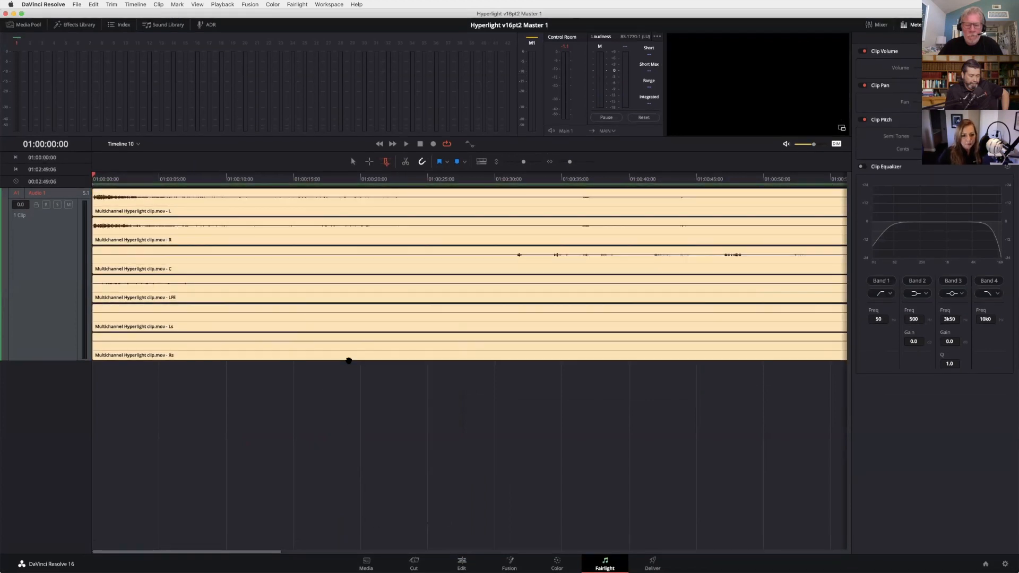
Step: Convert the 5.1 track Audio 1 to a linked group and shrink the track heights to fit all six tracks
drag(523, 162, 527, 161)
click(461, 464)
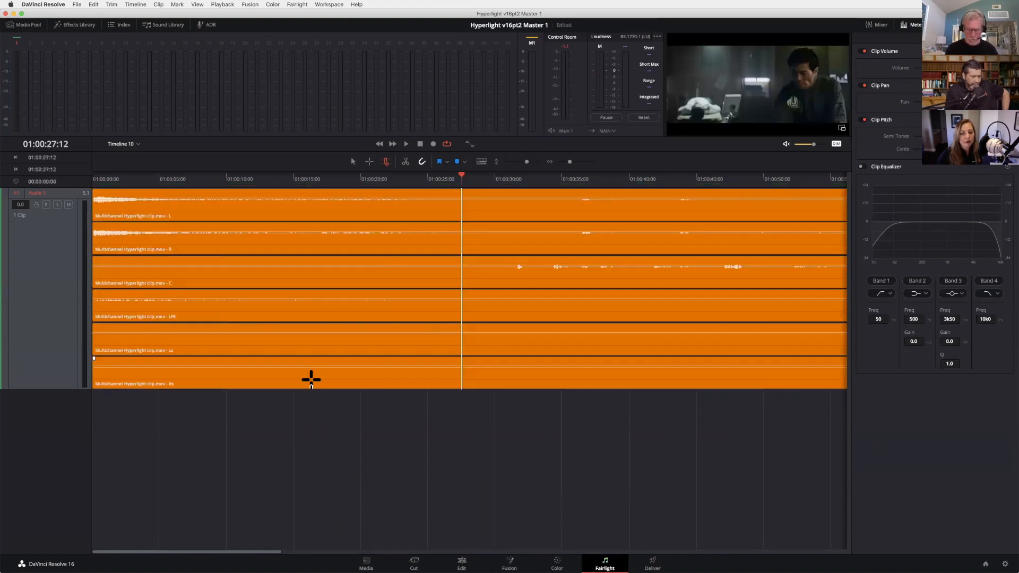
click(69, 245)
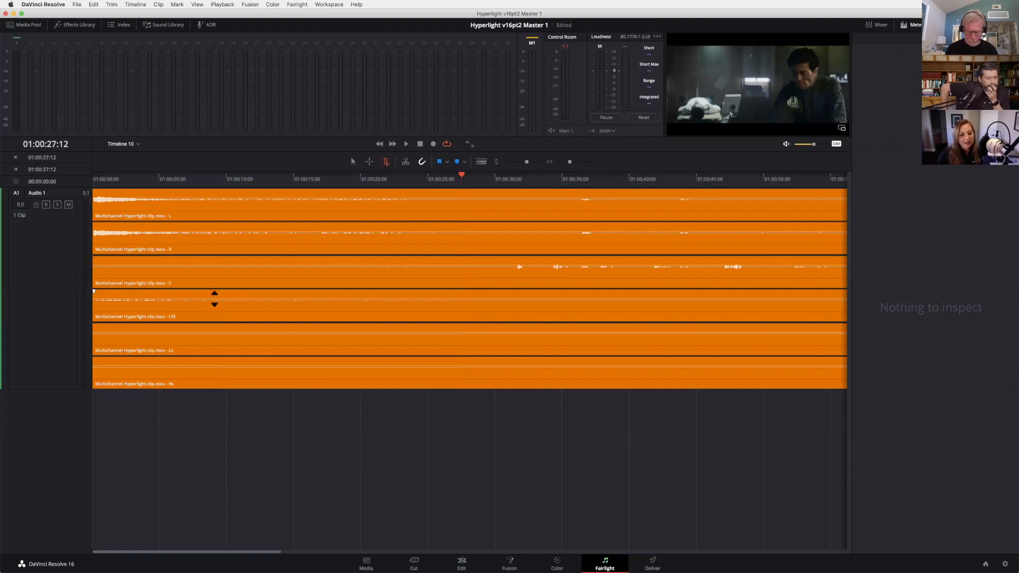
drag(140, 265, 472, 264)
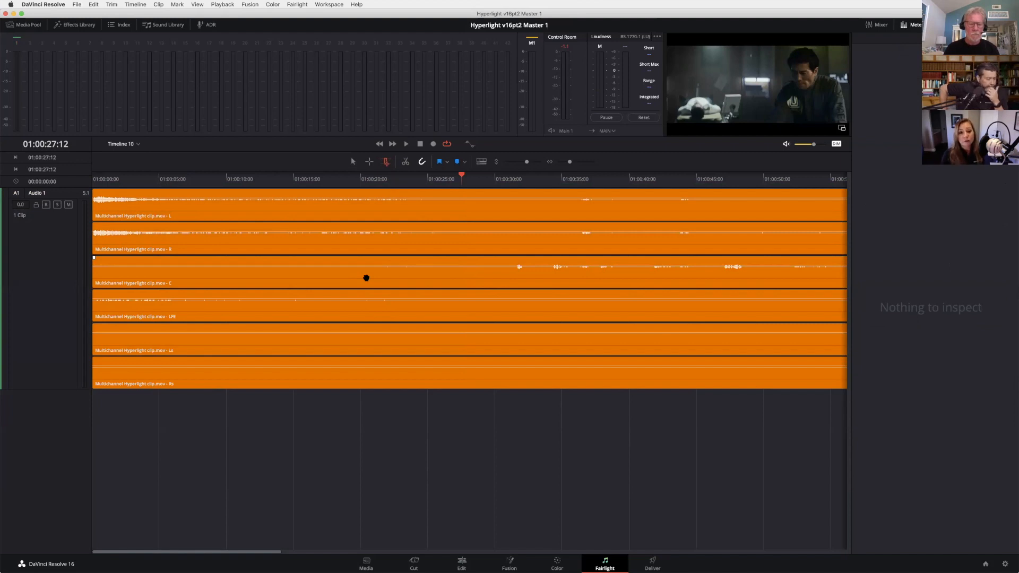
right_click(54, 237)
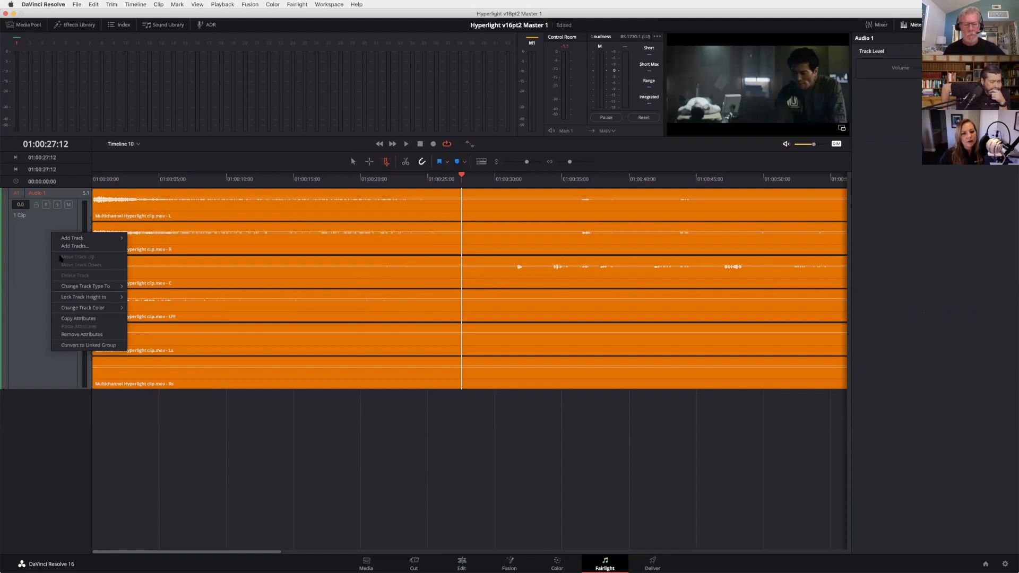
click(115, 345)
key(shift+z)
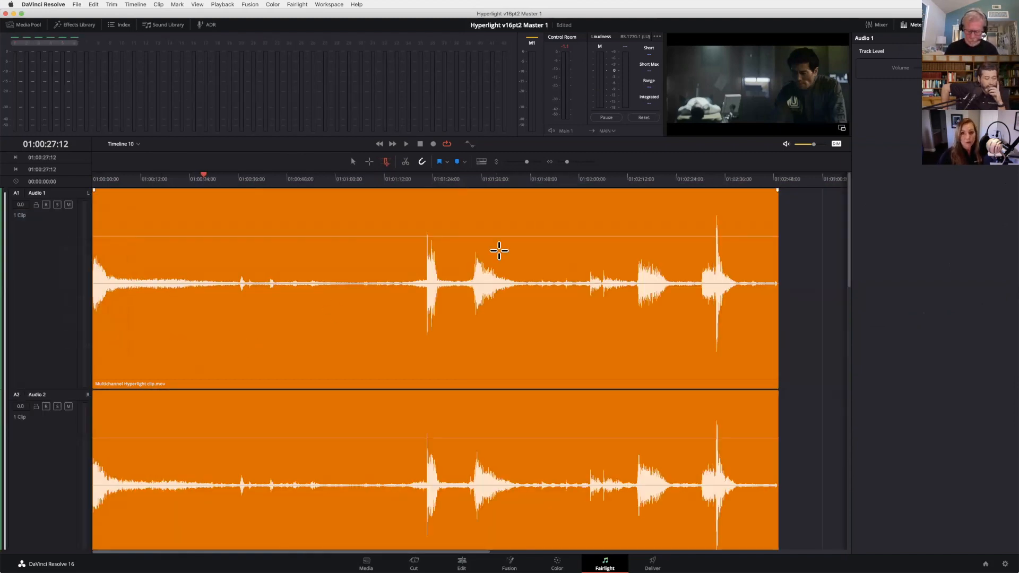
drag(526, 163, 507, 164)
click(59, 221)
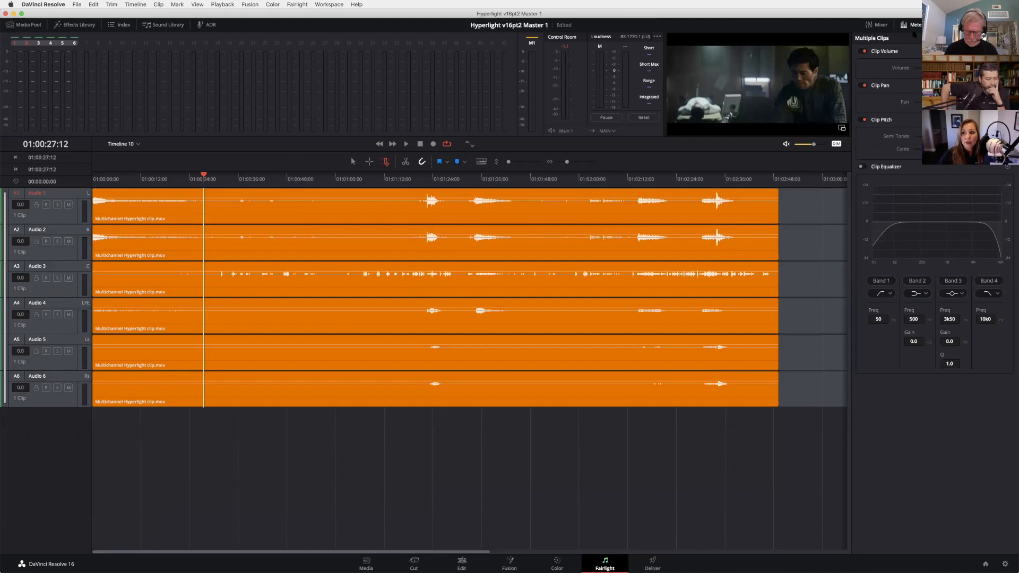
Step: Show the mixer, play a moment of the linked tracks, and check the surround pan settings of Audio 1
click(874, 25)
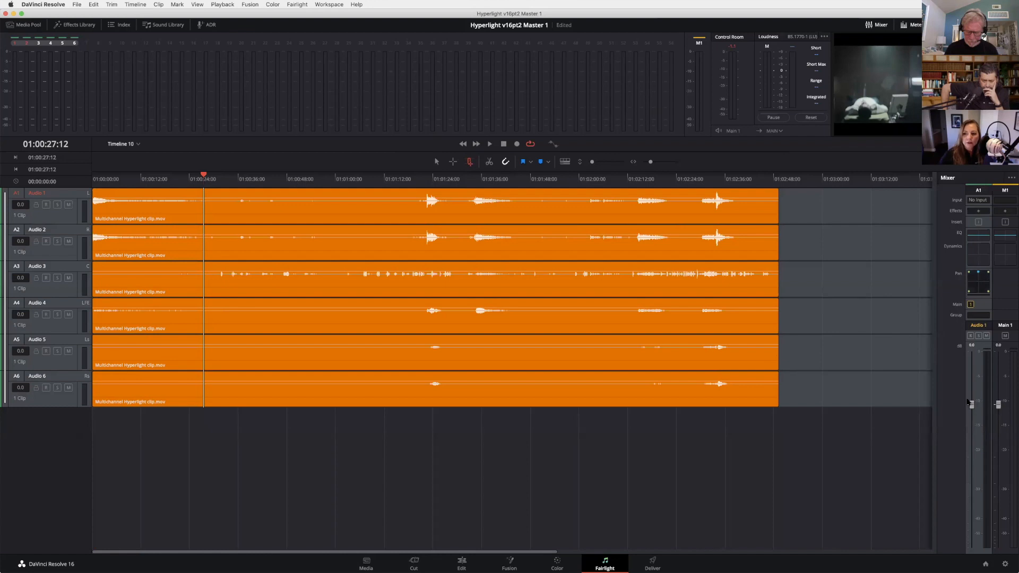
key(space)
key(space)
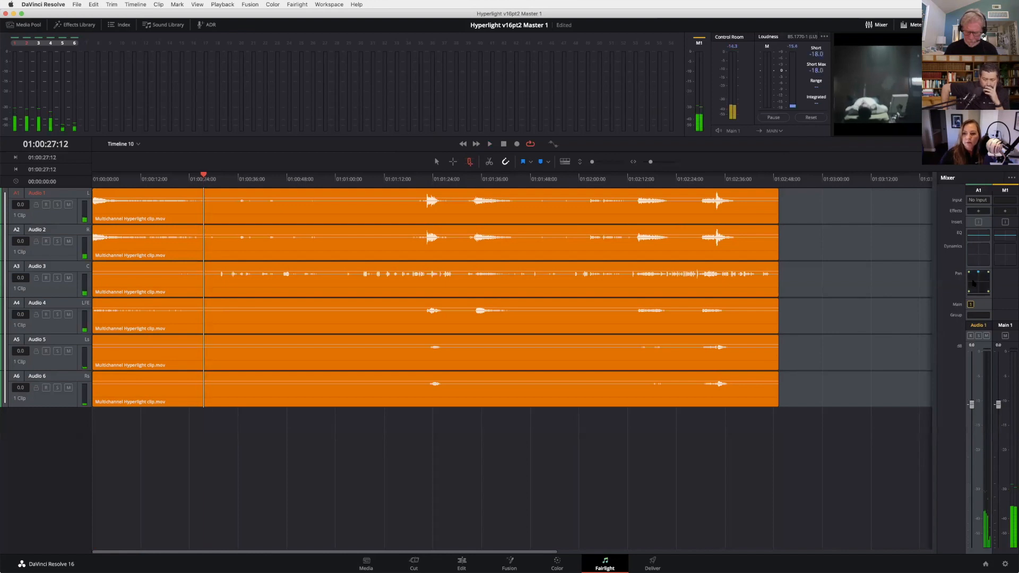
double_click(973, 283)
drag(517, 214, 627, 213)
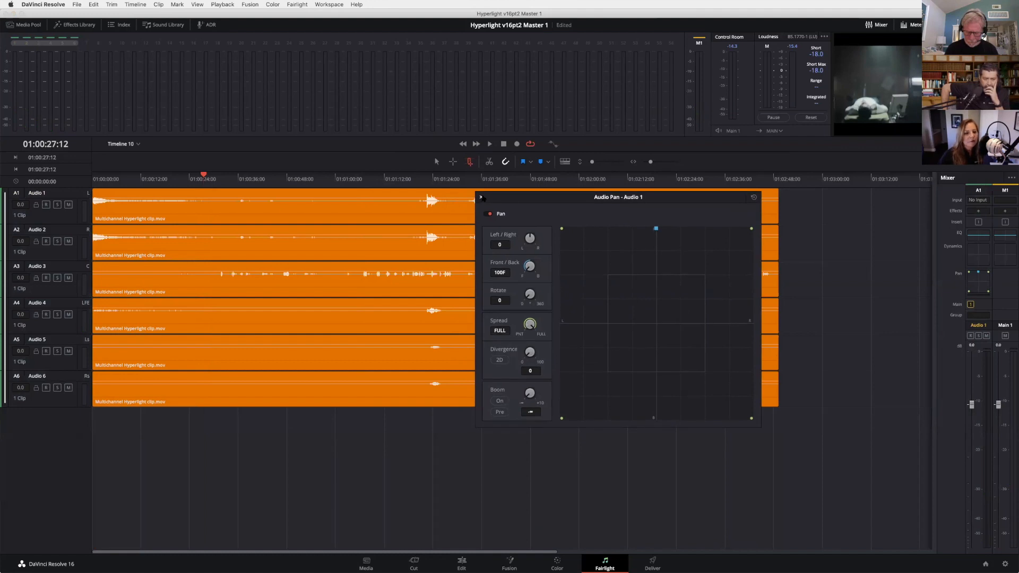
click(481, 198)
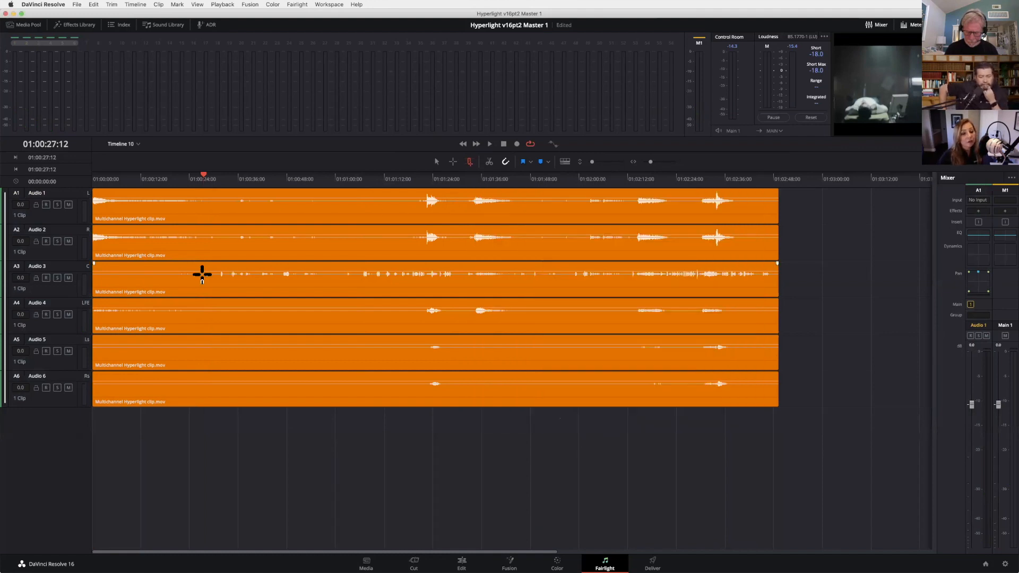
Step: Raise the clip volume on the center-channel track Audio 3, and bring it back down
drag(204, 269, 205, 265)
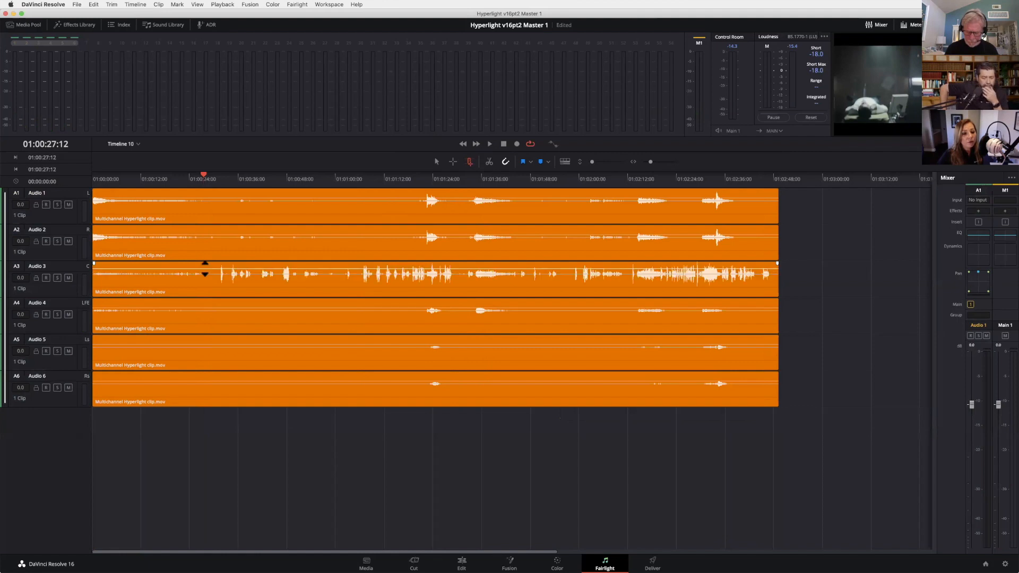
drag(262, 308, 260, 308)
click(306, 290)
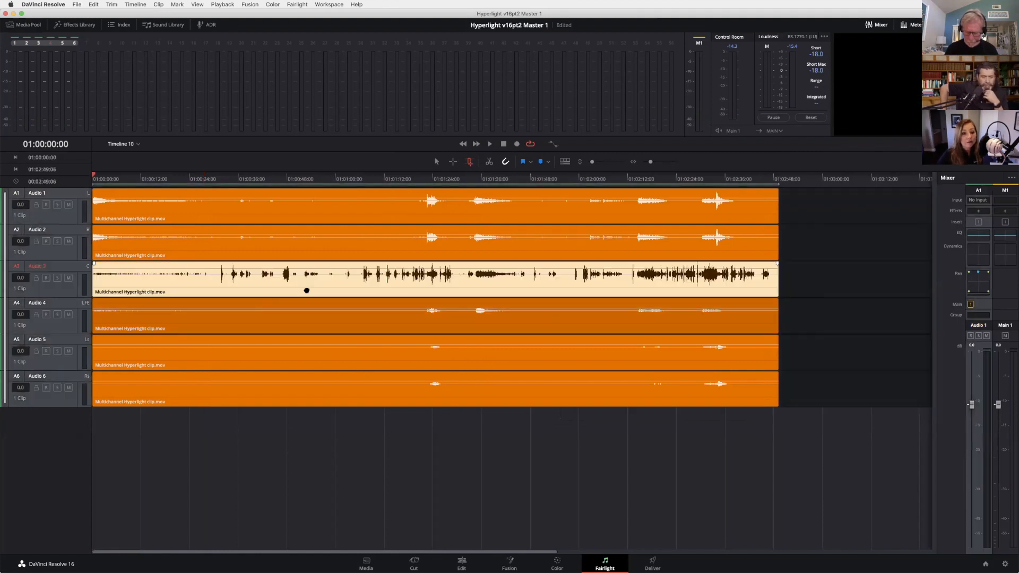
mouse_move(307, 276)
mouse_down()
mouse_move(308, 288)
mouse_move(309, 272)
mouse_up()
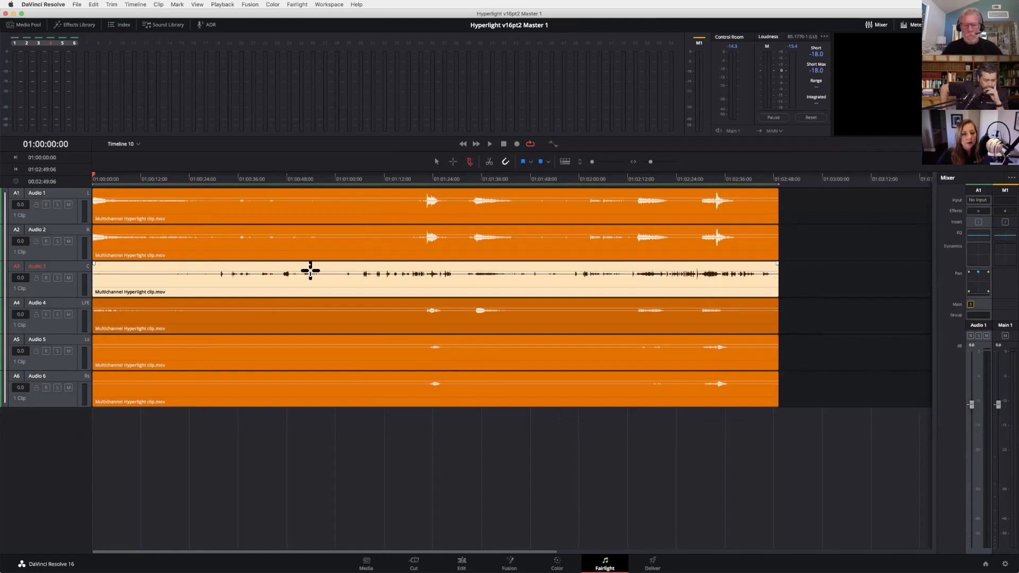
Step: Unlink Audio 1 through Audio 6 in the Link Group settings and close them
click(262, 418)
click(297, 4)
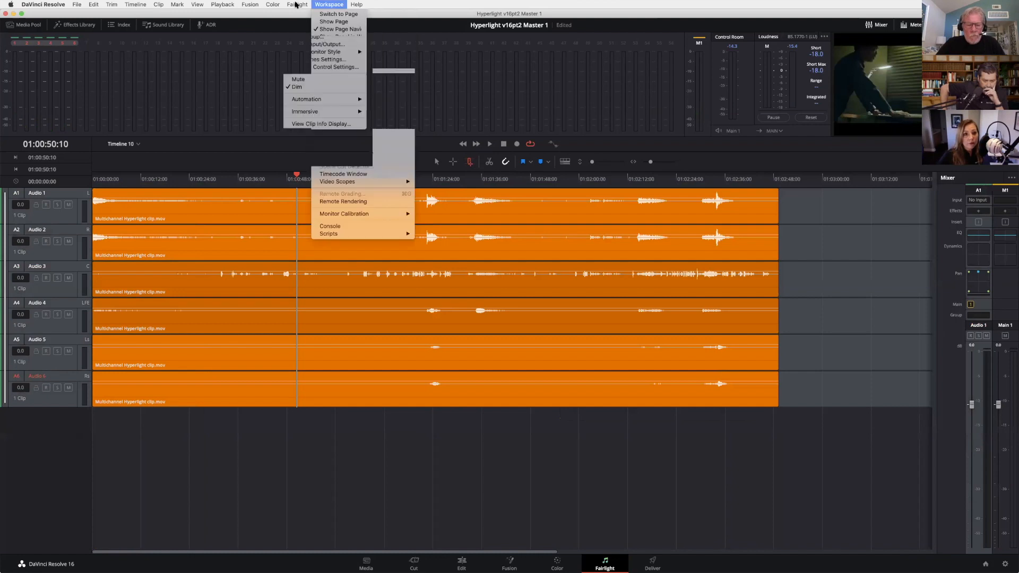
click(305, 36)
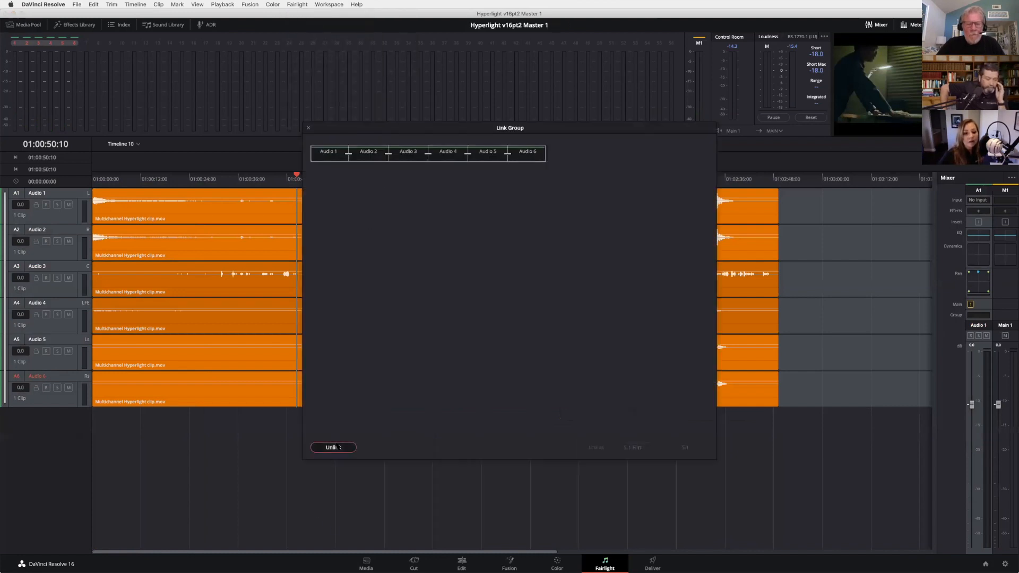
click(332, 448)
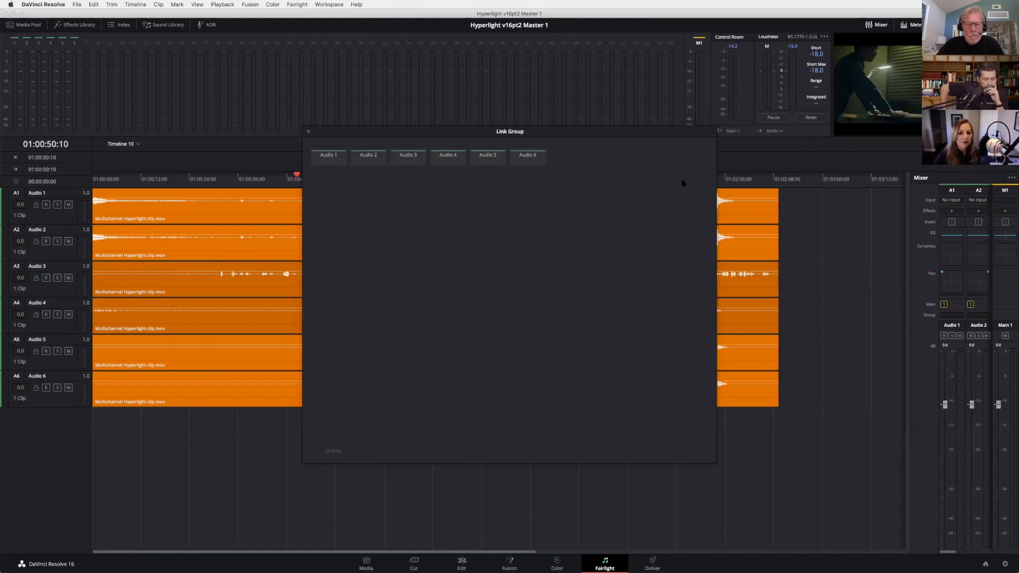
drag(321, 136, 344, 192)
click(332, 184)
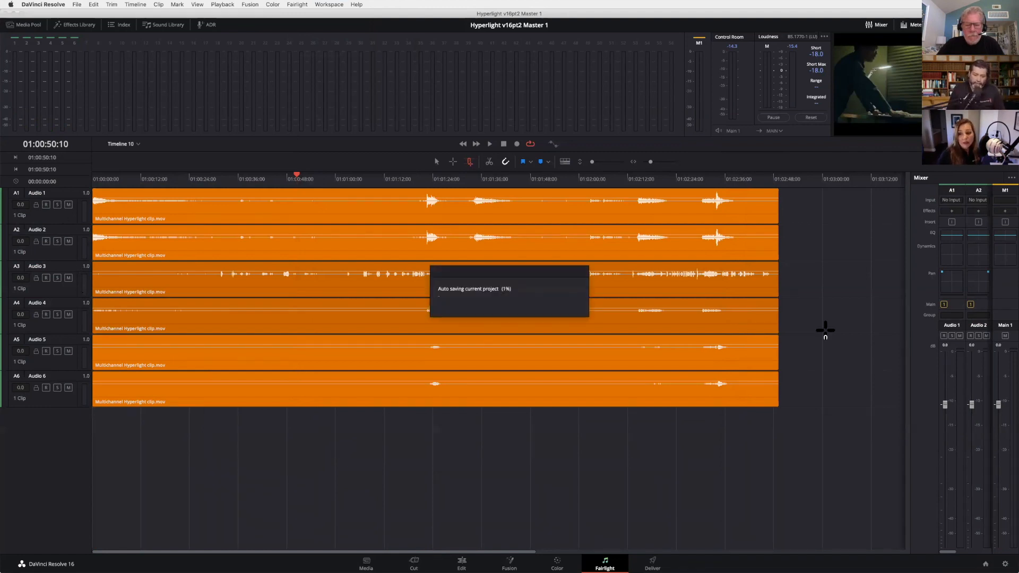
Step: Widen the mixer to show all six channel strips, and raise the clip volume on Audio 3
drag(909, 322, 810, 302)
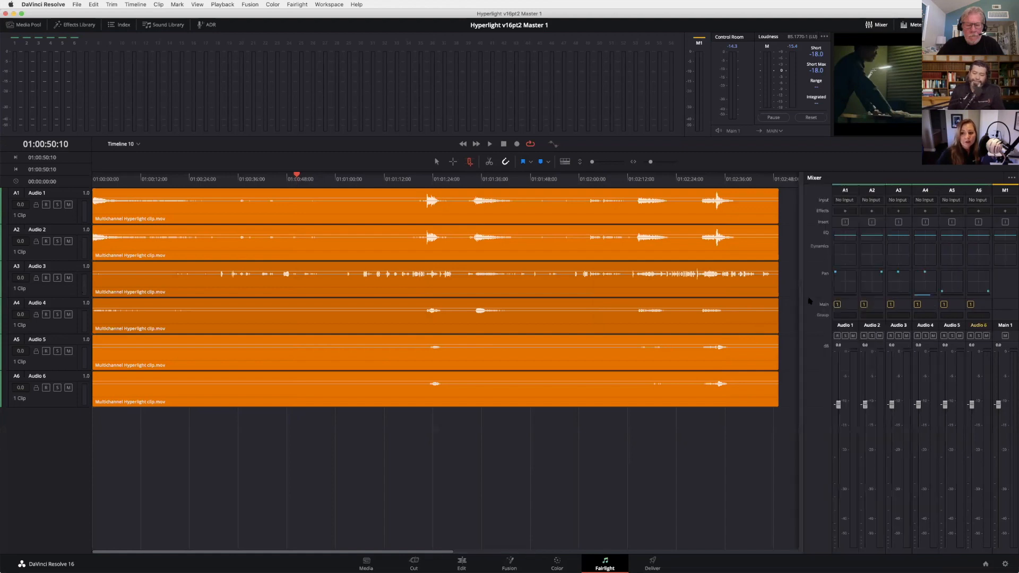
click(341, 291)
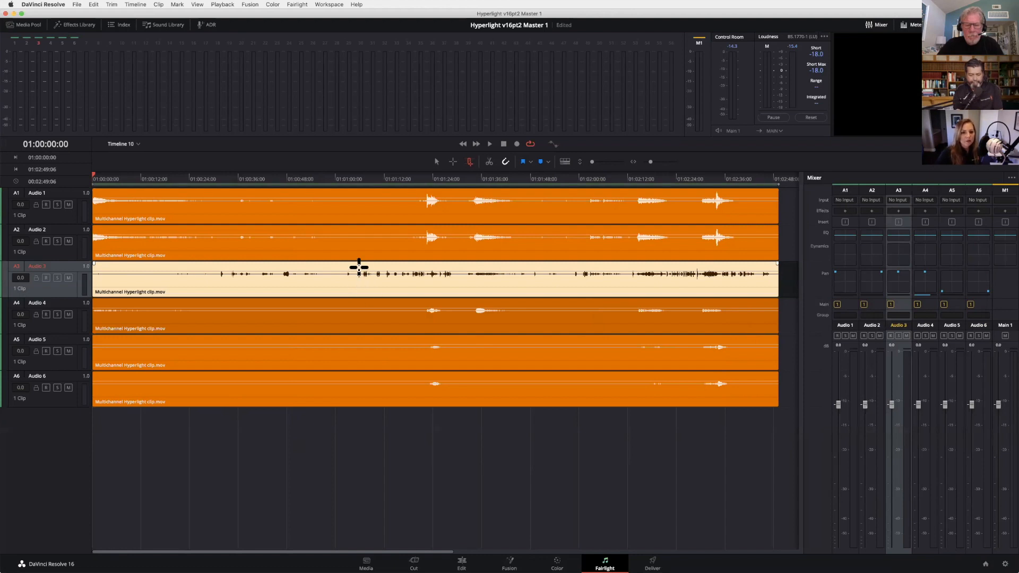
drag(361, 280, 364, 268)
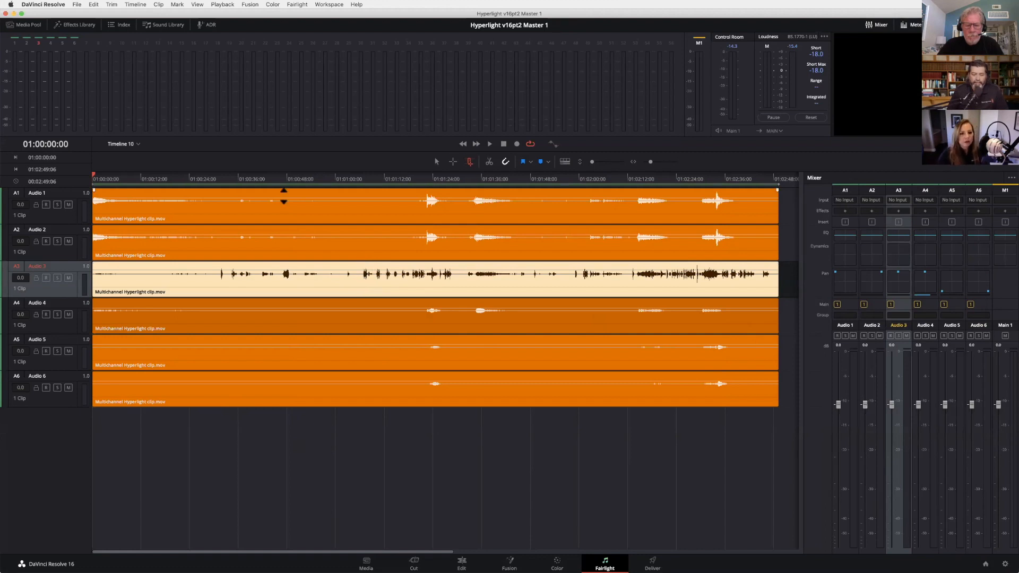
Step: Select the clips on tracks Audio 2 through Audio 6 and delete them
drag(311, 456, 292, 289)
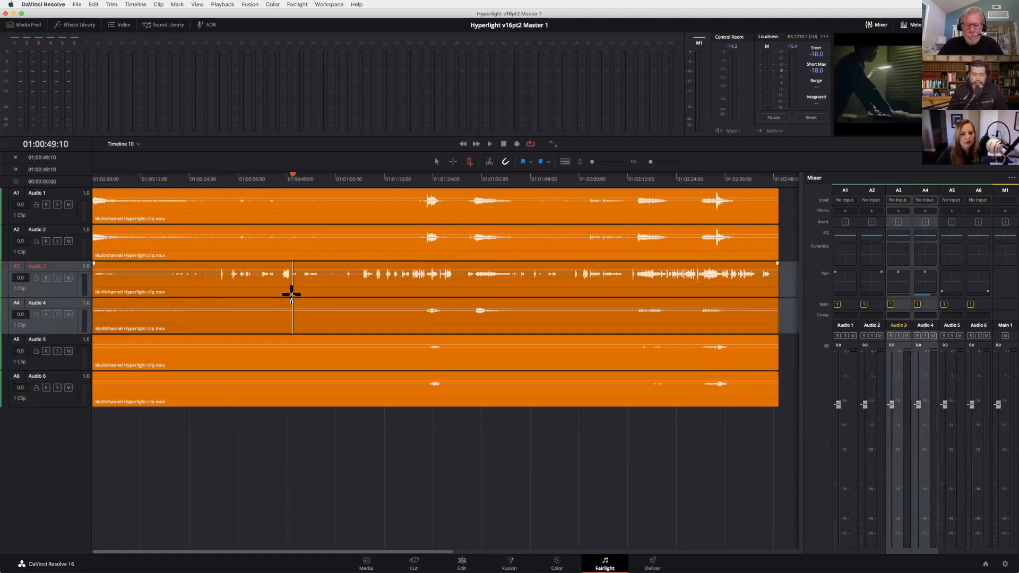
click(437, 162)
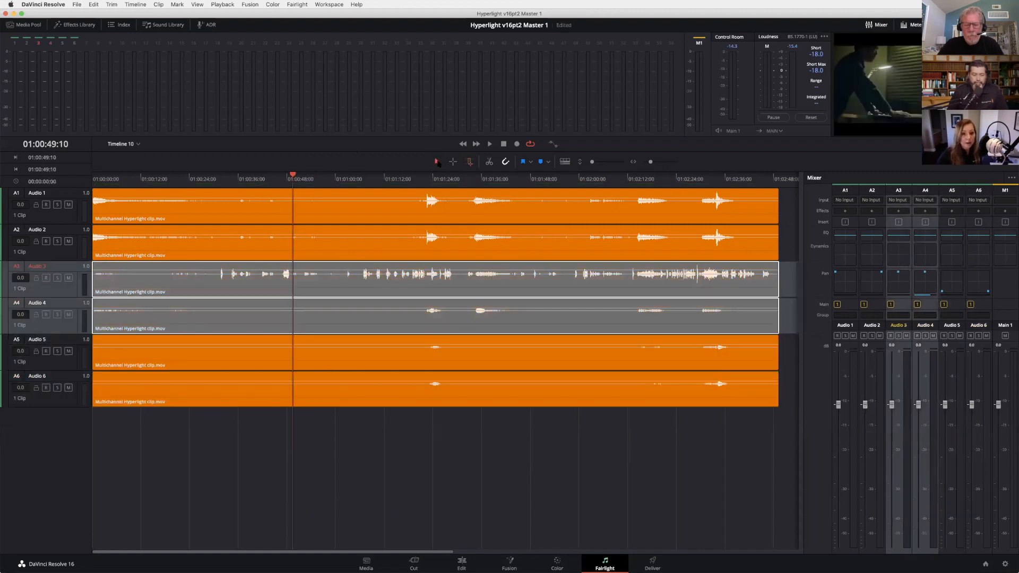
drag(376, 431, 355, 251)
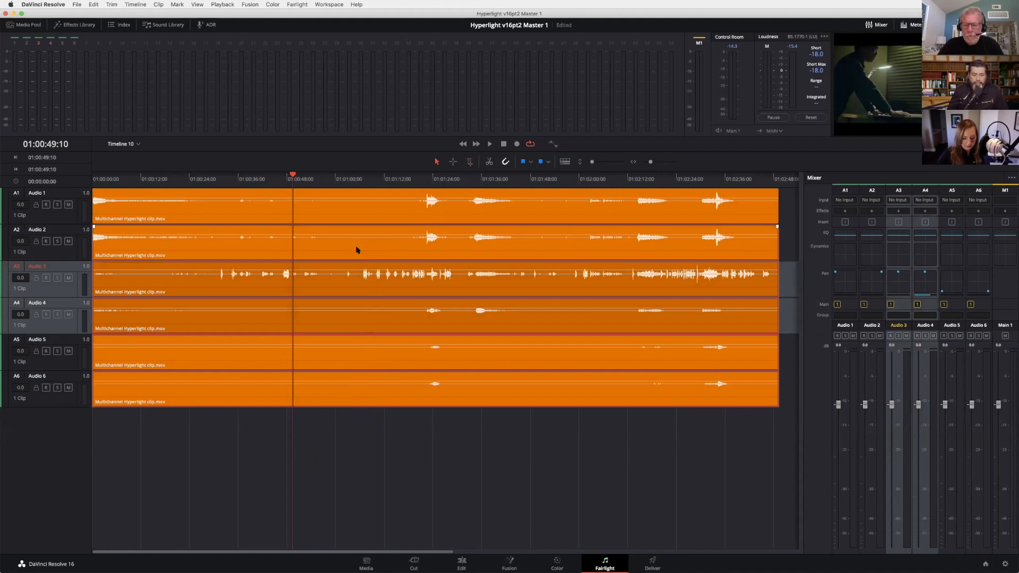
key(Delete)
click(328, 323)
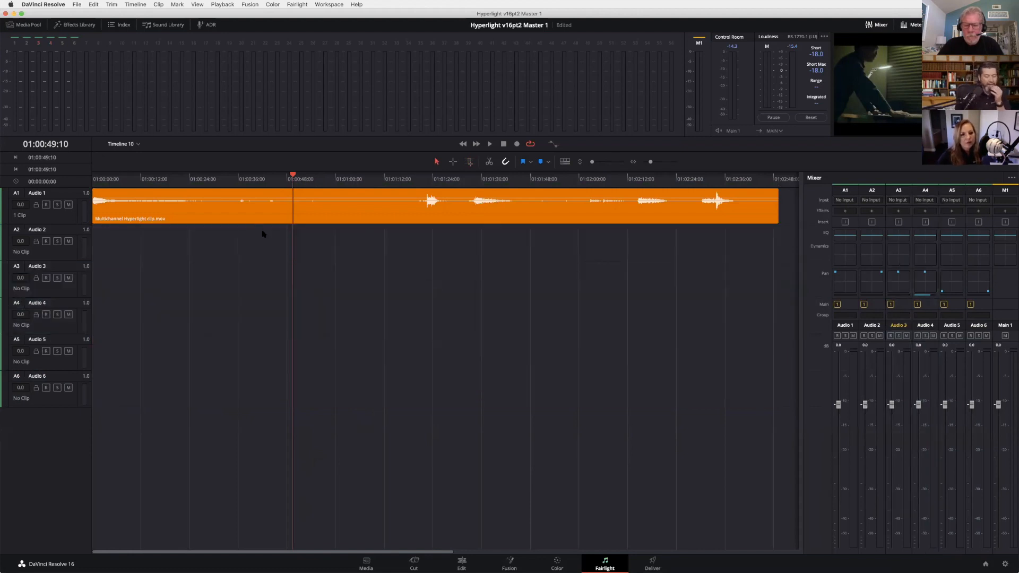
Step: Set the audio format of the remaining Audio 1 clip to 5.1 in its clip attributes
drag(432, 179, 424, 181)
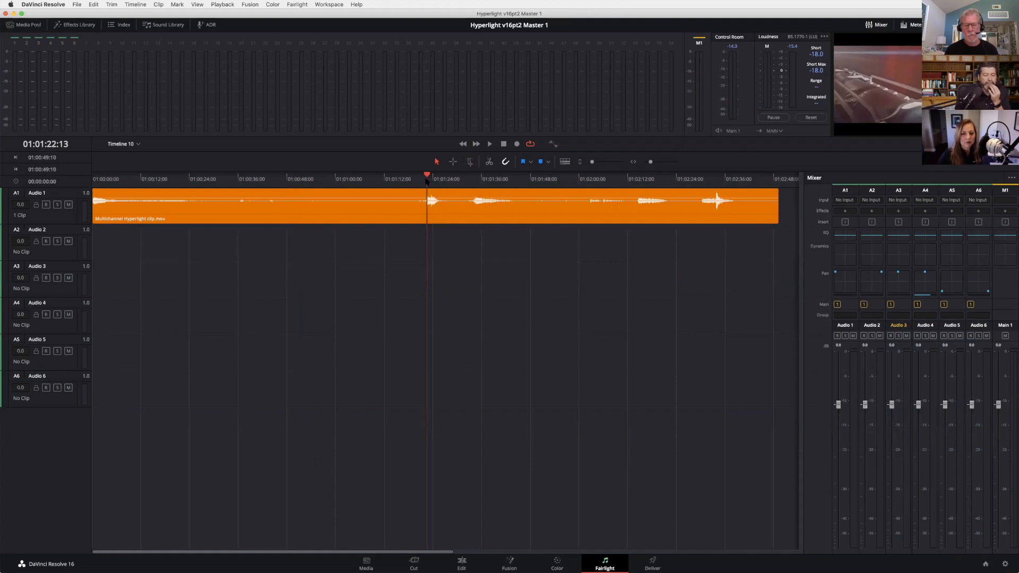
right_click(394, 209)
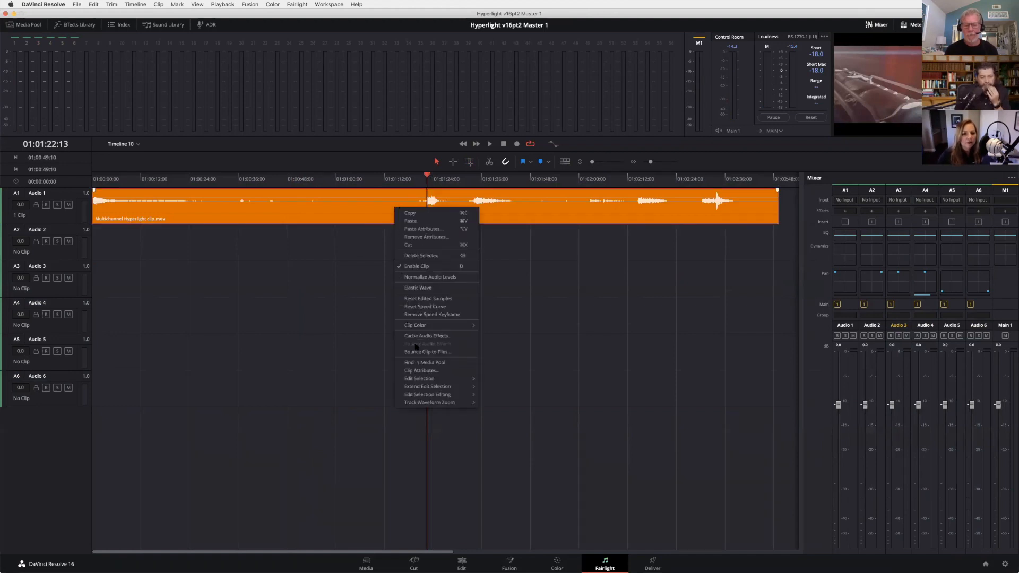
click(422, 370)
click(413, 231)
click(418, 259)
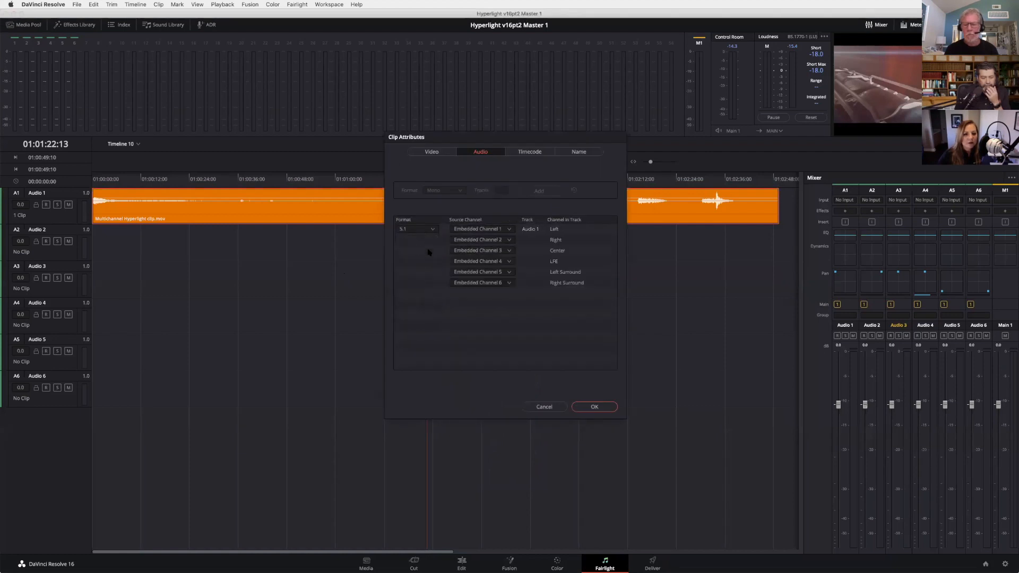
click(592, 408)
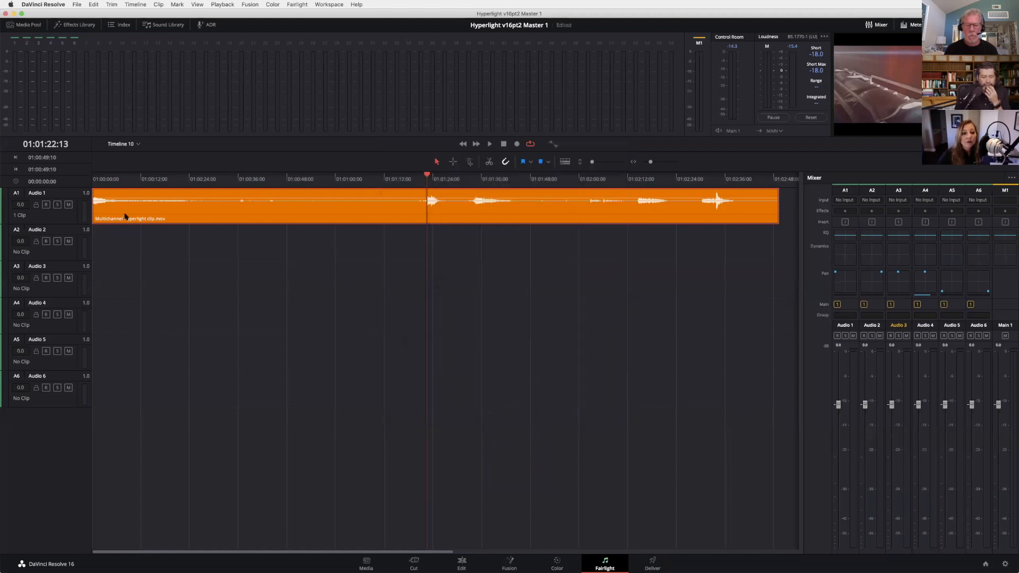
Step: Change the Audio 1 track type to 5.1 and enlarge the track to show its six channels
right_click(67, 218)
mouse_move(101, 282)
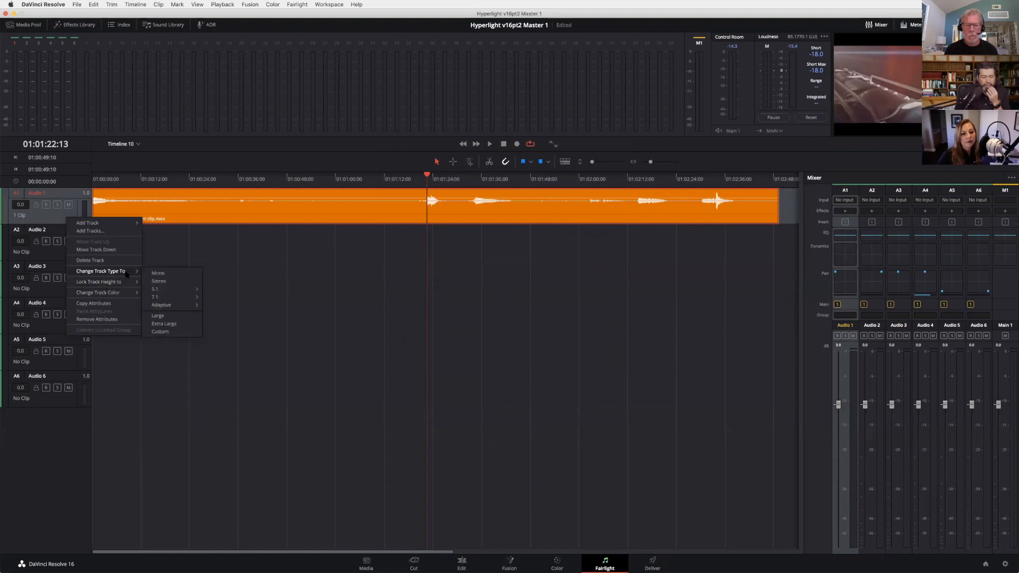
click(209, 289)
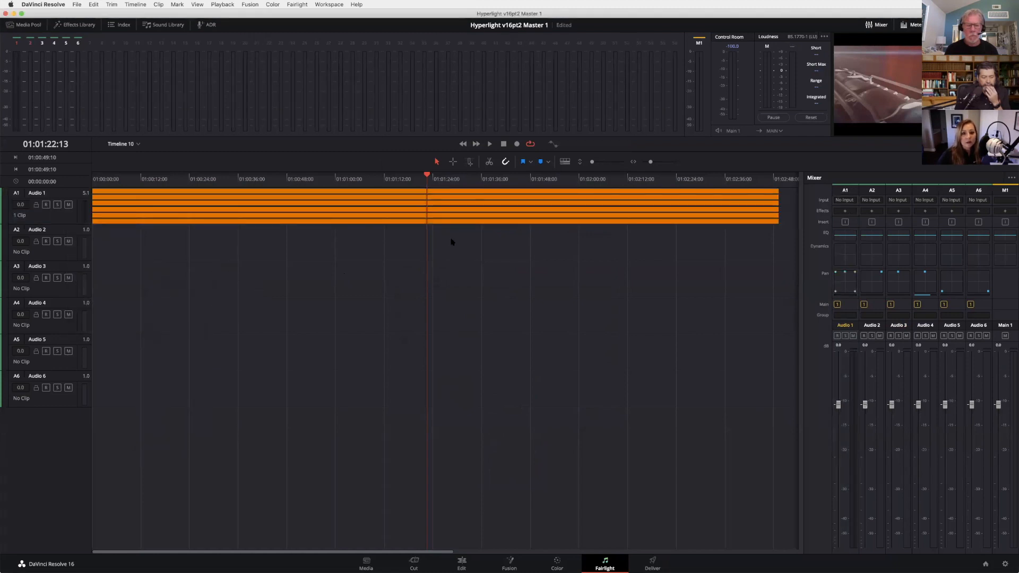
drag(593, 162, 599, 162)
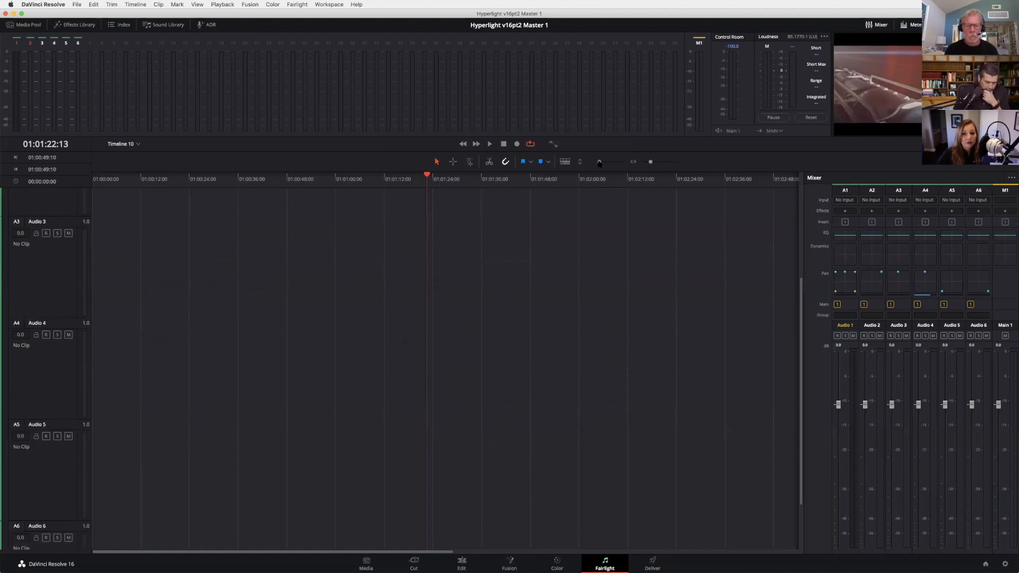
scroll(521, 239, up, 3)
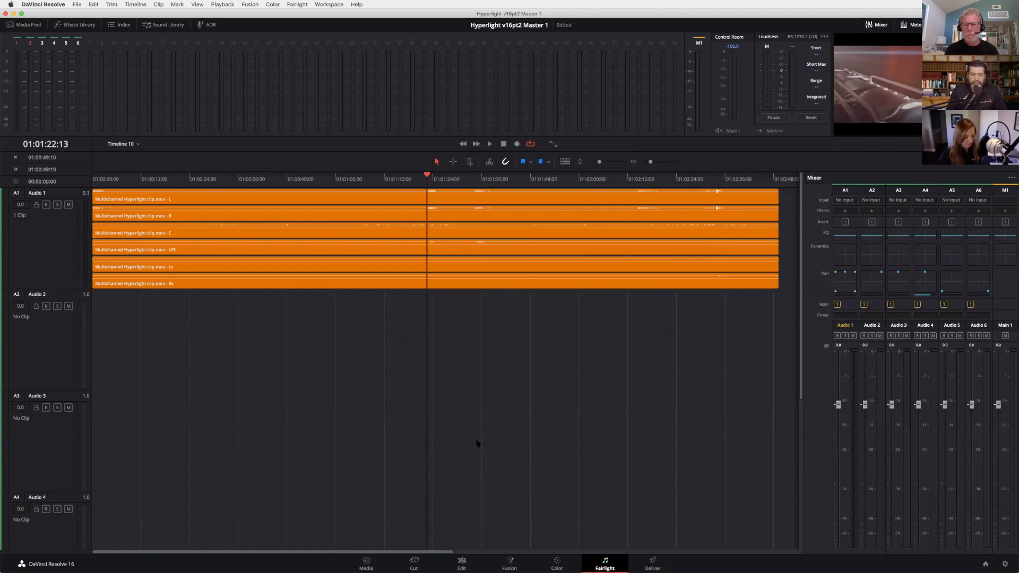
key(super+minus)
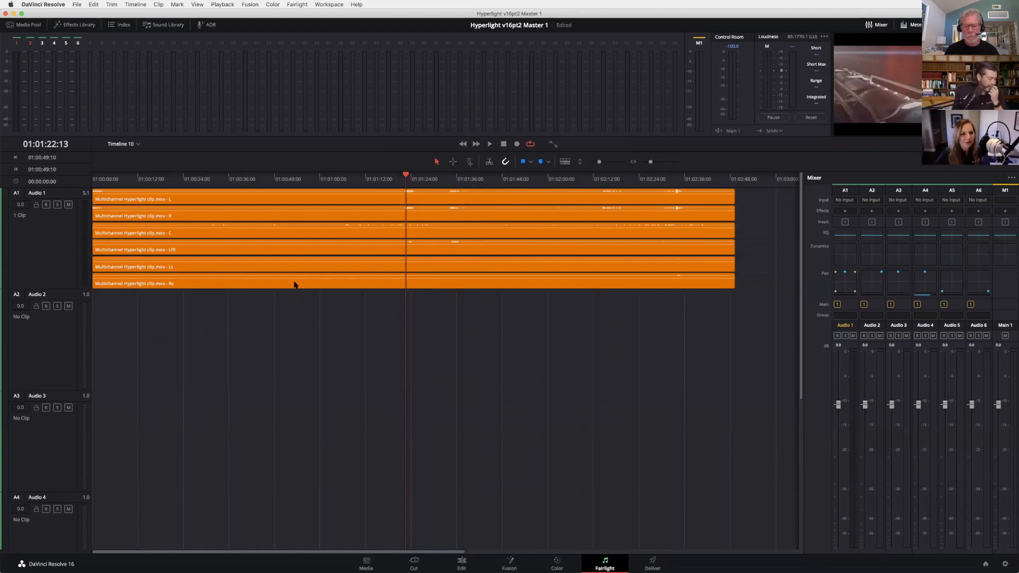
Step: Switch to the 2 Mouse and Keyboard tools timeline
click(133, 145)
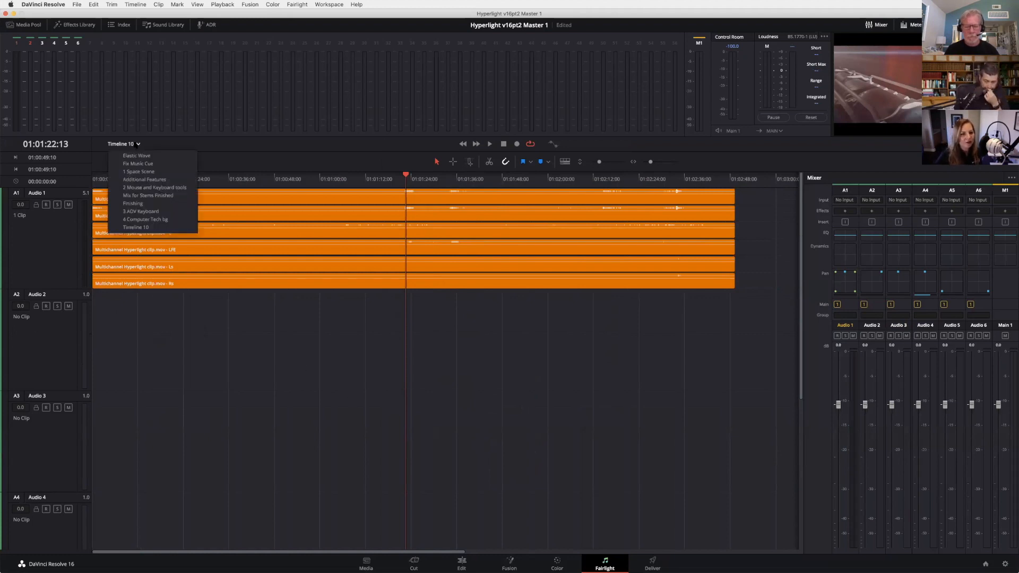
click(160, 188)
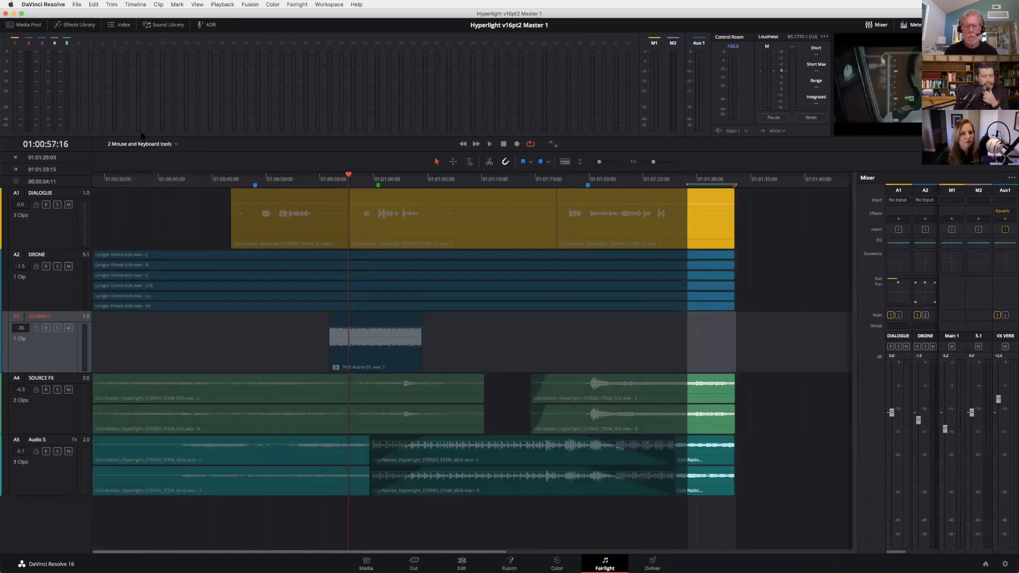
Step: Switch to the 1 Space Scene timeline and place the playhead over the second EMILIANA clip
click(147, 150)
click(159, 179)
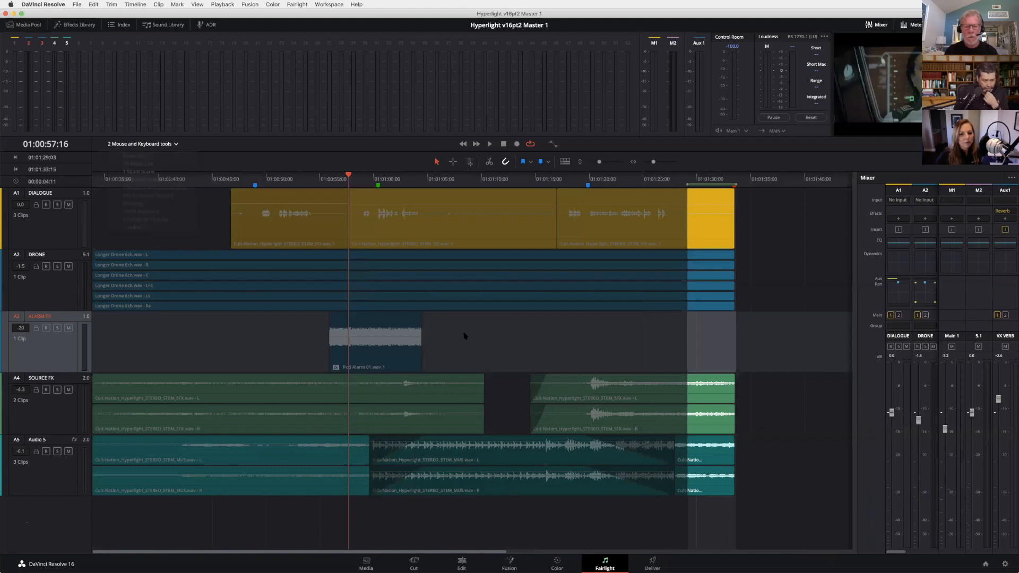
click(310, 179)
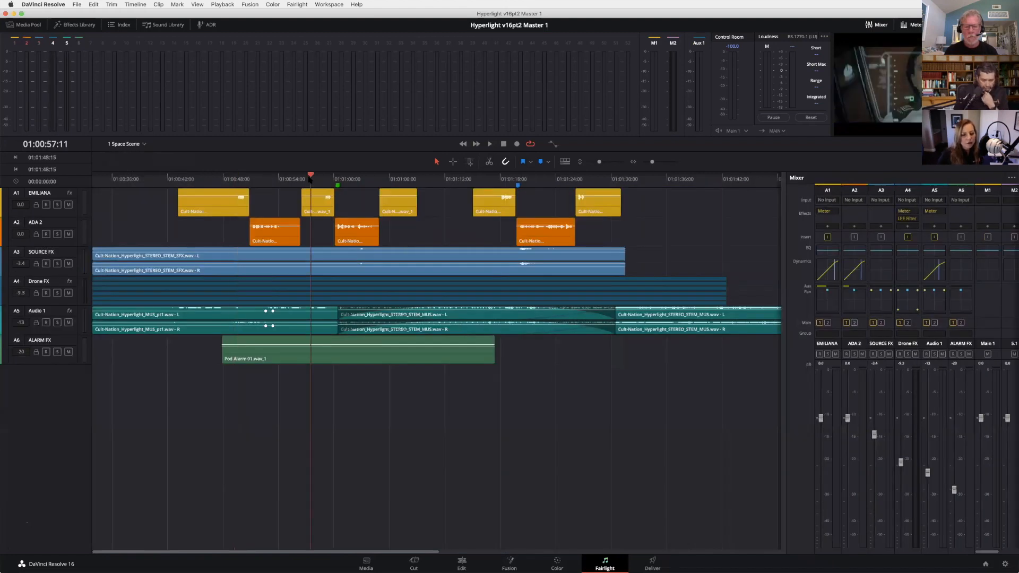
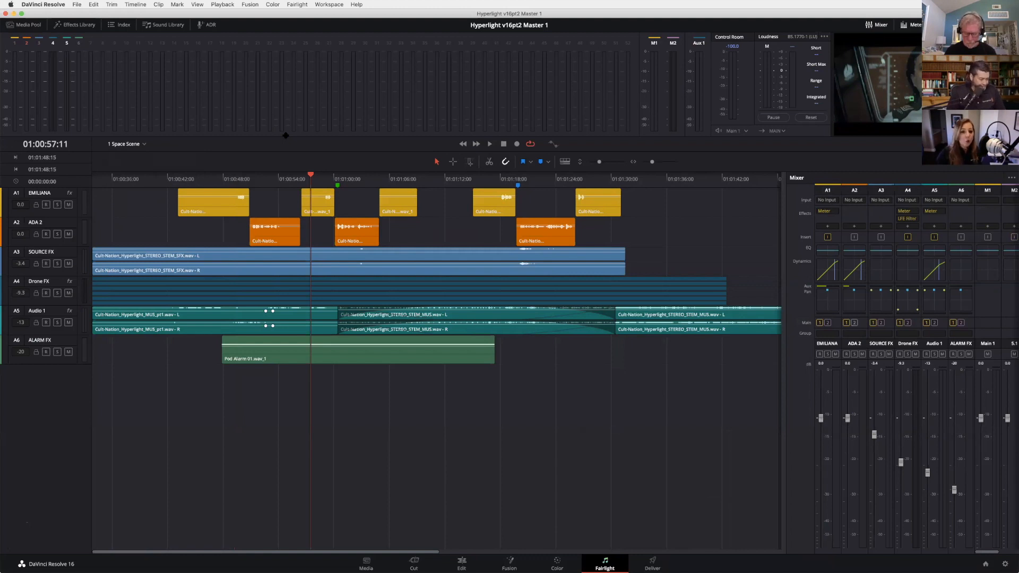
Step: Move the playhead to 01:01:00:21 and zoom the timeline in around it
drag(355, 180, 341, 185)
key(super+equal)
key(super+equal)
key(super+equal)
key(super+equal)
key(super+equal)
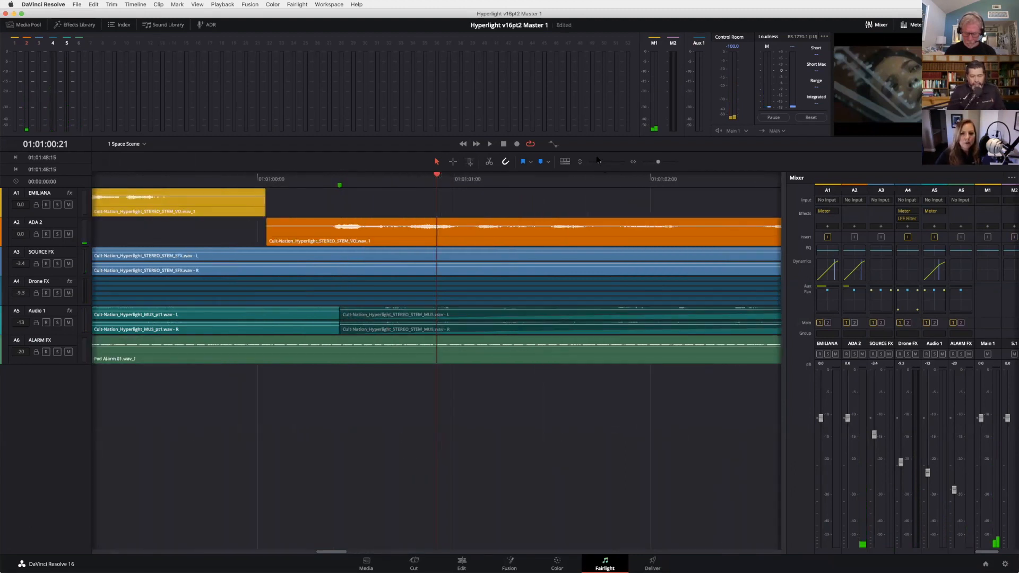
Step: Enlarge the track heights and trim the start of the ADA 2 clip slightly later
drag(598, 162, 599, 163)
scroll(578, 205, down, 1)
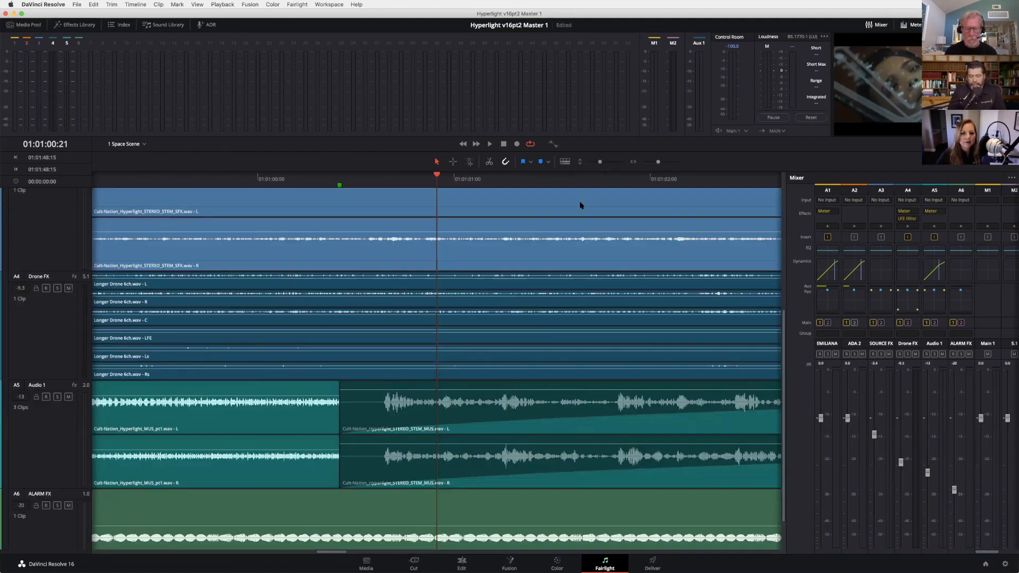
scroll(543, 217, up, 5)
drag(266, 358, 284, 353)
Step: Examine the ADA 2 and SOURCE FX waveforms at individual sample level around the playhead
key(super+equal)
key(super+equal)
key(super+equal)
key(super+equal)
key(super+equal)
key(super+equal)
key(super+equal)
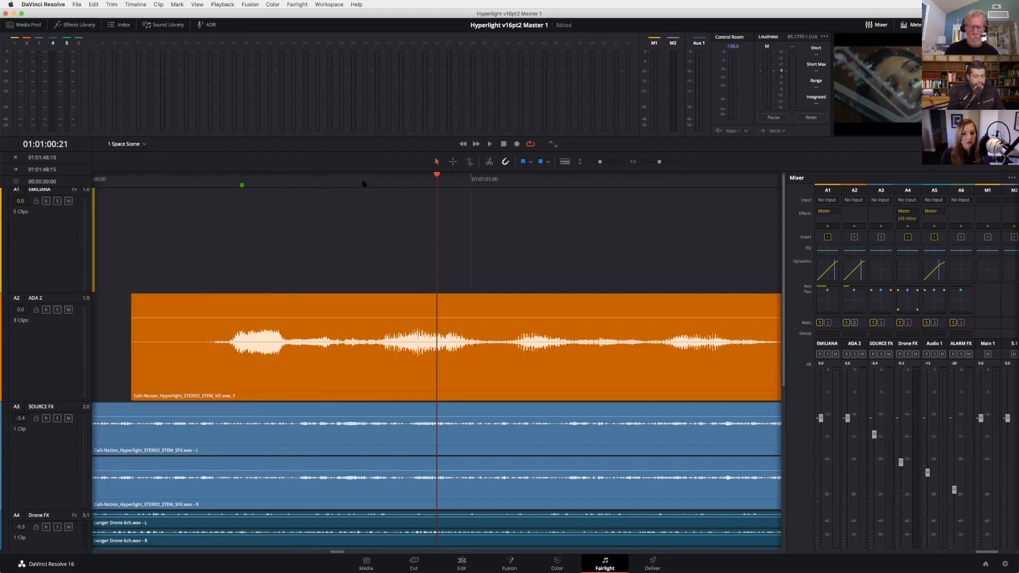
key(super+equal)
key(super+equal)
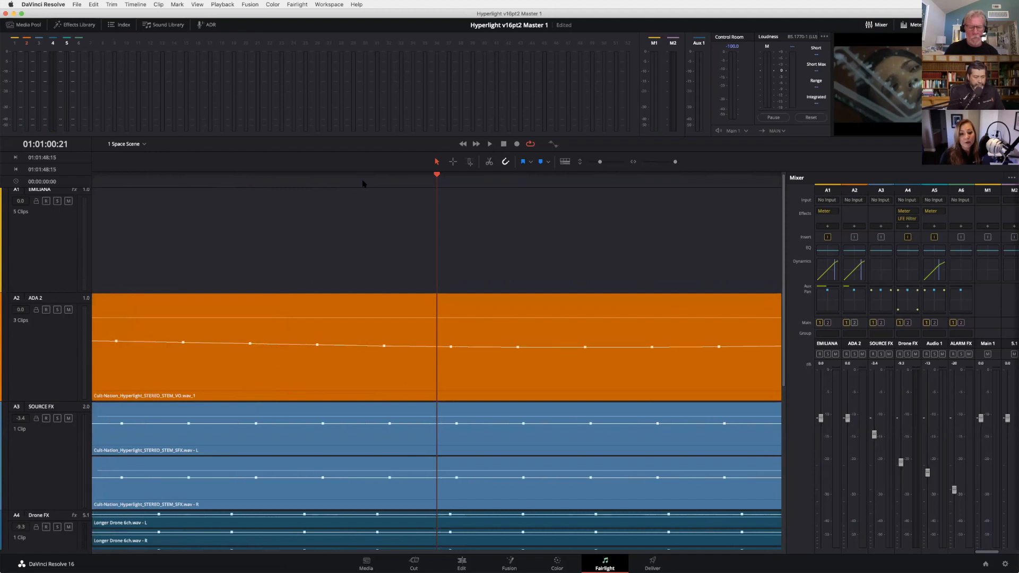
key(super+minus)
key(super+minus)
key(super+minus)
key(super+minus)
key(super+minus)
key(super+minus)
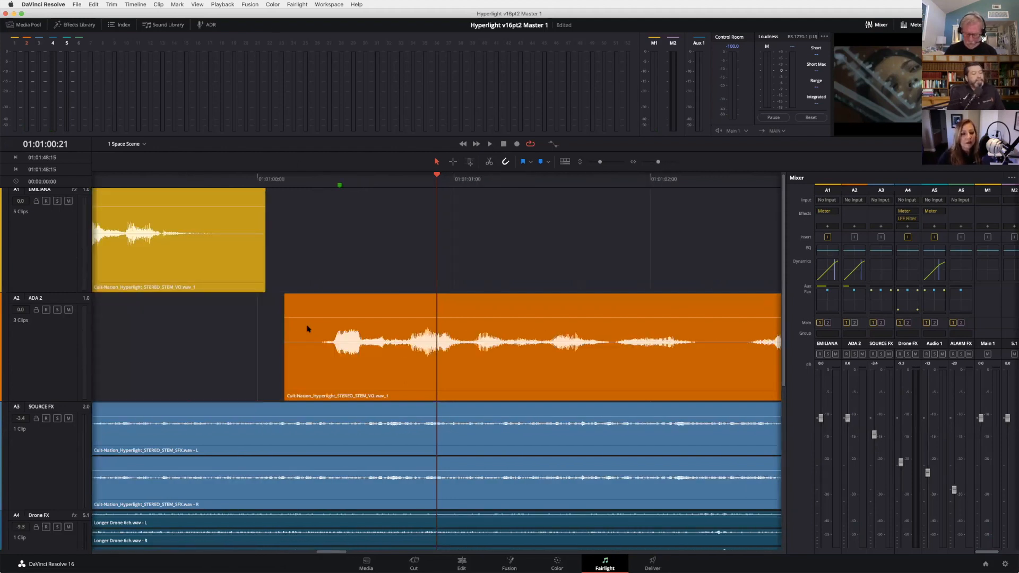
Step: Trim the ADA 2 clip's start about half a second later and extend the preceding EMILIANA clip's end by about a quarter second
drag(284, 301, 380, 308)
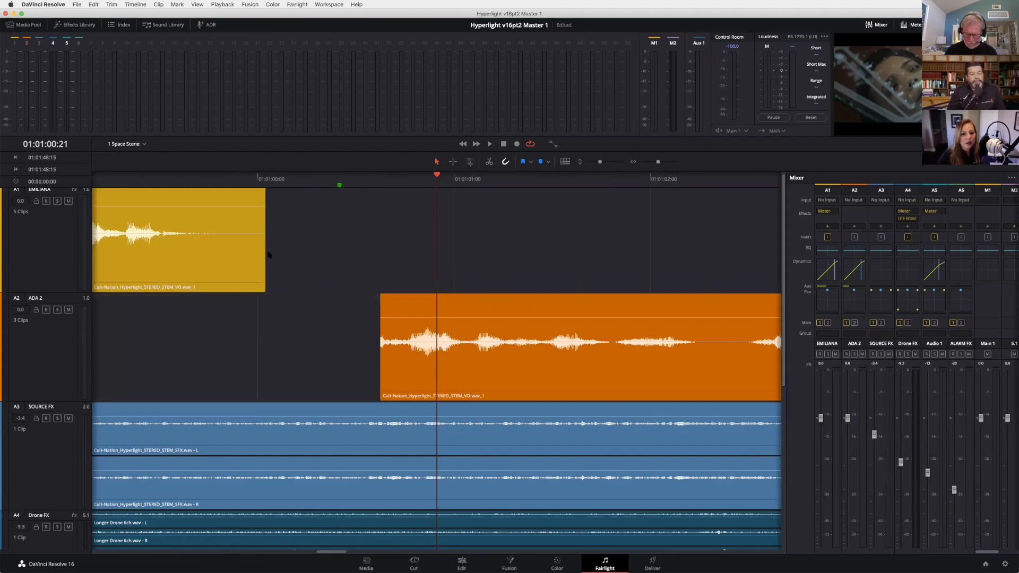
drag(264, 253, 318, 241)
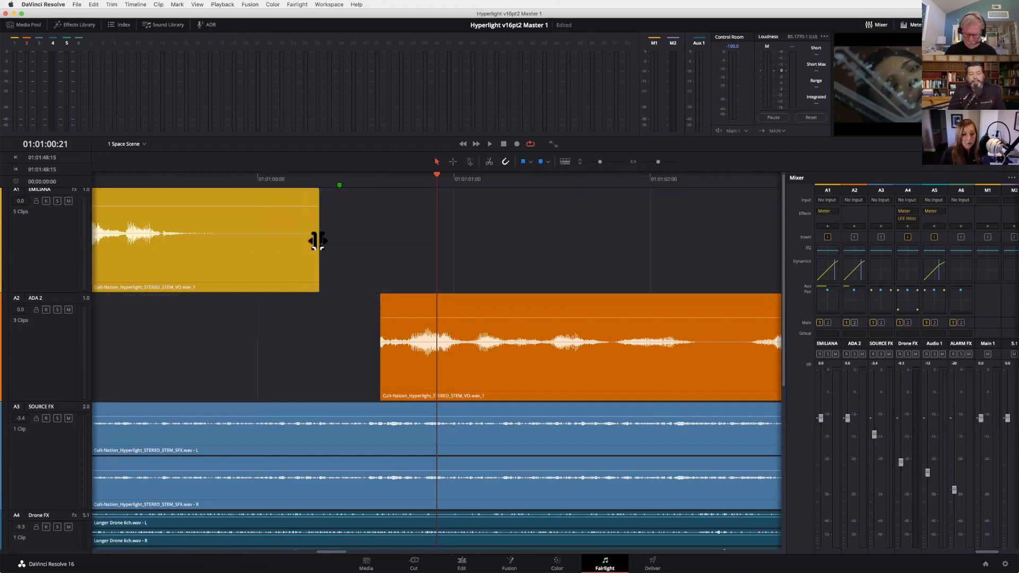
key(super+z)
key(super+z)
key(super+shift+z)
key(super+shift+z)
key(super+z)
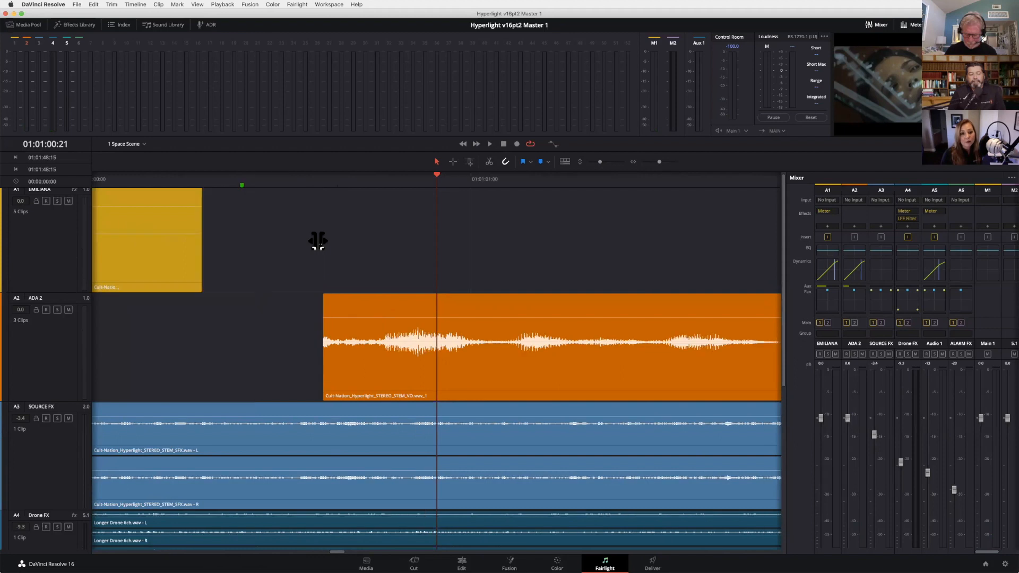
key(super+equal)
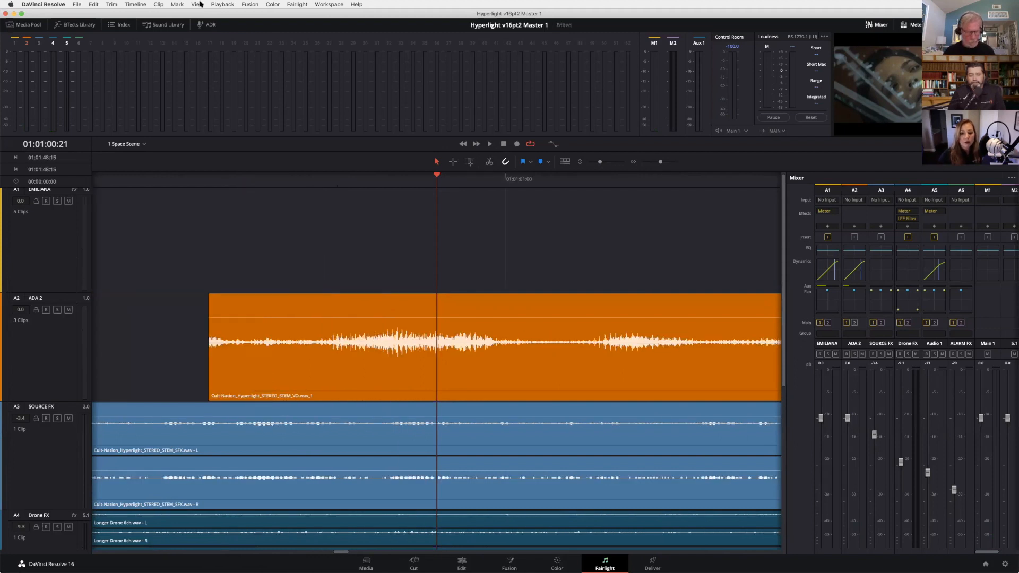
Step: Step the playhead one frame at a time between 01:01:00:07 and 01:01:00:08 to compare the frame boundaries with the EMILIANA clip's end
scroll(338, 550, left, 10)
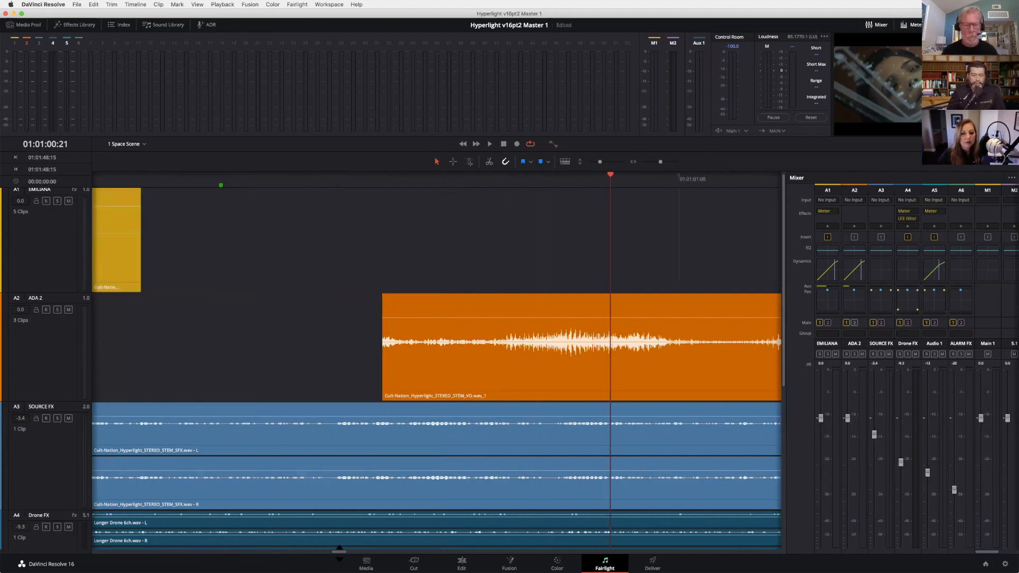
scroll(337, 550, right, 2)
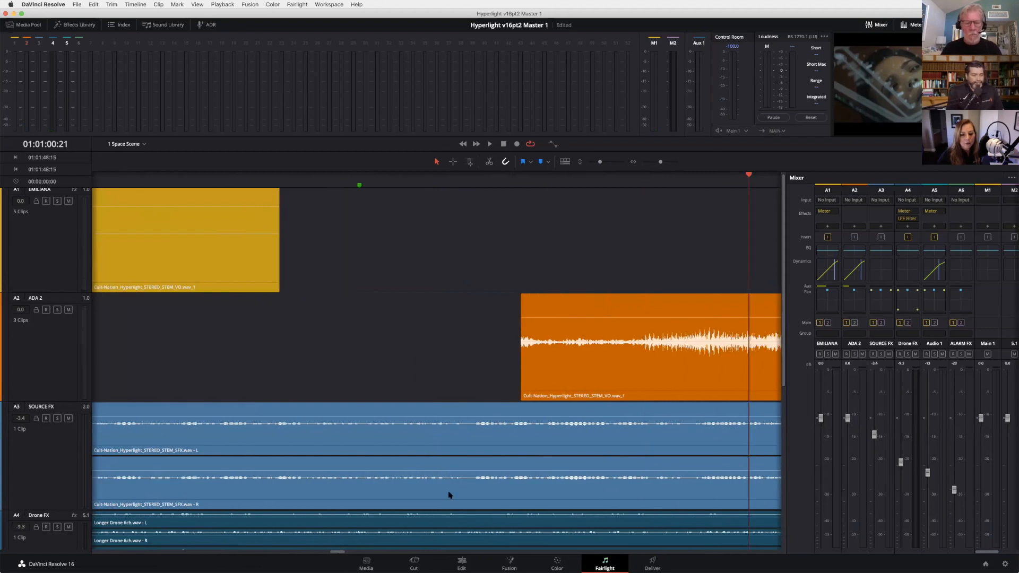
click(269, 176)
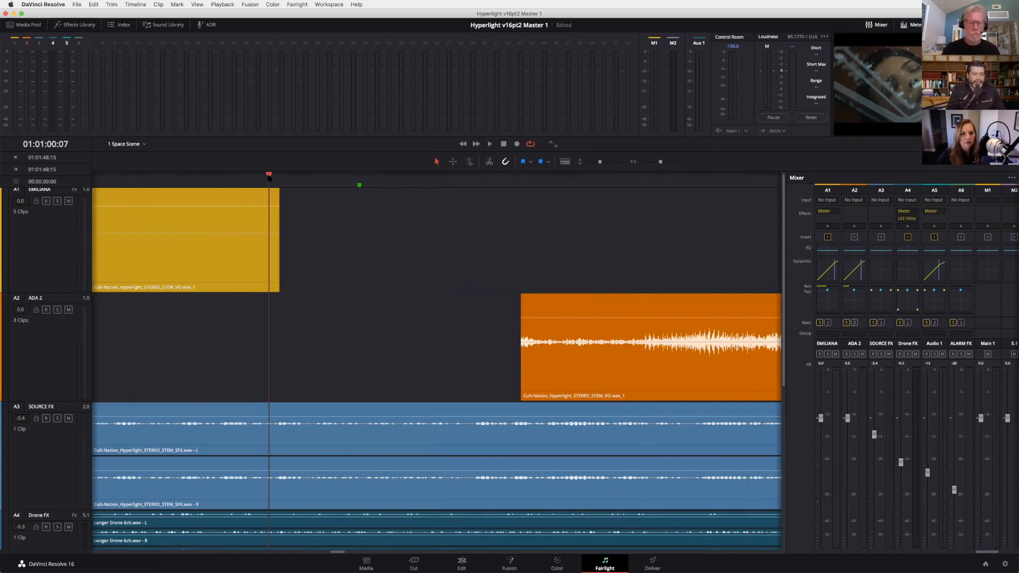
click(285, 178)
key(Right)
key(Left)
key(Right)
key(Left)
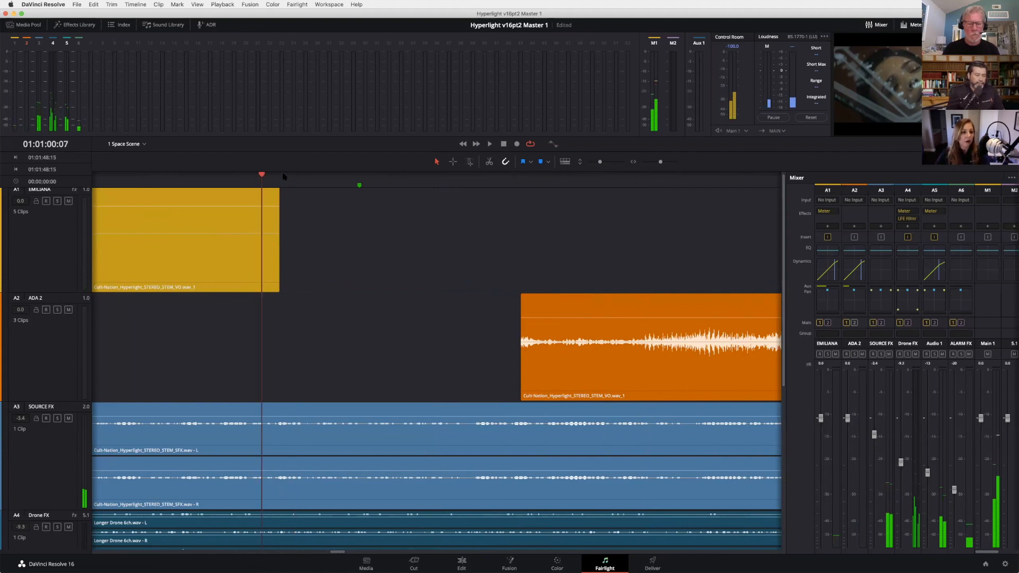
key(Right)
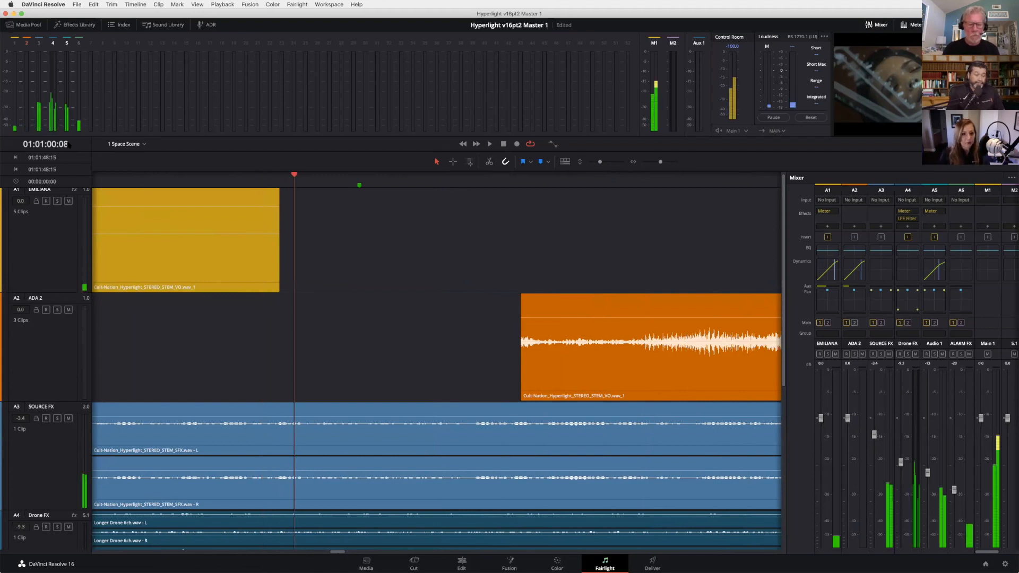
key(Left)
key(Right)
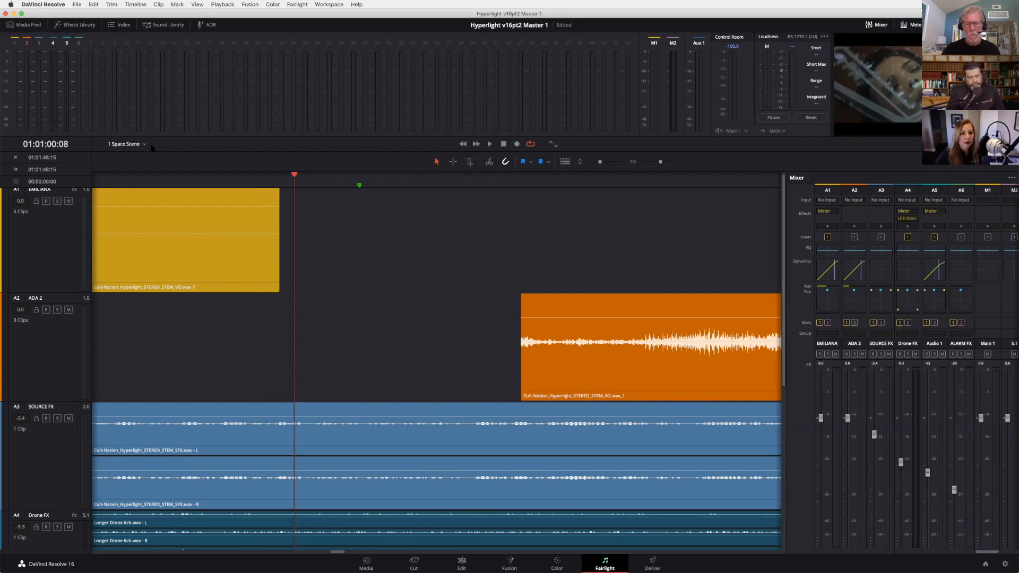
Step: Show the video tracks in the Fairlight timeline and open the Edit page at the EMILIANA clip's end
click(565, 161)
click(592, 192)
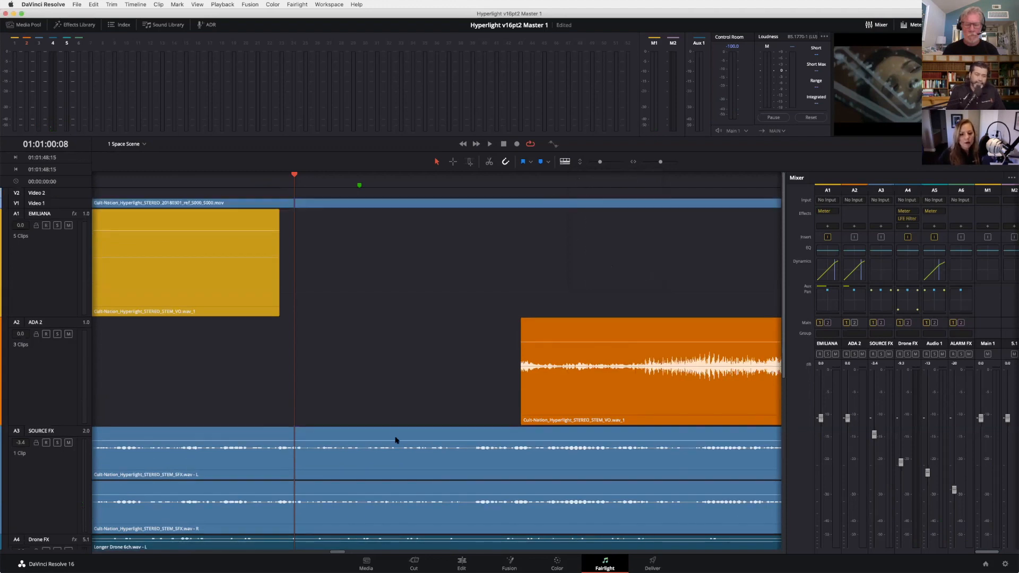
click(461, 565)
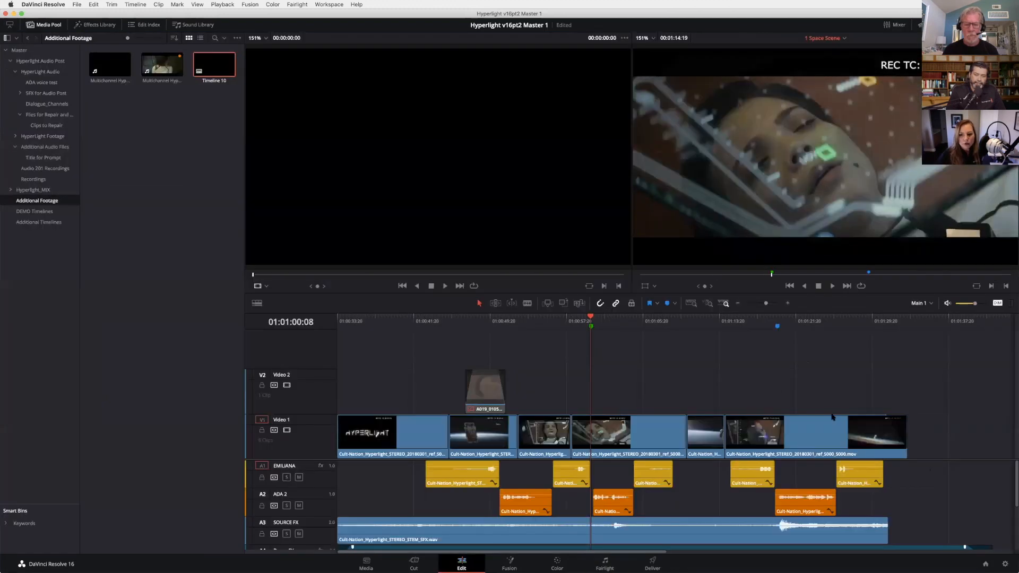
scroll(921, 460, down, 5)
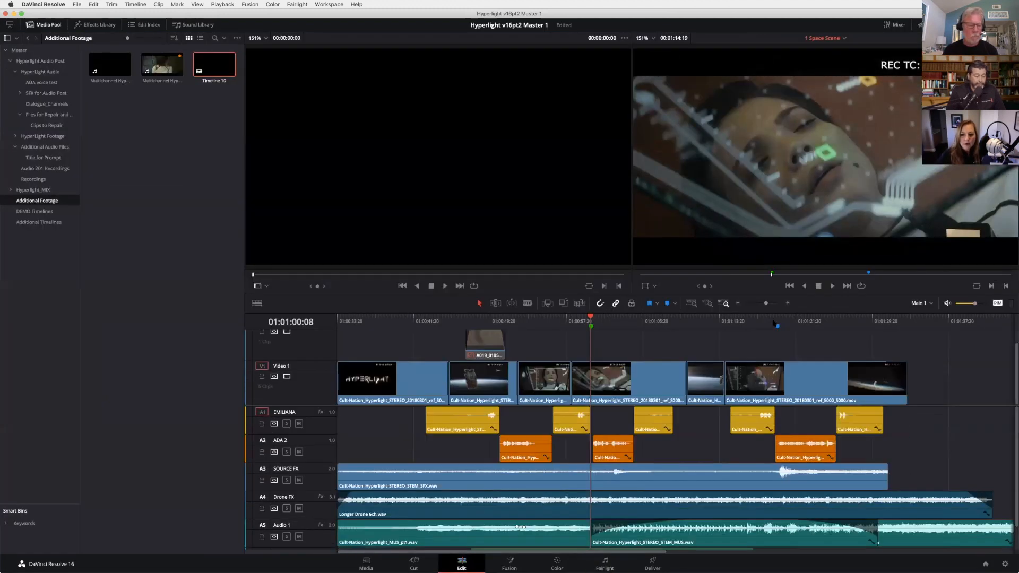
drag(765, 305, 778, 304)
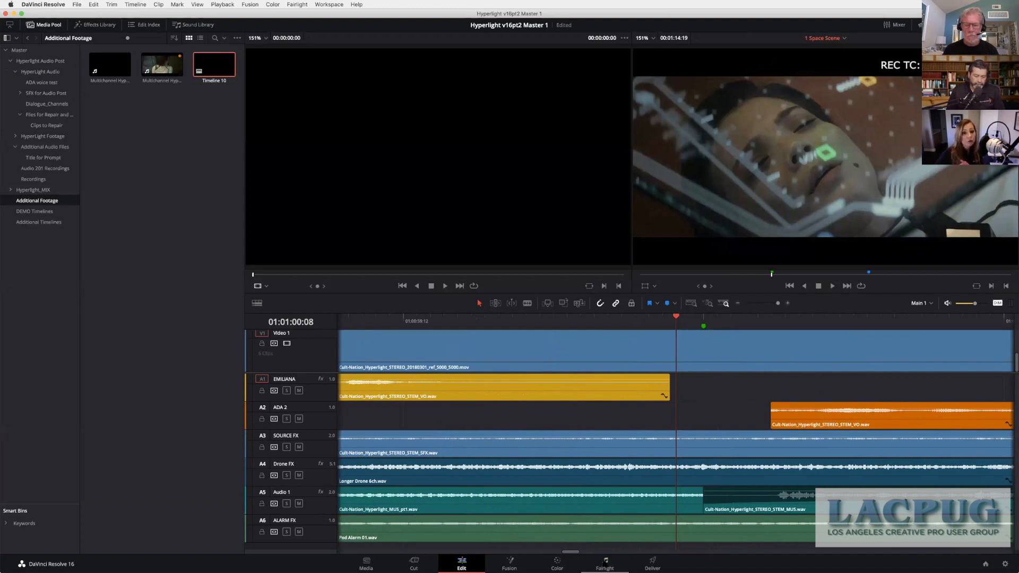
Step: Trim the audio edits to frame boundaries and check the EMILIANA clip's end by stepping the playhead one frame back and forth
click(604, 565)
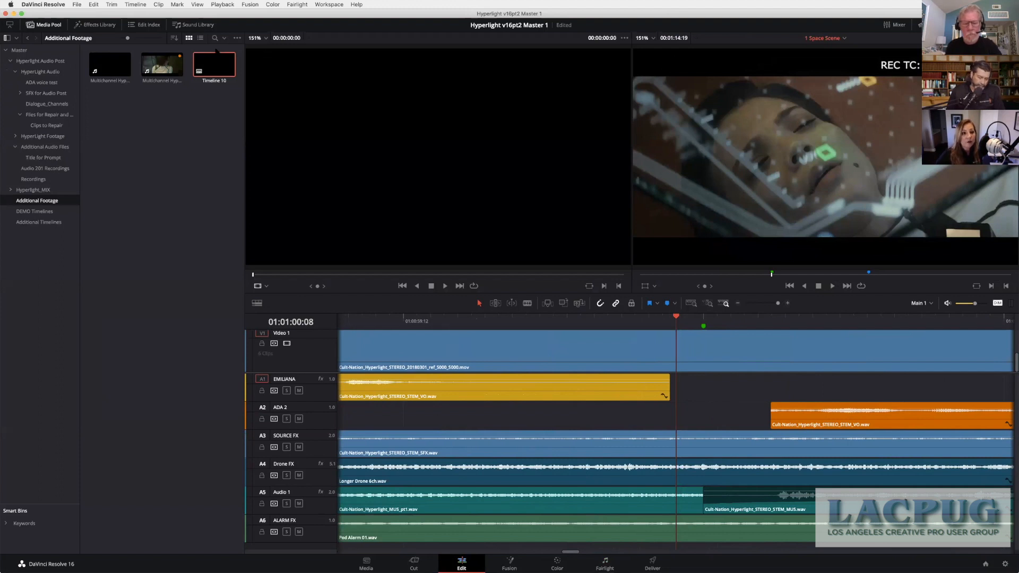
click(129, 5)
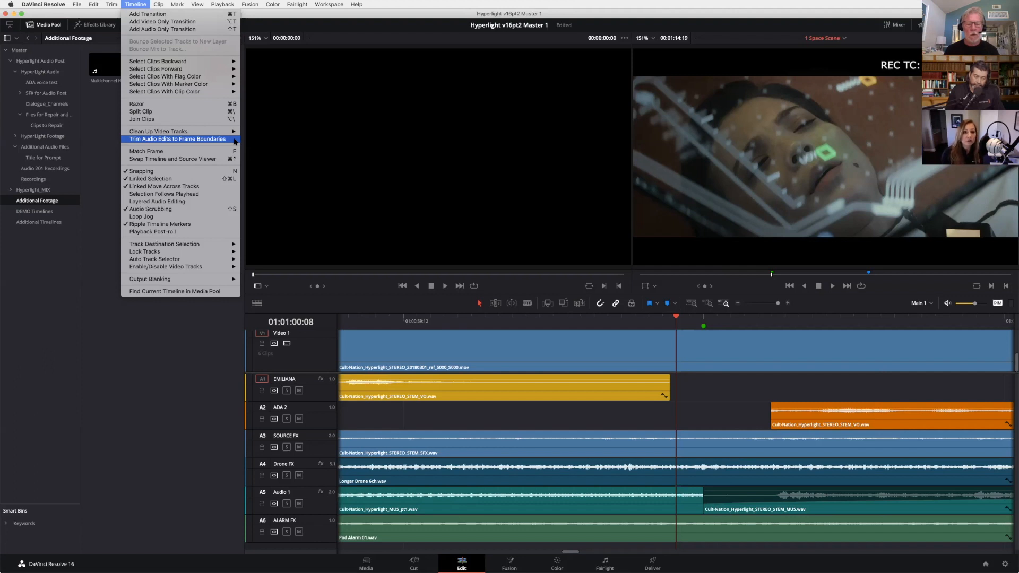
click(207, 141)
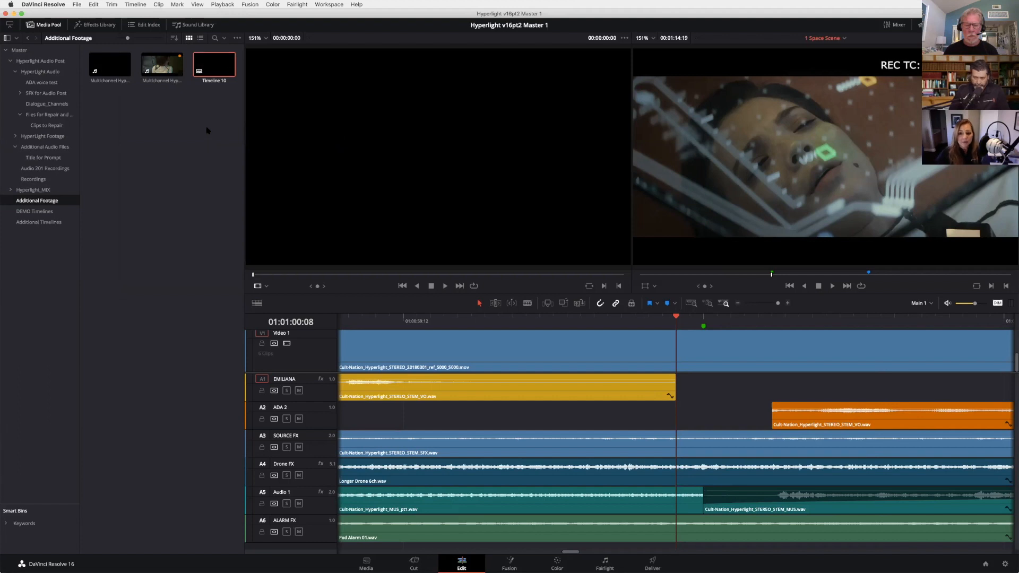
key(Left)
key(Right)
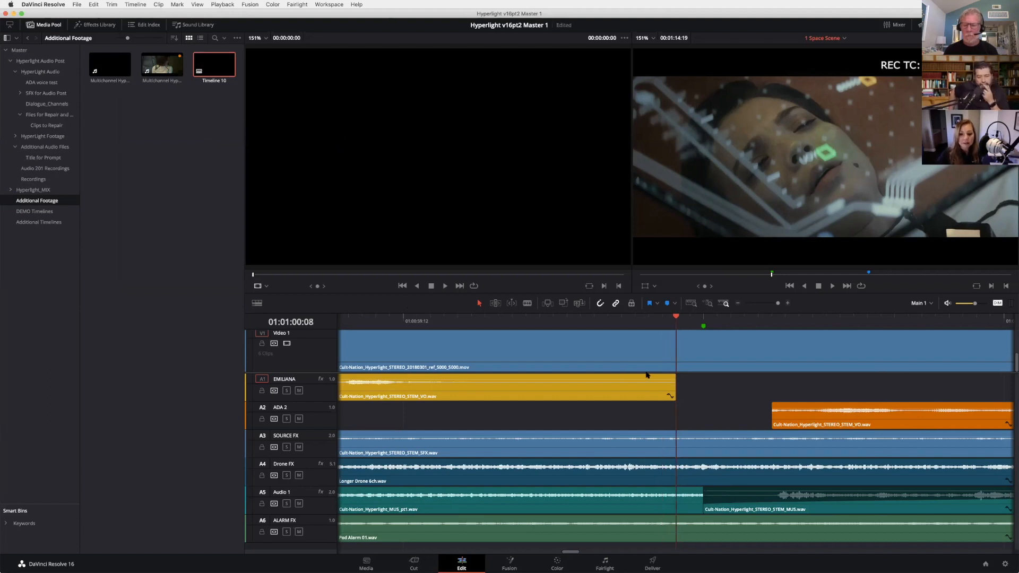
Step: Extend the end of the EMILIANA clip past the playhead with snapping turned off
drag(675, 386, 697, 395)
click(600, 305)
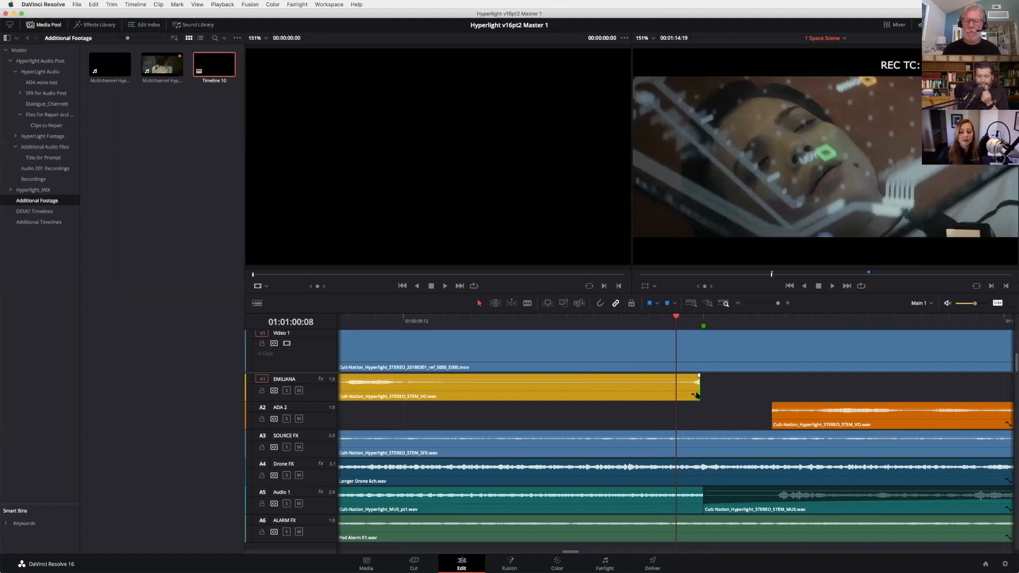
Step: On the Fairlight page, trim the EMILIANA clip's end back to just before the playhead and listen to the audio there
click(605, 567)
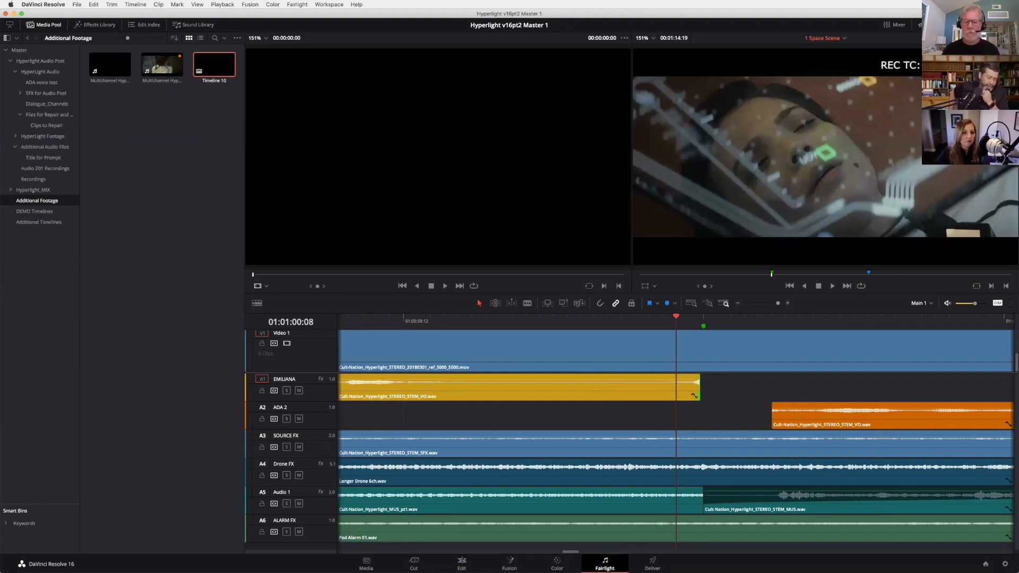
click(134, 5)
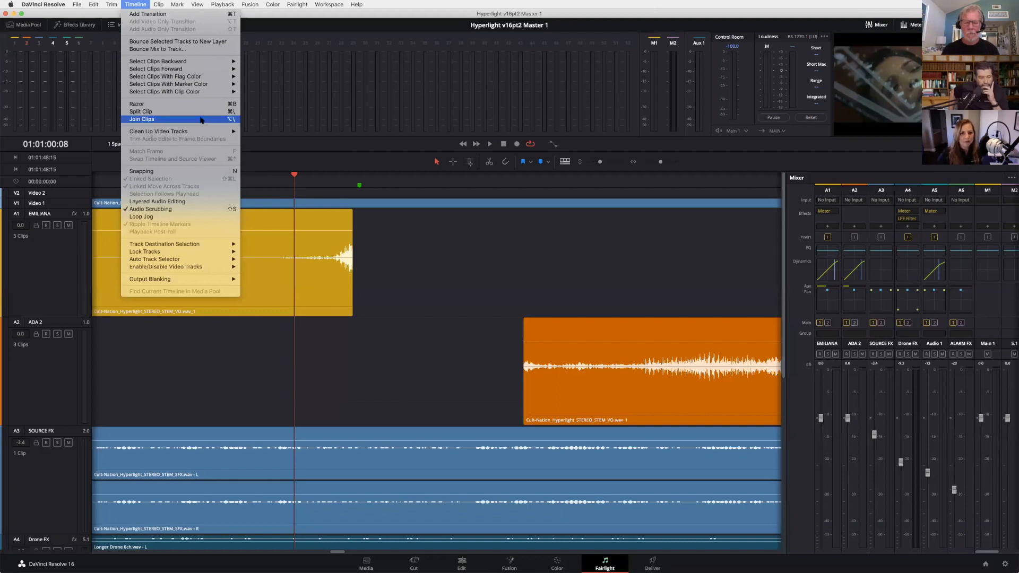
click(387, 285)
drag(348, 284, 289, 296)
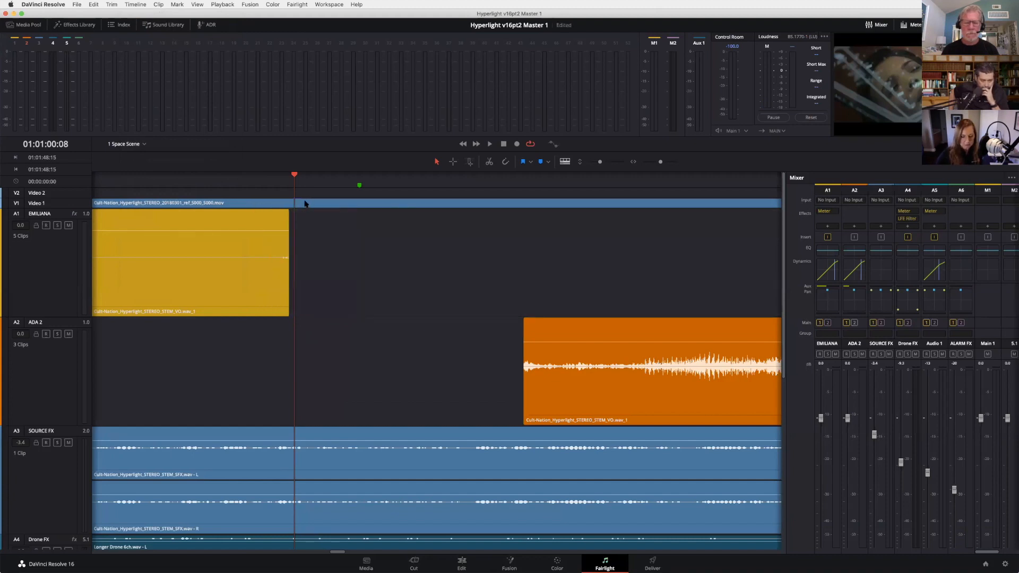
key(space)
key(space)
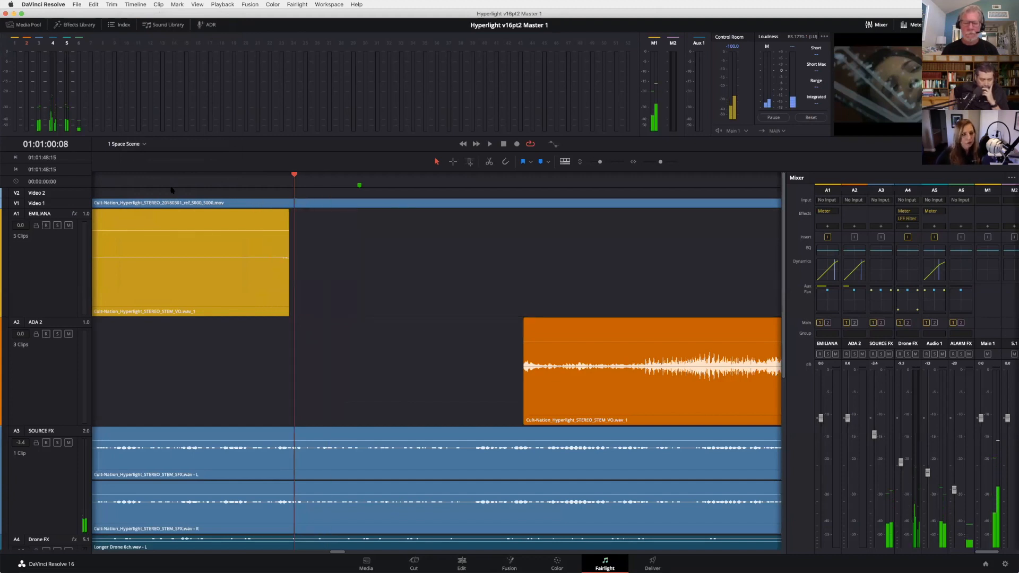
Step: Enable aligning audio edits to frame boundaries in the user's Editing preferences and save them
click(60, 5)
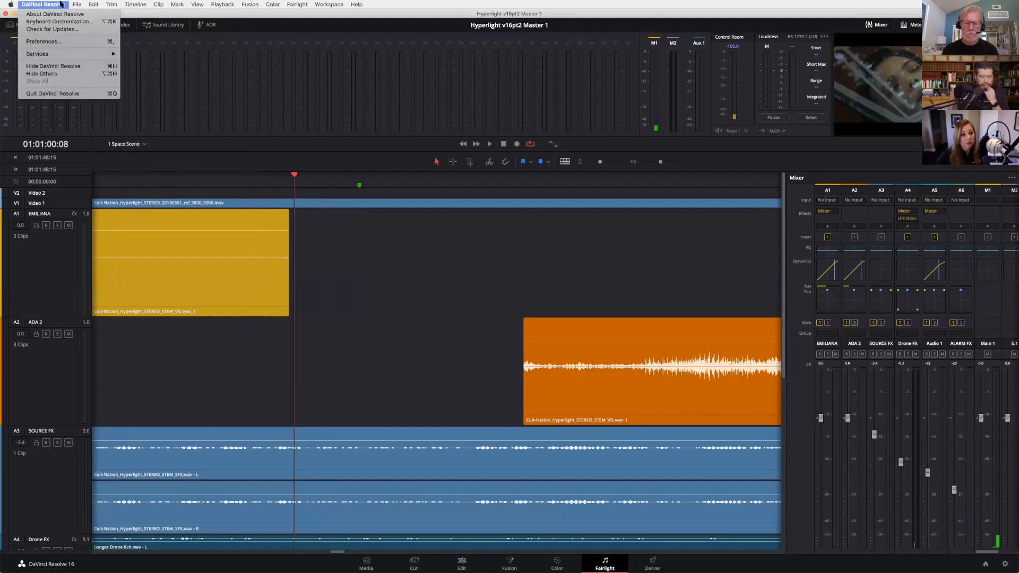
click(103, 96)
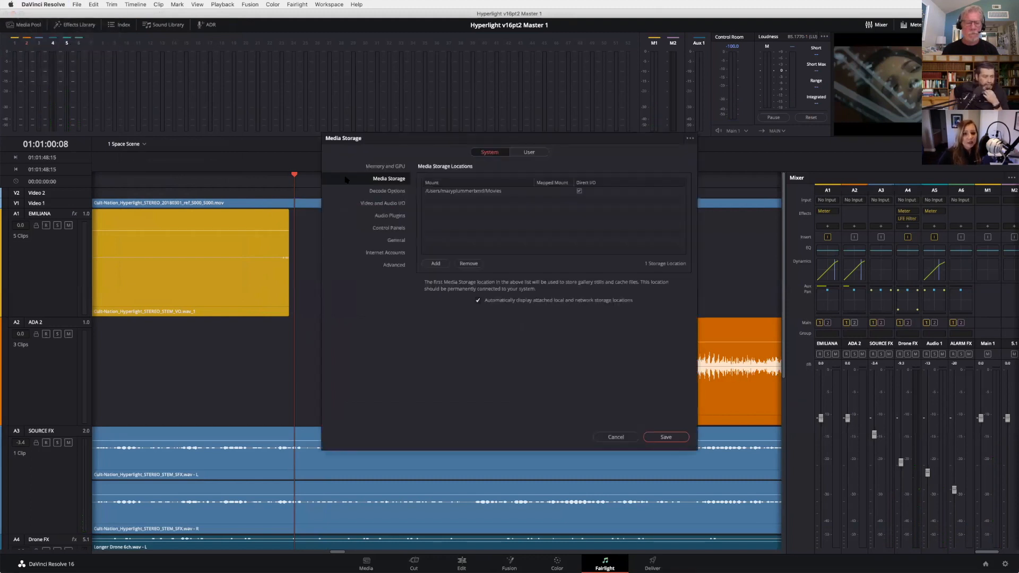
click(526, 153)
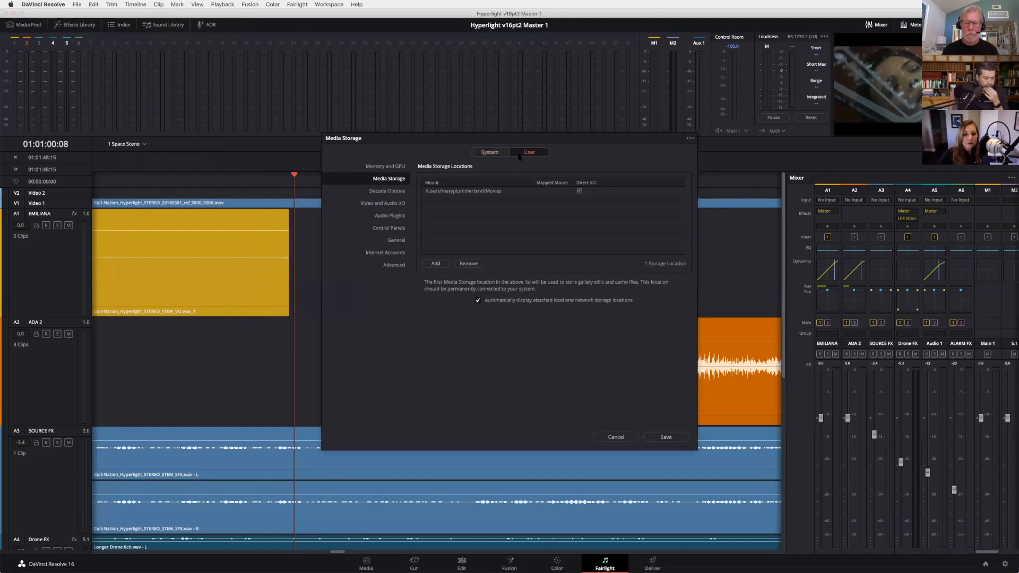
click(395, 181)
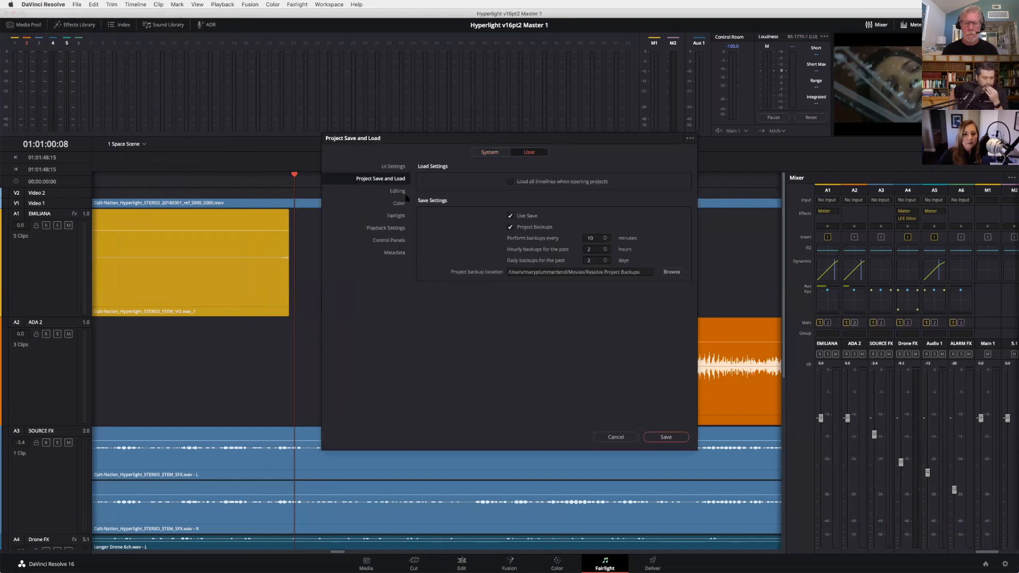
click(397, 191)
scroll(546, 307, down, 8)
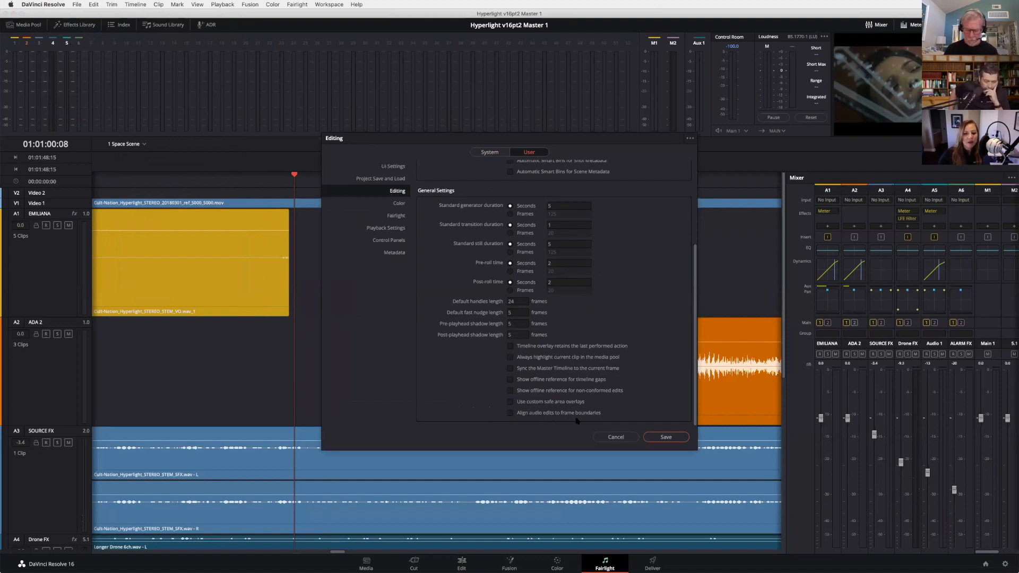
click(510, 413)
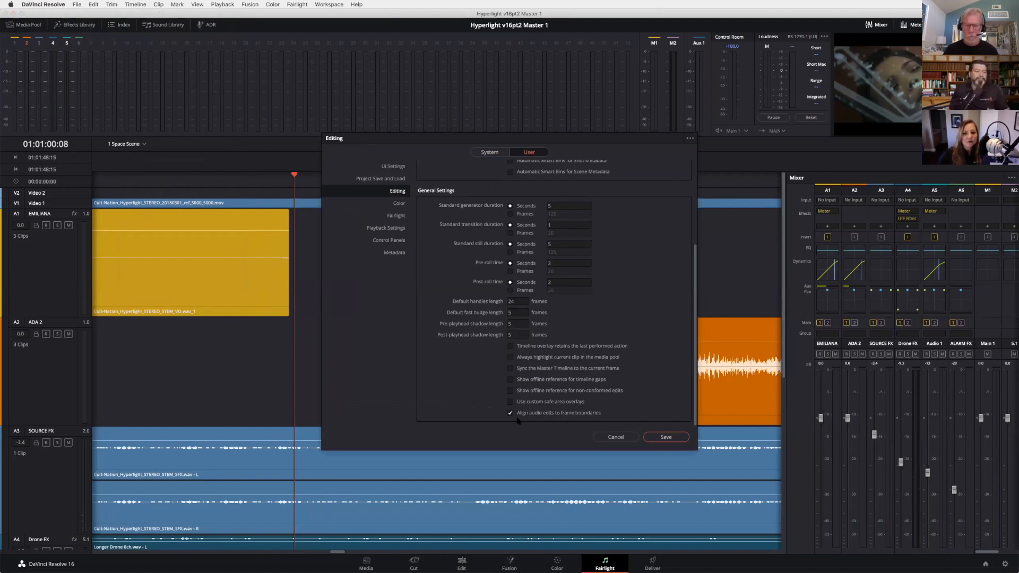
click(664, 438)
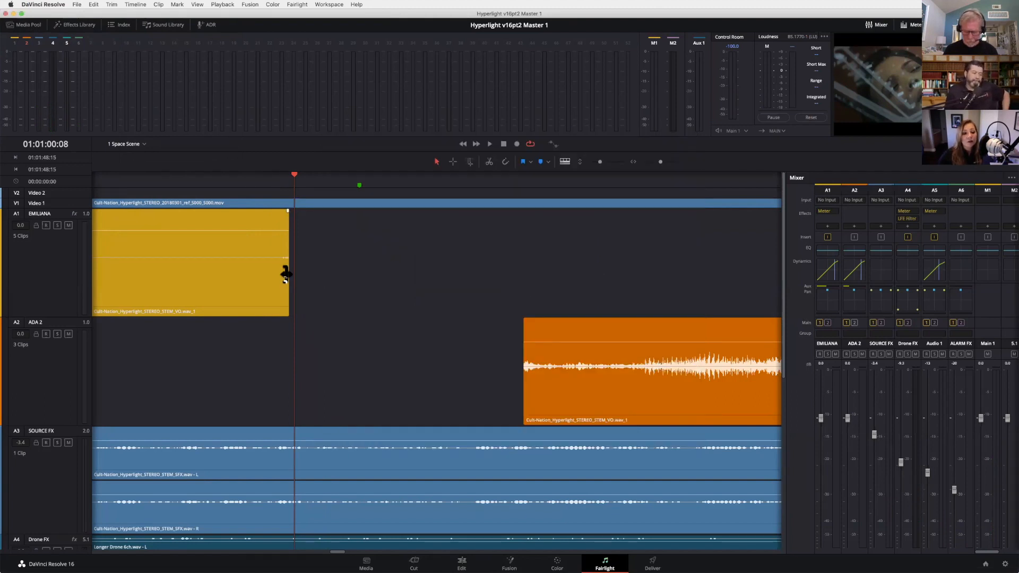
Step: Extend the EMILIANA clip's end to the playhead, trim the following ADA 2 clip's start inward and show the whole timeline
mouse_move(287, 273)
mouse_down()
mouse_move(600, 284)
mouse_move(292, 284)
mouse_move(411, 284)
mouse_move(304, 276)
mouse_up()
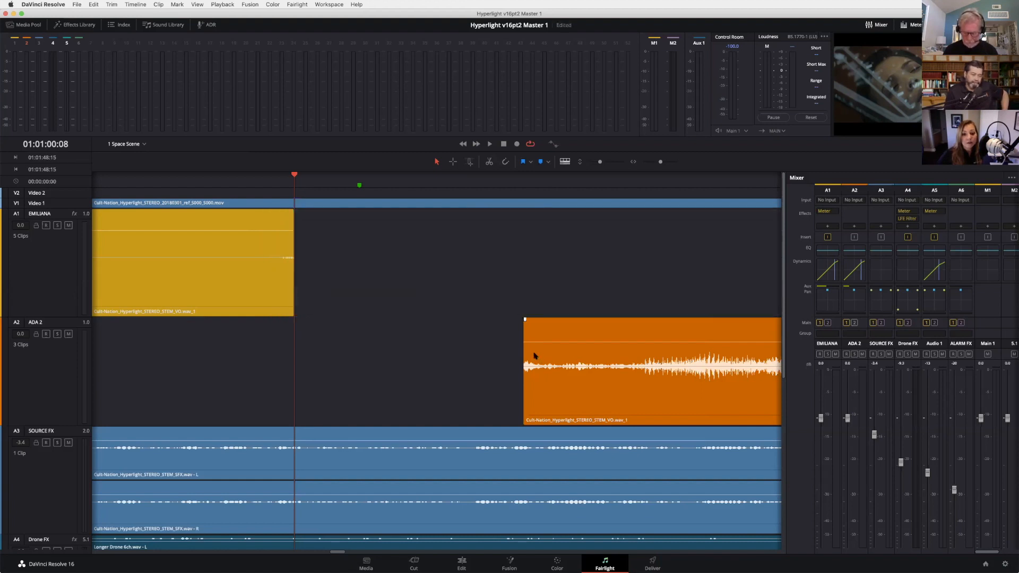
drag(524, 353, 595, 354)
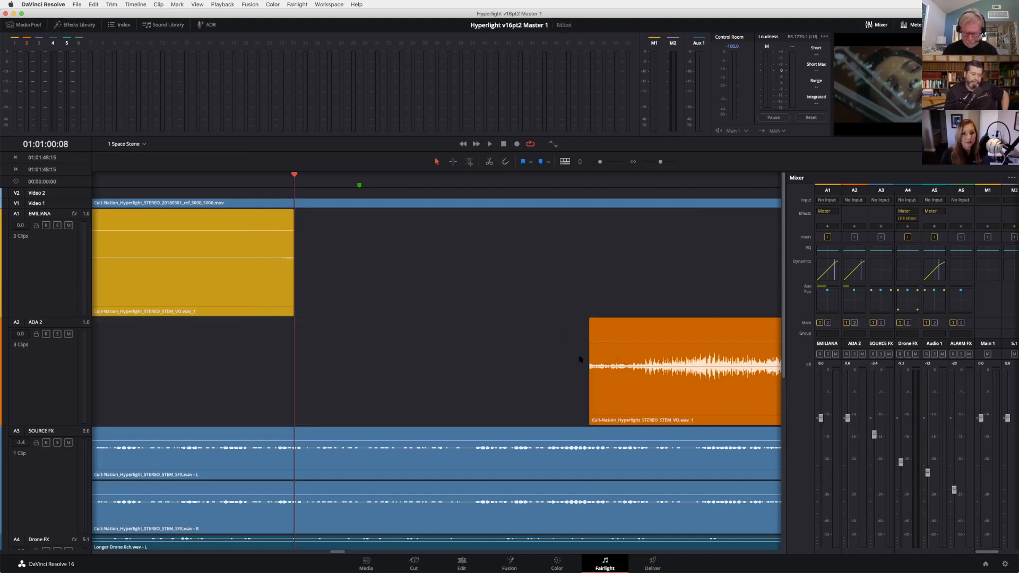
key(shift+z)
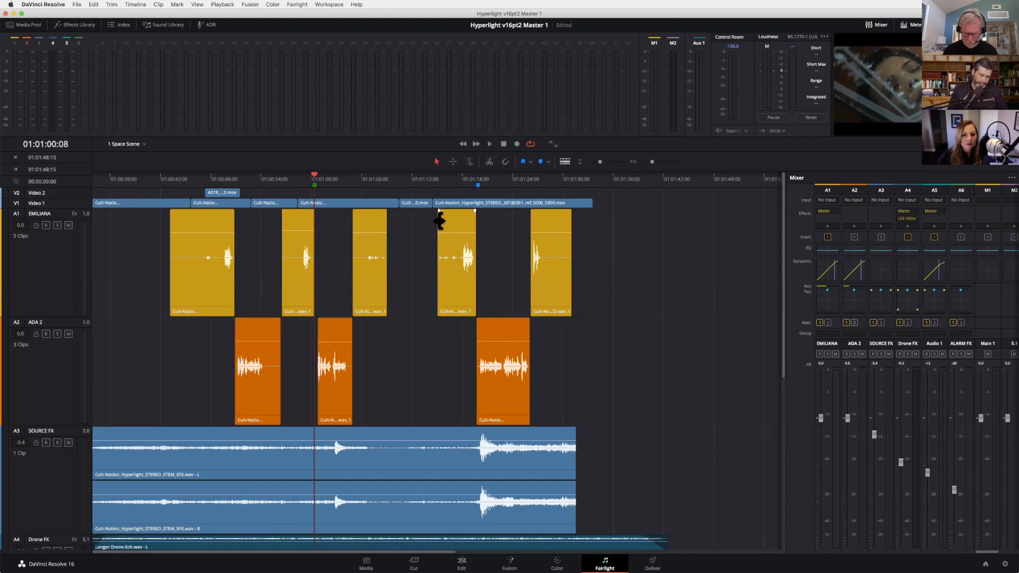
mouse_move(438, 220)
mouse_down()
mouse_move(451, 220)
mouse_move(438, 219)
mouse_up()
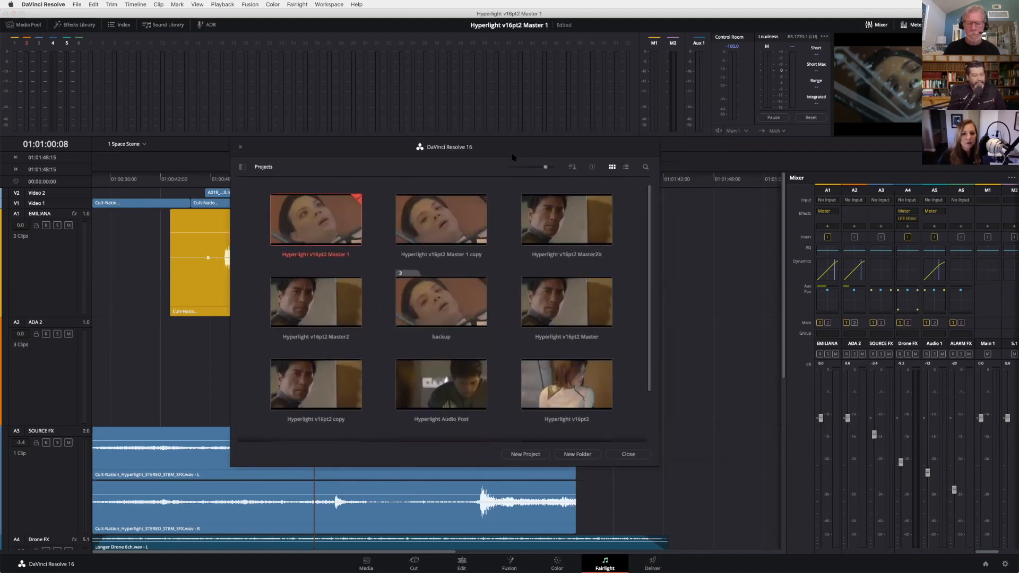
Step: Show the database list in the Project Manager and start creating a new Disk database
click(241, 166)
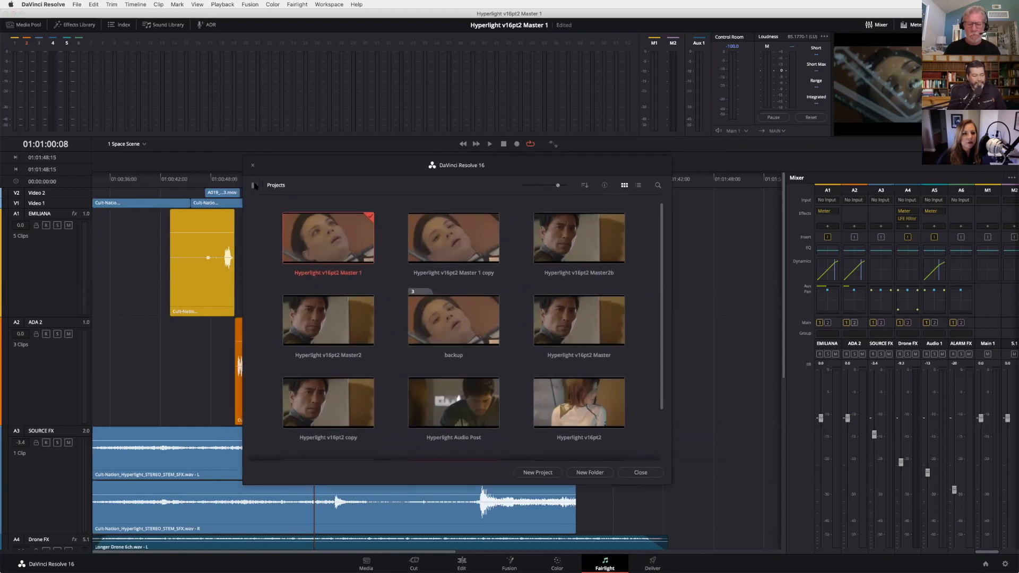
scroll(376, 195, down, 3)
scroll(376, 195, up, 3)
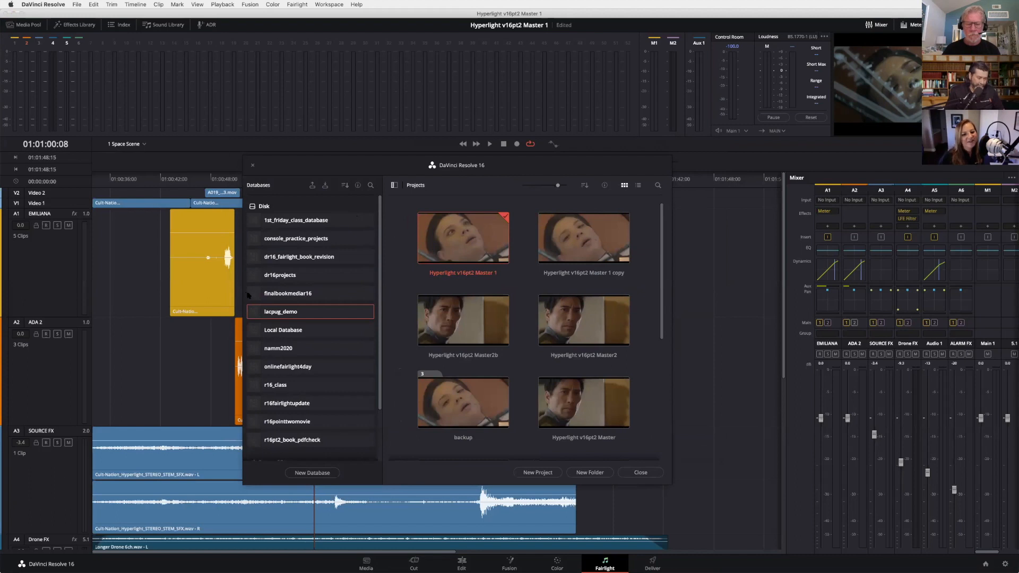
scroll(266, 262, down, 3)
scroll(265, 262, up, 3)
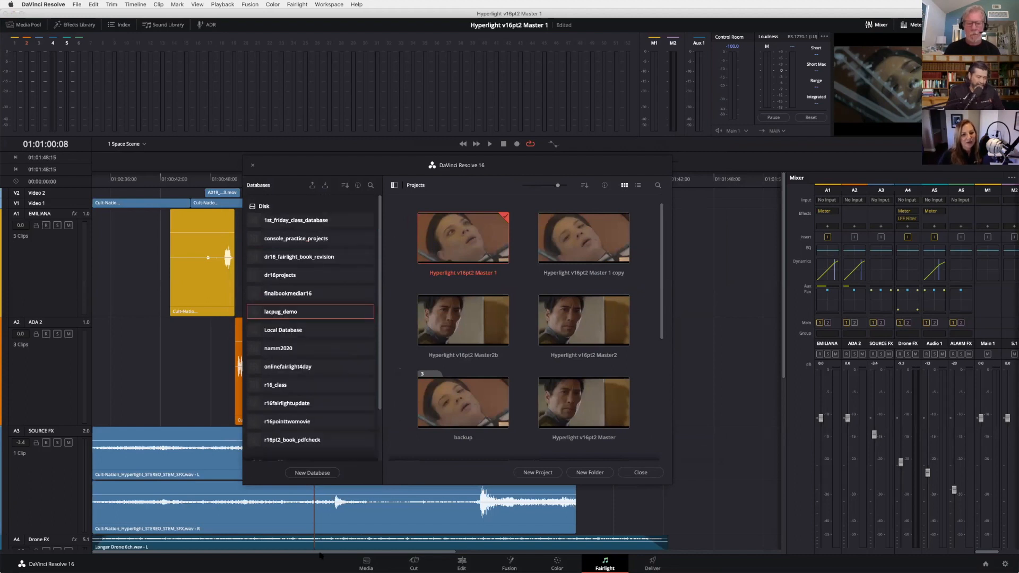
click(310, 473)
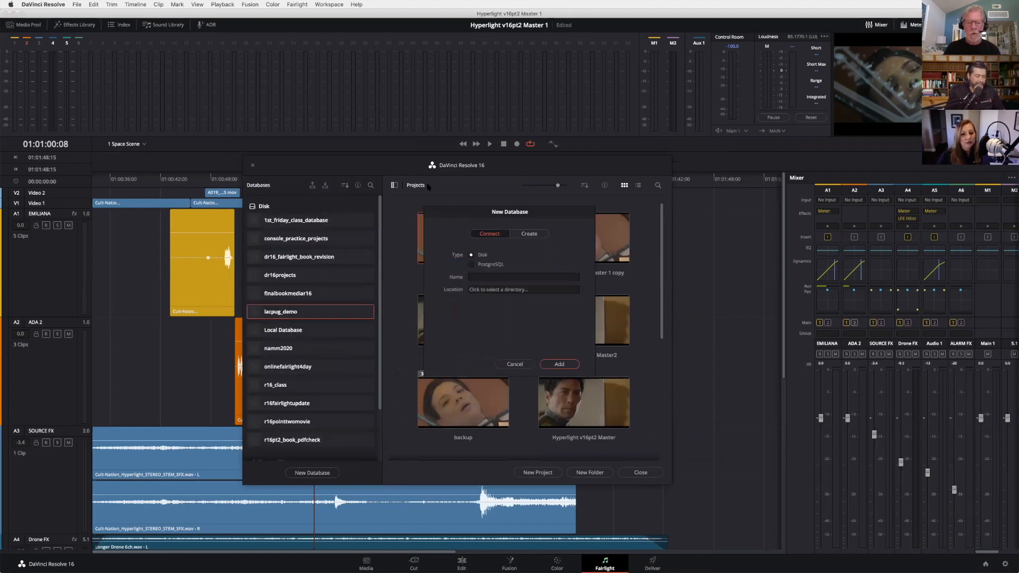
click(491, 191)
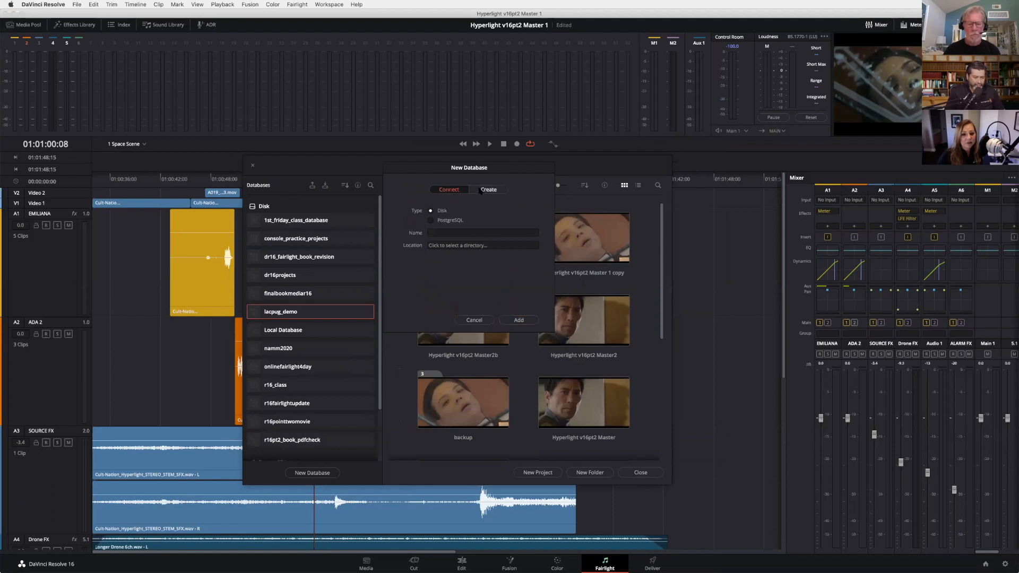
click(454, 261)
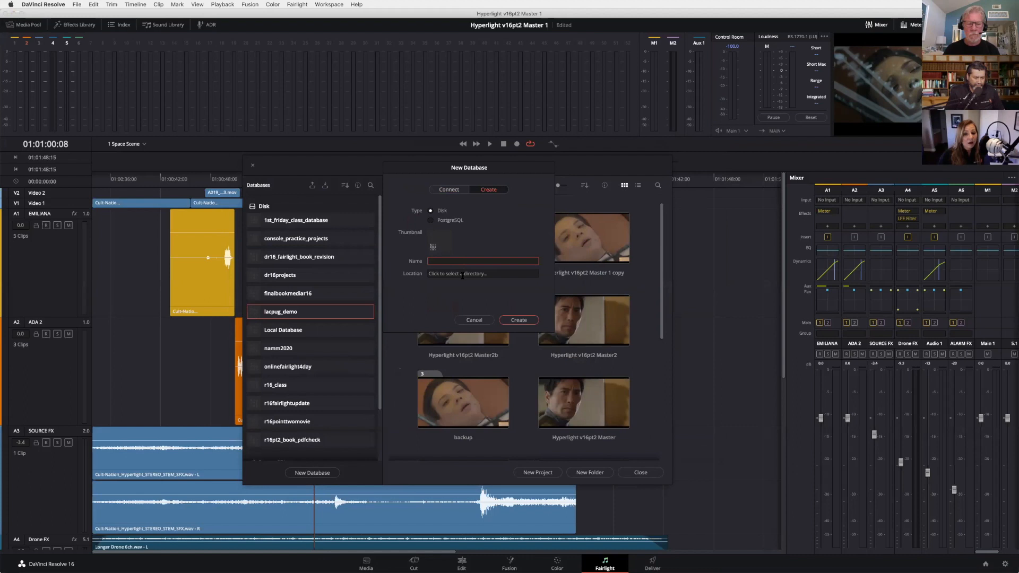
click(462, 274)
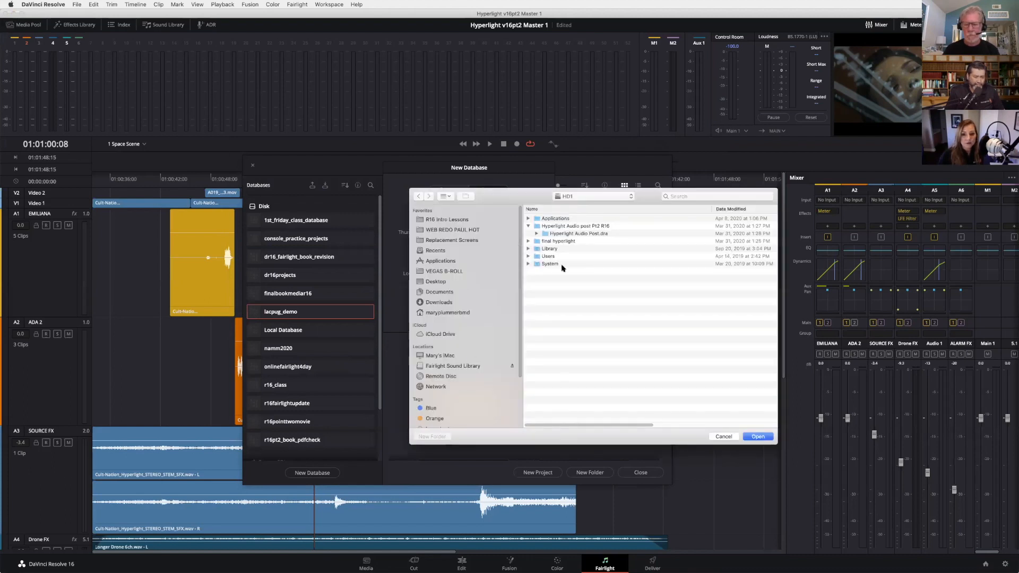
click(731, 437)
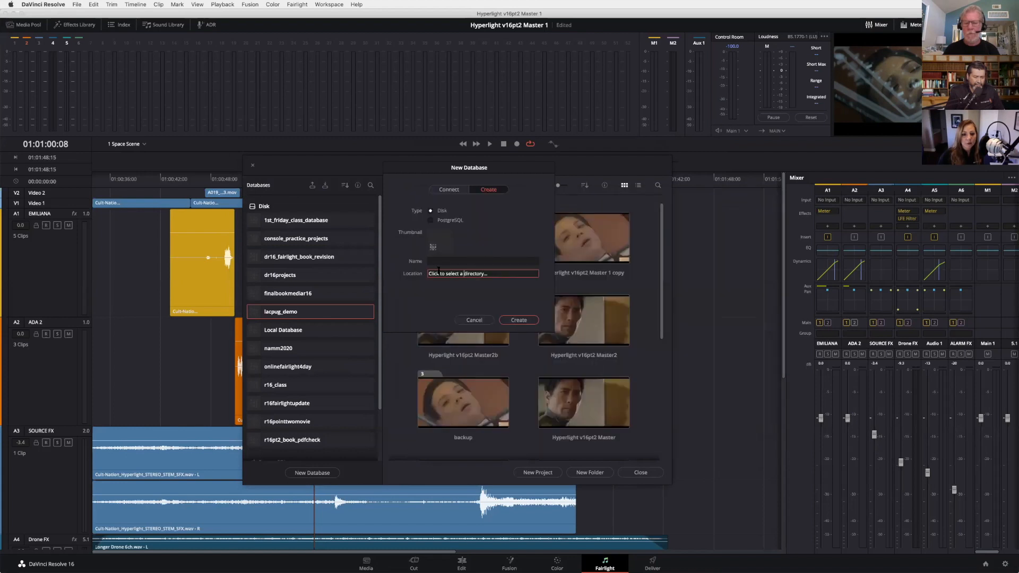
Step: Name the new database ambience_sfx
click(441, 261)
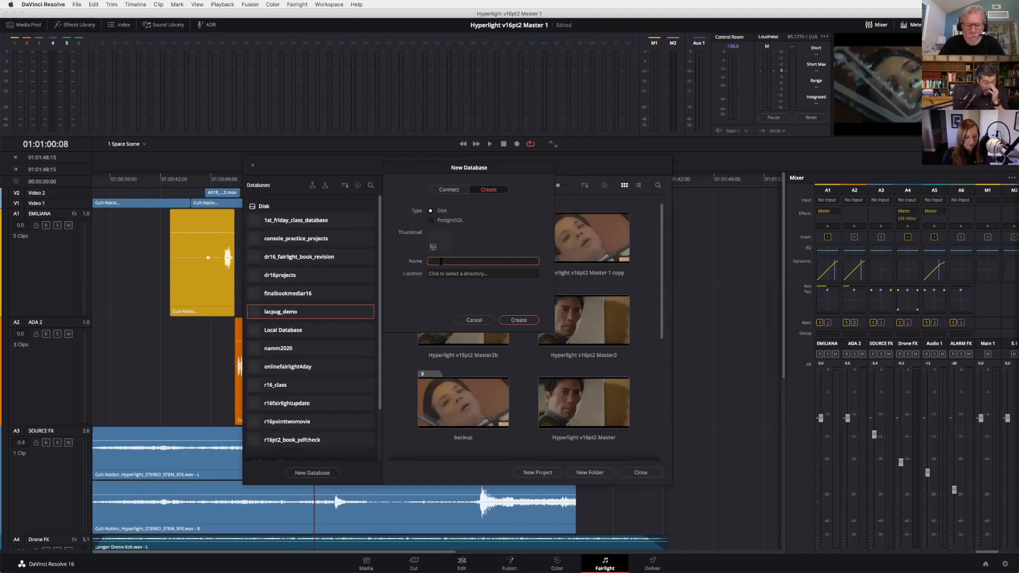
text(s)
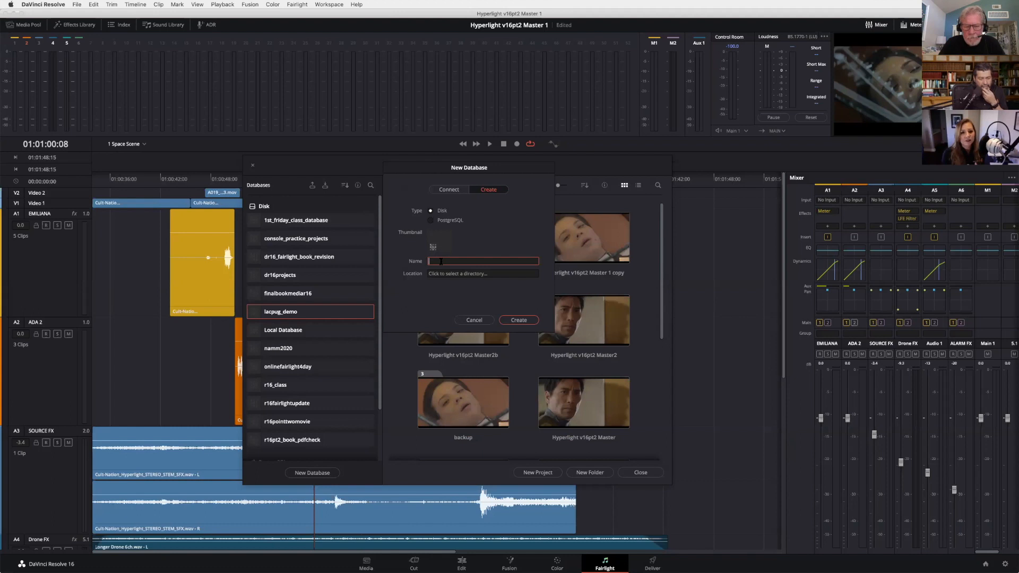
text(mbinec)
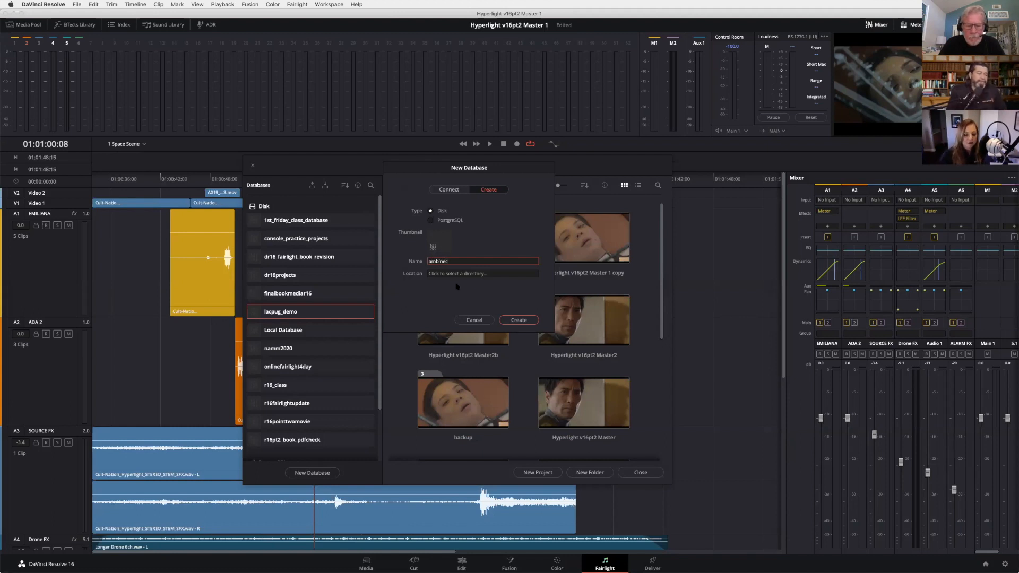
key(BackSpace)
key(BackSpace)
key(BackSpace)
text(ence_sfx)
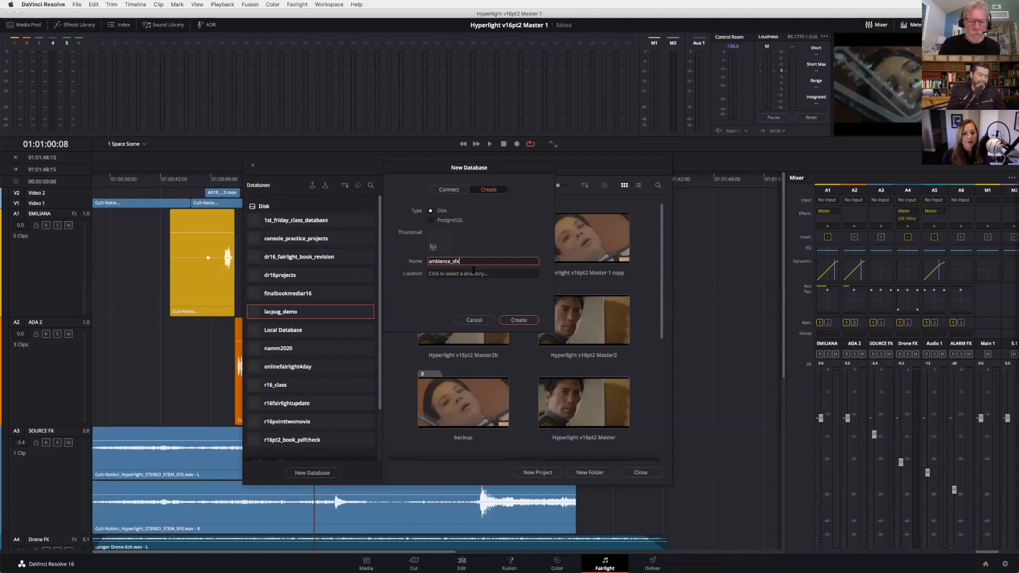
Step: Set a new AMBIENCE_SFX folder inside Documents as the database's location and create the database
click(455, 274)
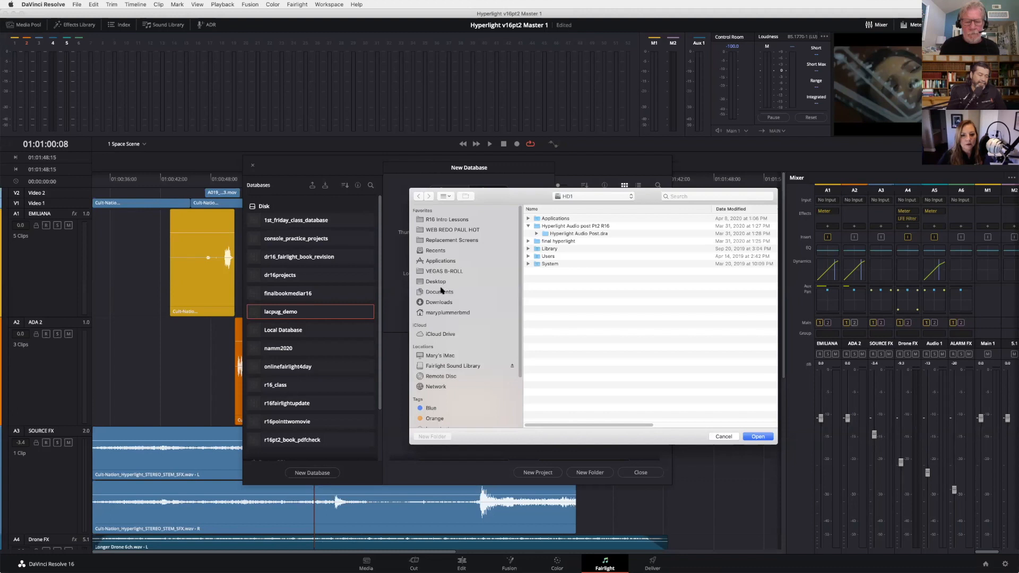
click(440, 291)
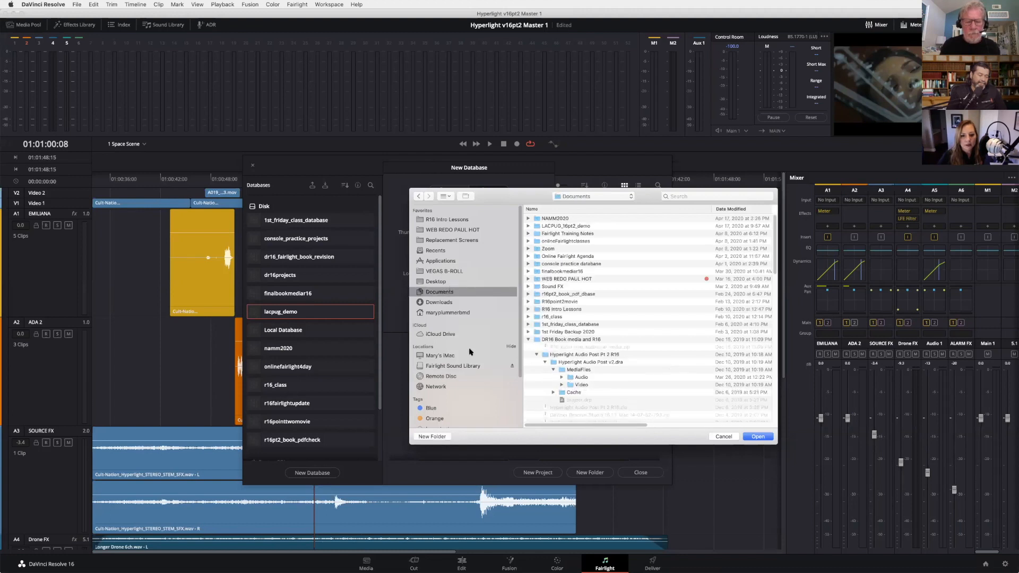
click(432, 437)
text(AMBIEN)
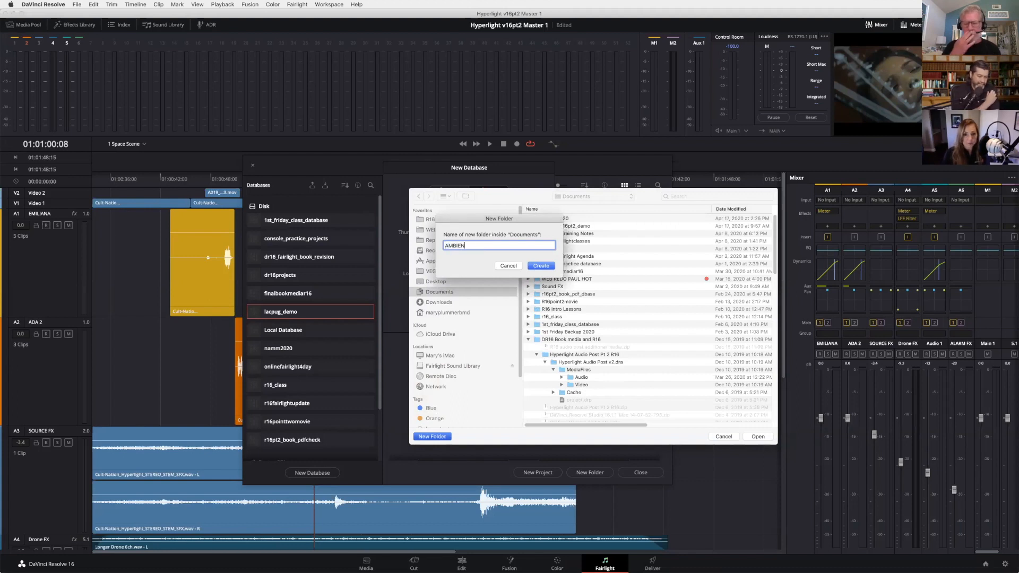
text(CE SFX)
key(Return)
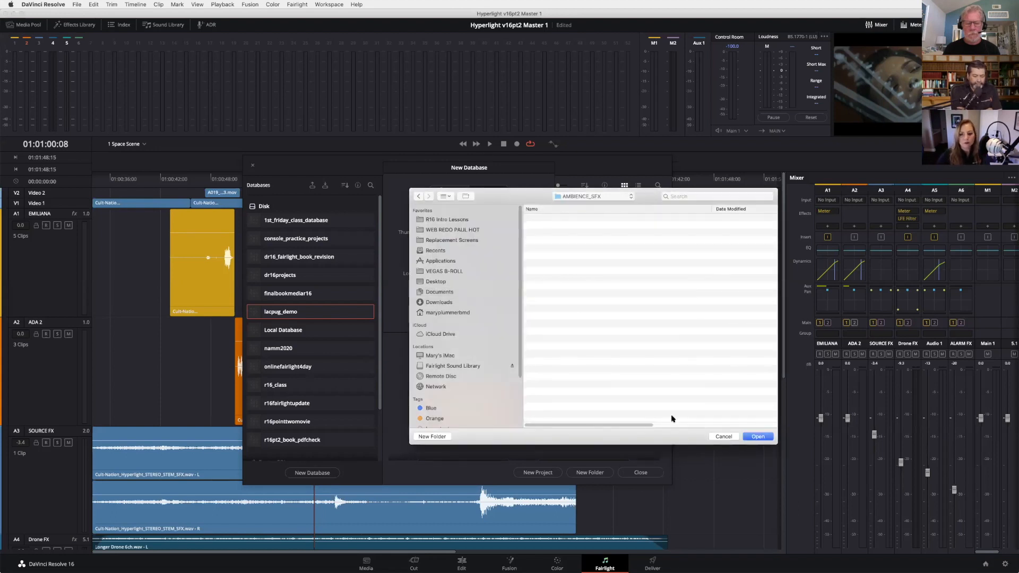
click(759, 436)
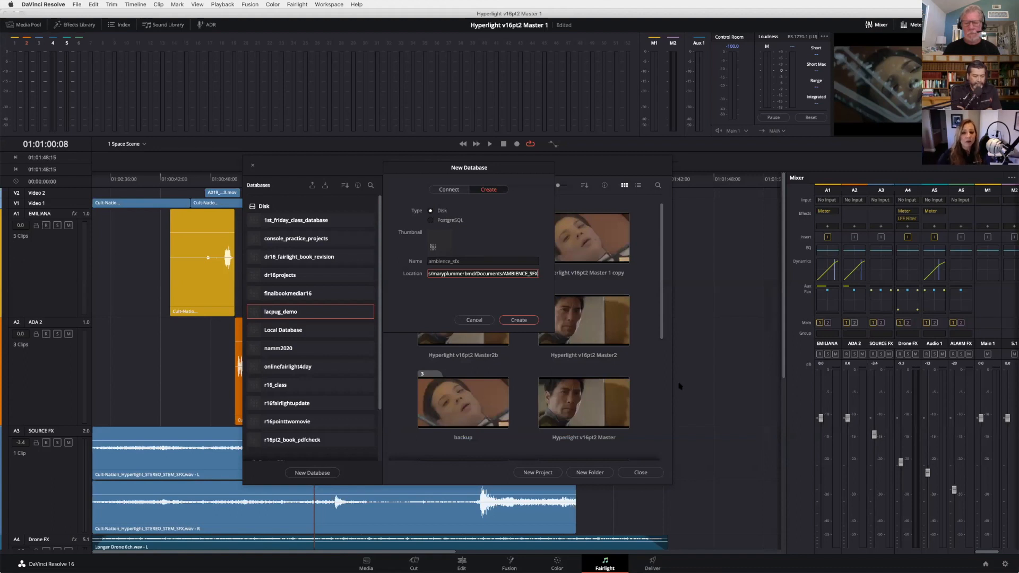
click(520, 320)
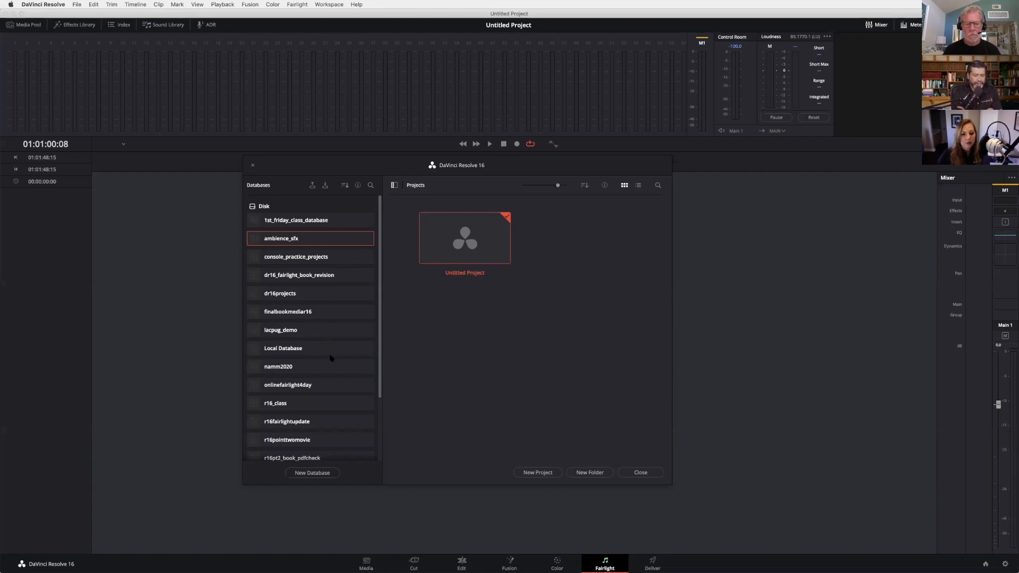
Step: Reopen the Hyperlight v16pt2 Master 1 project from the lacpug_demo database and display the Sound Library
click(262, 333)
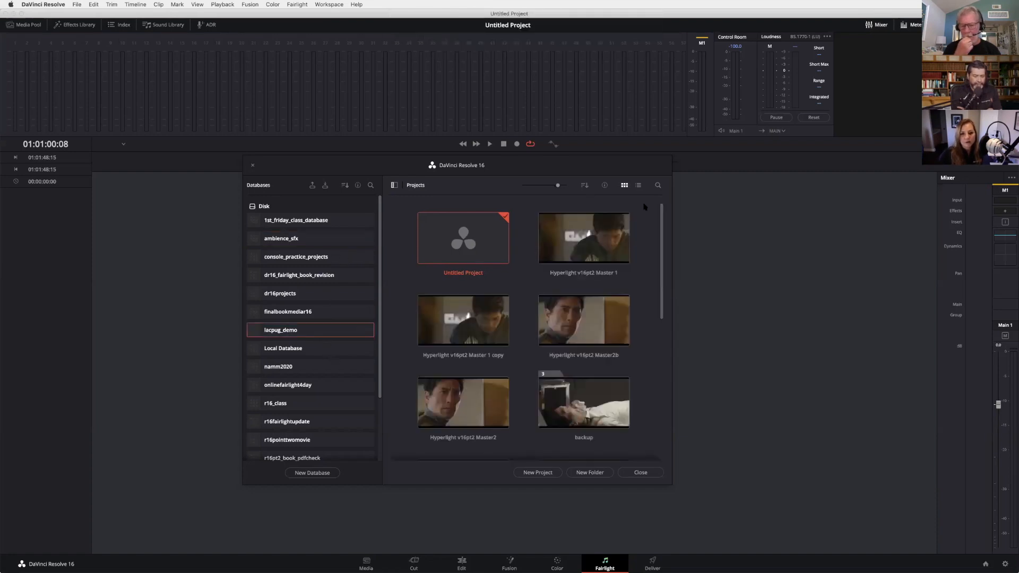
double_click(612, 237)
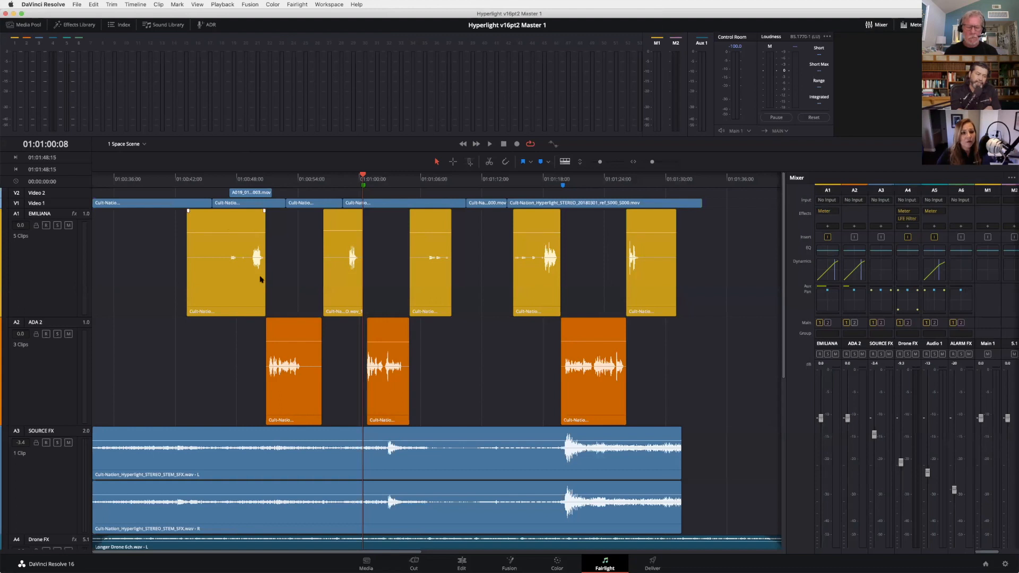
click(163, 24)
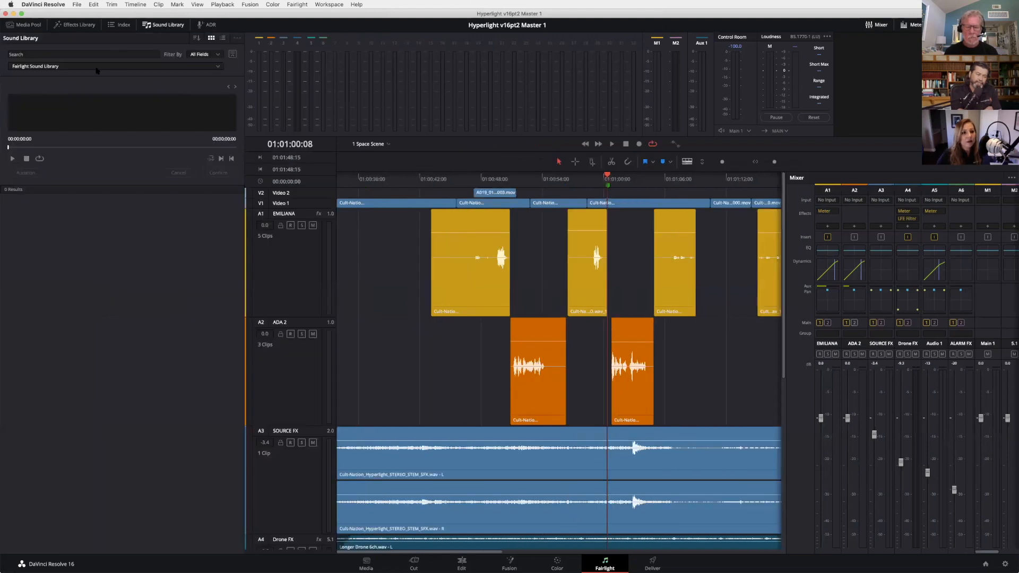
Step: Choose the ambience_sfx database as the source for the Sound Library
click(232, 55)
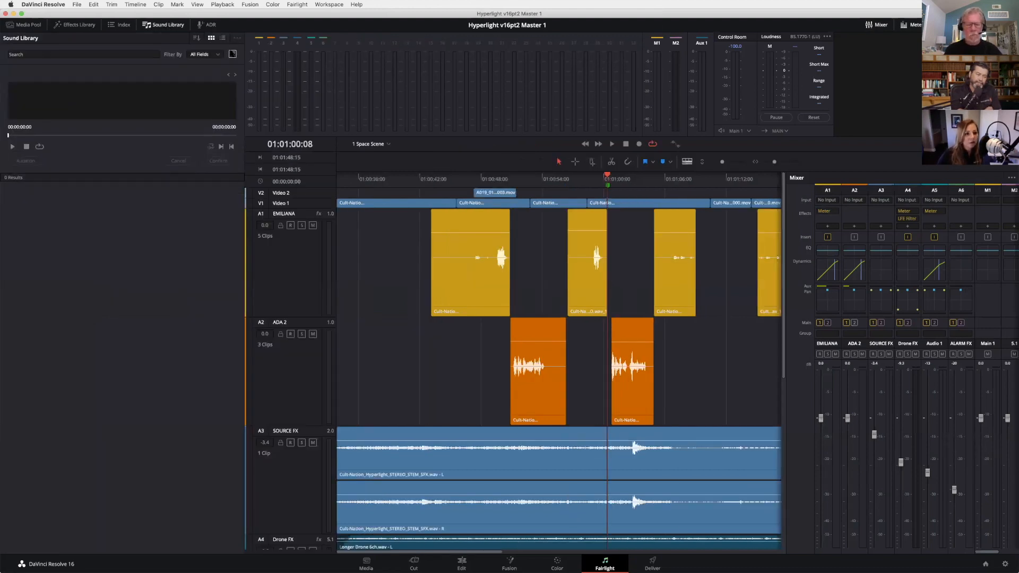
click(233, 55)
click(150, 67)
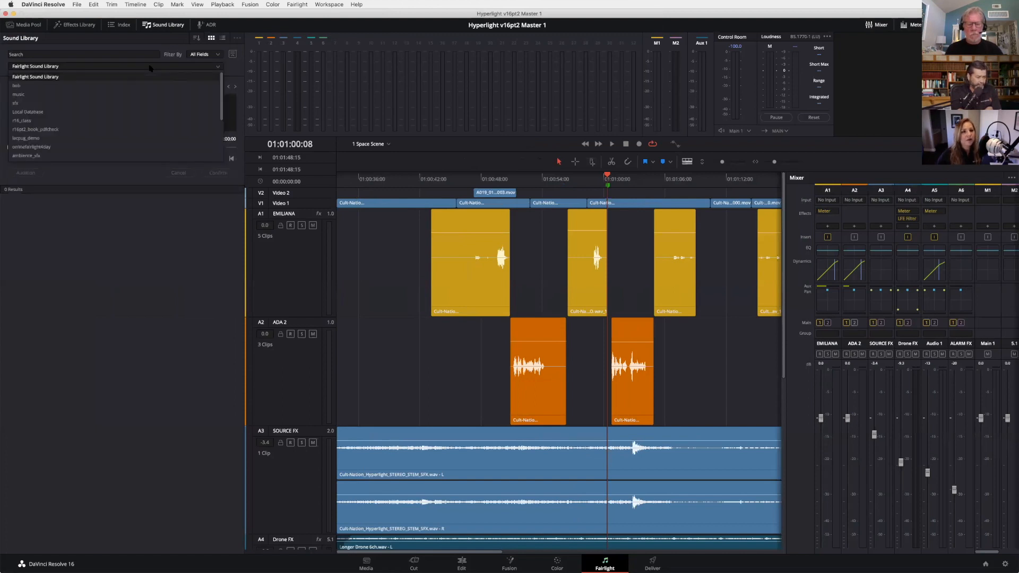
scroll(100, 135, down, 2)
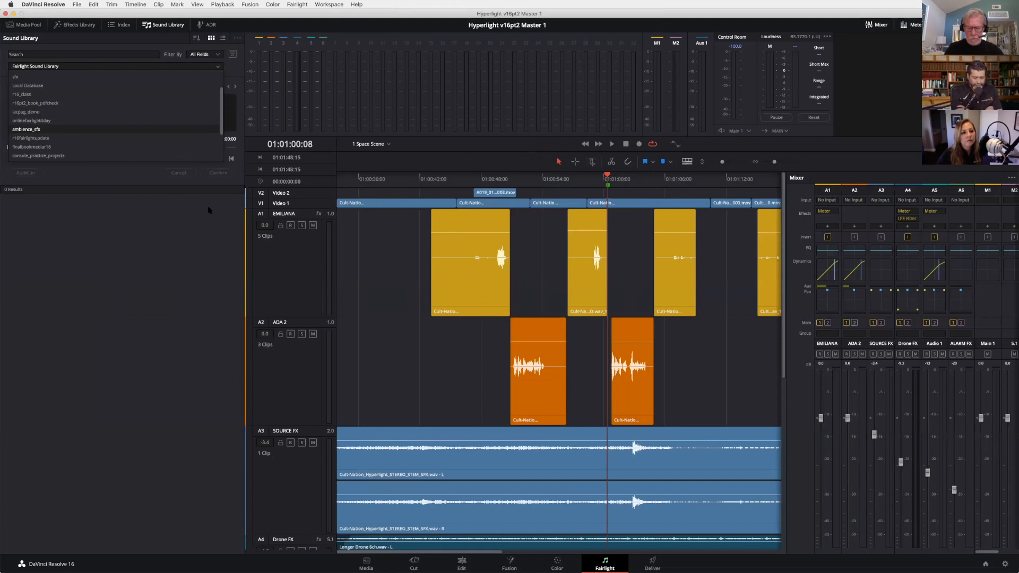
click(216, 68)
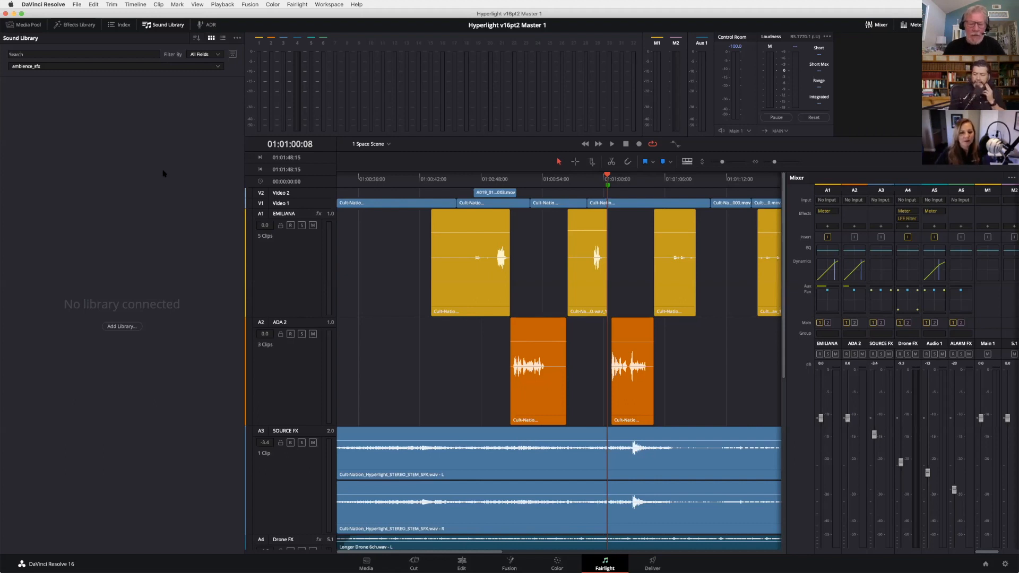
Step: Play the timeline from about 01:00:43 and reduce the track heights until all six audio tracks fit in view
click(434, 179)
key(space)
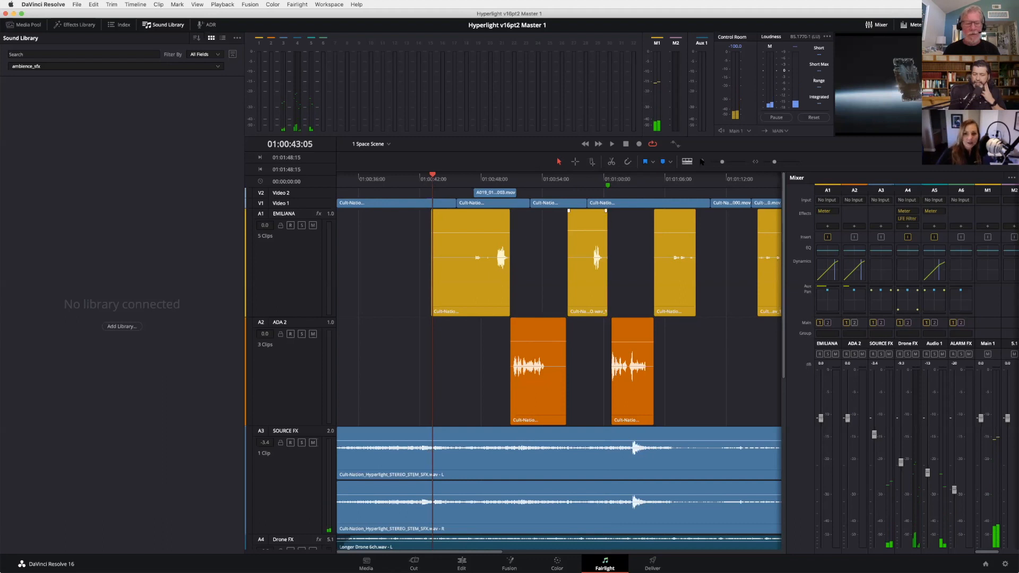
drag(723, 164, 716, 164)
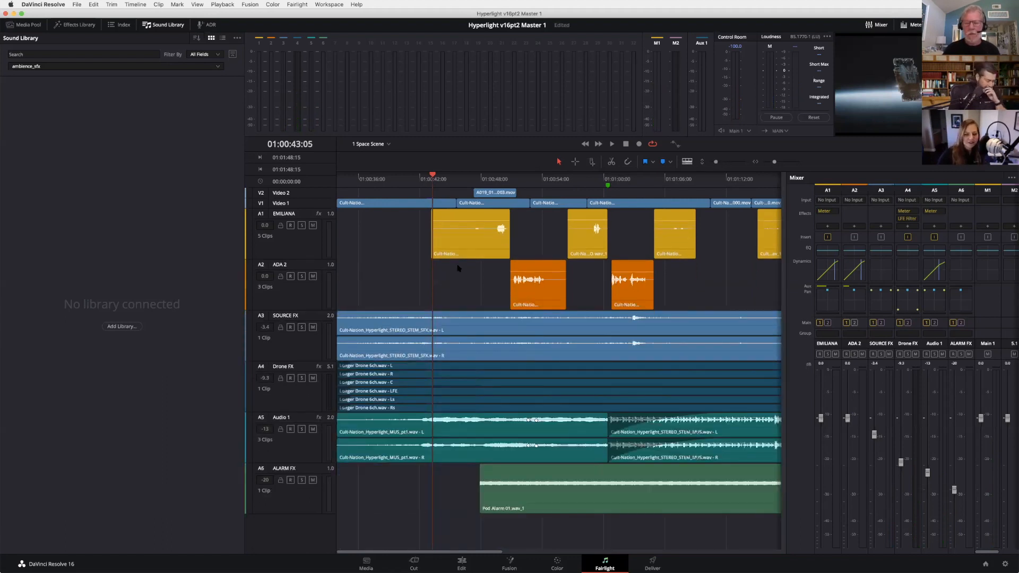
Step: Switch to Edit Selection Mode, hide the Sound Library and place the playhead at about 01:01:01
click(590, 162)
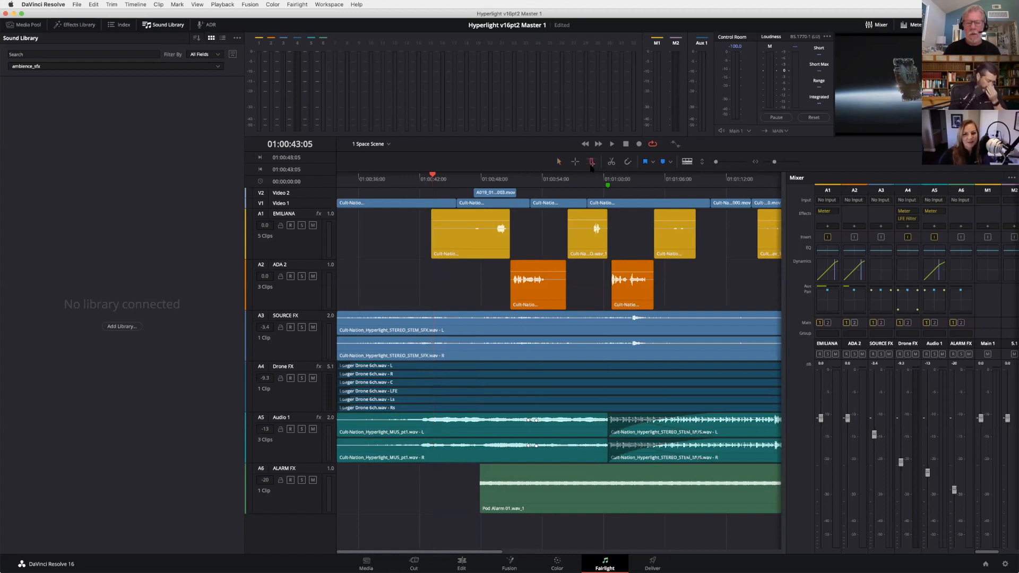
click(166, 27)
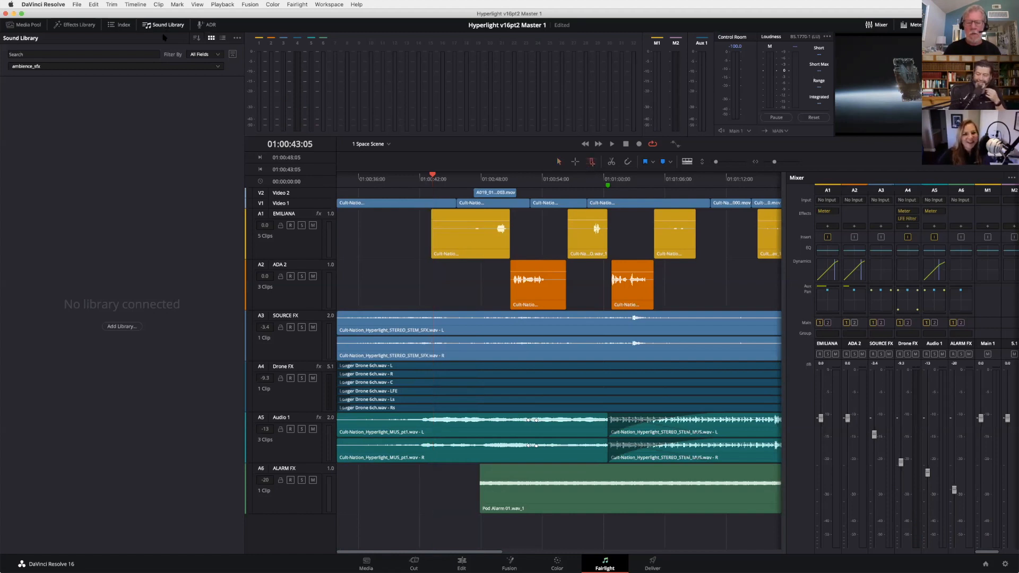
click(374, 180)
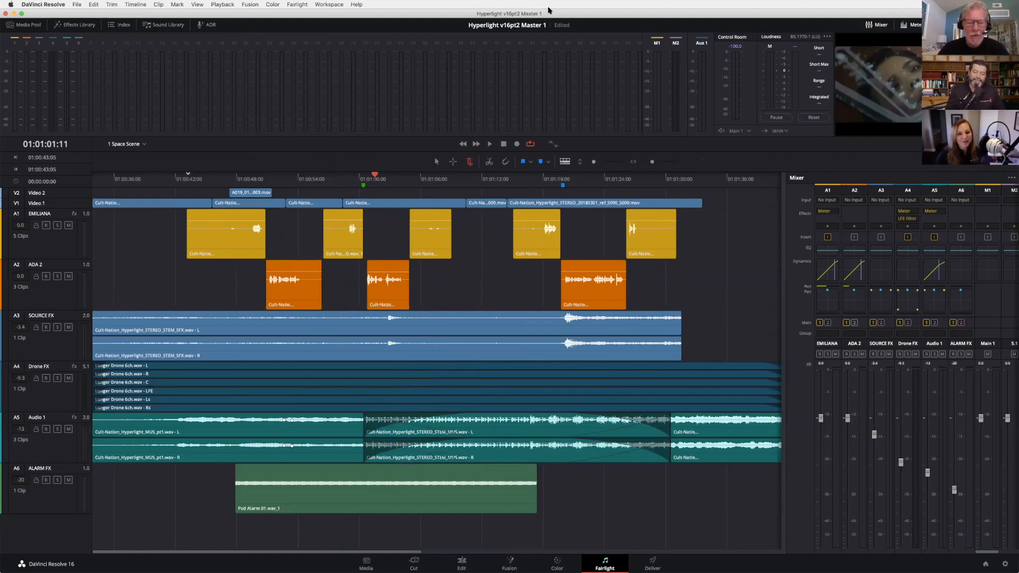
Step: Select the third clip on the EMILIANA track and show the available Track Waveform Zoom commands
click(392, 231)
click(440, 281)
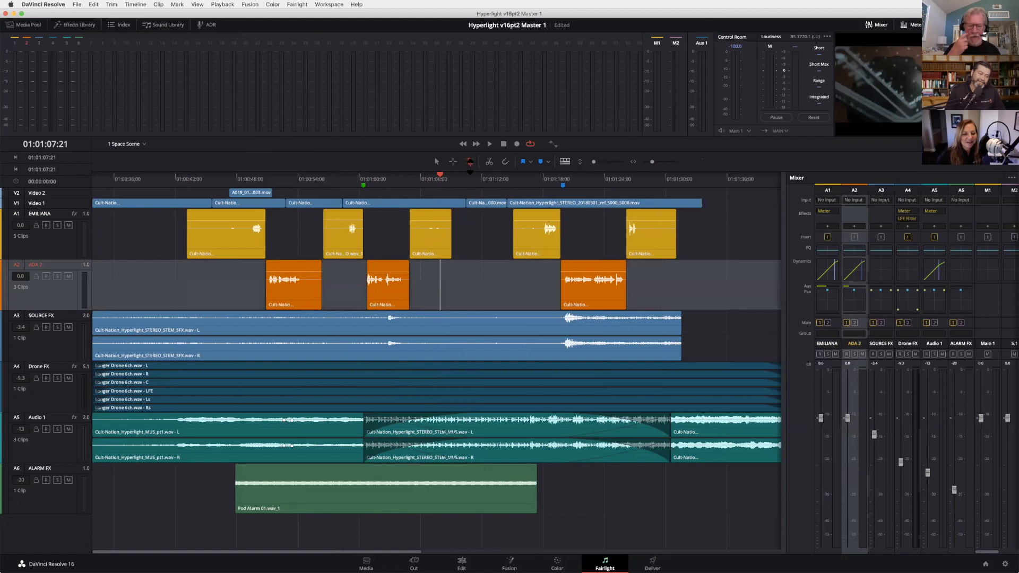
right_click(433, 216)
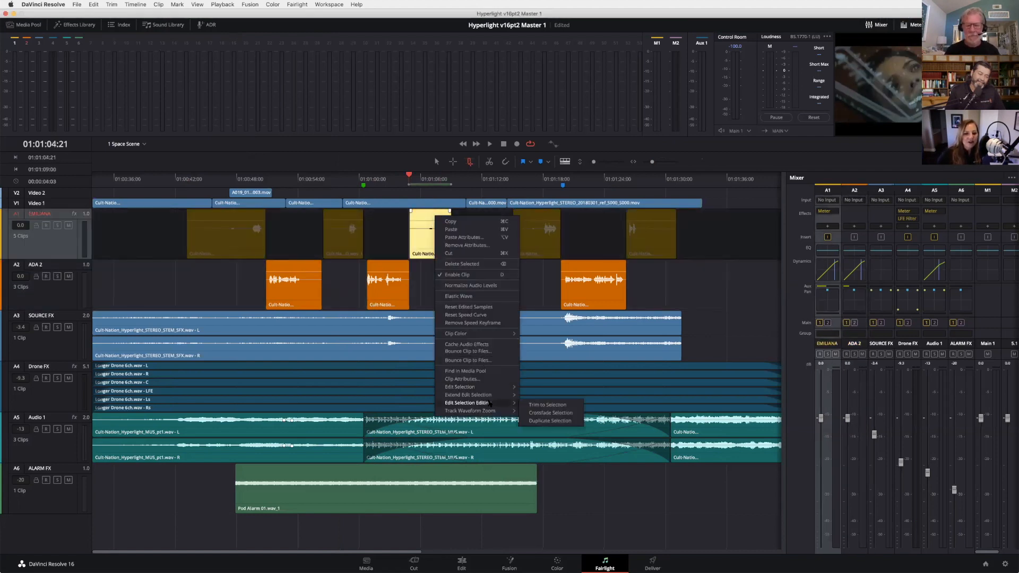
mouse_move(484, 412)
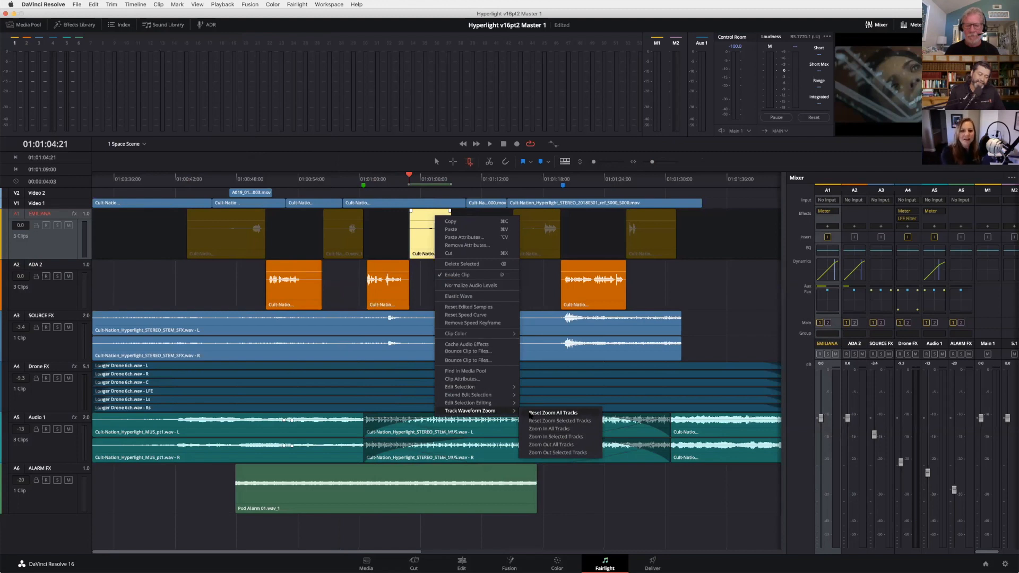
click(348, 275)
Step: Select the range from 01:00:43:14 to 01:00:46:23 within the first EMILIANA clip
drag(226, 211, 191, 218)
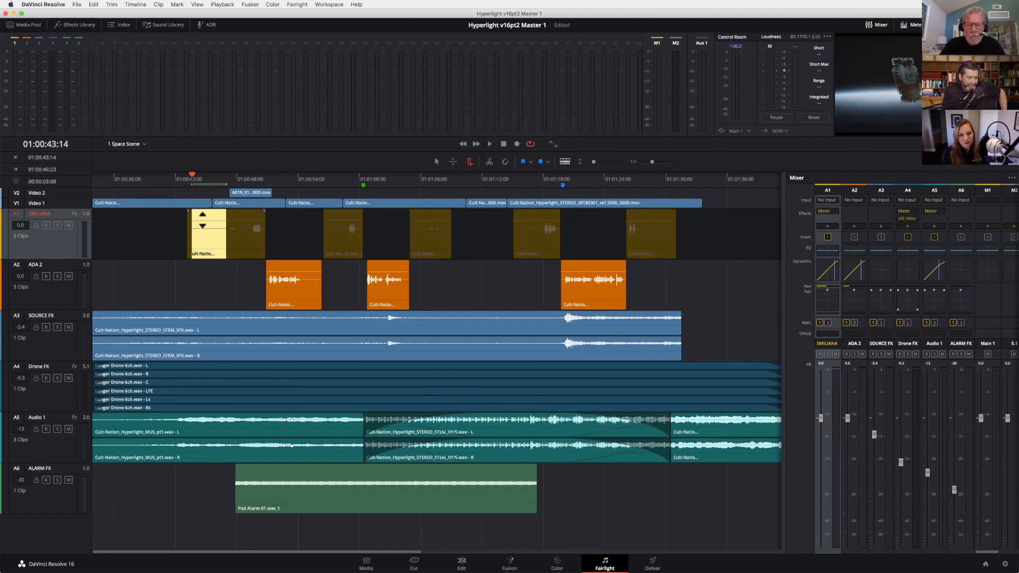
drag(226, 218, 226, 213)
key(super+z)
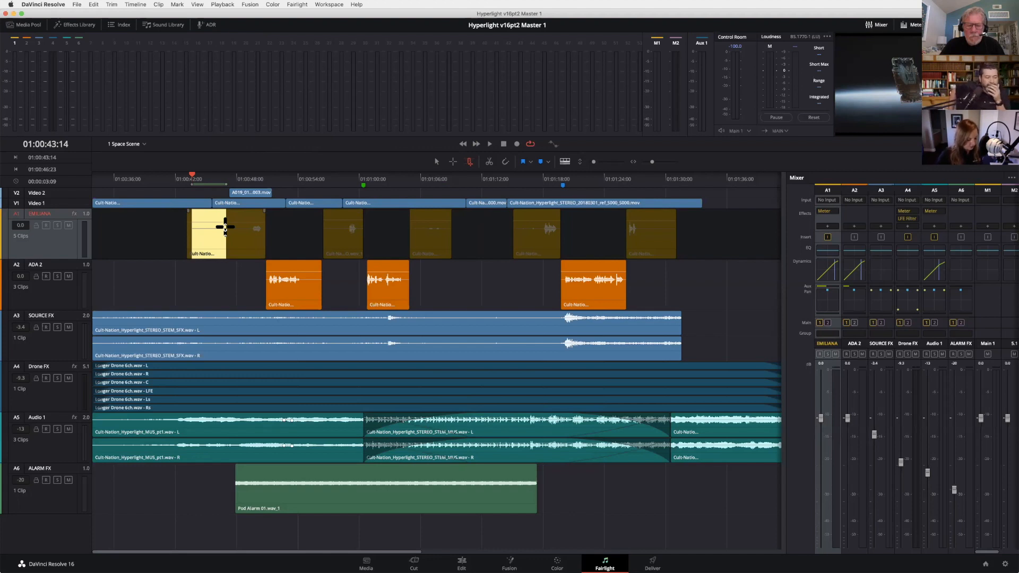
Step: Magnify the waveforms on all tracks and play the timeline from 01:00:43:14
scroll(225, 227, up, 3)
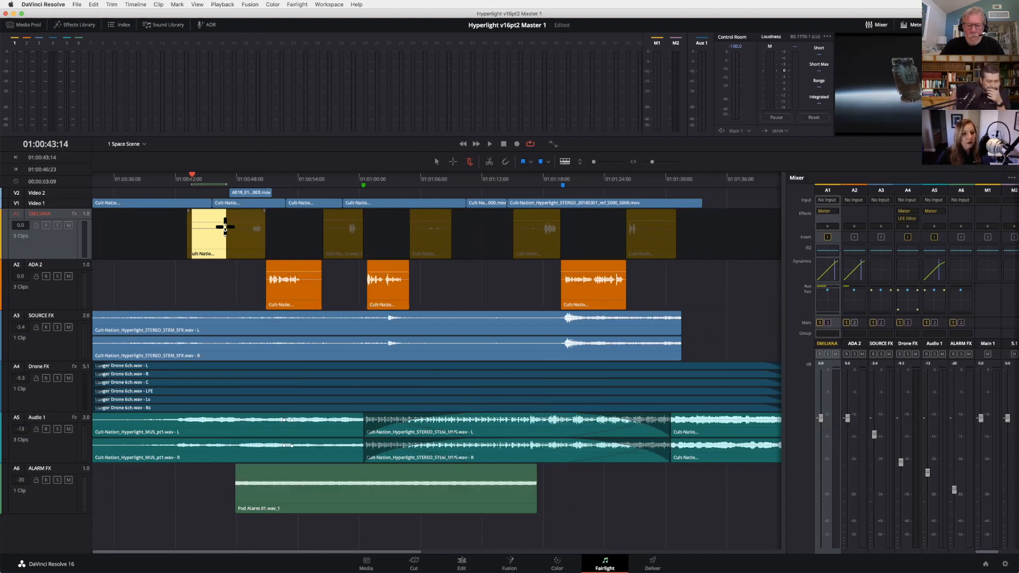
key(super+minus)
key(super+equal)
key(super+minus)
key(super+equal)
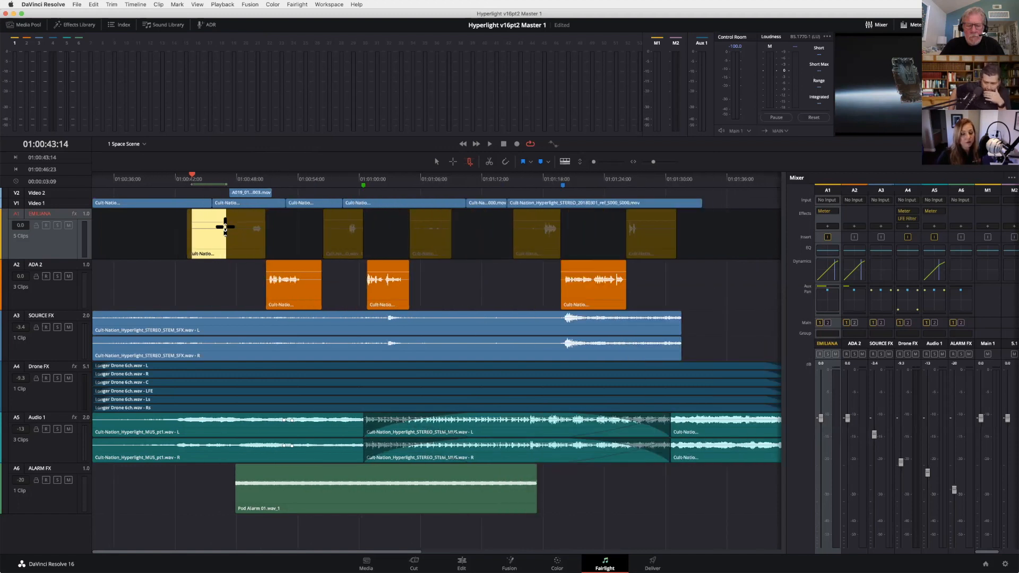
scroll(225, 227, up, 8)
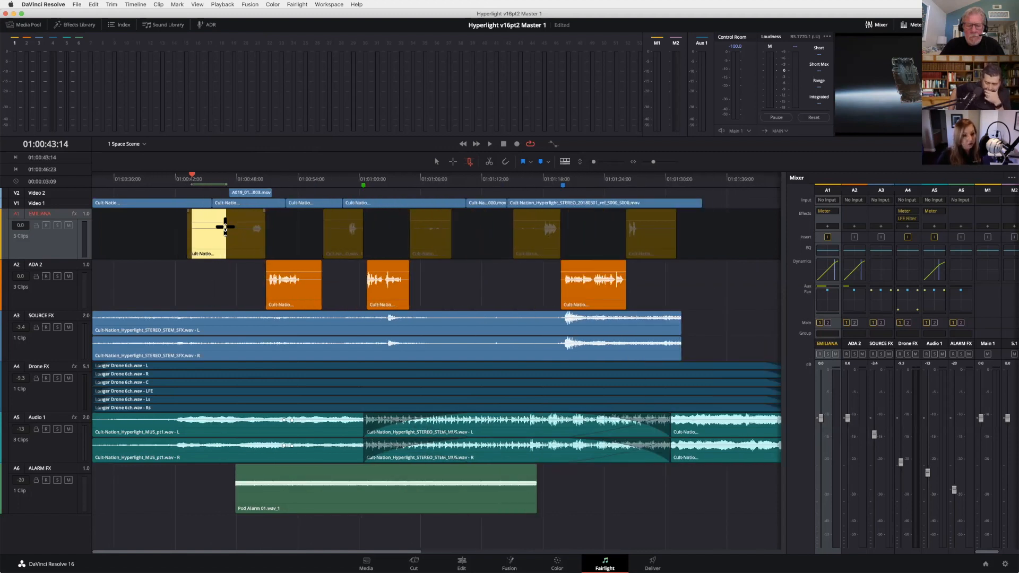
scroll(225, 227, up, 6)
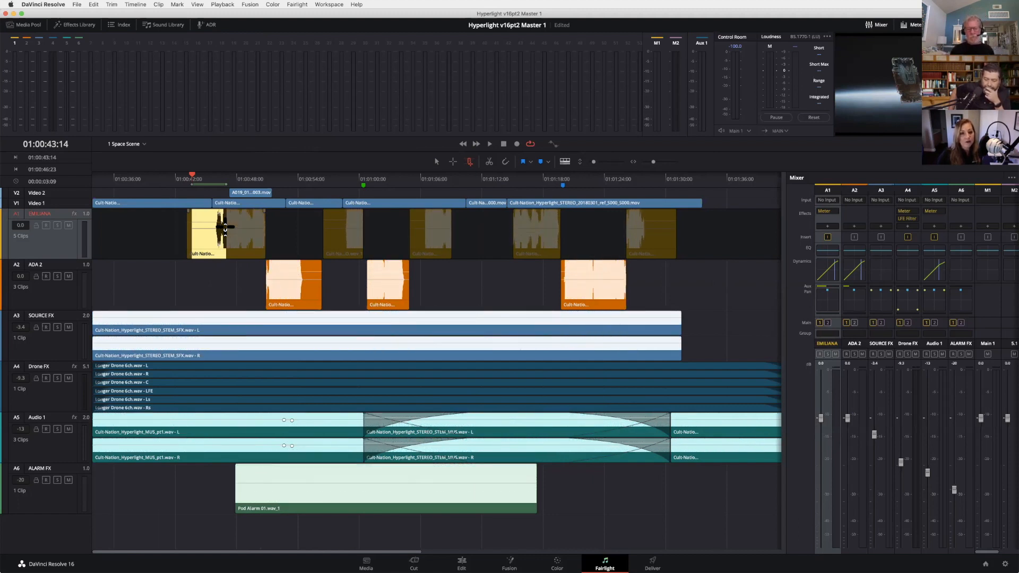
key(space)
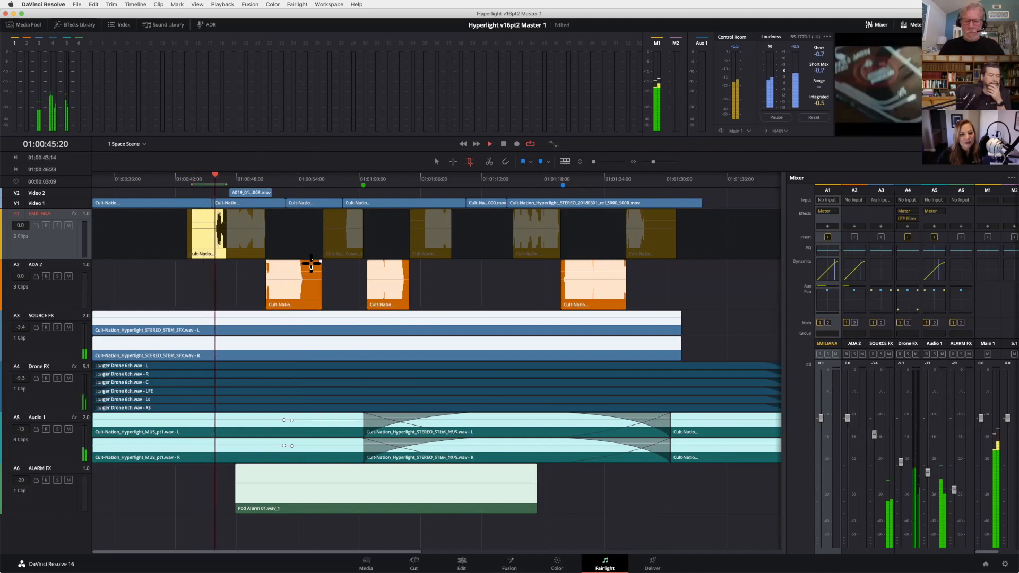
key(space)
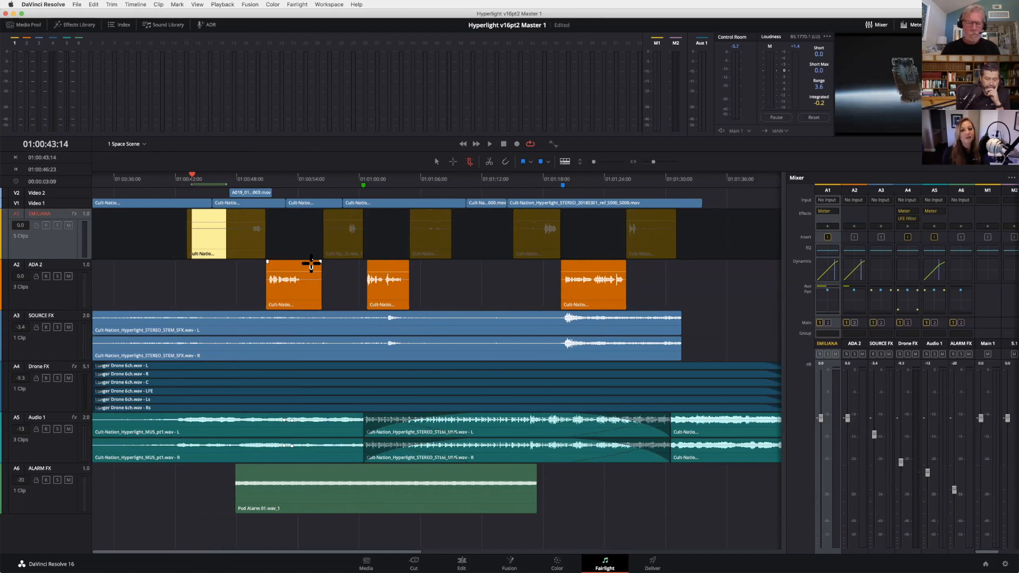
click(377, 227)
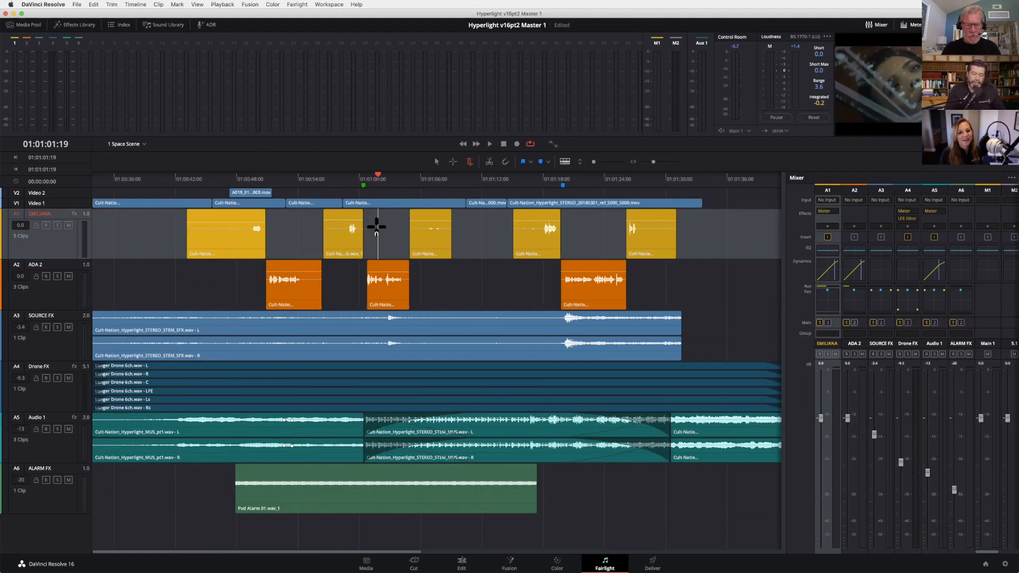
click(439, 281)
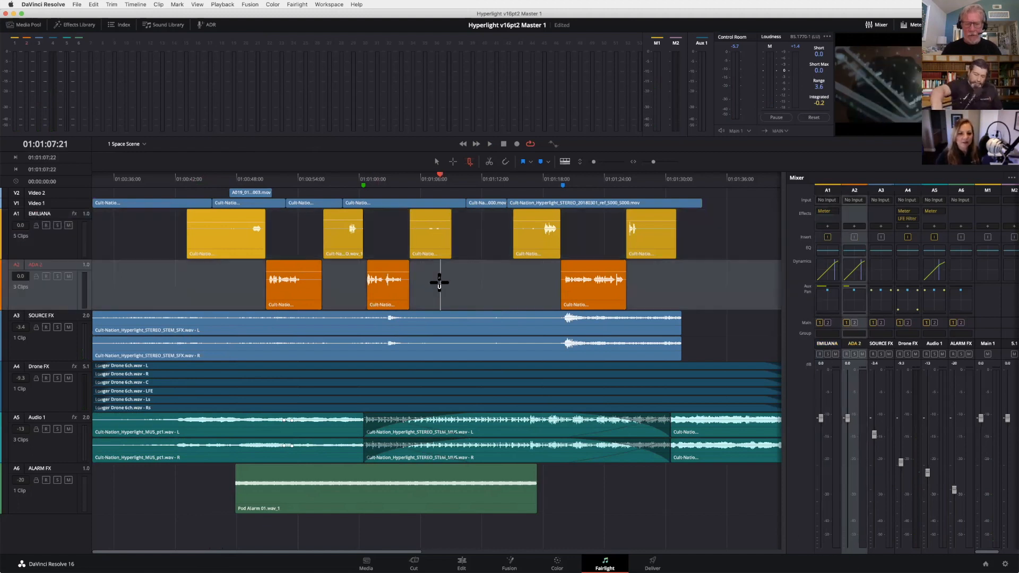
click(376, 229)
click(350, 267)
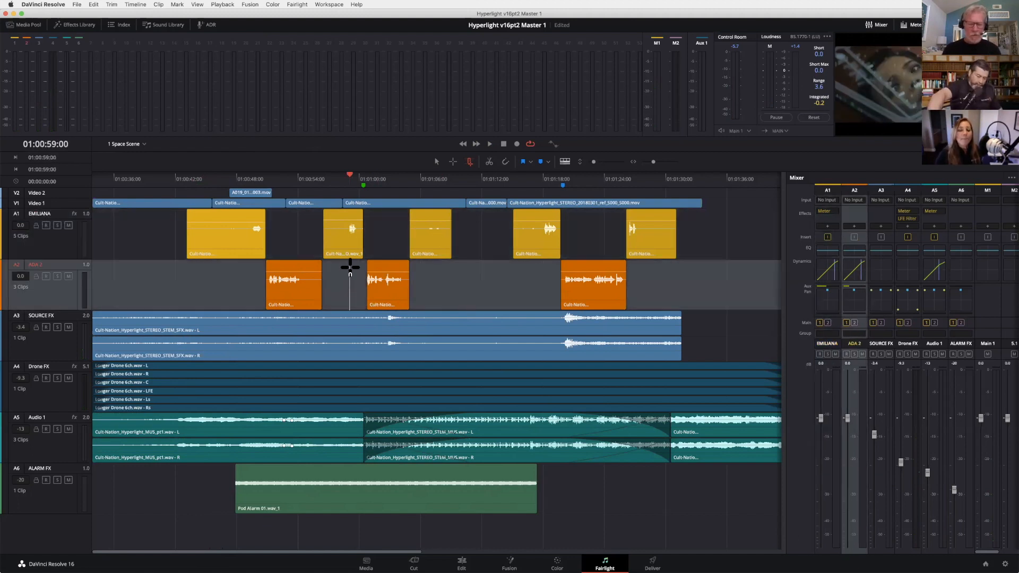